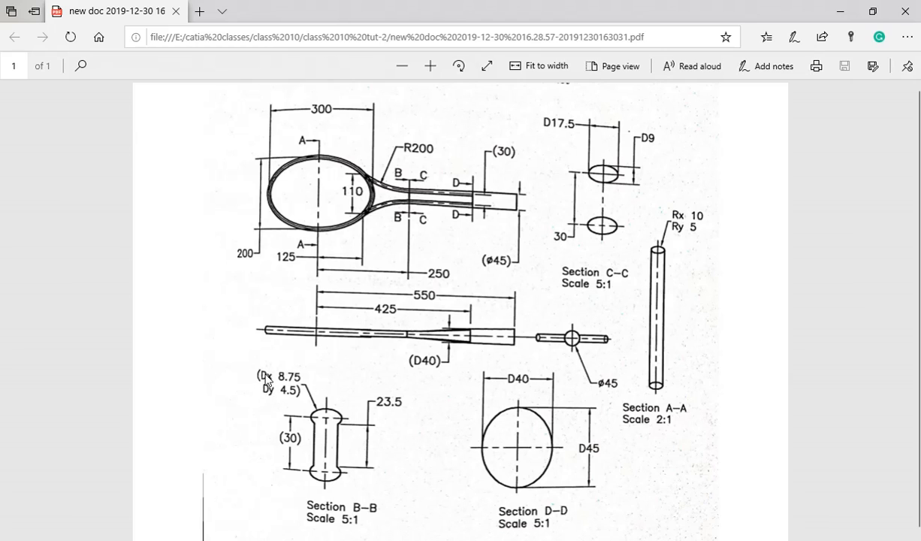
- Annotate the Section B-B callout with a red pen, crossing out the D prefixes and writing Rx and Ry beside them
left_click(742, 66)
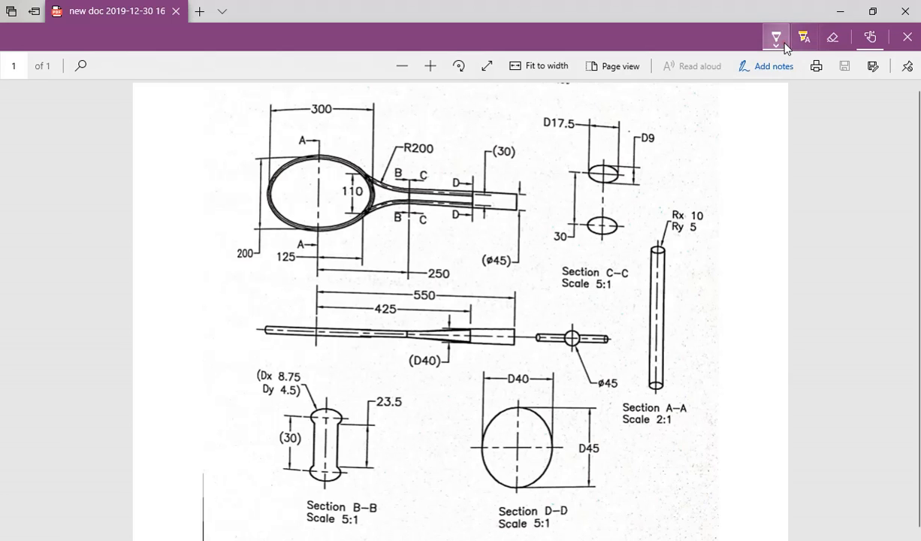
left_click(784, 46)
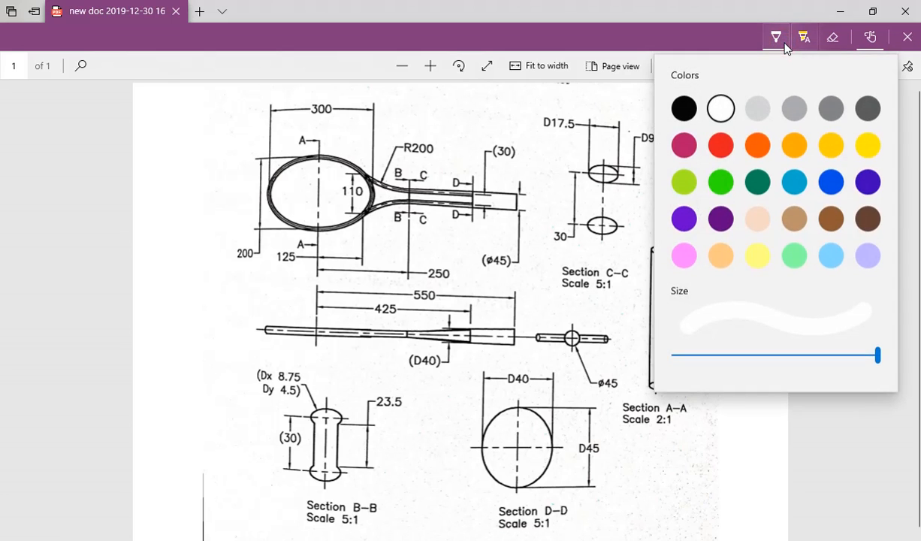
left_click(581, 194)
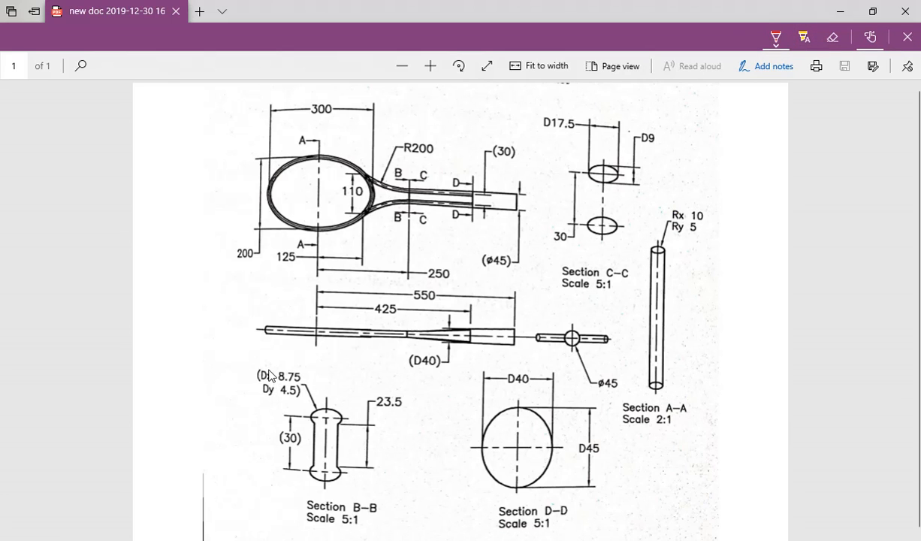
mouse_move(268, 367)
left_mouse_down()
mouse_move(256, 380)
mouse_move(260, 393)
left_mouse_up()
mouse_move(227, 359)
left_mouse_down()
mouse_move(239, 381)
mouse_move(249, 381)
left_mouse_up()
left_click(232, 390)
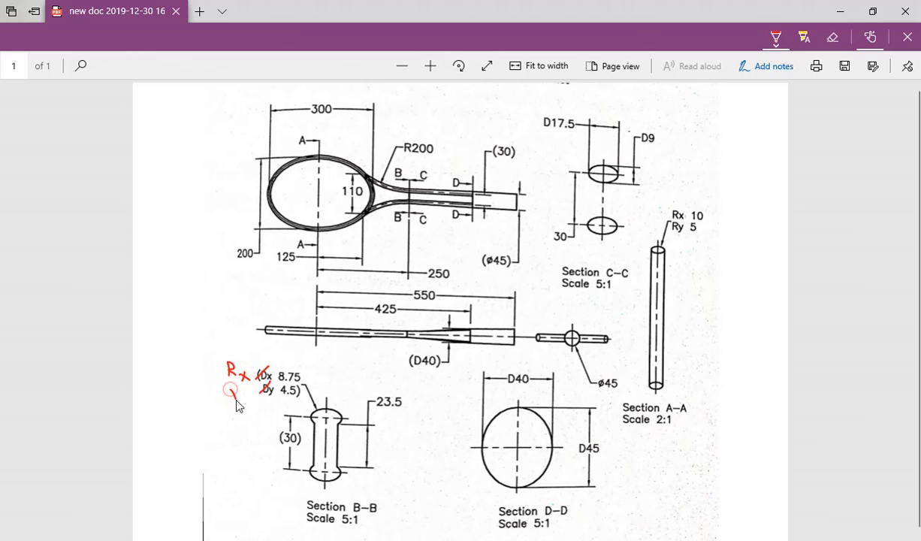
left_click_drag(232, 388, 244, 398)
left_click_drag(260, 363, 271, 395)
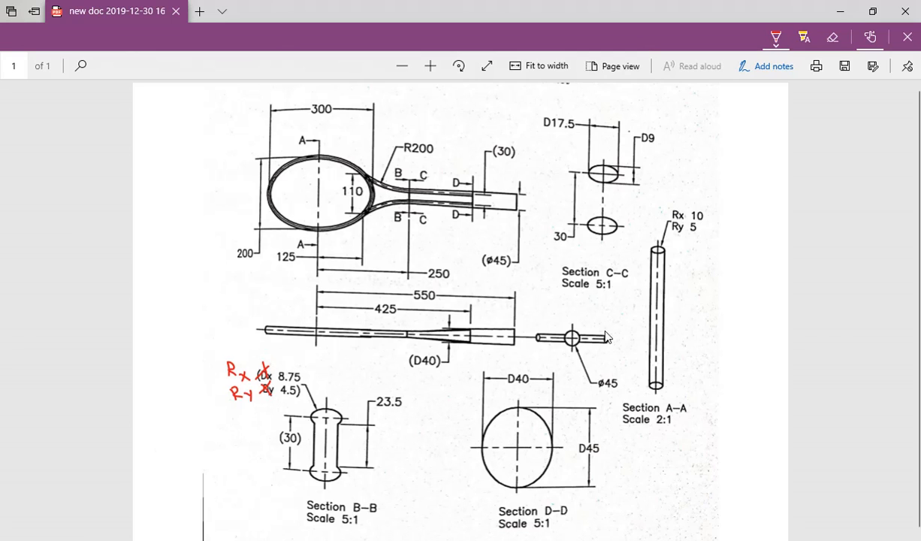
left_click(907, 37)
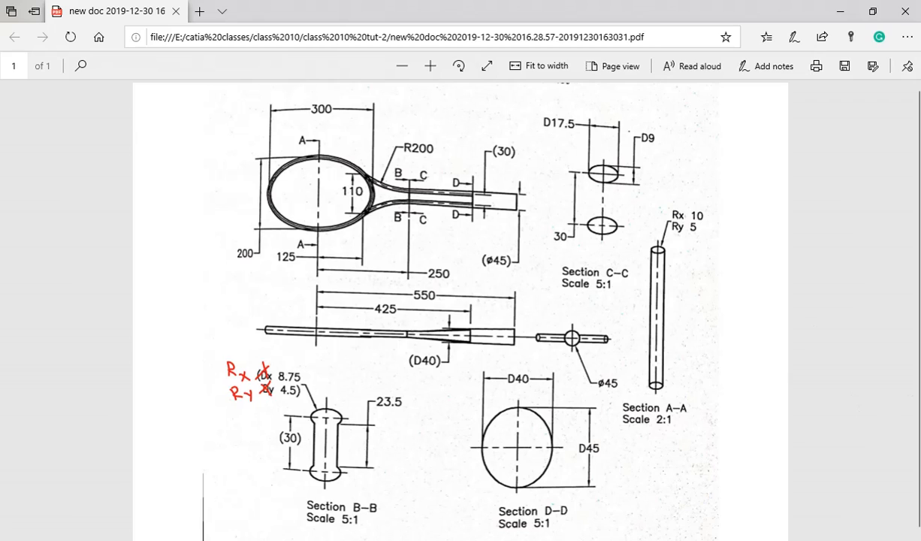
- Switch to CATIA and create a new part named "tennis bat" in the Wireframe and Surface Design workbench
mouse_move(920, 364)
key("alt+Tab")
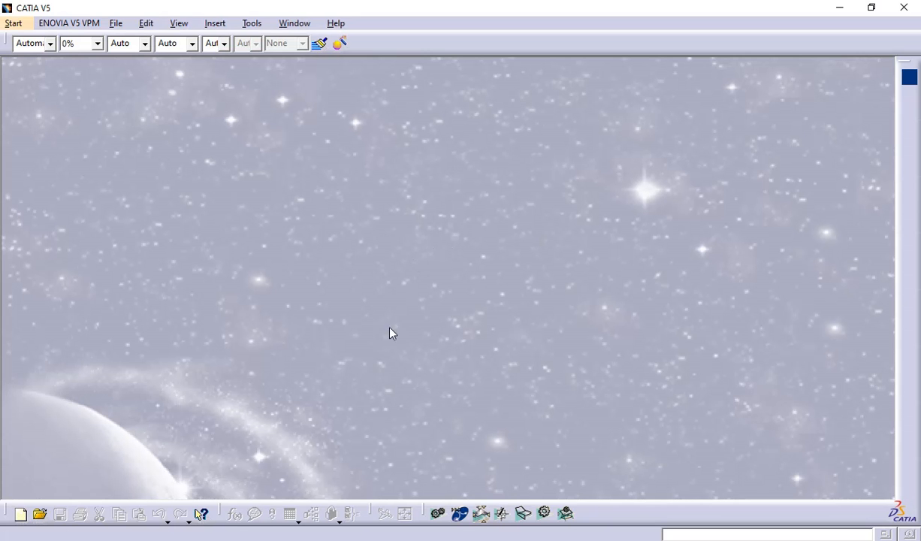
left_click(18, 25)
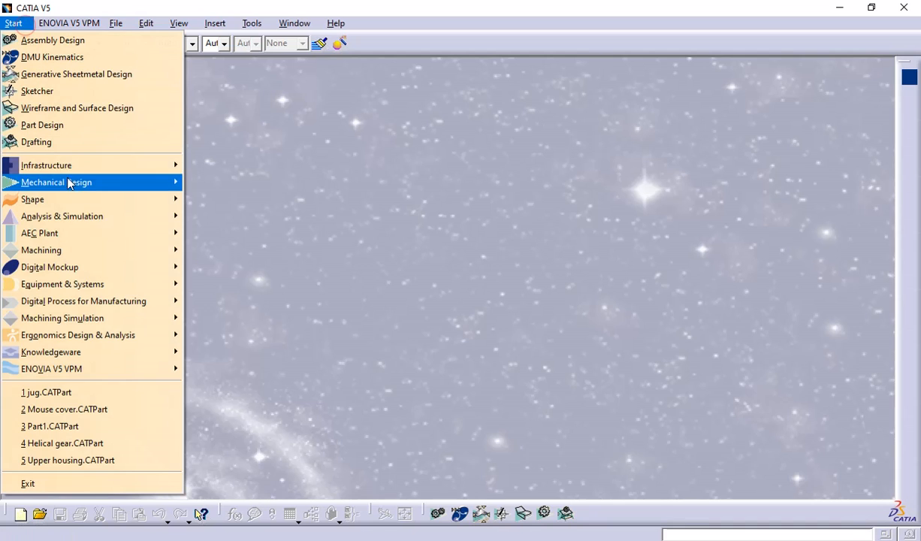
mouse_move(73, 184)
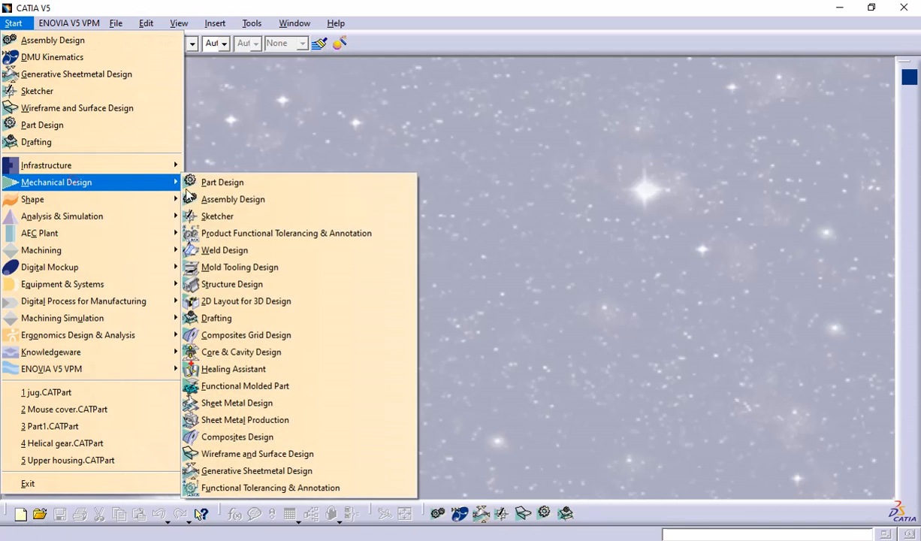
left_click(243, 454)
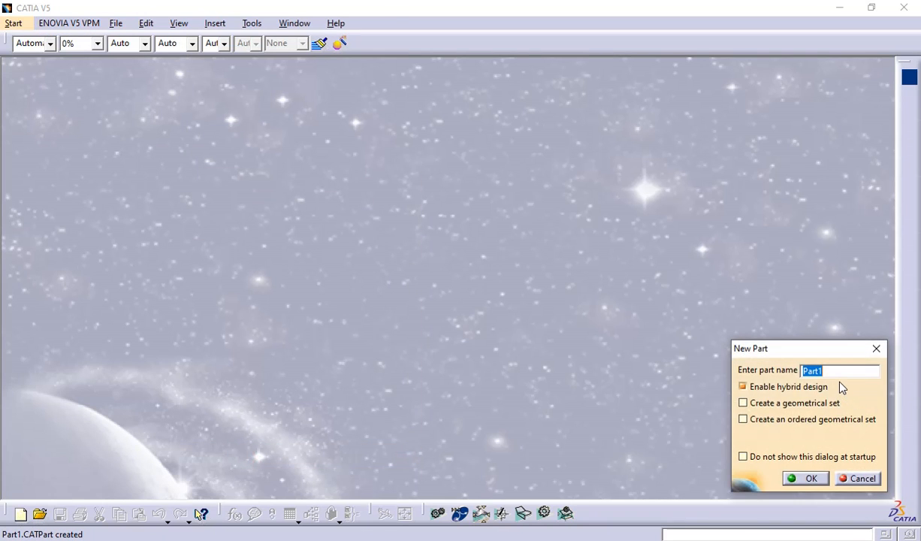
type("tennis bat")
key("Return")
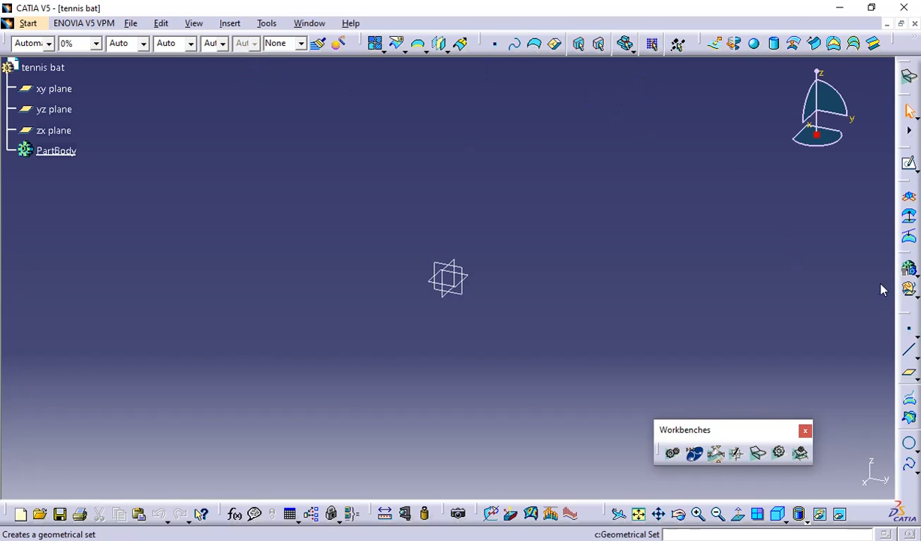
- Insert a geometrical set under the tennis bat part with the default settings and select it in the tree
left_click(909, 292)
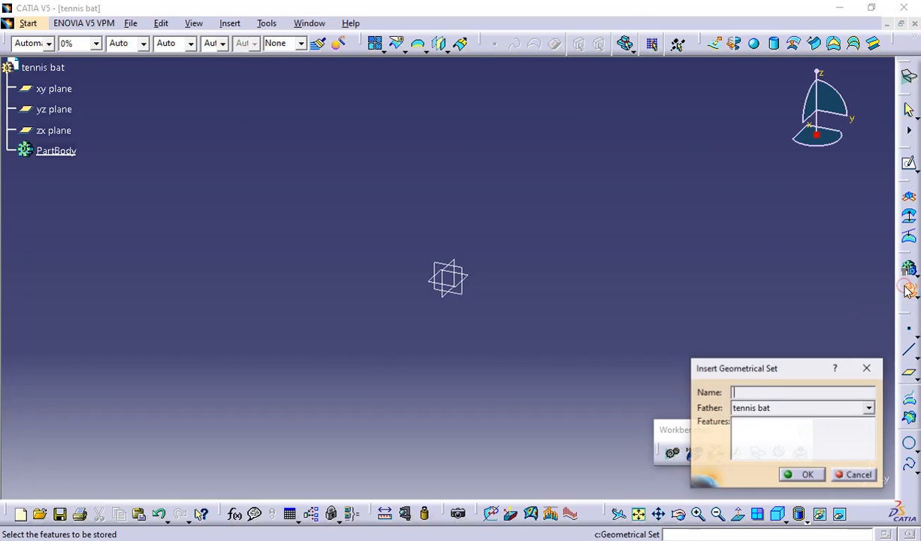
left_click(801, 475)
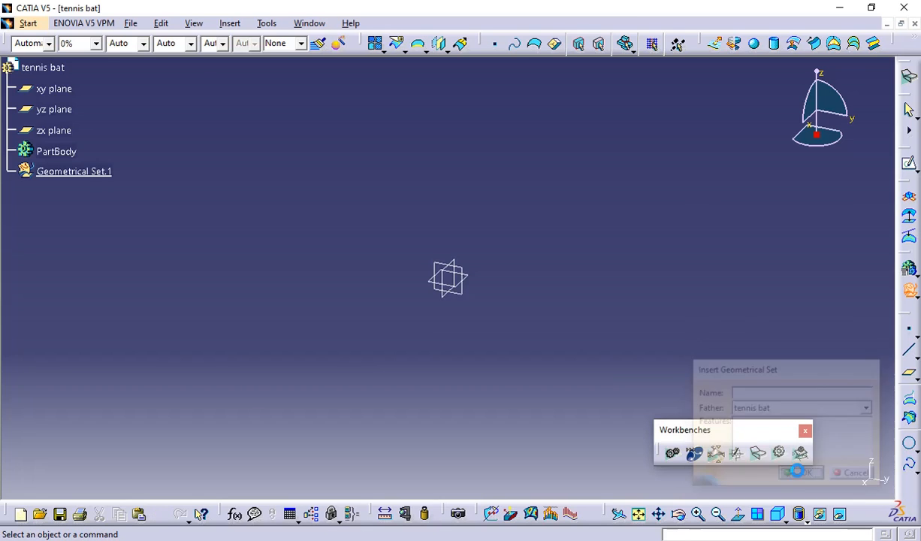
left_click(84, 177)
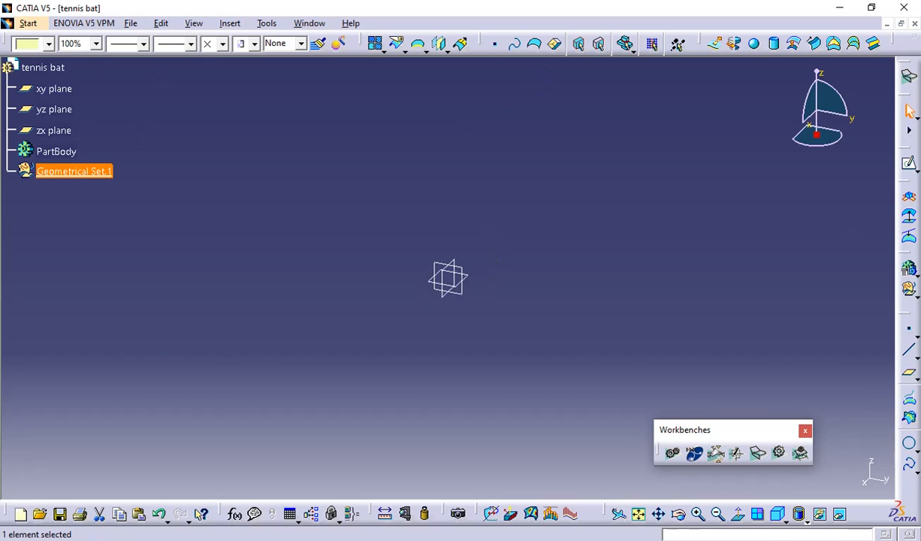
- Orient the part to the standard top view and open a sketch on the xy plane
left_click(786, 522)
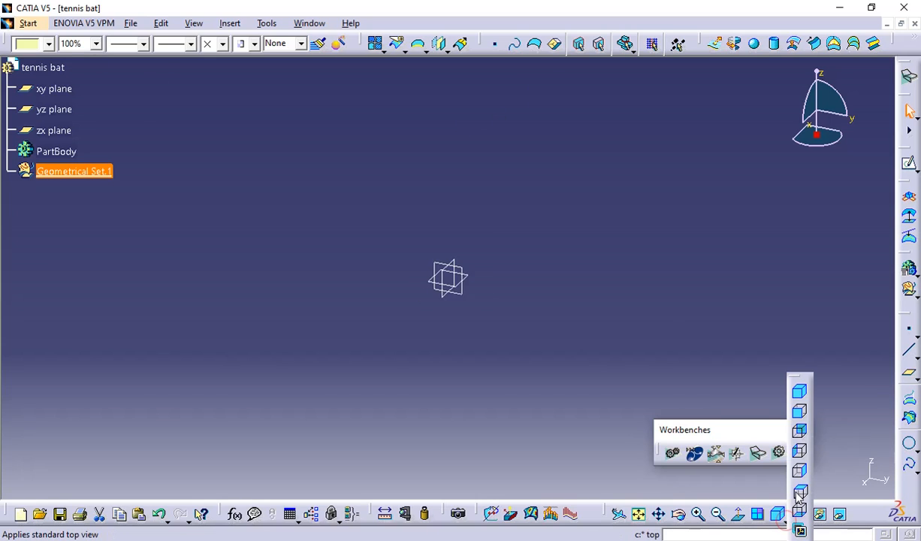
left_click(799, 492)
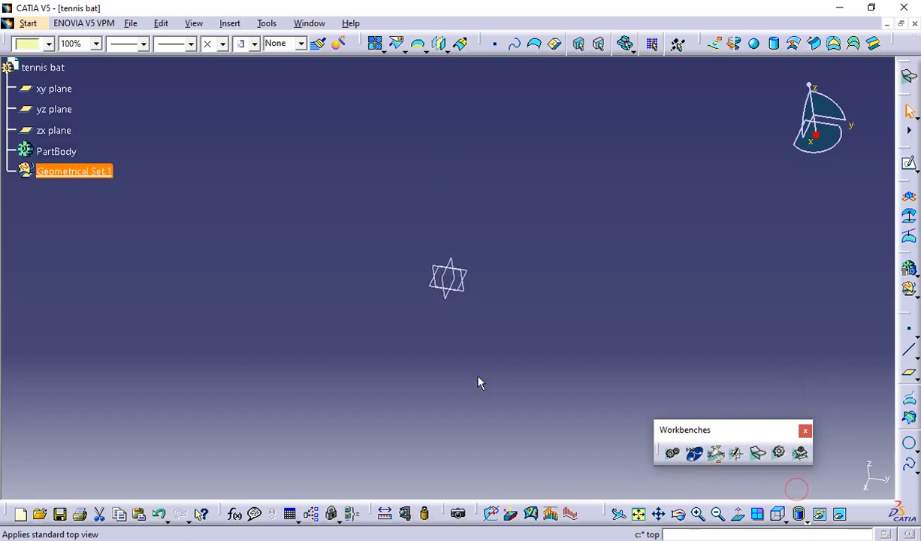
left_click(469, 295)
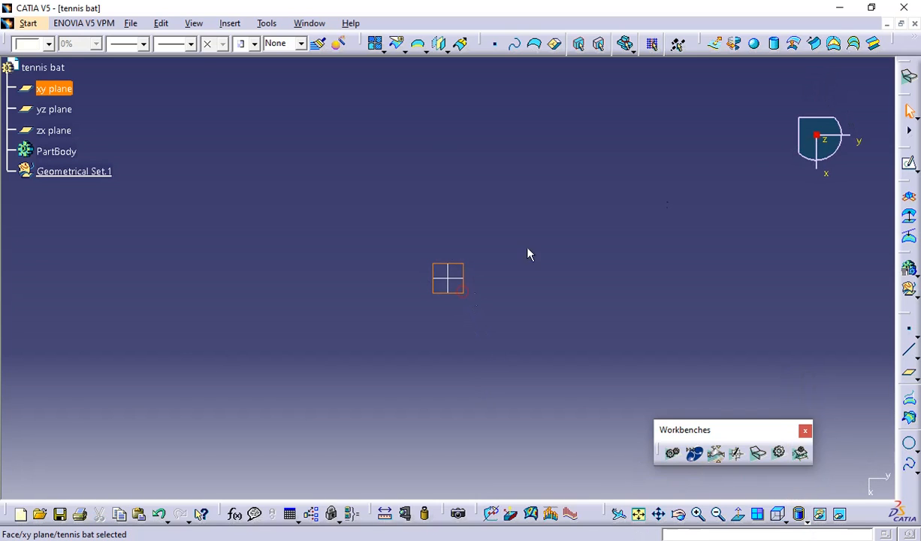
left_click(907, 165)
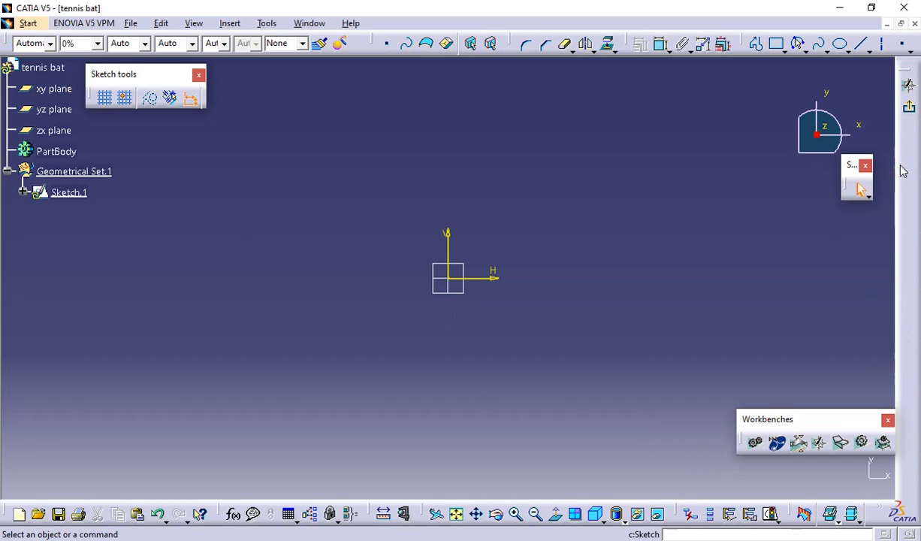
- Start an ellipse centred on the sketch origin and check the racket head dimensions in the PDF drawing
left_click(840, 44)
left_click(449, 279)
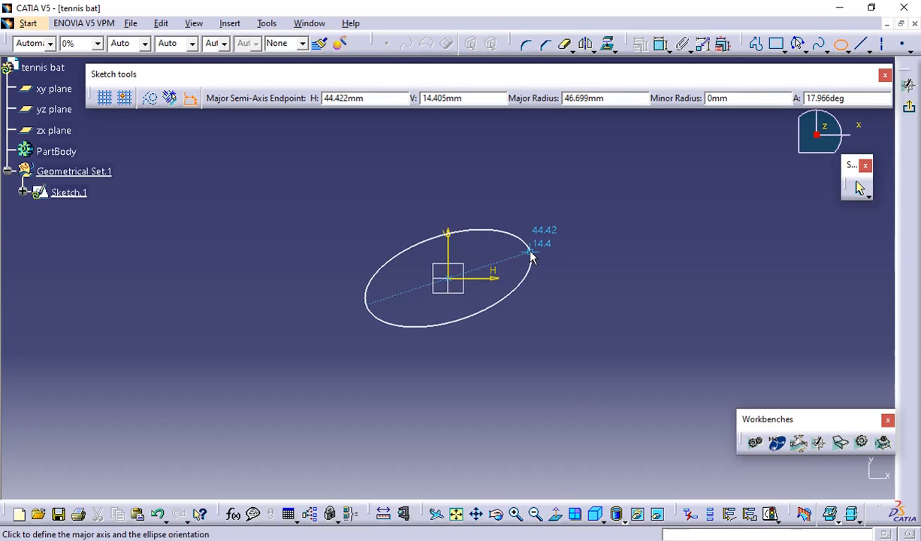
key("Tab")
key("Tab")
key("Tab")
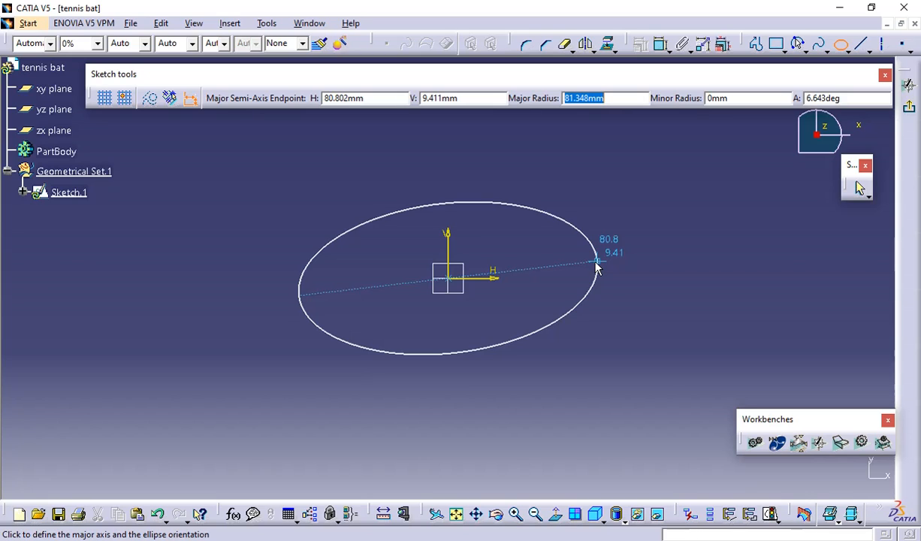
key("BackSpace")
key("alt+Tab")
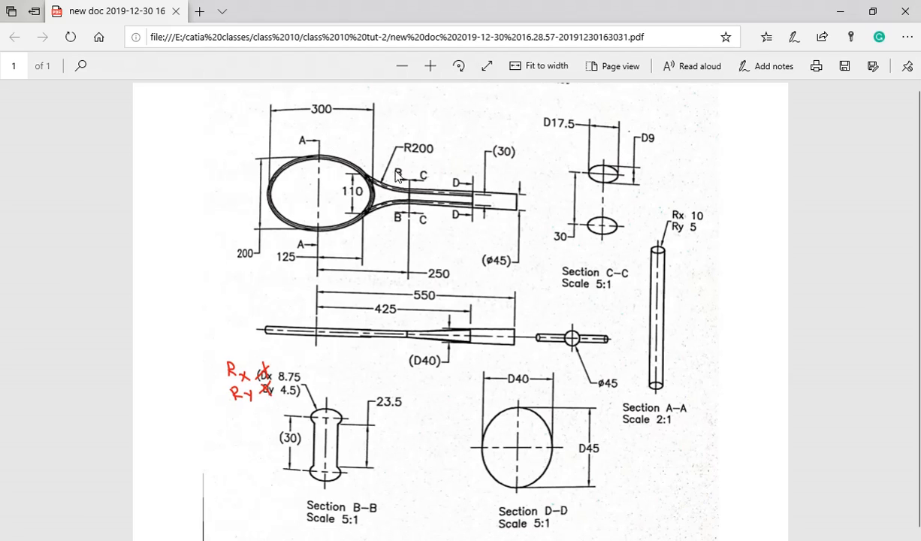
mouse_move(920, 134)
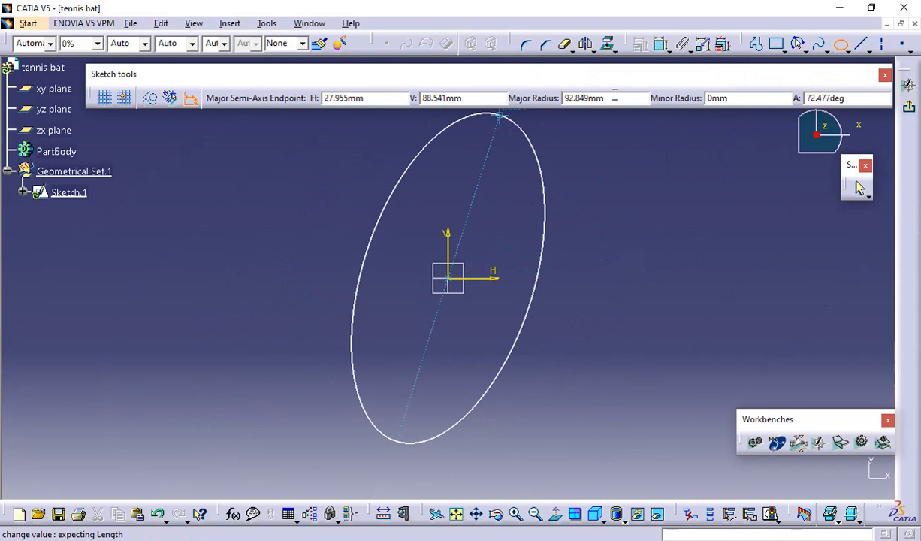
- Complete the ellipse with a major radius of 300/2 mm, a minor radius of 100 mm and an angle of 0 degrees
left_click(589, 93)
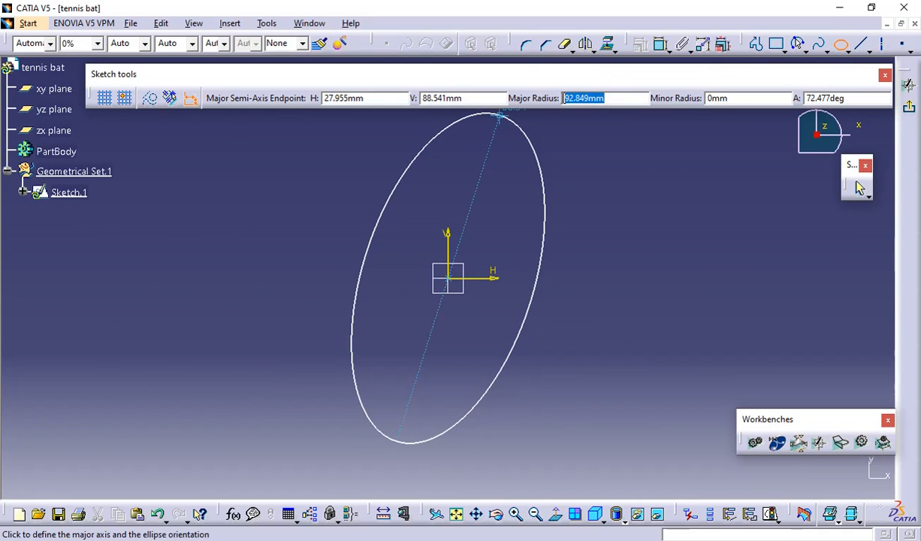
type("1mm")
type("300")
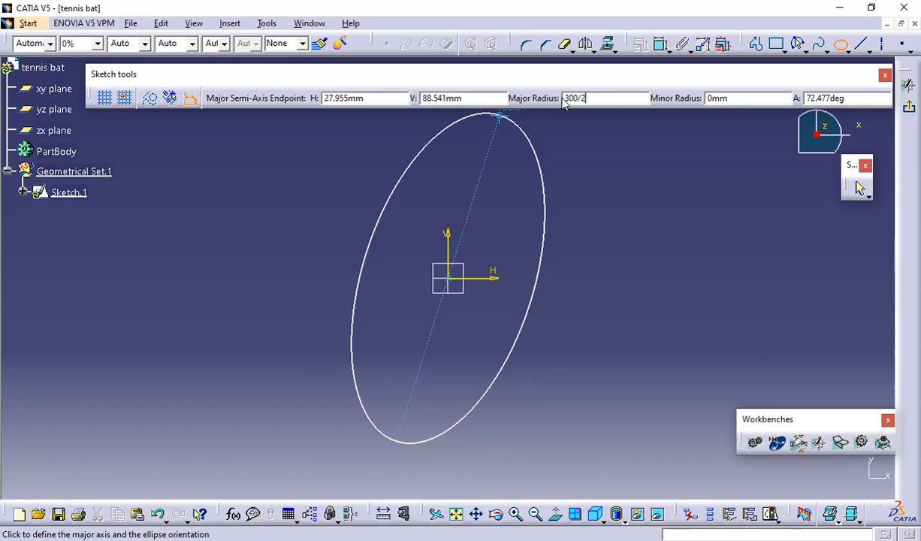
type("/2")
key("Tab")
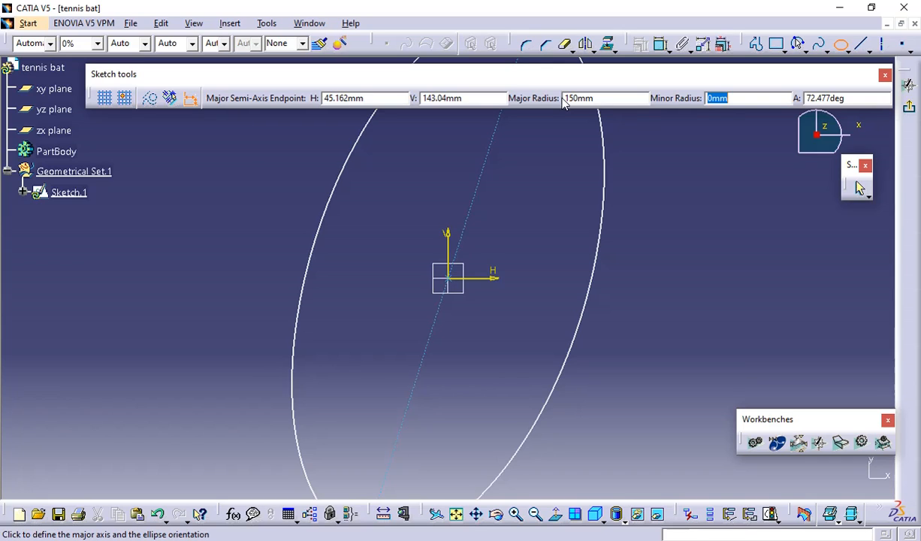
type("100")
key("Tab")
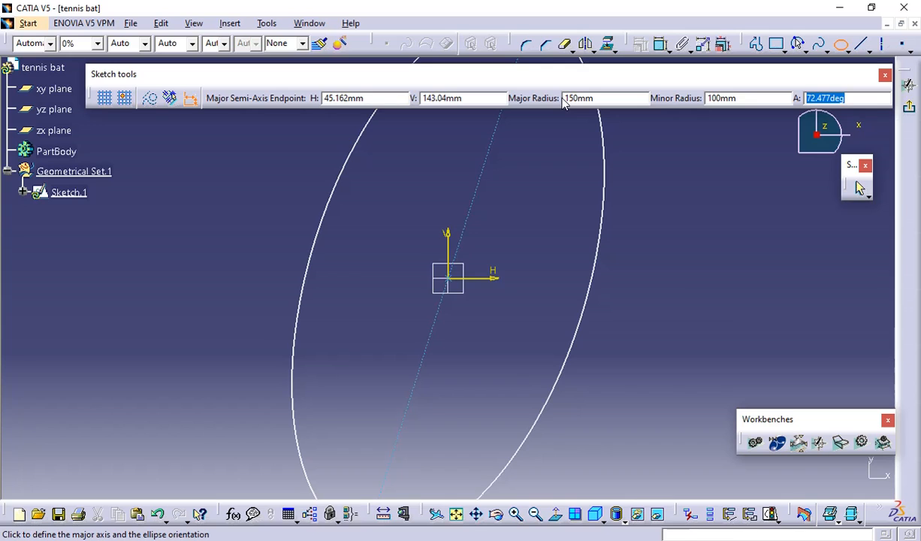
type("0")
key("Return")
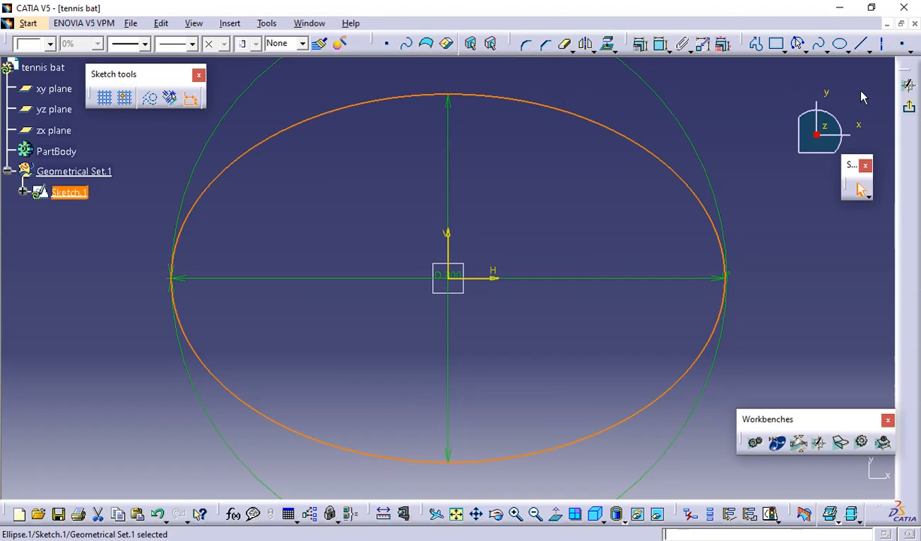
- Deselect the ellipse and exit the sketch back to the surface design workbench
left_click(759, 162)
middle_click_drag(752, 162, 761, 282)
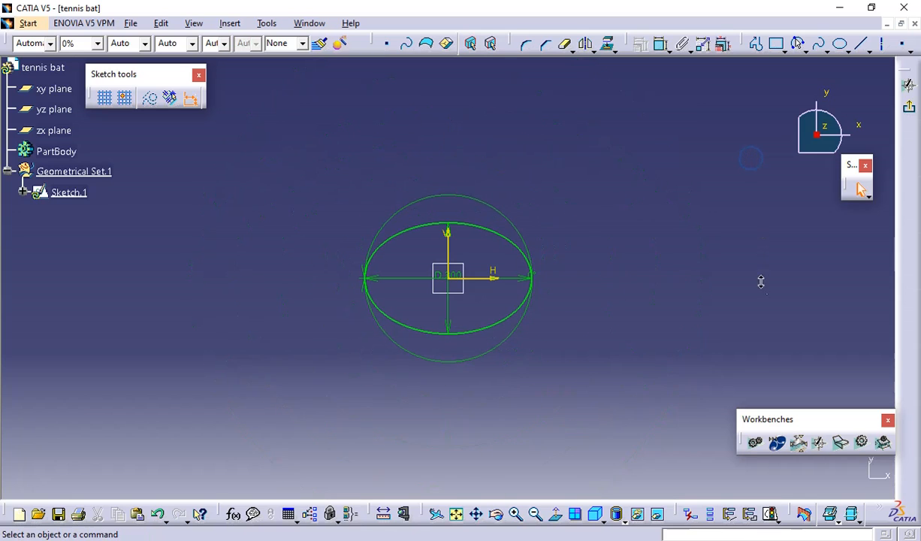
left_click(907, 114)
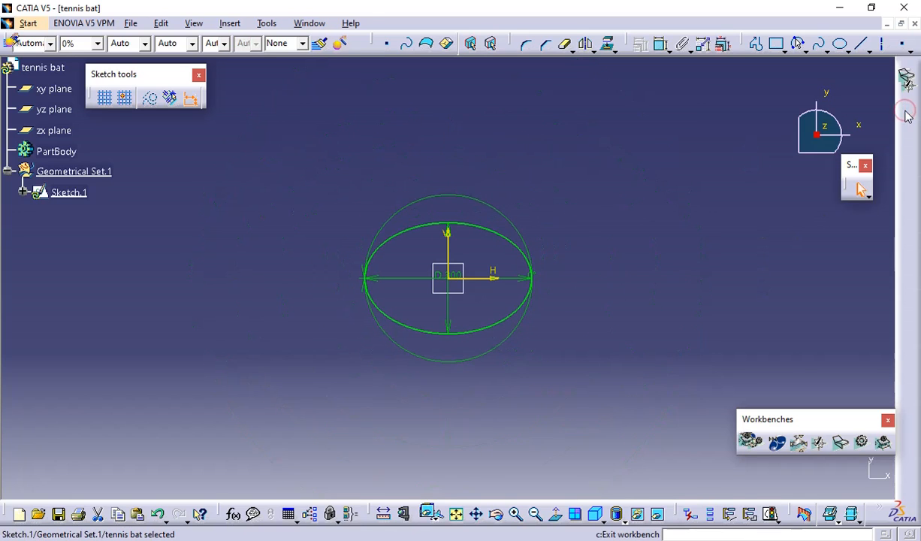
left_click(649, 241)
- Orient the part to the standard right view and open a sketch on the zx plane
mouse_move(599, 342)
middle_mouse_down()
mouse_move(566, 346)
mouse_move(460, 253)
mouse_move(637, 323)
mouse_move(497, 390)
mouse_move(469, 352)
mouse_move(474, 286)
middle_mouse_up()
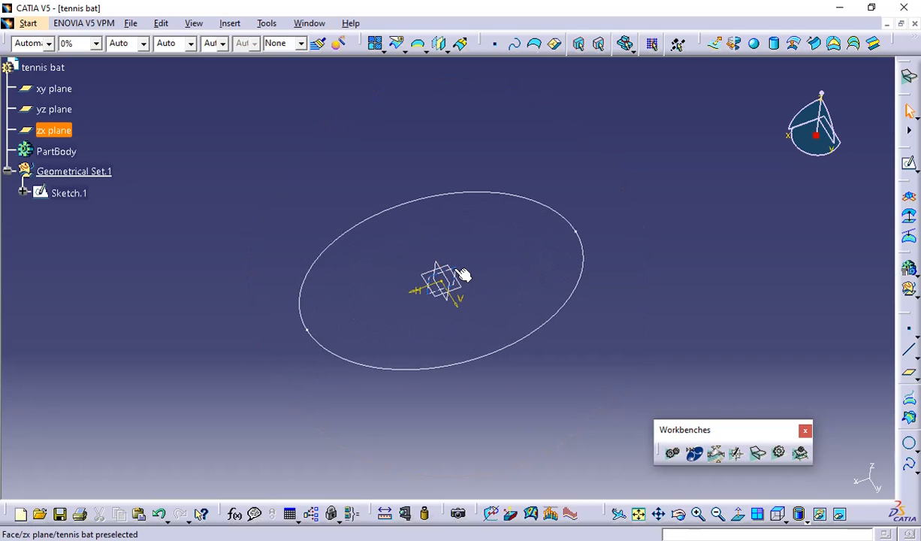
left_click(460, 272)
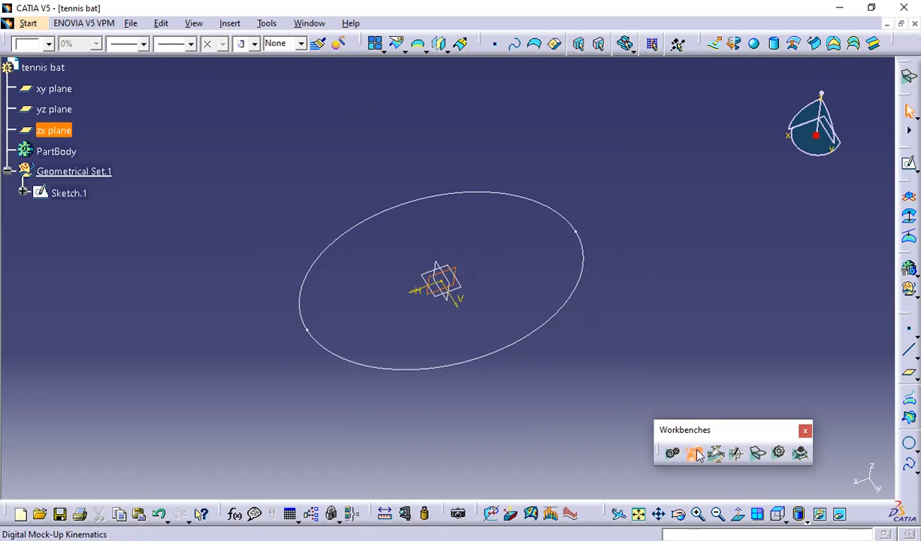
left_click(779, 516)
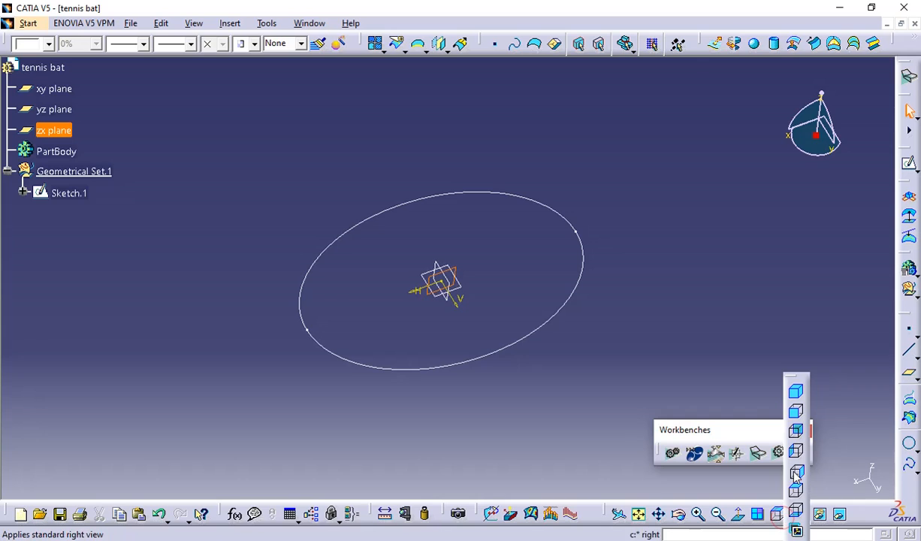
left_click(797, 413)
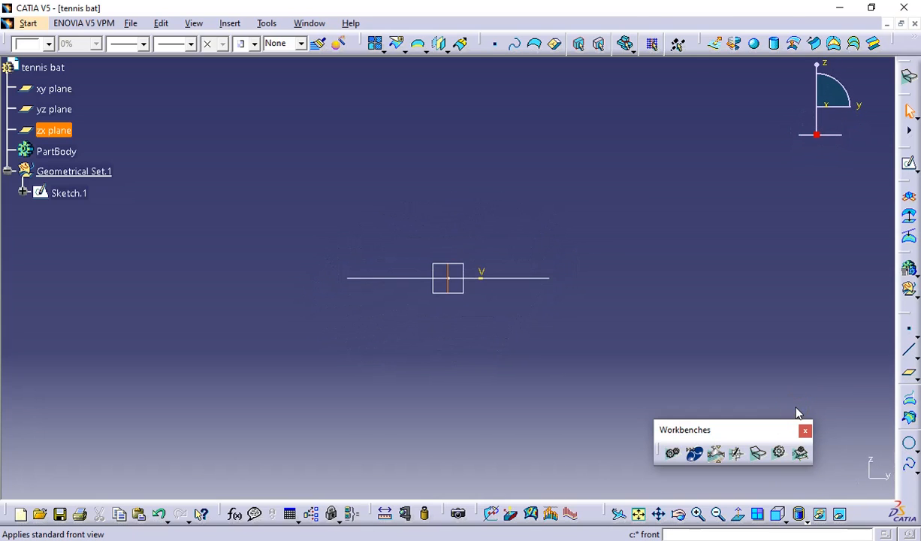
left_click(778, 515)
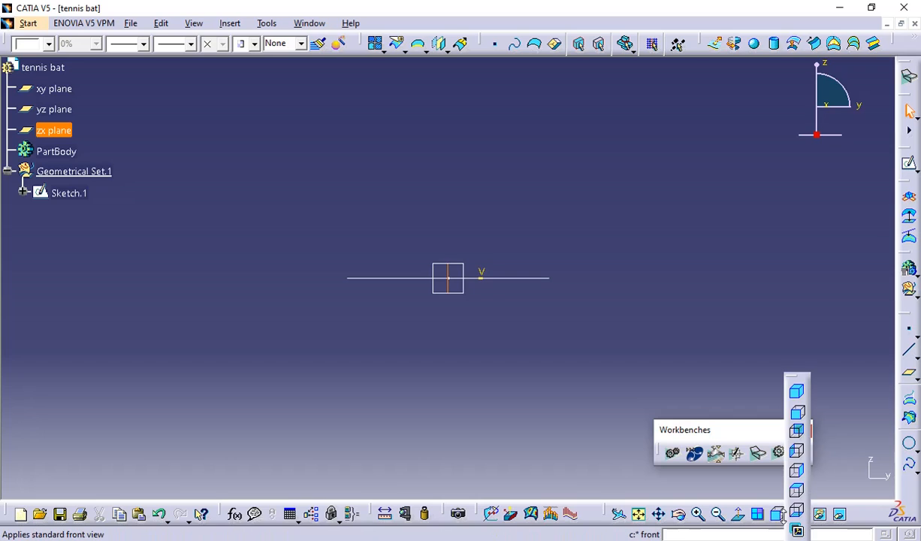
left_click(796, 470)
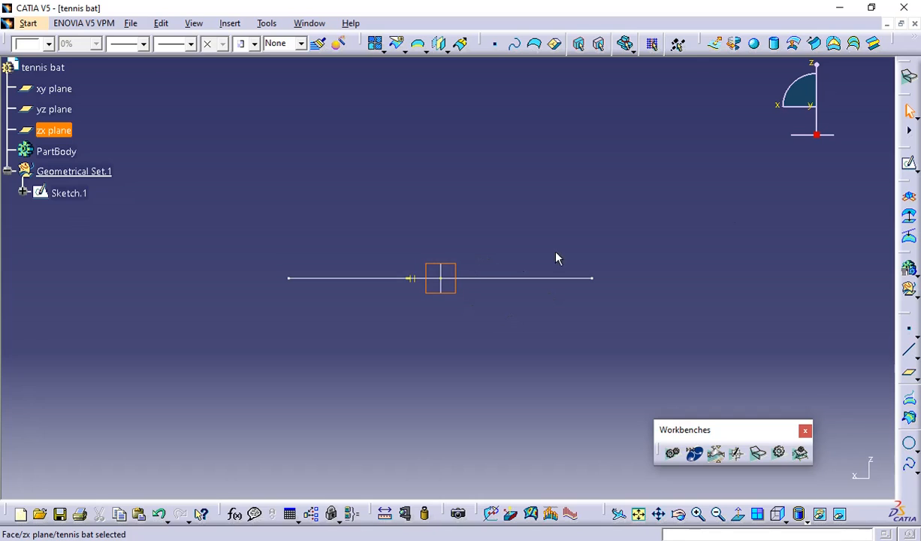
left_click(909, 163)
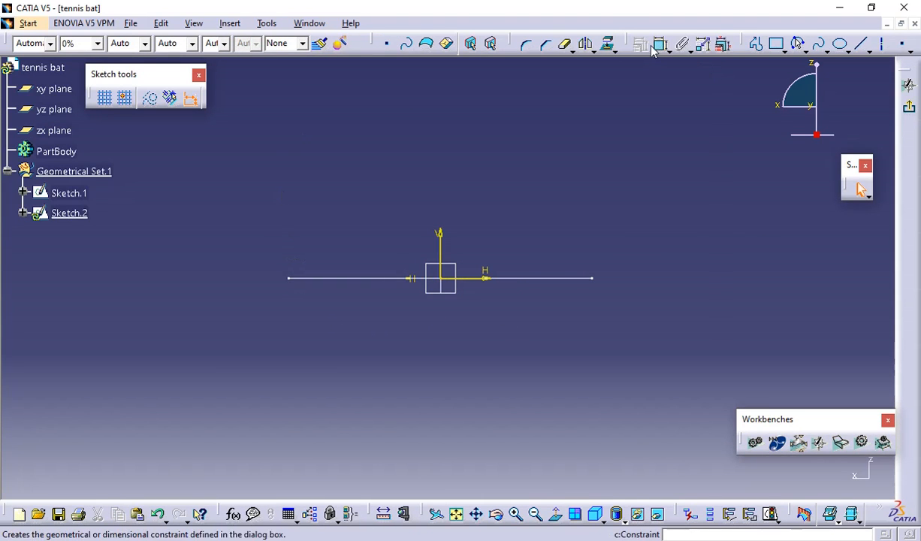
- Project the head ellipse onto the sketch plane as a construction element and enable geometrical constraints
left_click(605, 51)
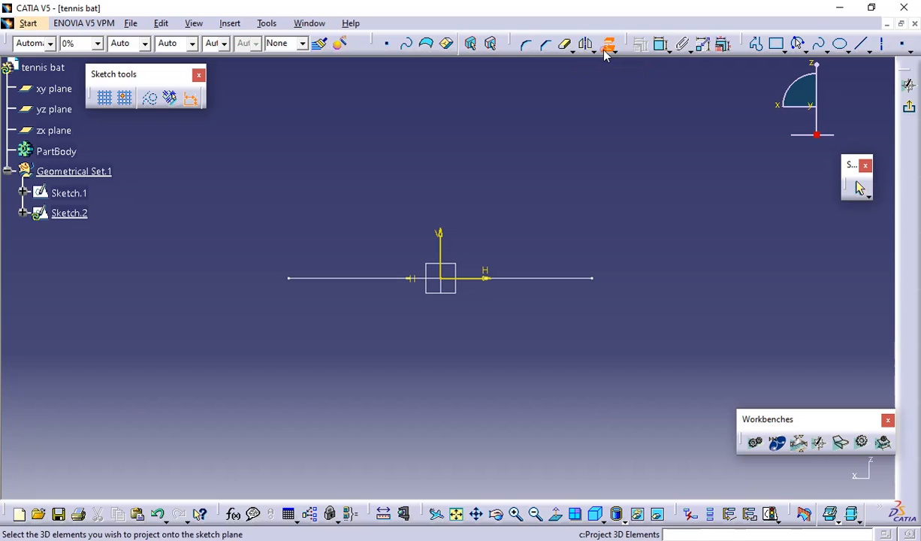
left_click(146, 101)
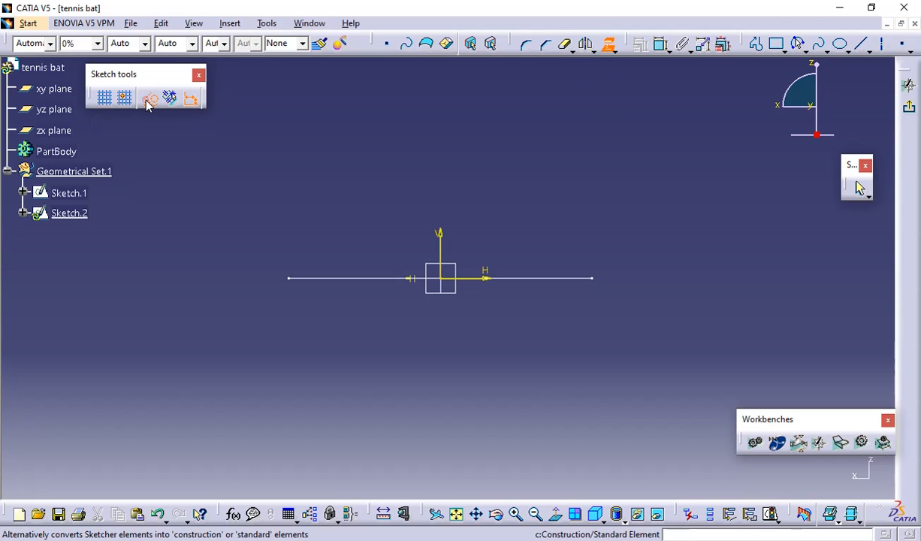
left_click(296, 279)
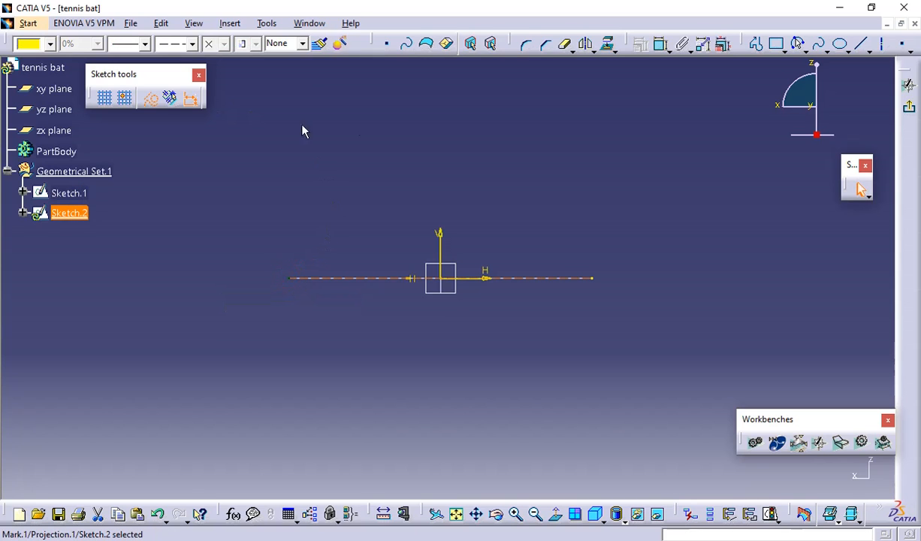
left_click(430, 143)
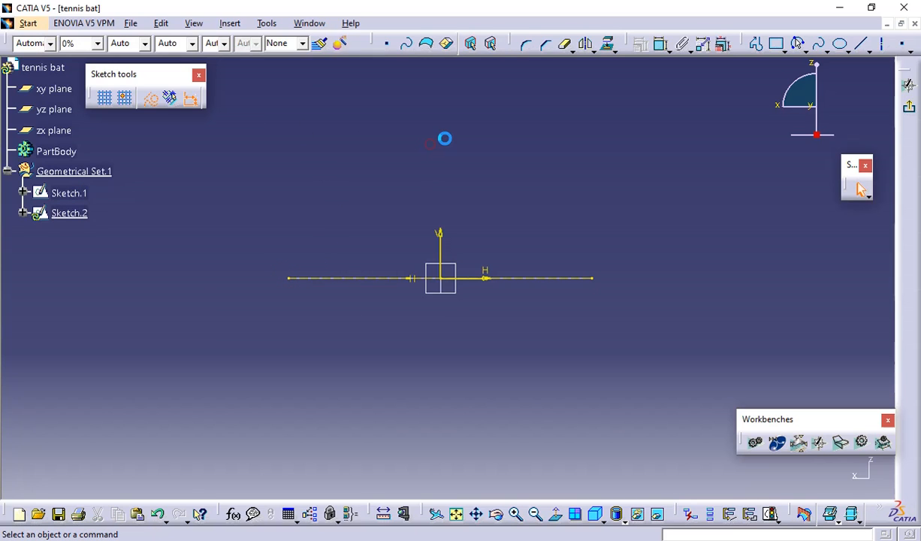
left_click(170, 99)
left_click(283, 182)
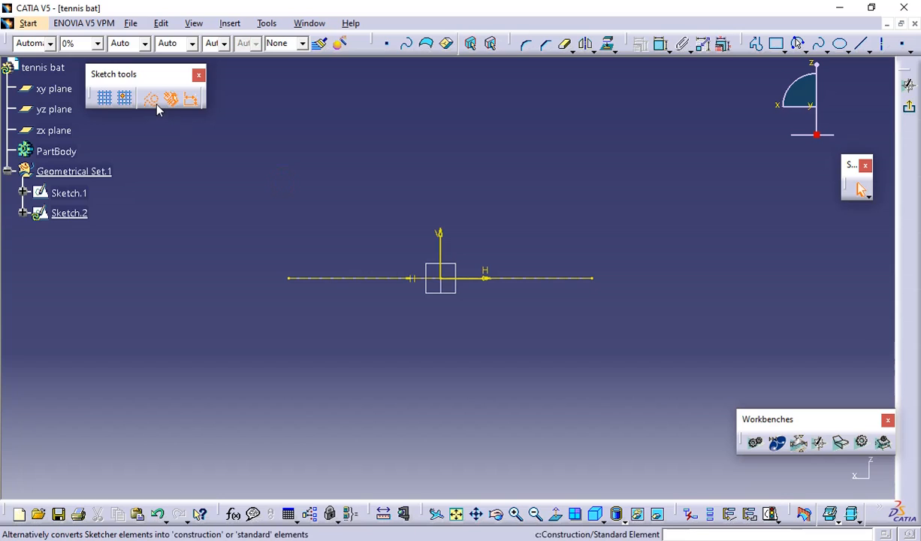
- Start an ellipse centred on the projected curve's end at H -150 mm and check the Section A-A radii in the PDF drawing
left_click(840, 45)
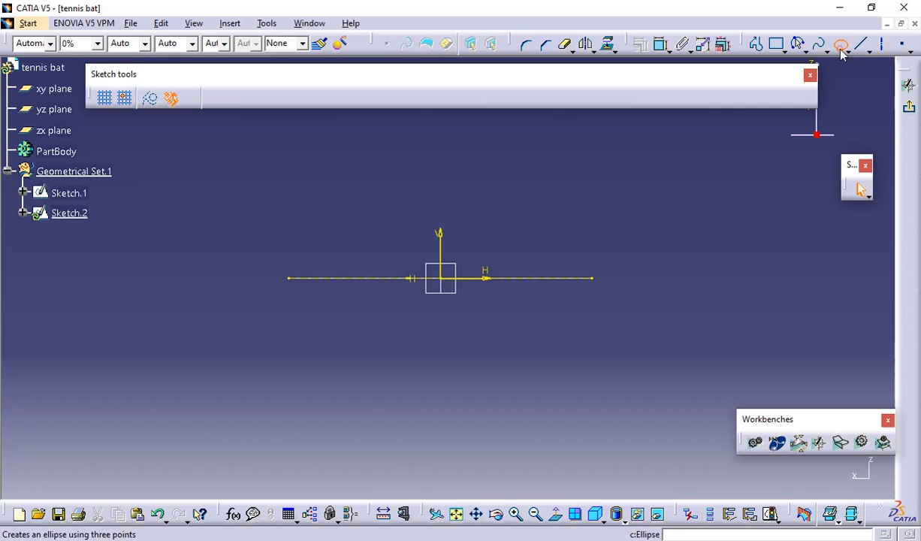
left_click(289, 278)
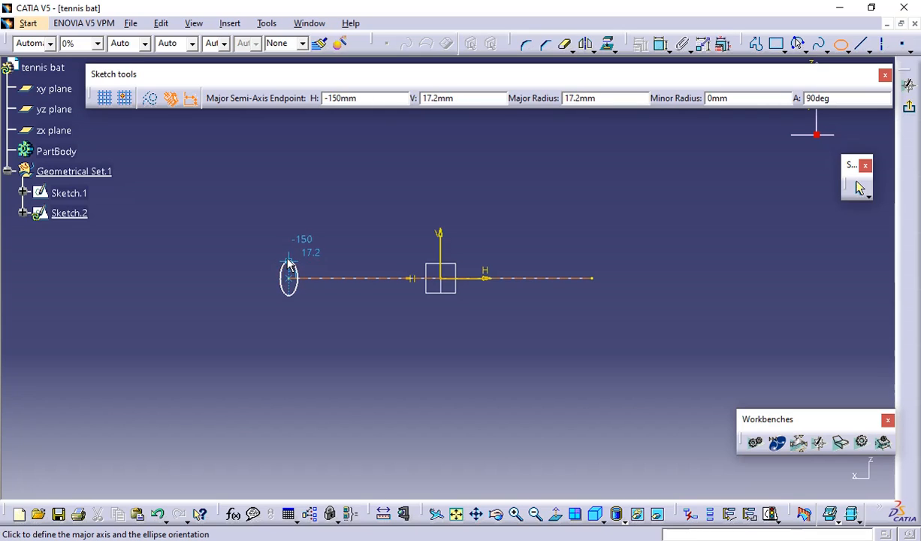
key("Tab")
key("Tab")
key("Tab")
type("20")
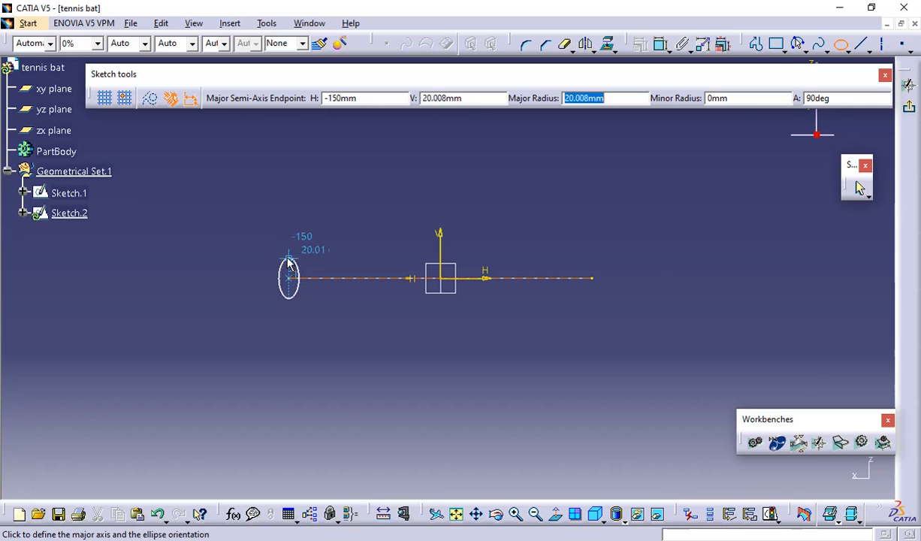
key("alt+Tab")
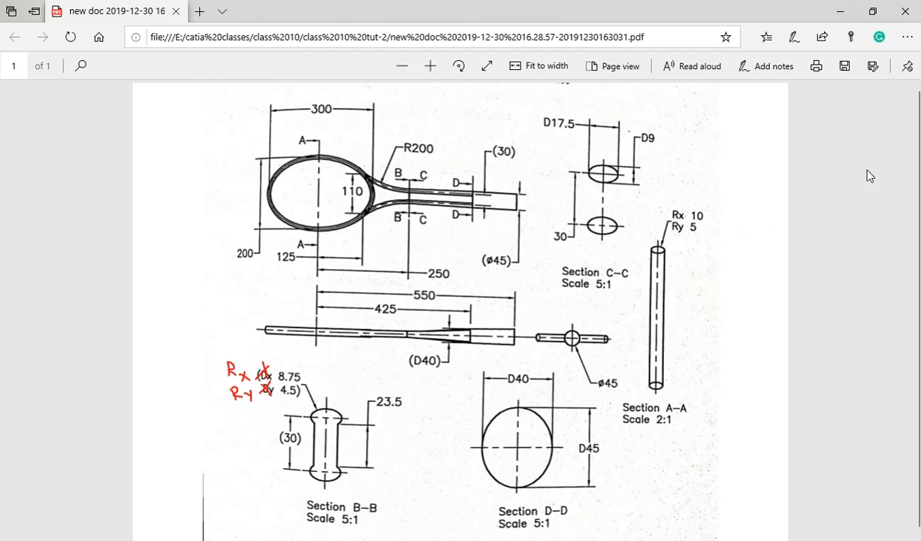
key("alt+Tab")
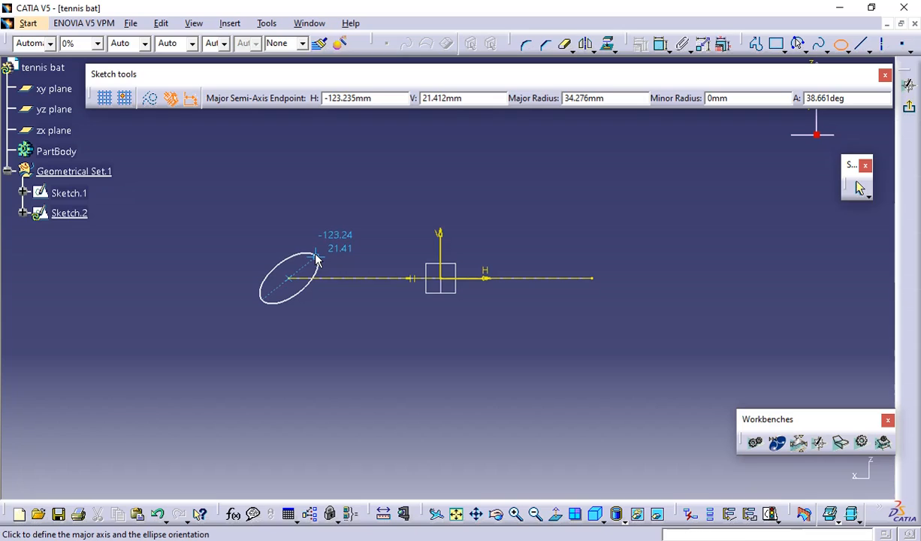
- Try the frame section ellipse with a 10 mm major radius, 5 mm minor radius and 0 degree angle, and undo it
key("Tab")
key("Tab")
key("Tab")
type("10")
key("Tab")
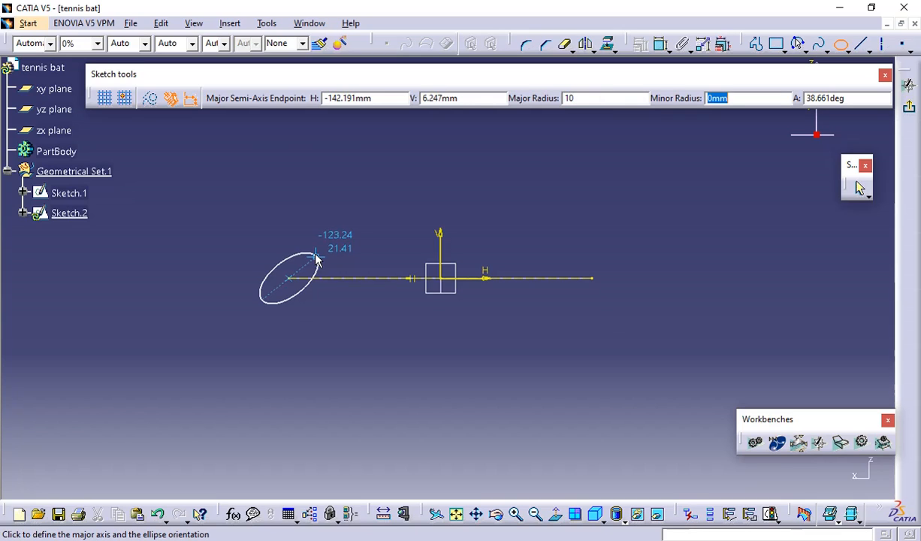
type("5")
key("Tab")
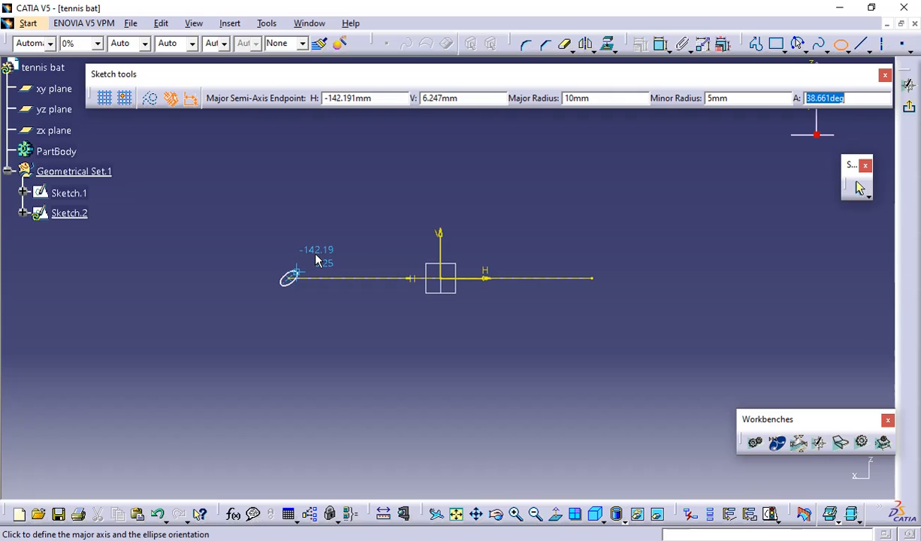
type("0")
key("Return")
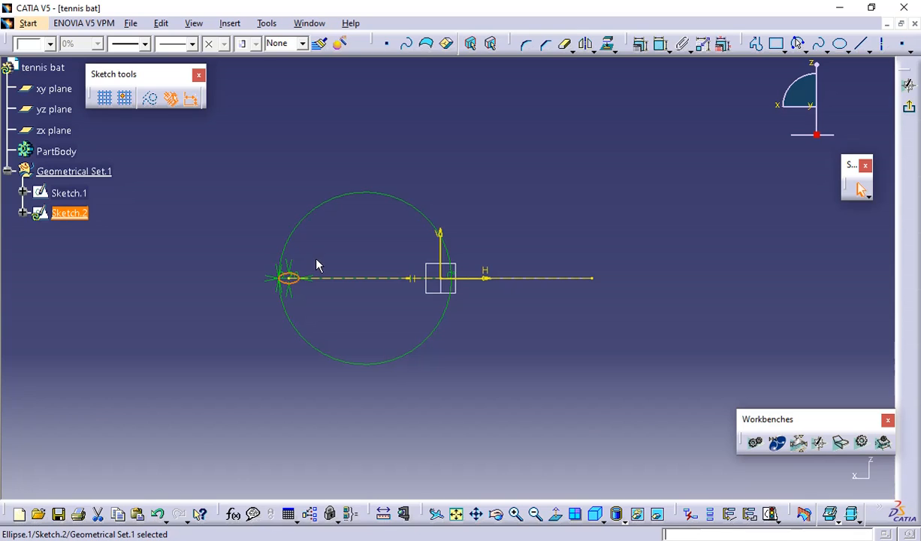
key("ctrl+z")
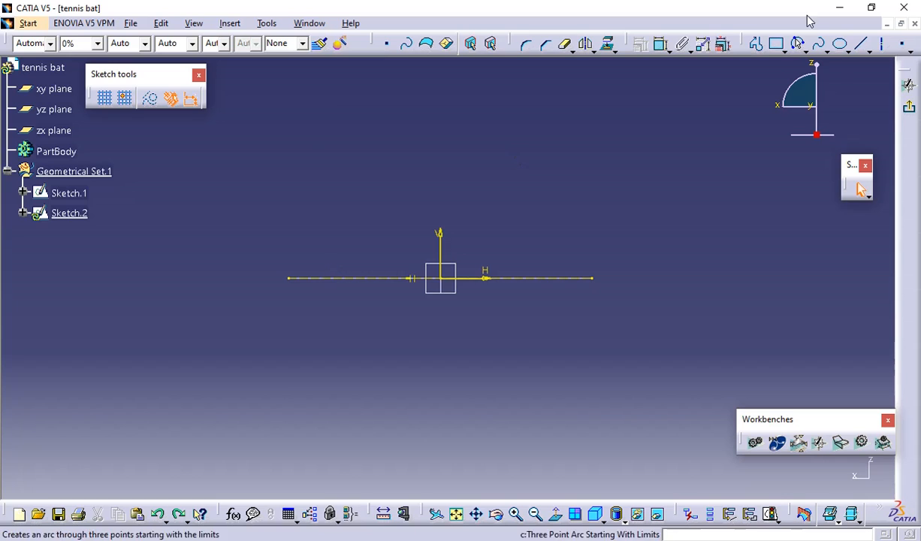
- Draw the frame section ellipse centred on the projected curve's end at H -150 mm, with major radius 5 mm, minor radius 10 mm and angle 0
left_click(839, 44)
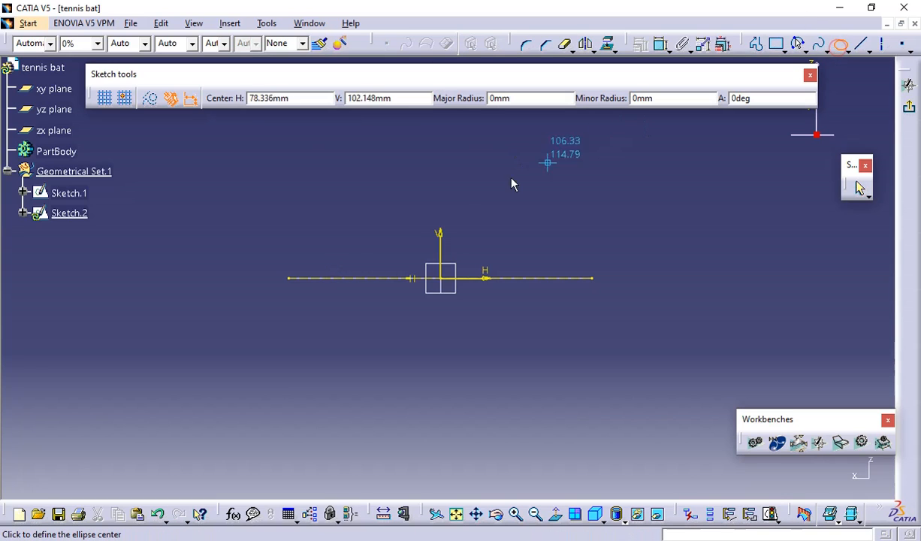
left_click(294, 278)
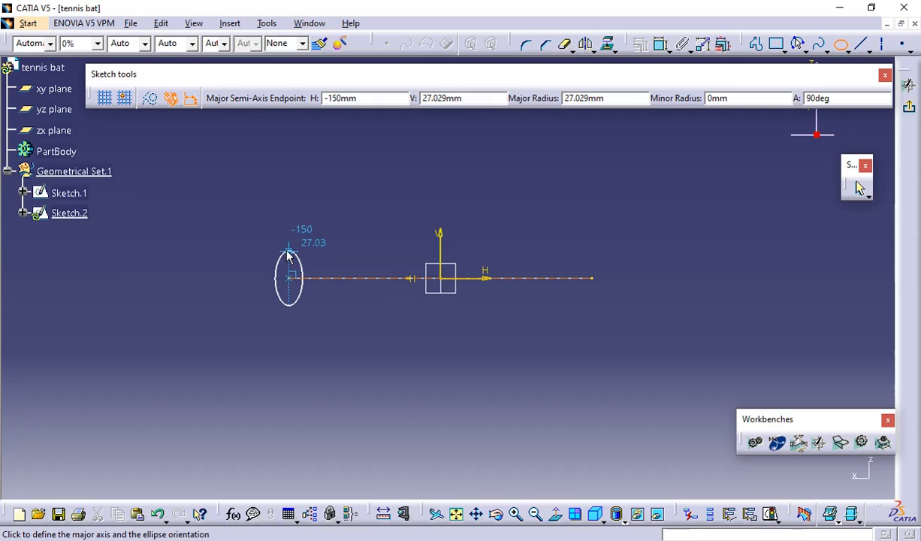
key("Tab")
key("Tab")
key("Tab")
type("5")
key("Tab")
type("1")
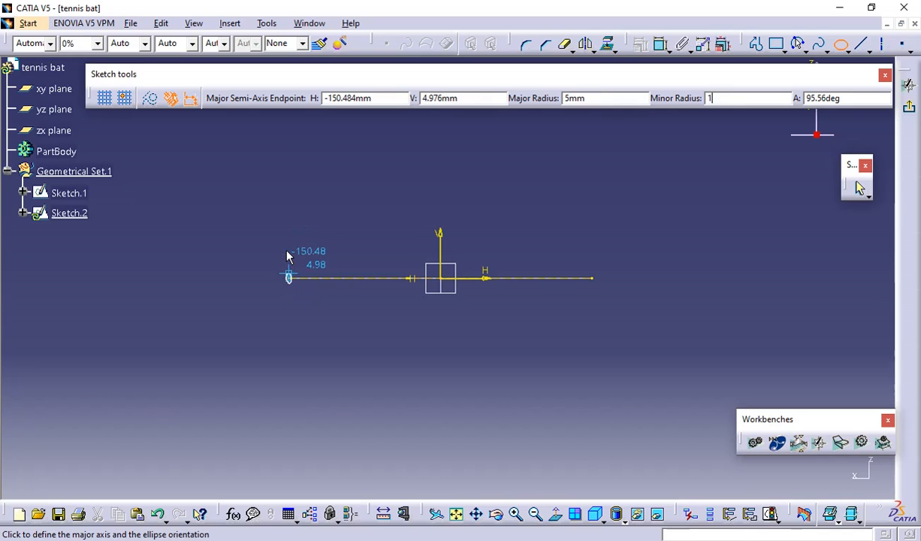
type("0")
key("Tab")
type("0")
key("Return")
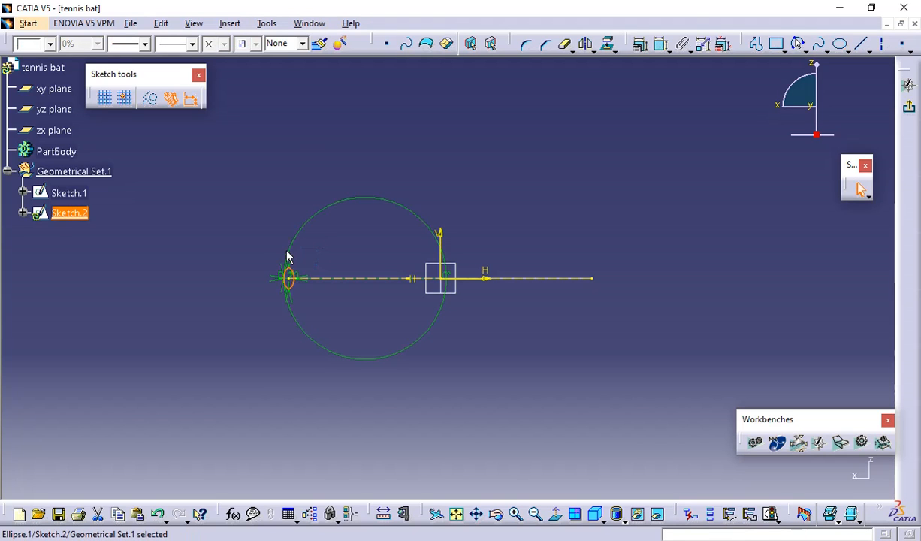
- Exit the section sketch to the surface design workbench and check the racket dimensions in the PDF drawing
left_click(756, 215)
mouse_move(354, 241)
middle_mouse_down()
mouse_move(342, 267)
mouse_move(356, 320)
middle_mouse_up()
left_click(907, 79)
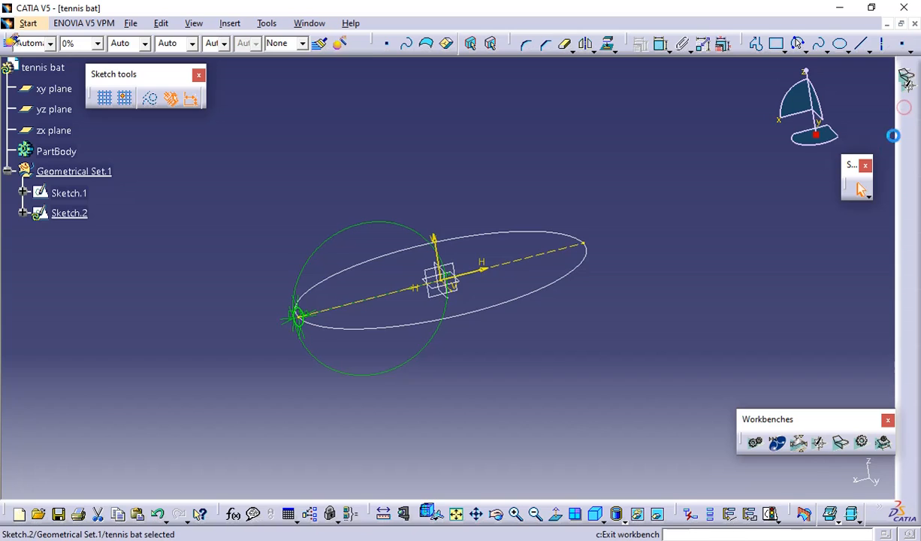
left_click(754, 280)
key("alt+Tab")
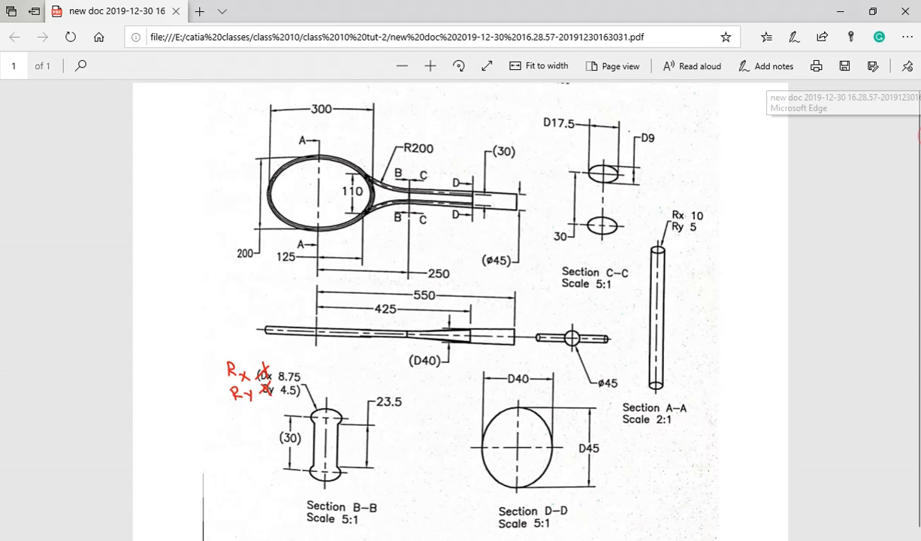
key("alt+Tab")
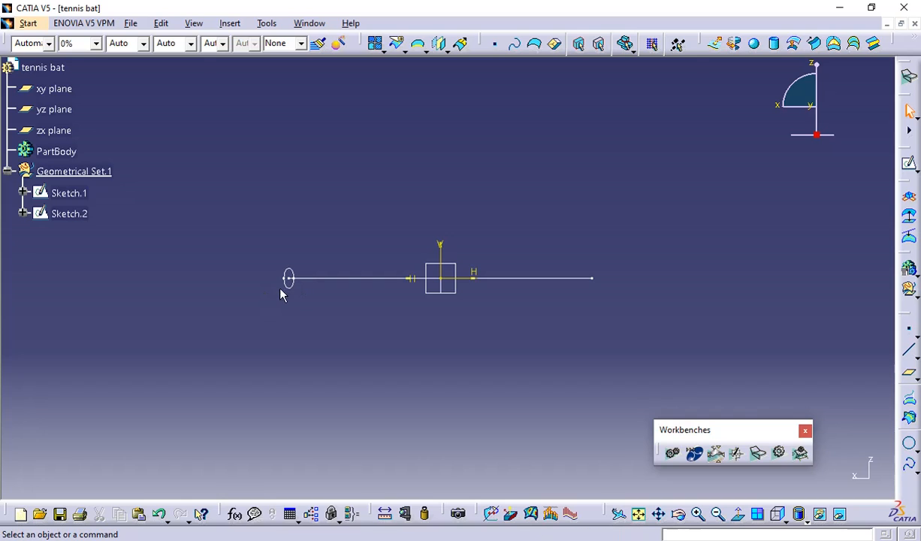
- Create a swept surface for the racket head, using Sketch.2 as the profile and Sketch.1 as the guide curve
middle_click_drag(324, 179, 388, 278)
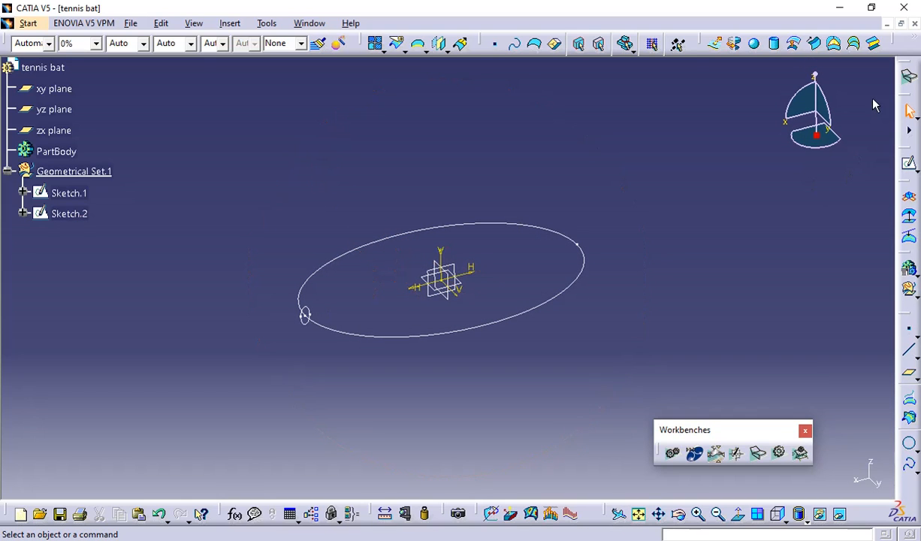
left_click(814, 45)
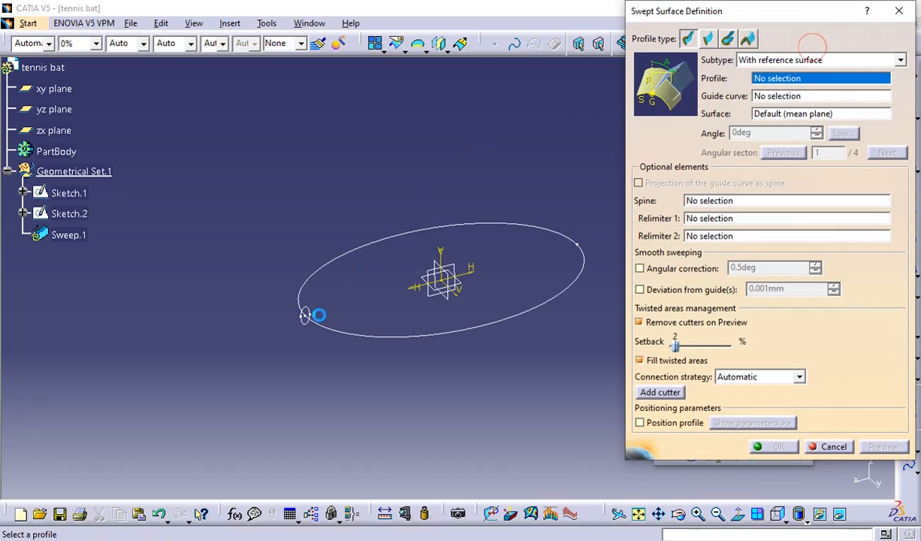
left_click(303, 322)
left_click(343, 331)
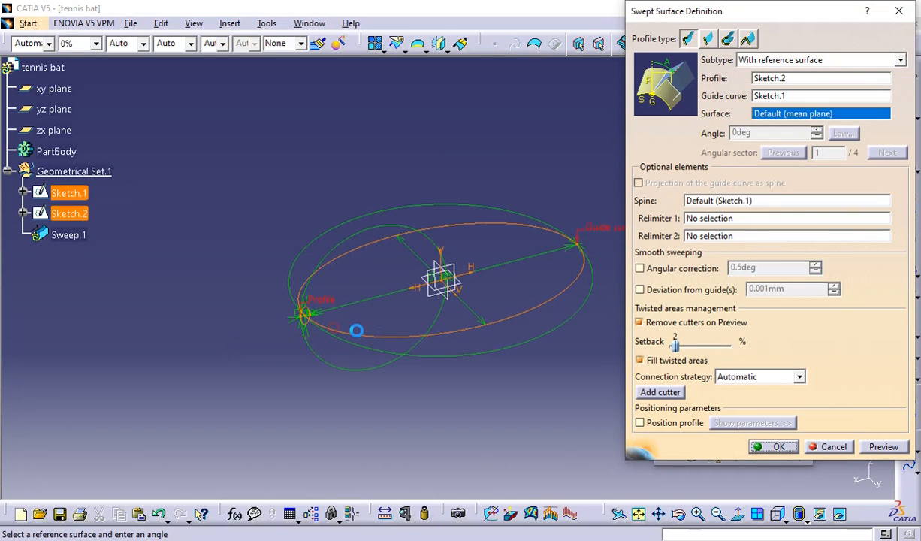
left_click(863, 448)
left_click(774, 447)
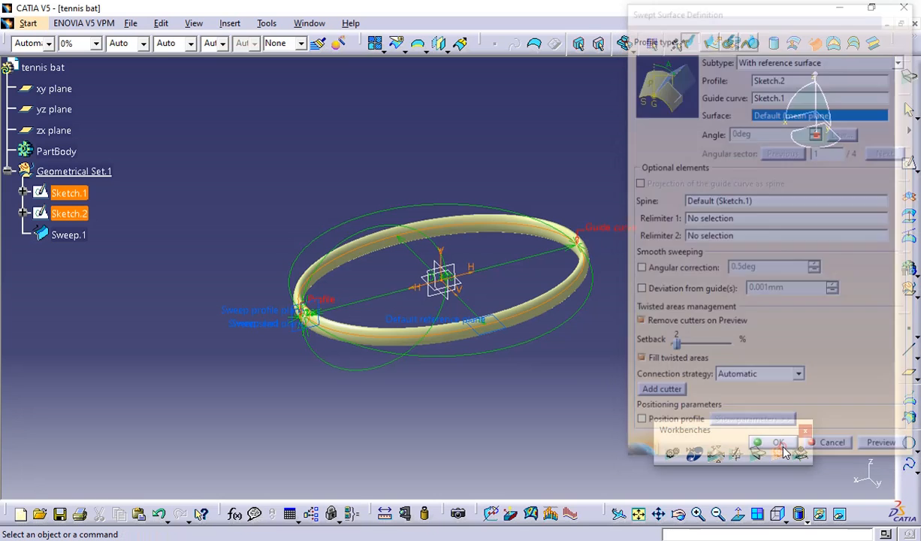
- Start a new sketch on the xy plane, viewing the racket head frame from a standard face-on view
middle_click_drag(573, 384, 476, 305)
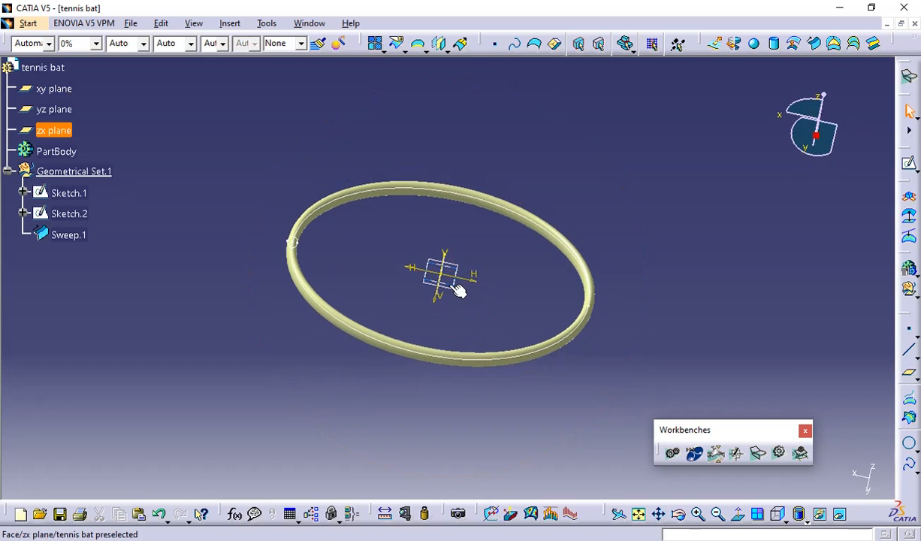
left_click(454, 289)
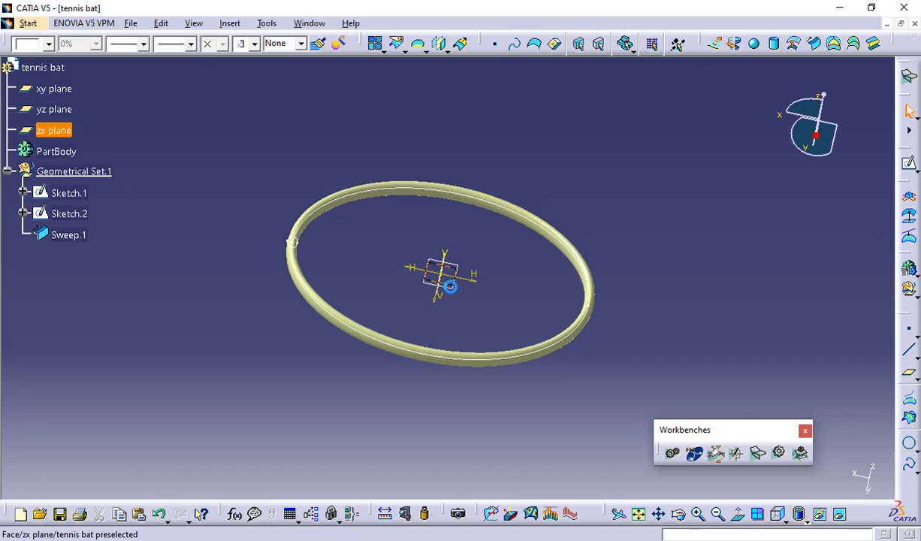
left_click(782, 522)
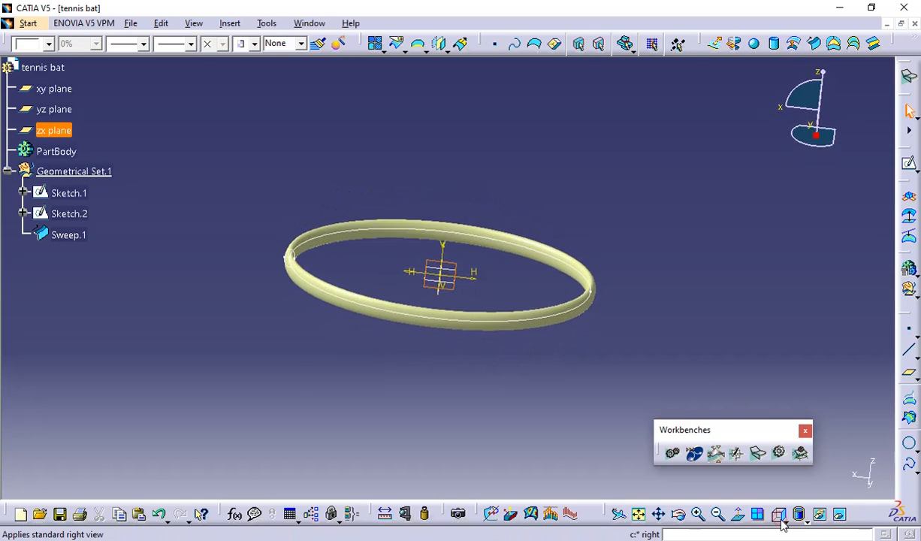
left_click(783, 520)
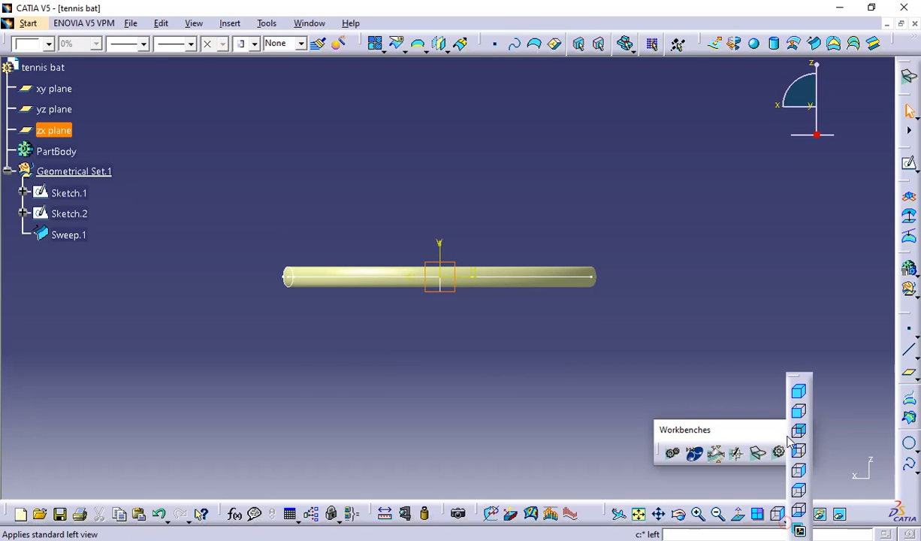
left_click(799, 490)
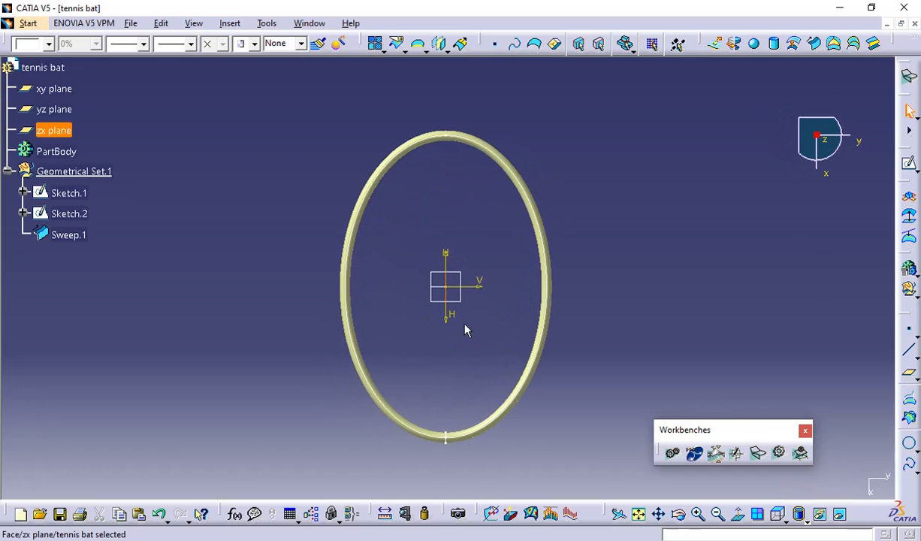
left_click(468, 301)
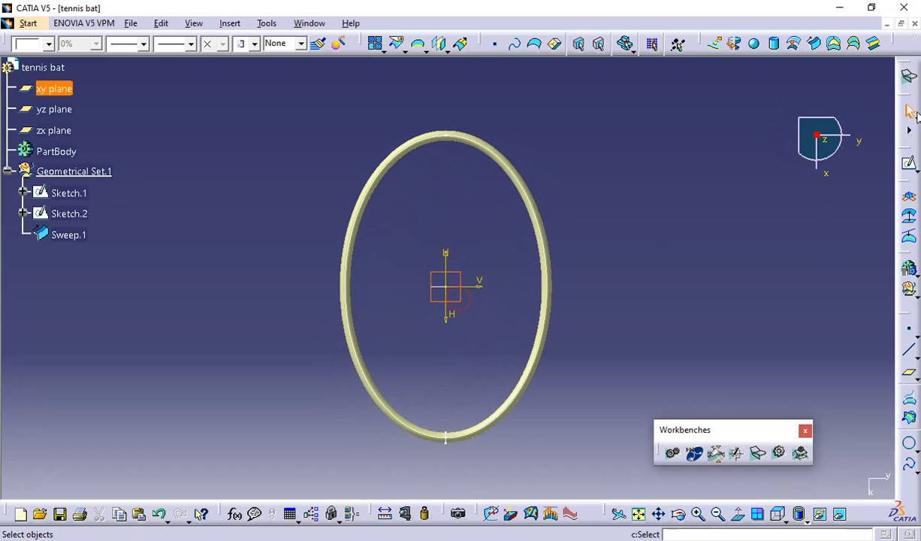
left_click(909, 165)
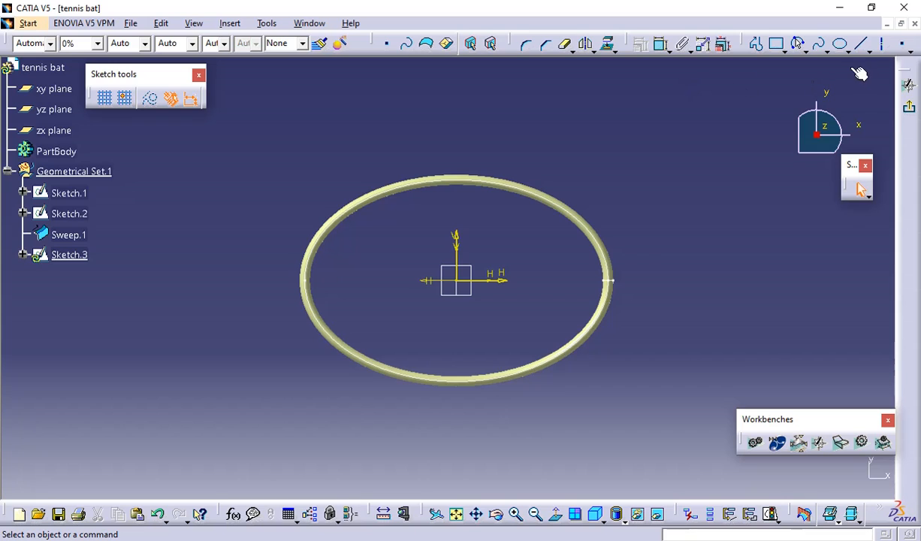
- Sketch a profile of a horizontal line about 17 mm long beyond the head, continued by a tangent arc ending at the frame's lower edge
left_click(756, 45)
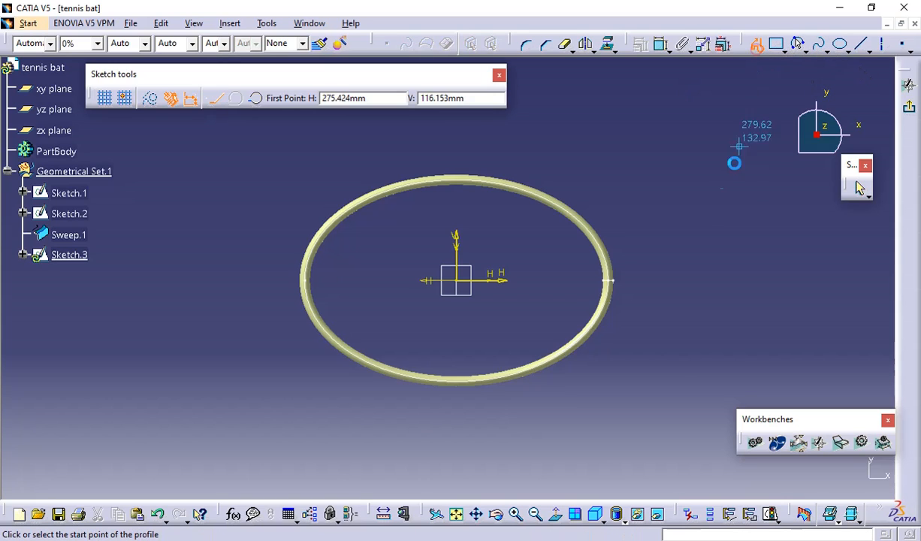
left_click(746, 310)
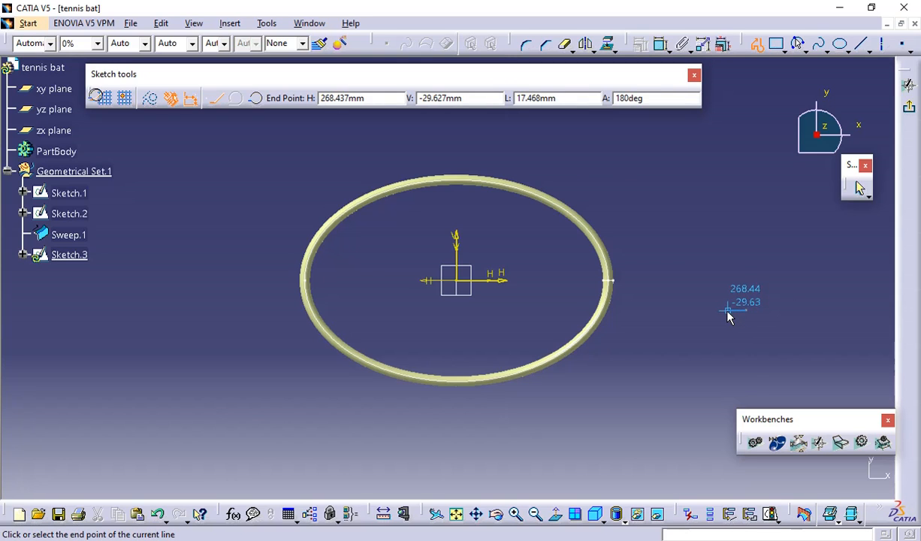
left_click(727, 310)
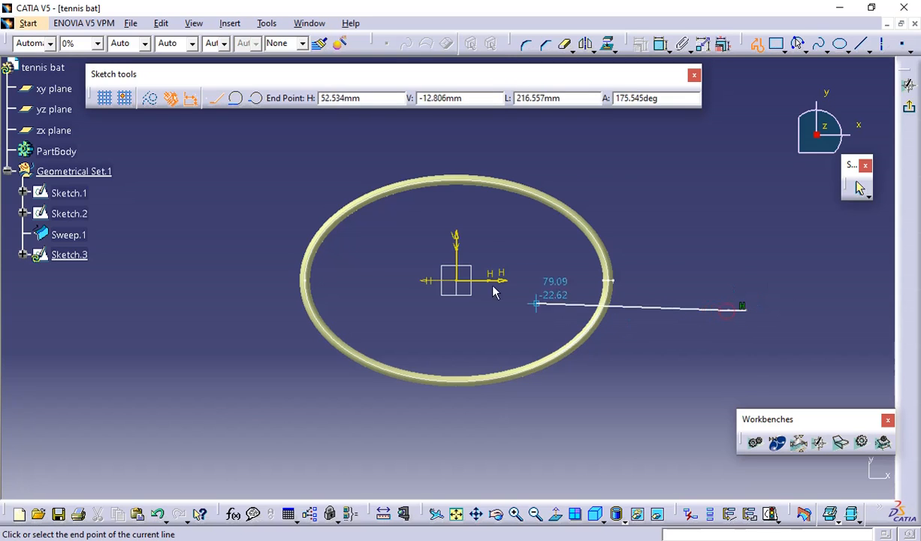
left_click(237, 99)
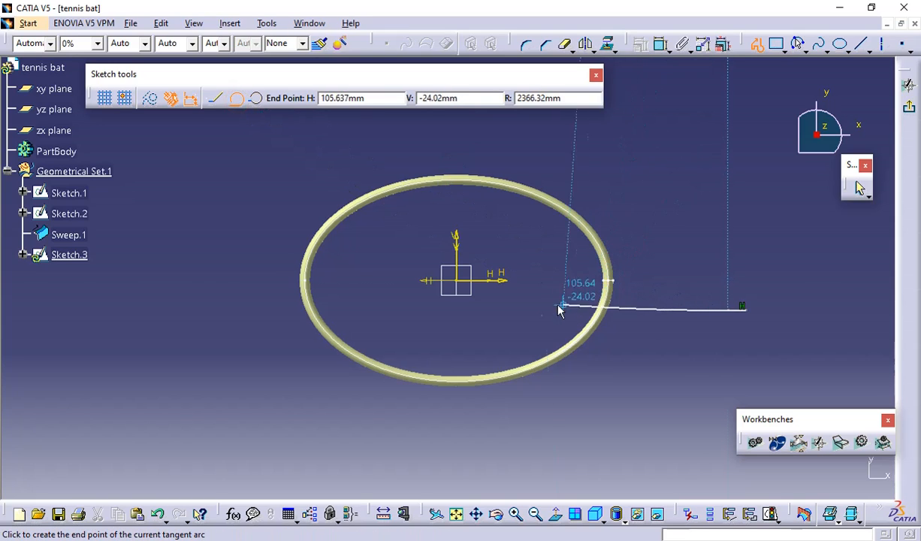
left_click(587, 358)
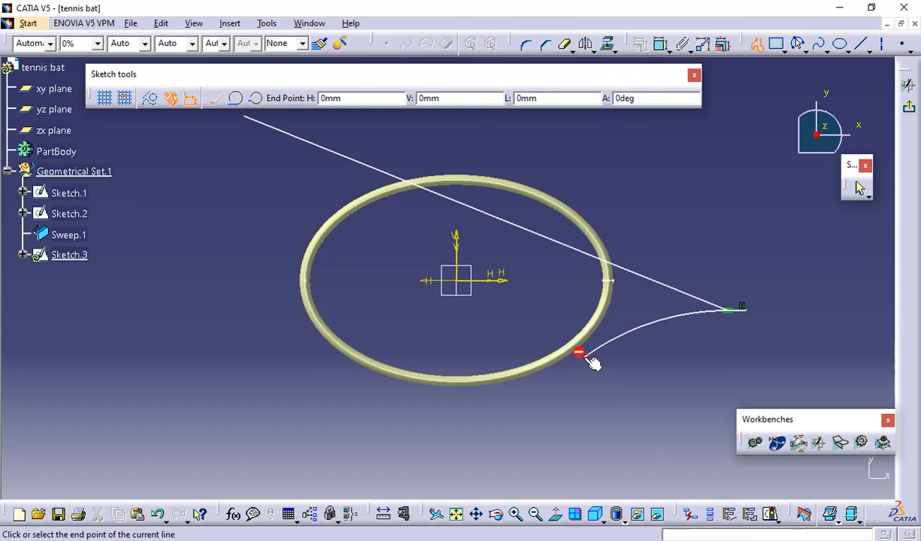
left_click(757, 44)
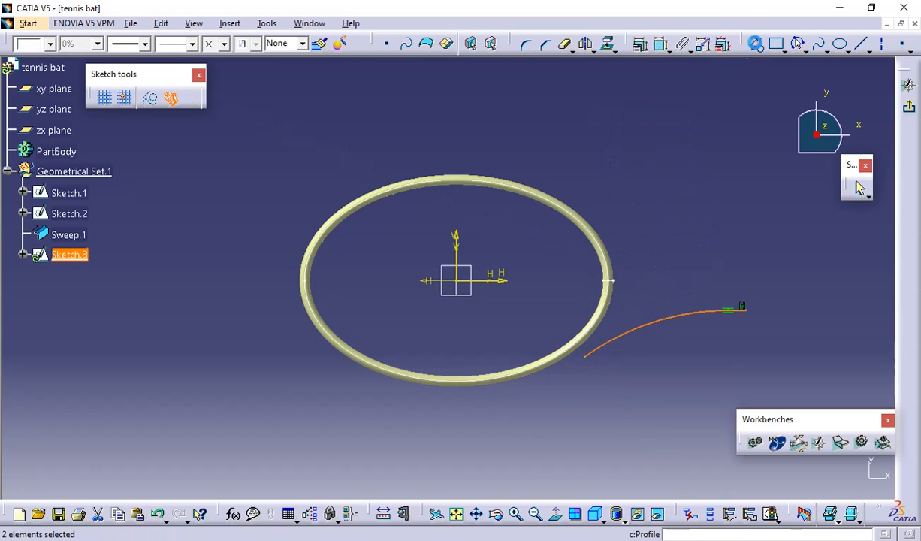
left_click(740, 216)
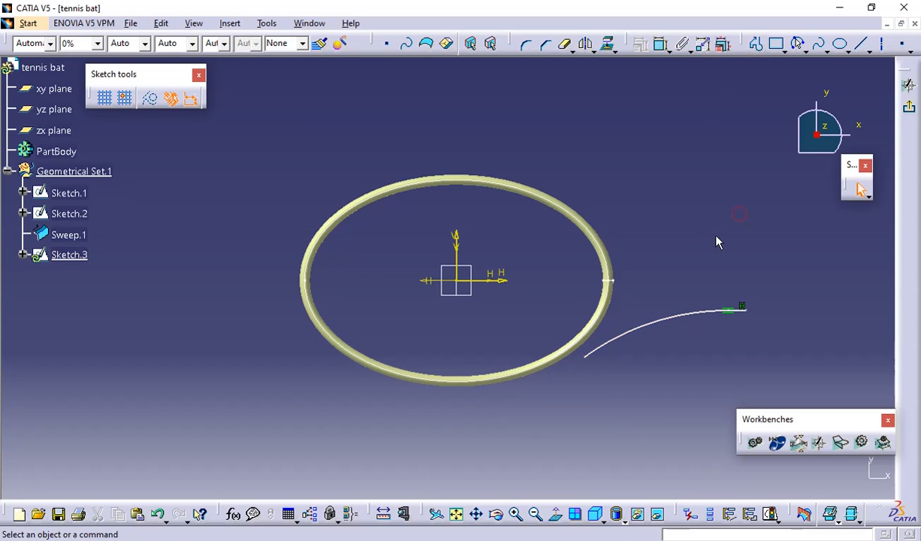
- Check the racket dimensions in the PDF drawing and constrain the arc's free end to 110/2 mm from the horizontal axis
left_click(661, 44)
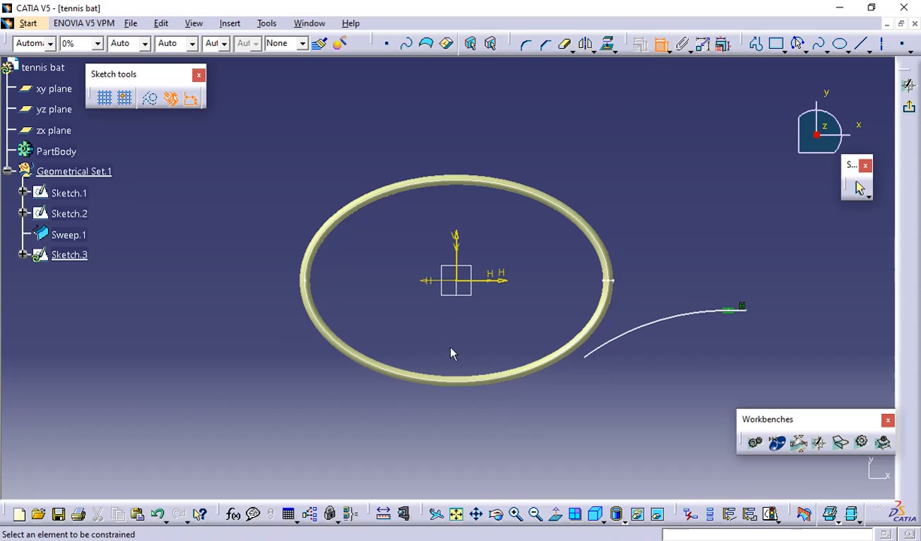
key("alt+Tab")
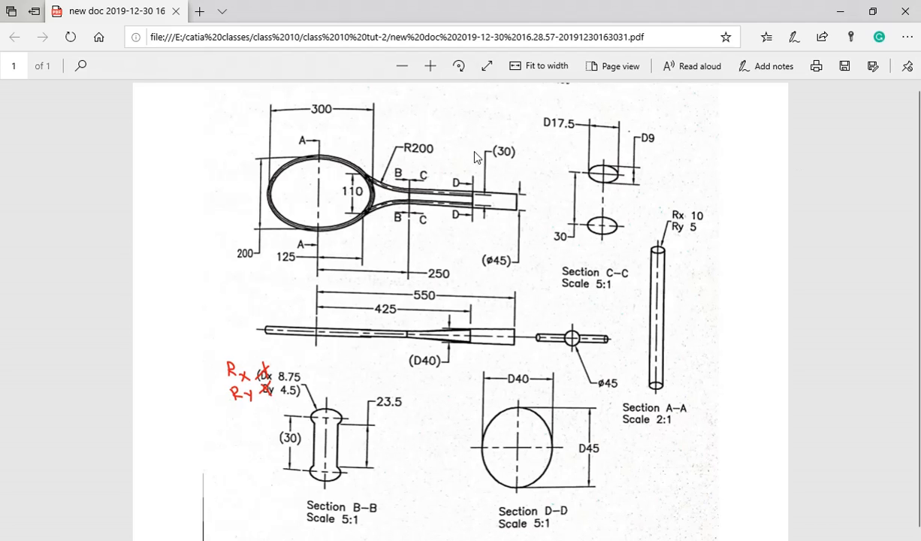
key("alt+Tab")
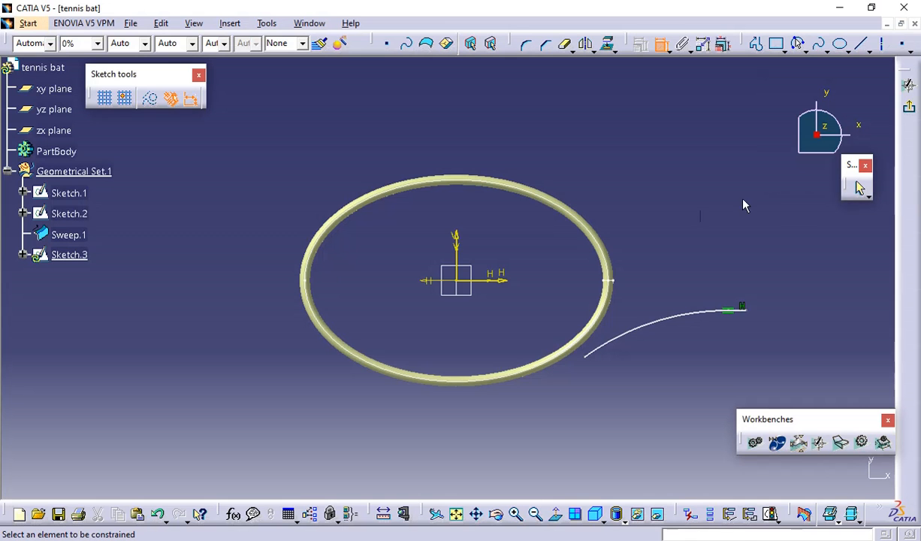
left_click(502, 280)
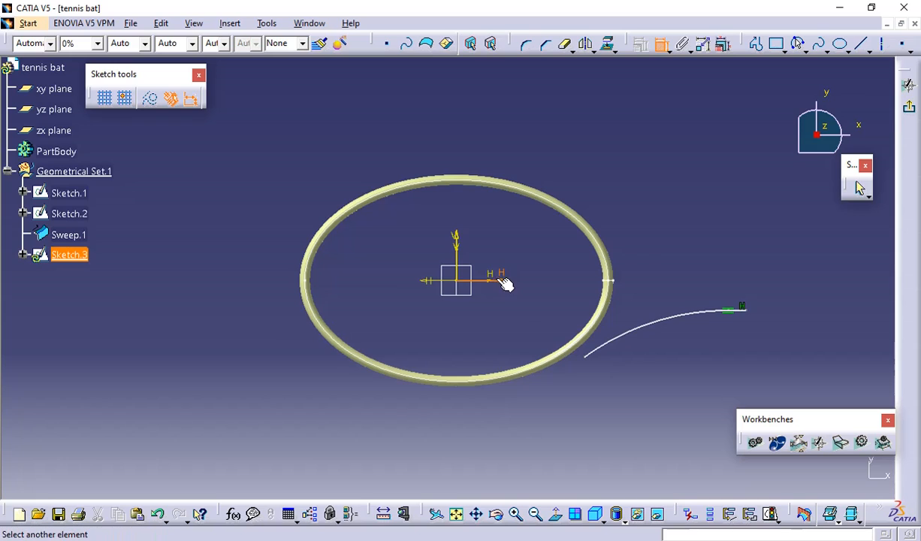
left_click(586, 357)
left_click(547, 312)
double_click(544, 312)
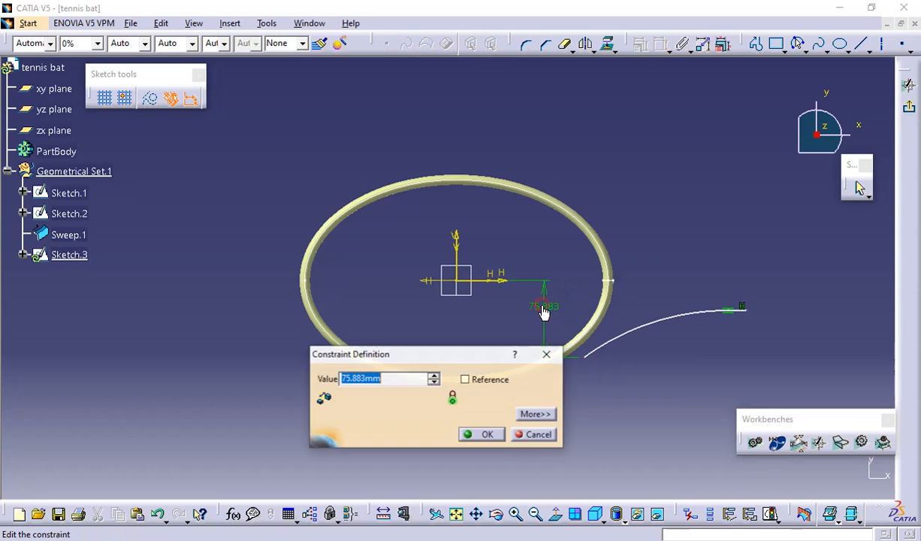
type("110/2")
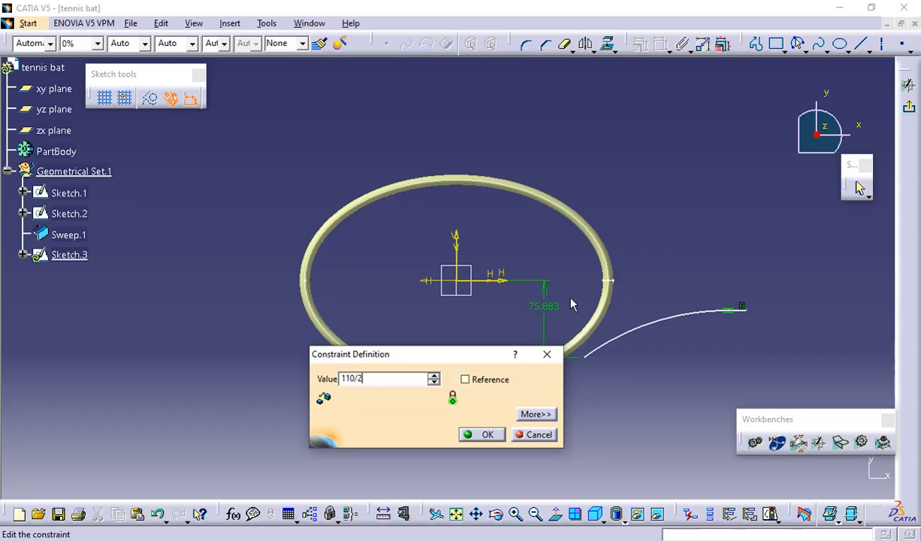
key("Return")
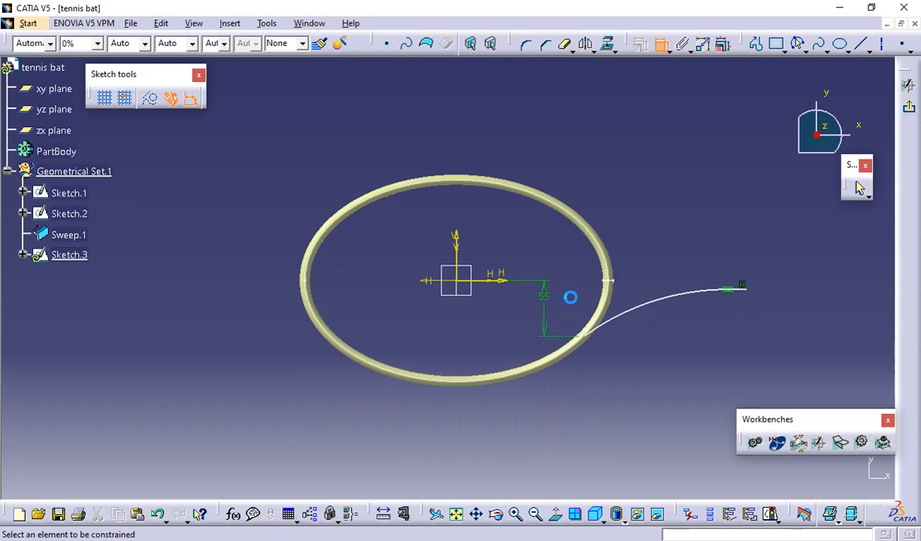
- Constrain the arc's end at the head frame to 125 mm from the vertical axis
left_click(594, 339)
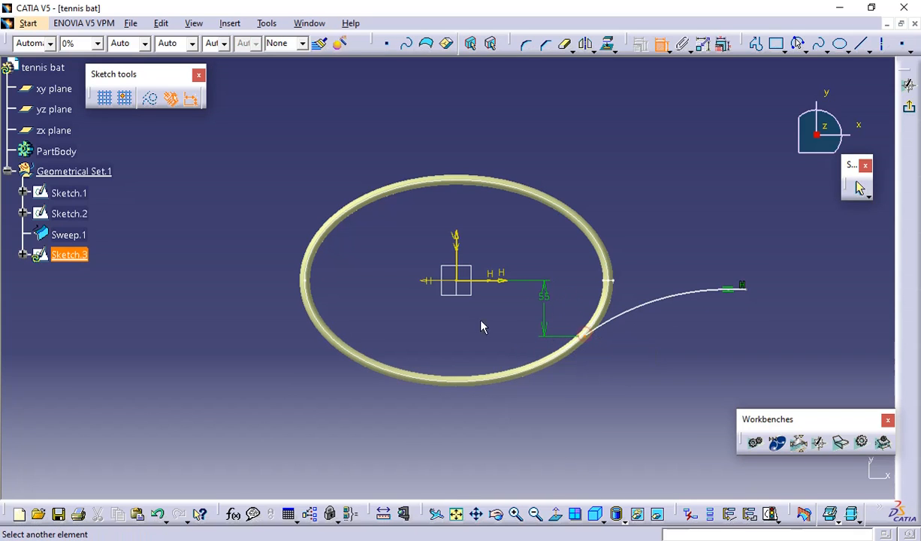
left_click(463, 254)
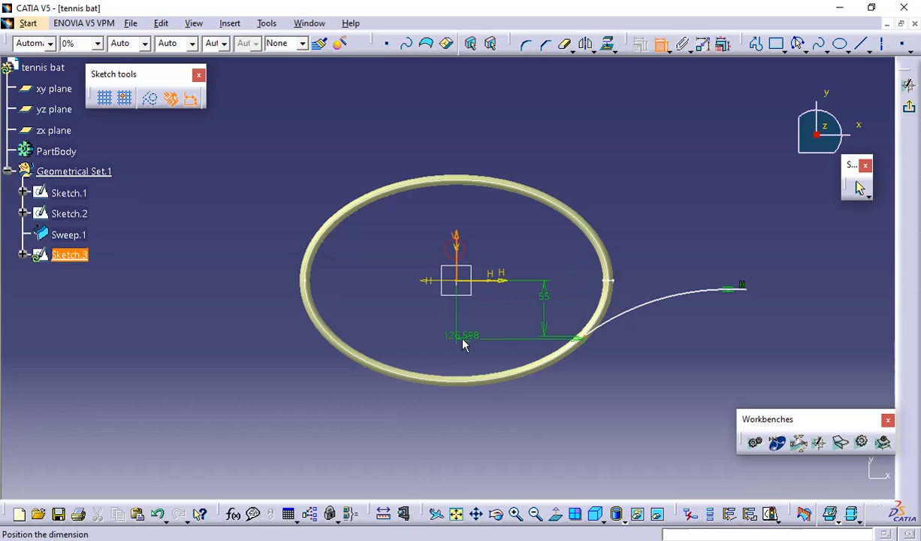
left_click(501, 404)
double_click(501, 404)
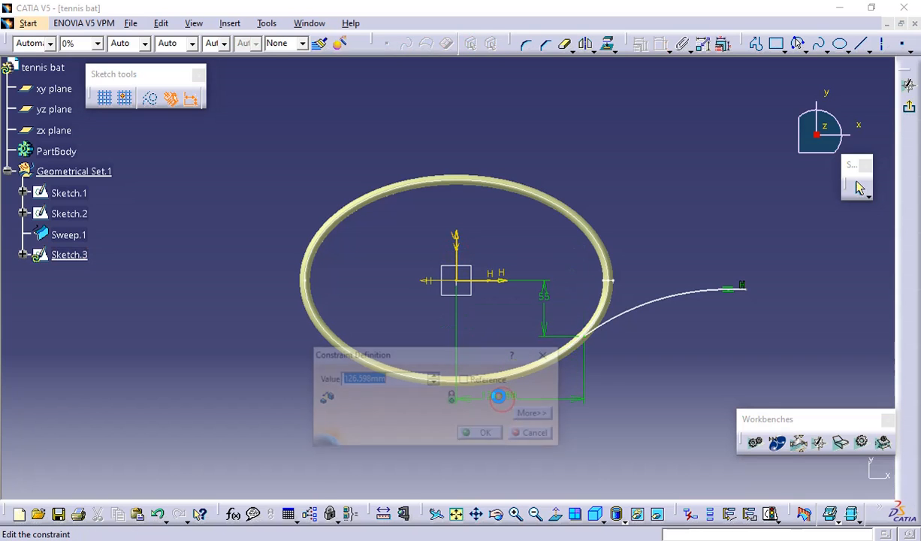
type("125")
key("Return")
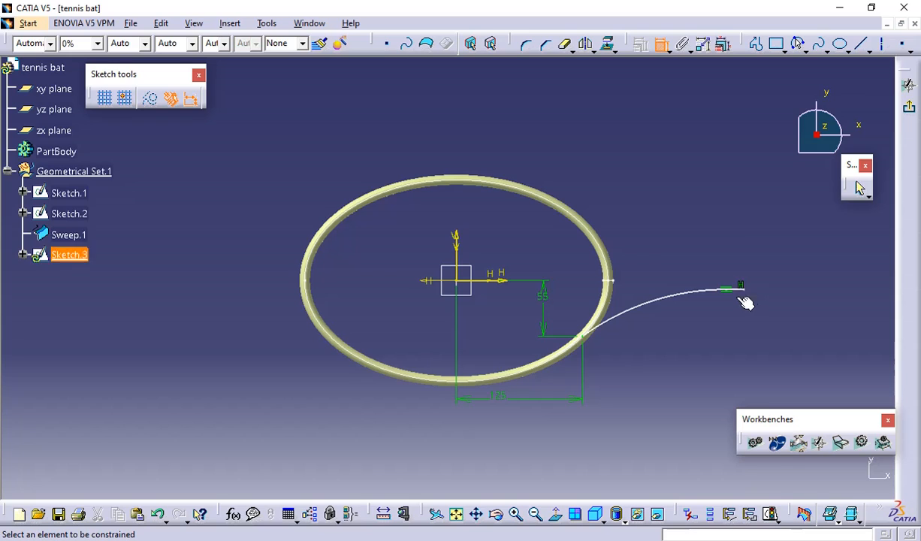
- Add a radius constraint of 200 mm to the tangent arc
left_click(707, 292)
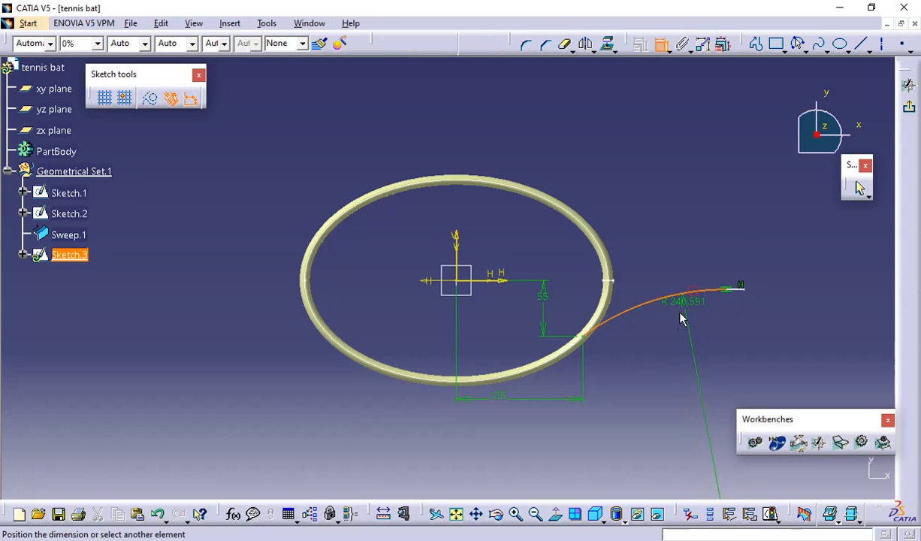
left_click(663, 359)
double_click(667, 362)
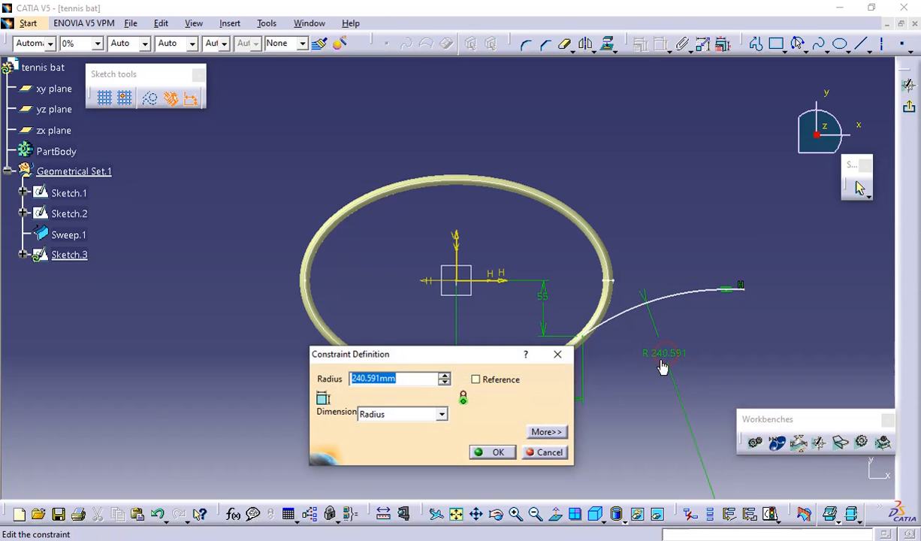
type("200")
key("Return")
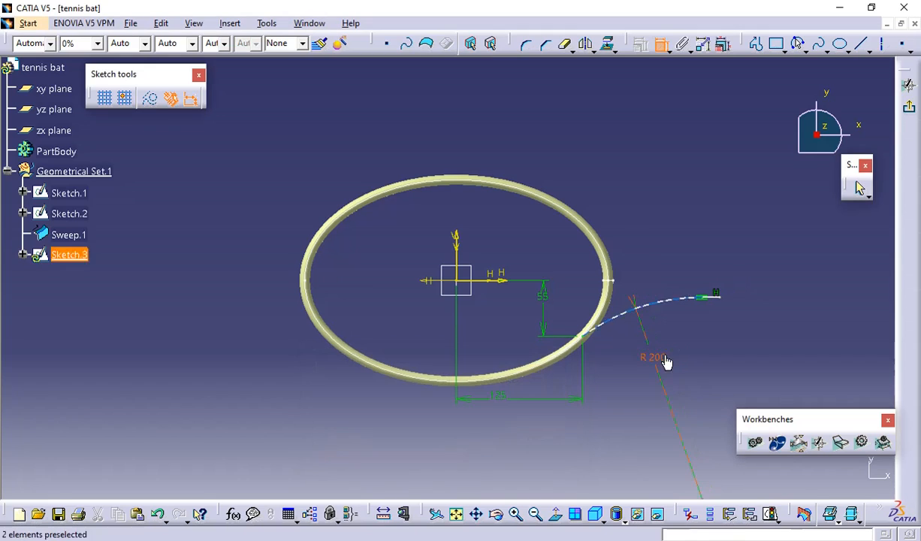
- Constrain the outer end of the short horizontal line to 250 mm from the vertical axis
left_click(726, 298)
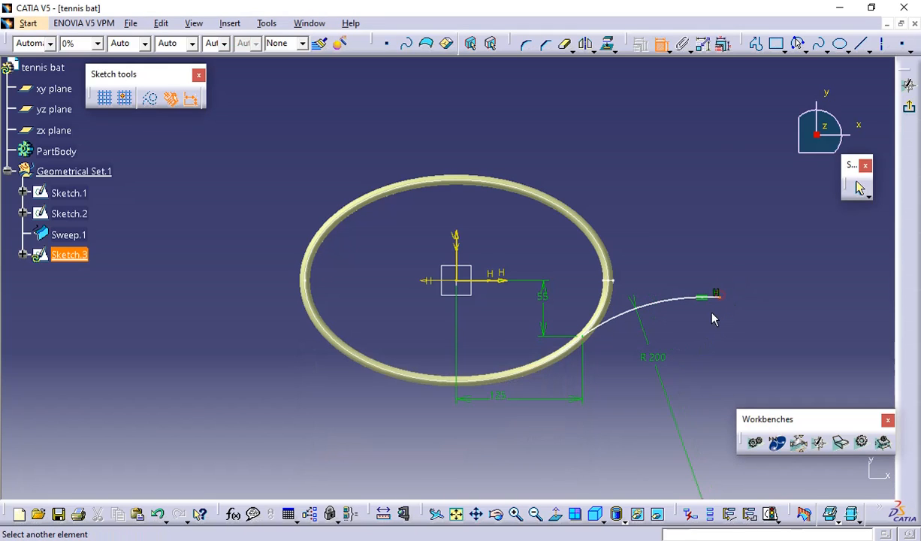
left_click(456, 238)
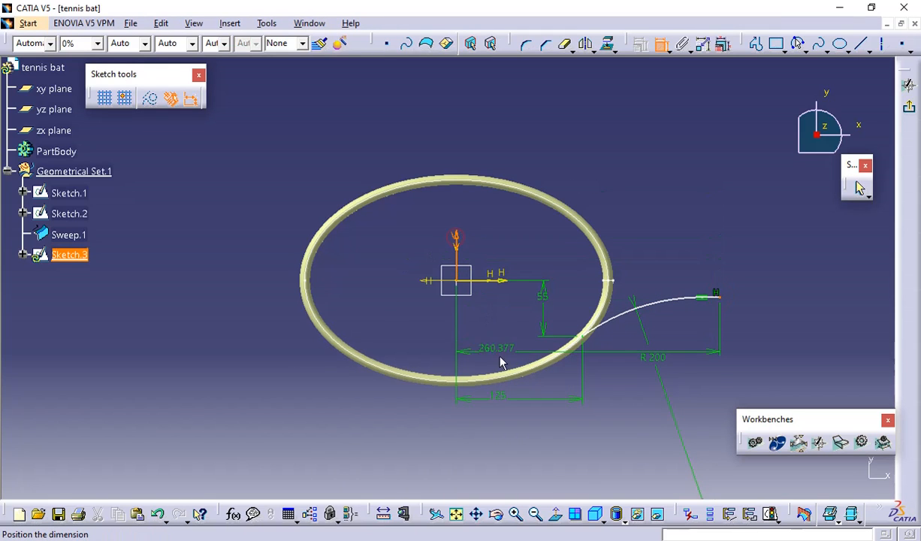
left_click(514, 413)
double_click(531, 428)
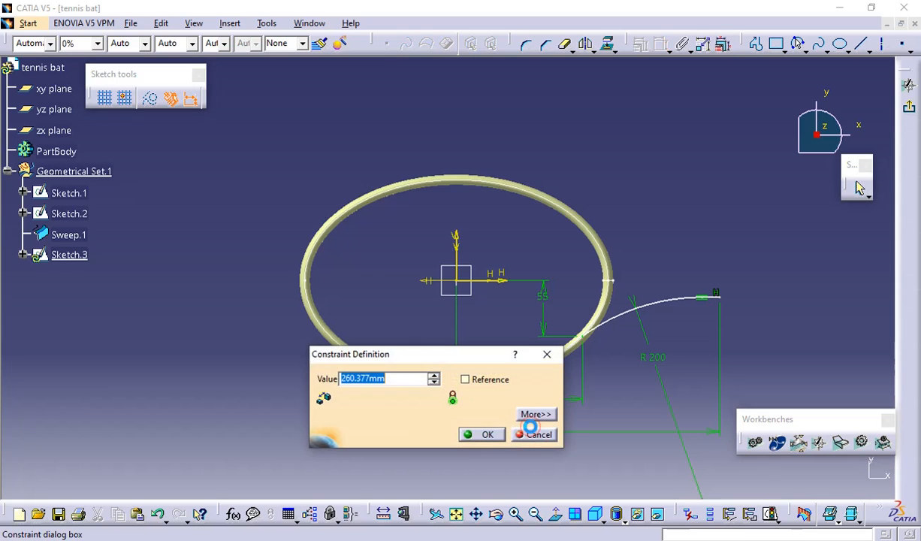
type("250")
key("Return")
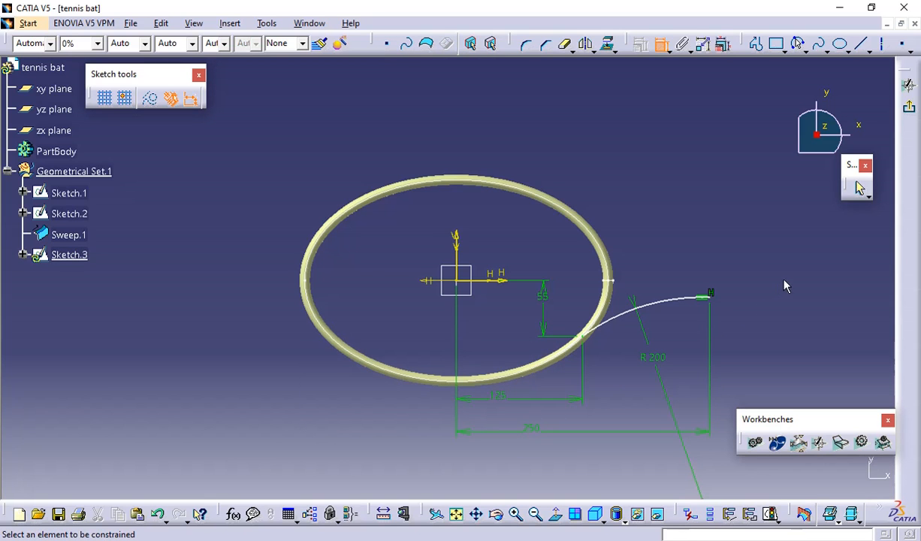
key("Escape")
- Check the handle spacing in the PDF drawing and constrain the guide curve's outer end to 30/2 mm from the horizontal axis
key("alt+Tab")
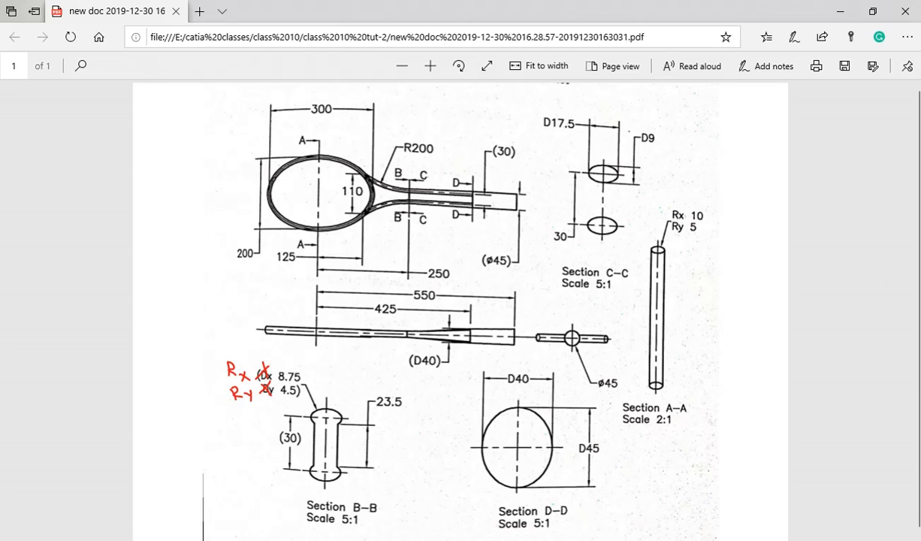
key("alt+Tab")
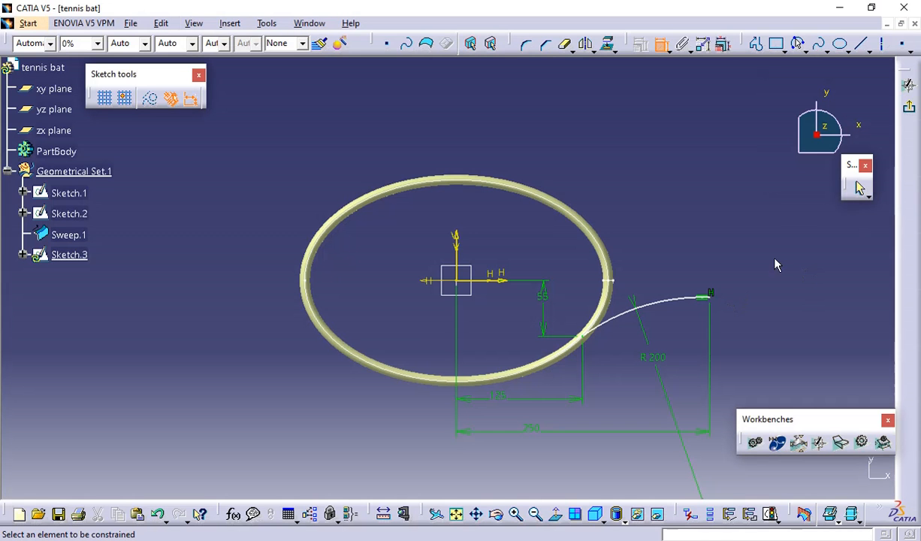
left_click(719, 301)
left_click(498, 280)
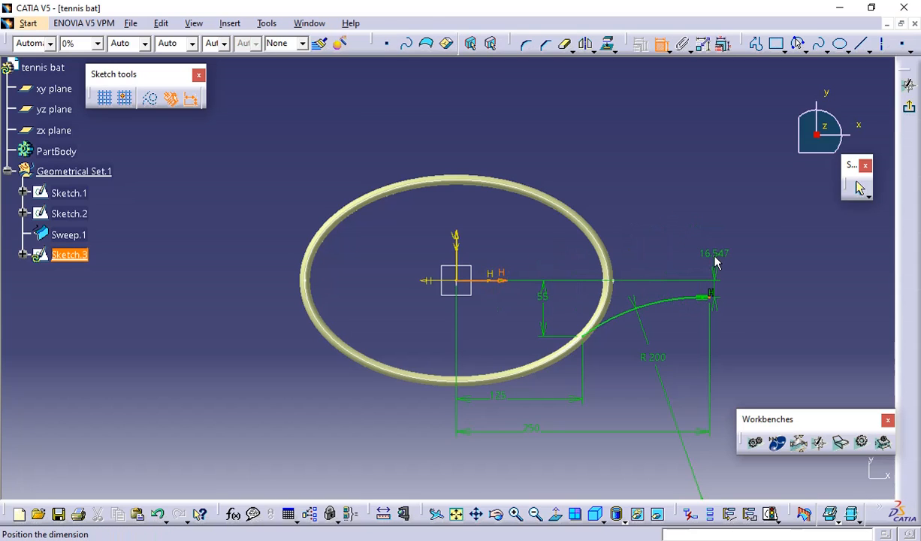
left_click(715, 259)
double_click(715, 254)
type("3")
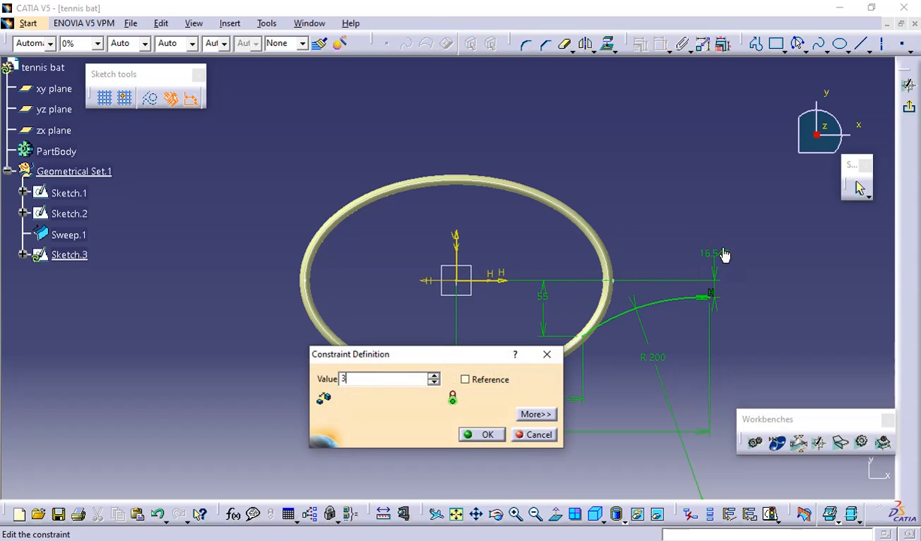
type("0/2")
key("Return")
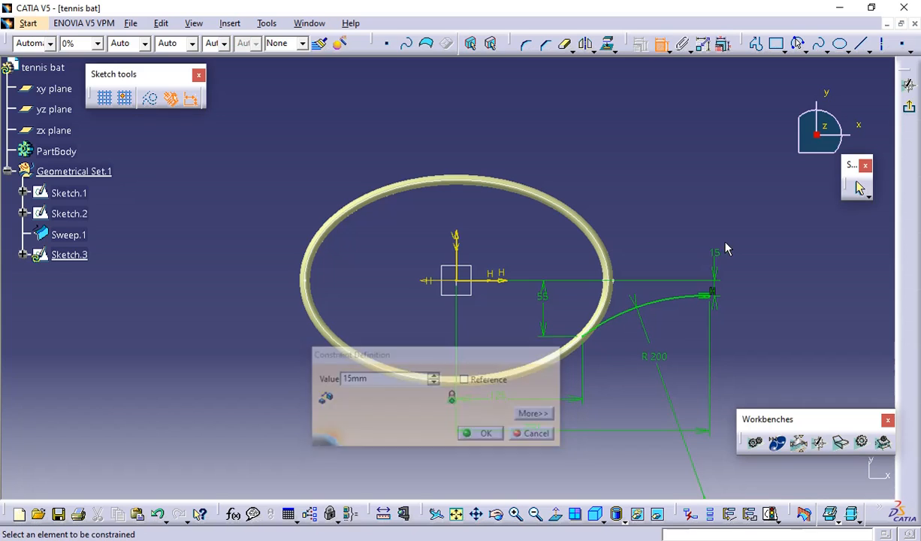
- Finish the throat guide curve sketch and return to the 3D model with nothing selected
left_click(660, 44)
middle_click_drag(714, 330, 188, 257)
scroll(728, 224, "down", 1)
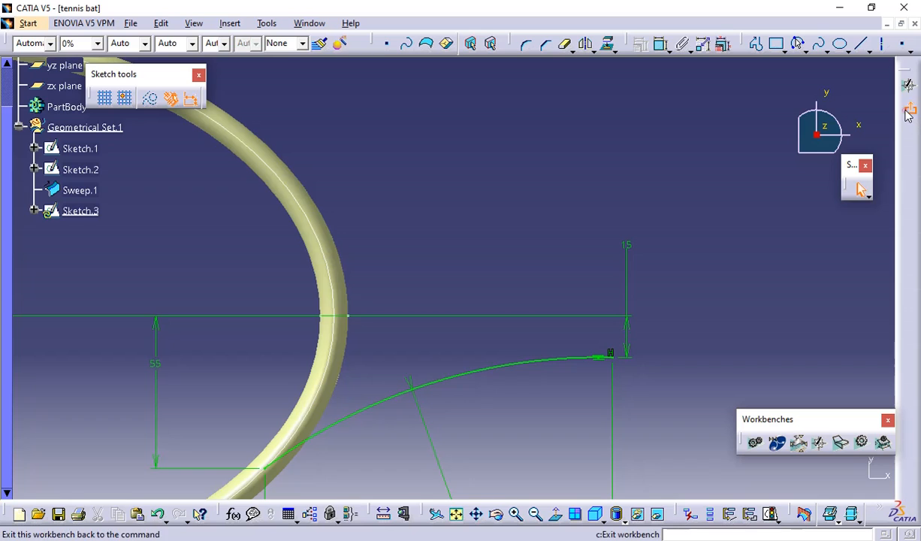
left_click(909, 85)
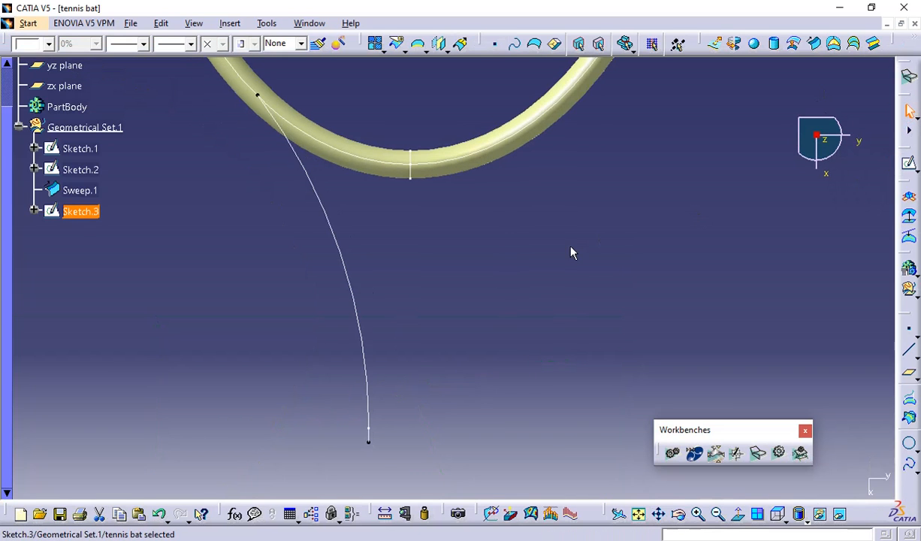
mouse_move(571, 253)
middle_mouse_down()
mouse_move(586, 331)
mouse_move(631, 257)
middle_mouse_up()
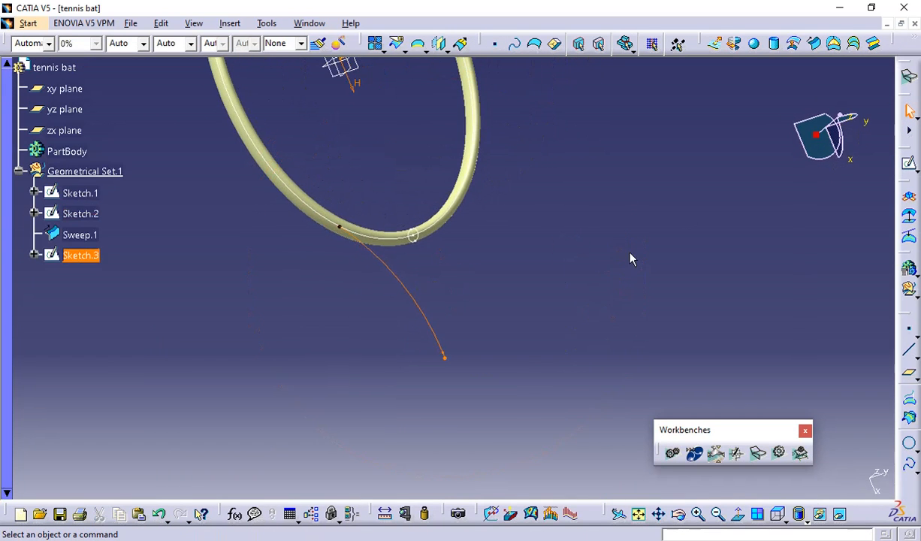
left_click(630, 255)
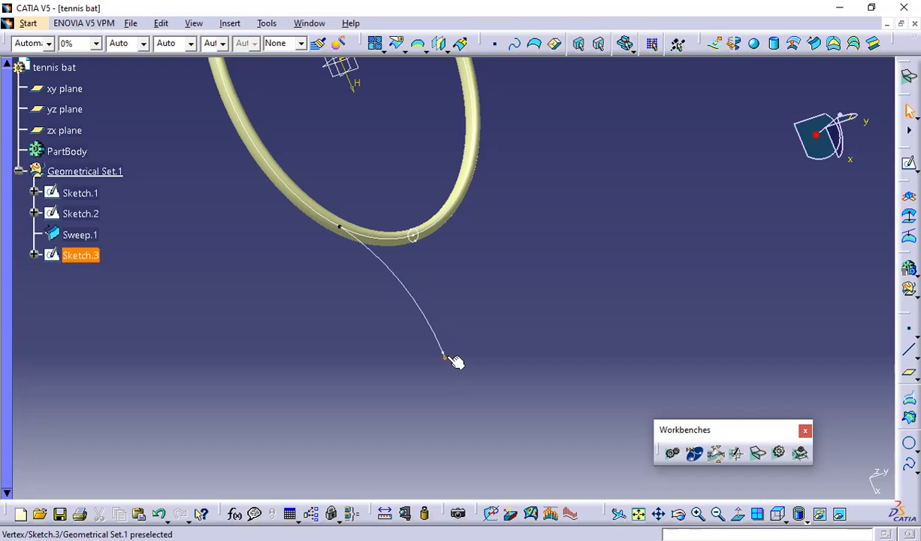
- Create a plane normal to the Sketch.3 throat curve at its outer end vertex
left_click(909, 372)
left_click(754, 289)
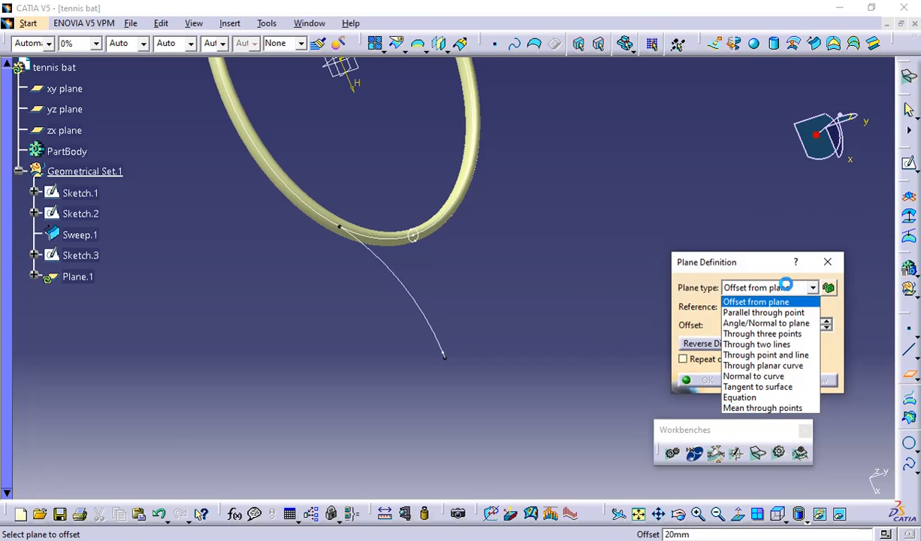
left_click(759, 376)
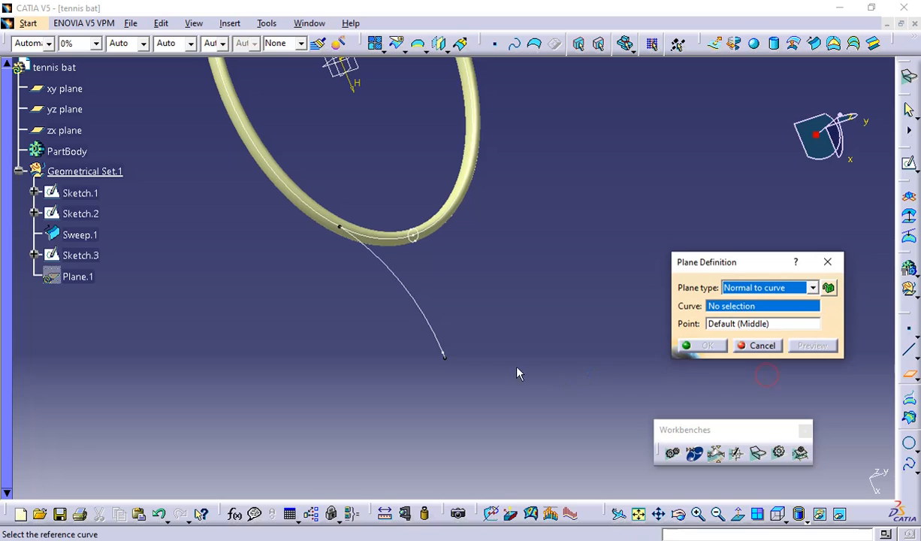
left_click(438, 338)
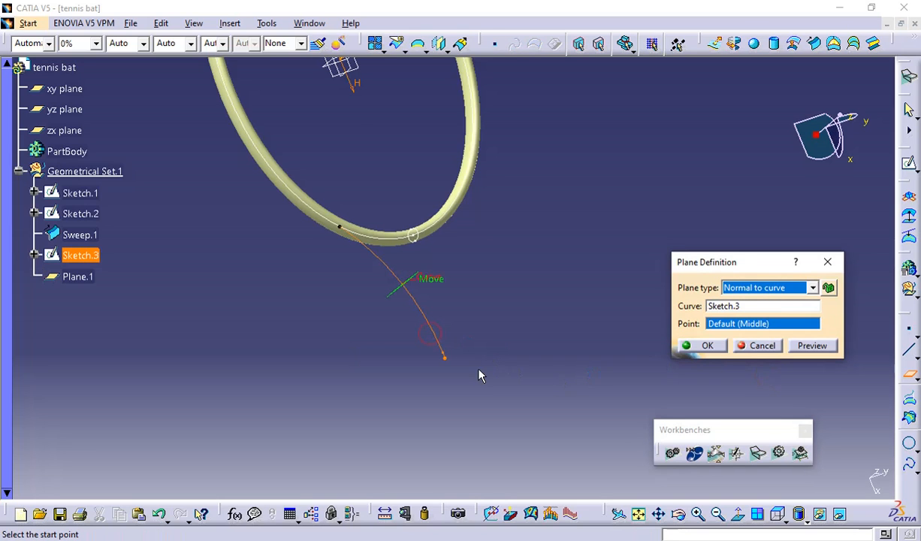
left_click(444, 357)
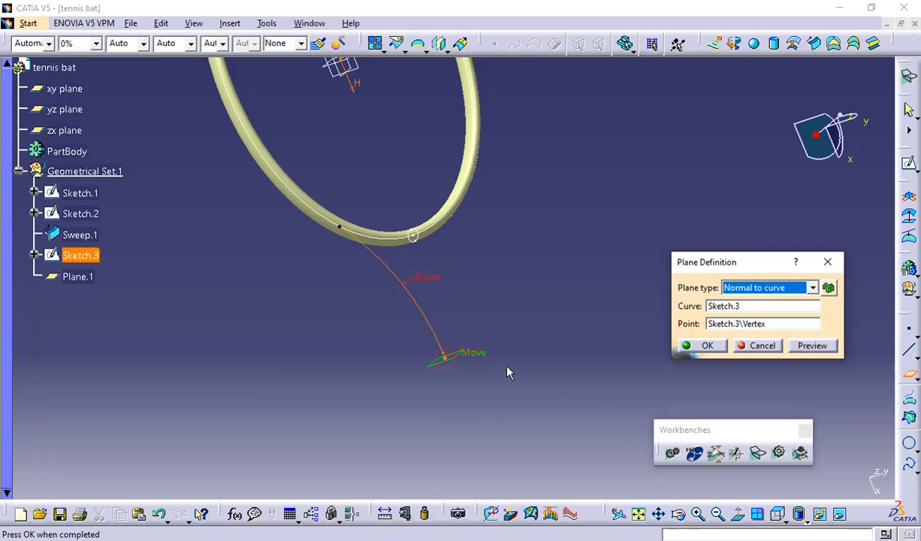
middle_click_drag(508, 372, 430, 286)
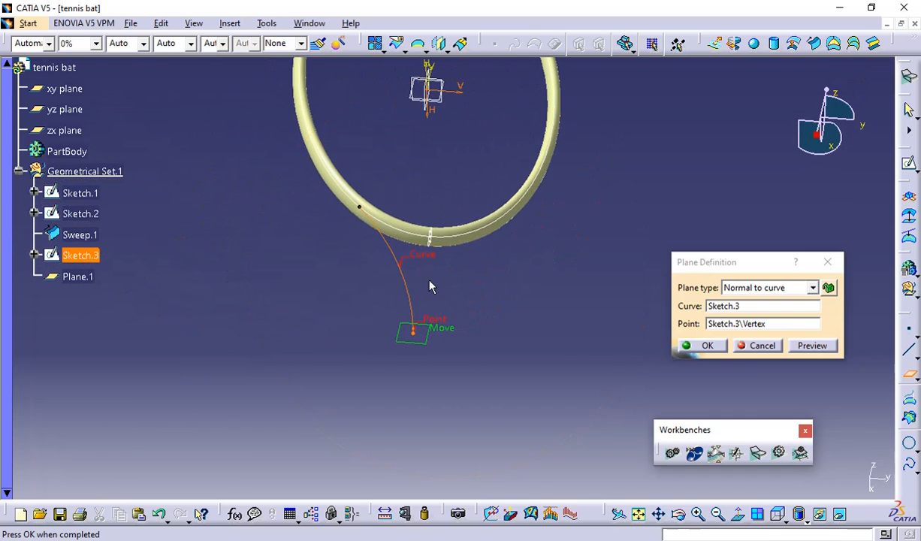
left_click(707, 346)
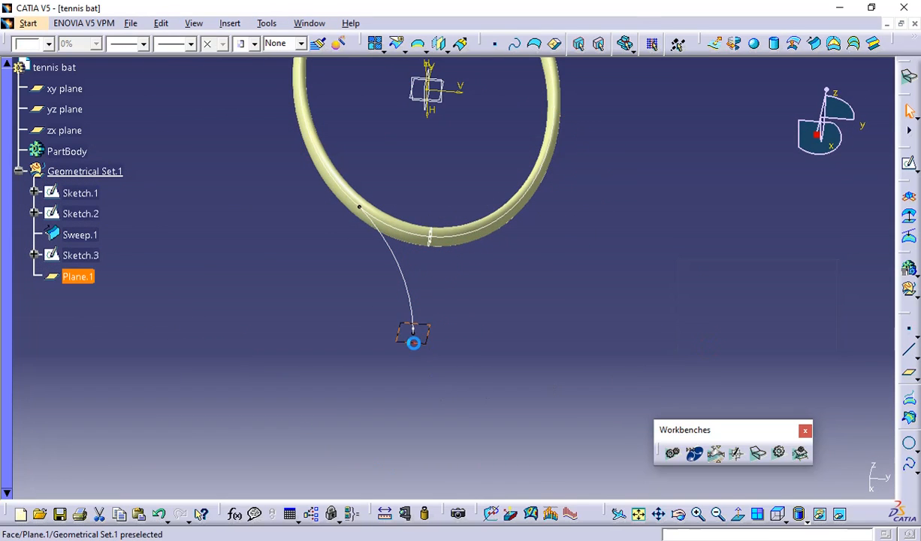
- Start a sketch on the new plane at the curve's outer end and face the sketch plane squarely
left_click(907, 167)
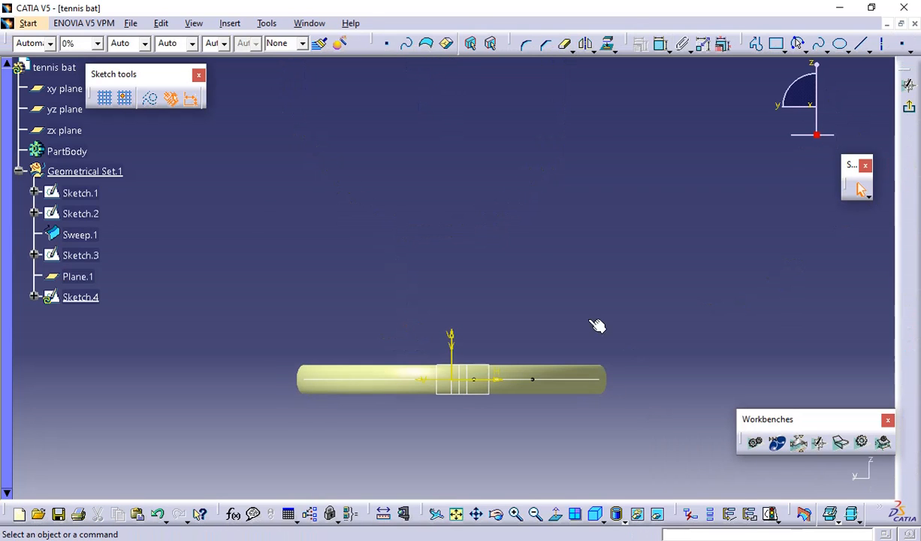
middle_click_drag(597, 325, 615, 485)
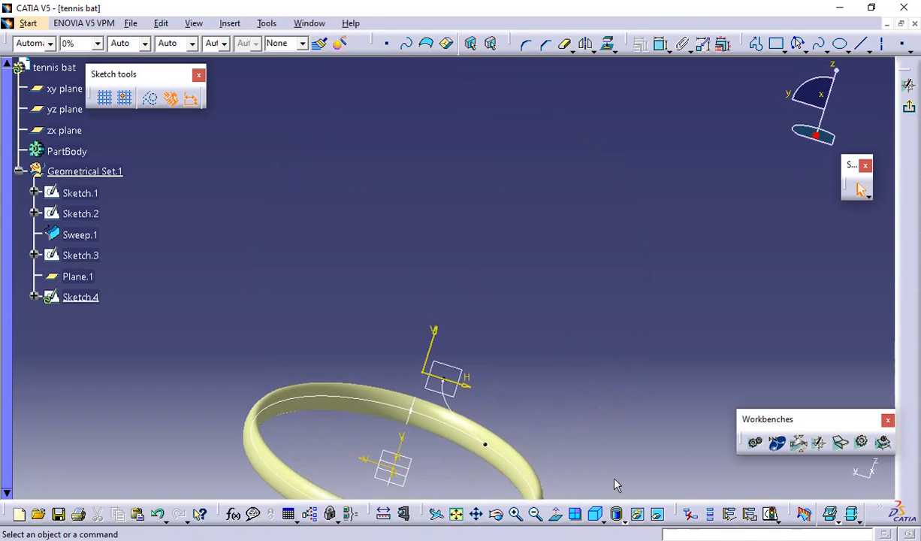
left_click(560, 514)
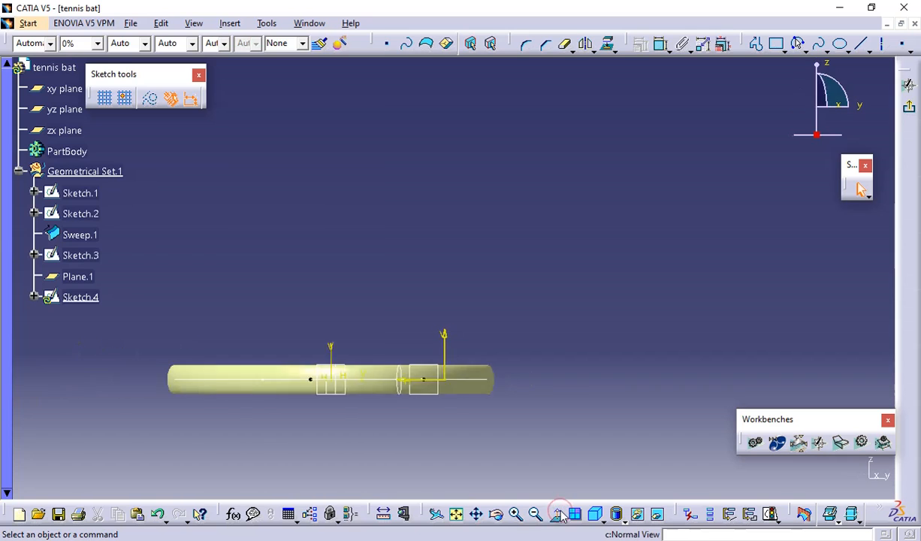
middle_click_drag(469, 396, 628, 364)
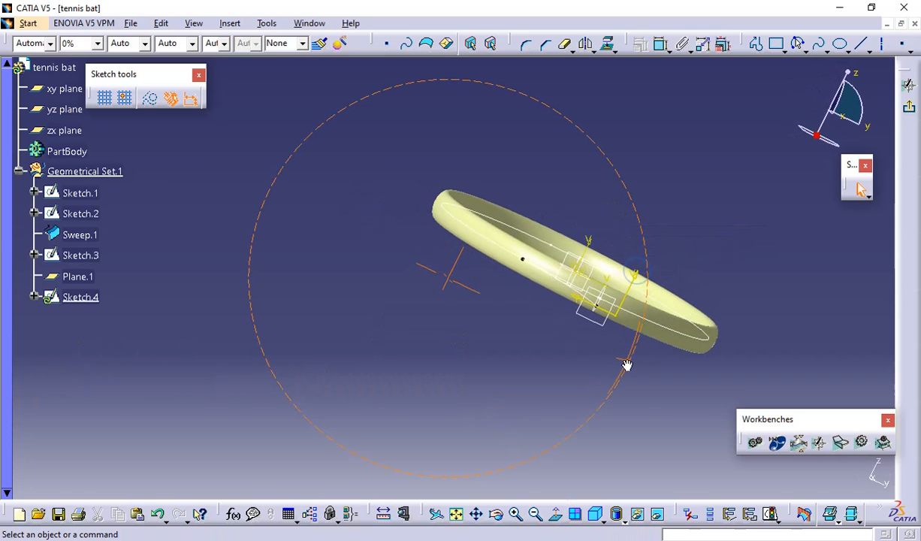
mouse_move(588, 293)
middle_mouse_down()
mouse_move(539, 339)
mouse_move(520, 344)
mouse_move(592, 306)
mouse_move(442, 244)
middle_mouse_up()
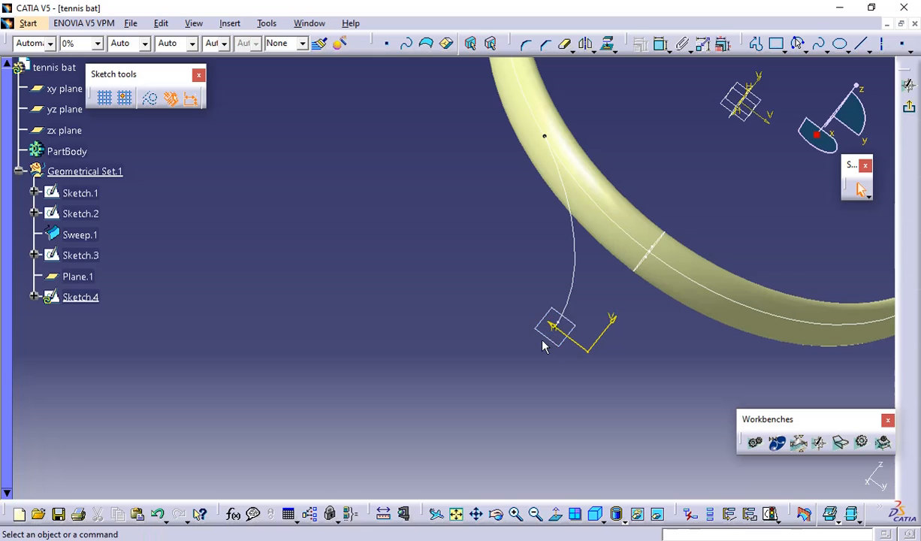
left_click(555, 515)
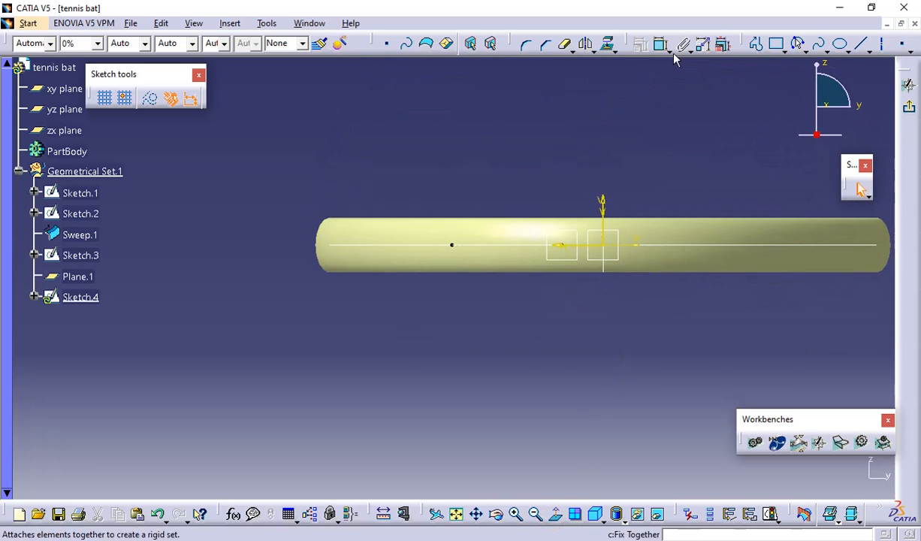
- Start an ellipse centred beyond the frame's end, slightly below the horizontal axis, and check the section dimensions in the PDF drawing
left_click(839, 43)
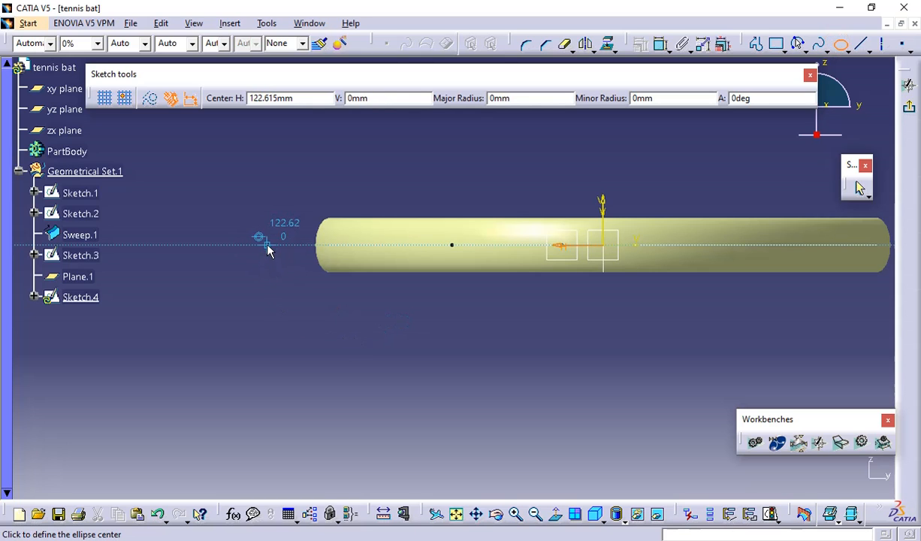
left_click(271, 284)
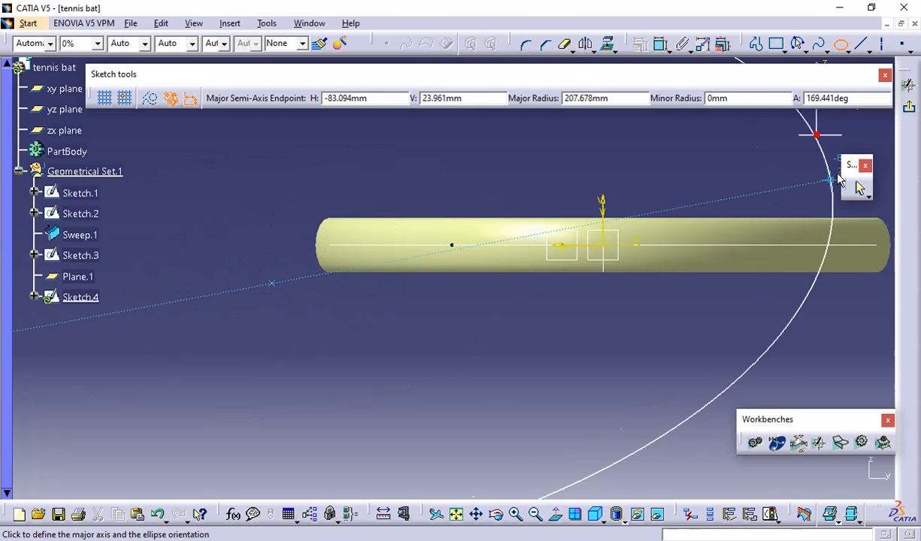
key("alt+Tab")
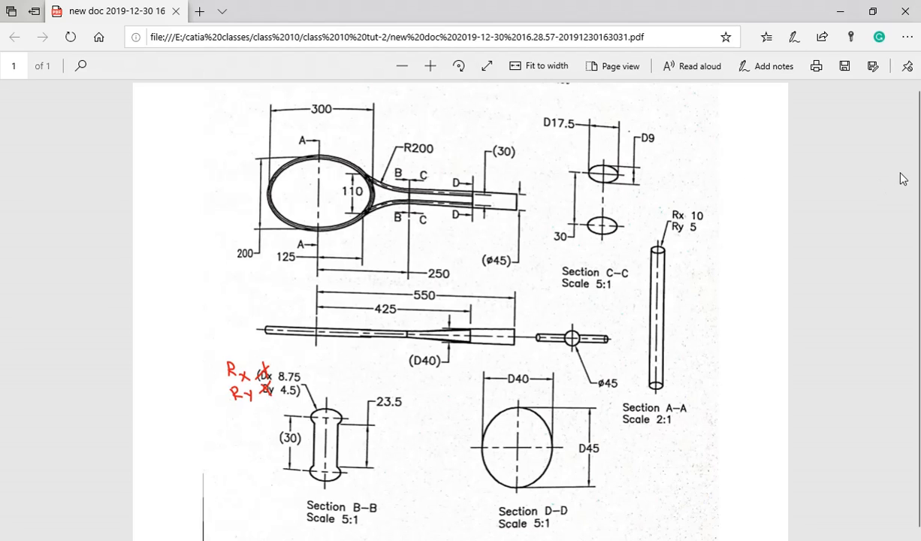
key("alt+Tab")
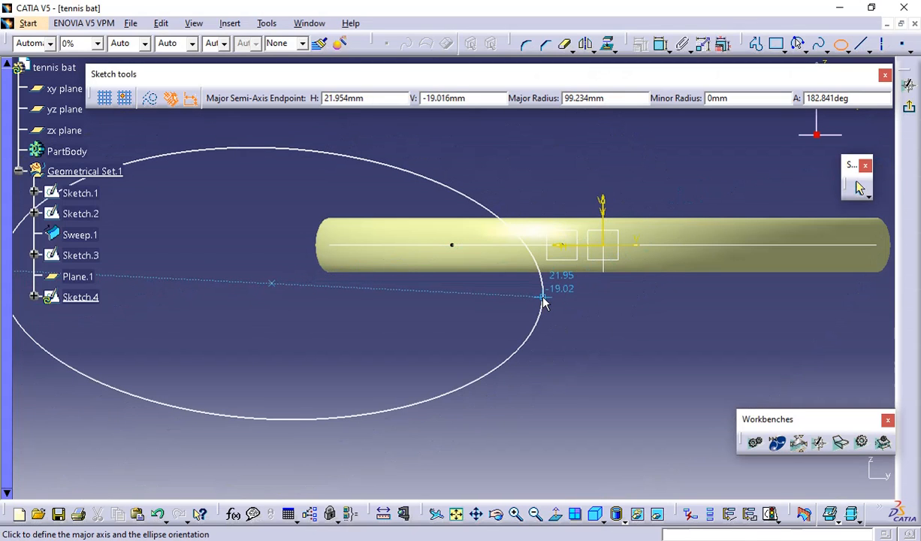
- Set the ellipse's major radius to 9 mm
key("Tab")
key("Tab")
key("Tab")
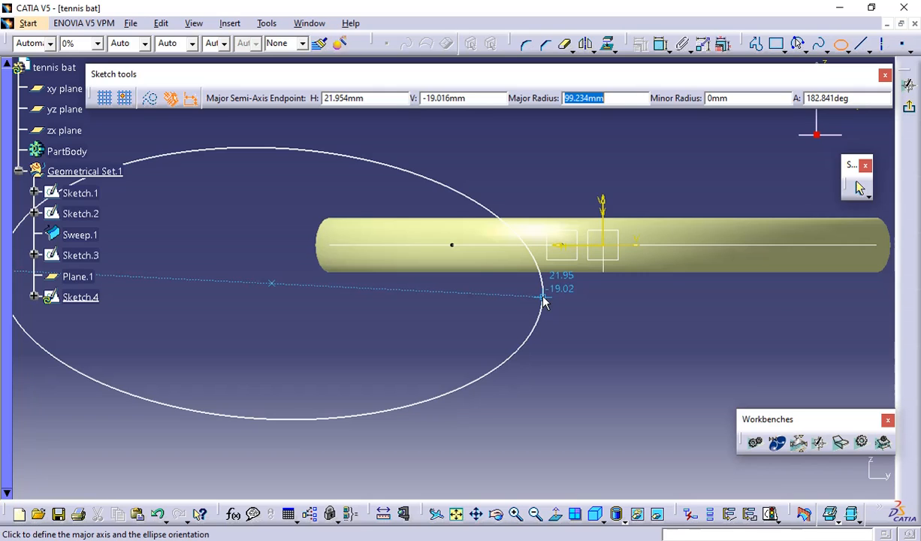
type("9")
key("Tab")
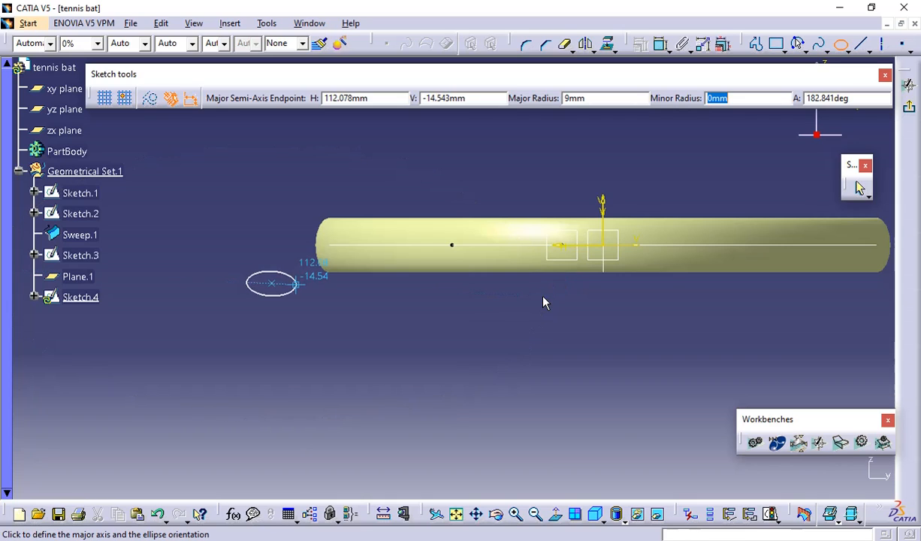
key("Left")
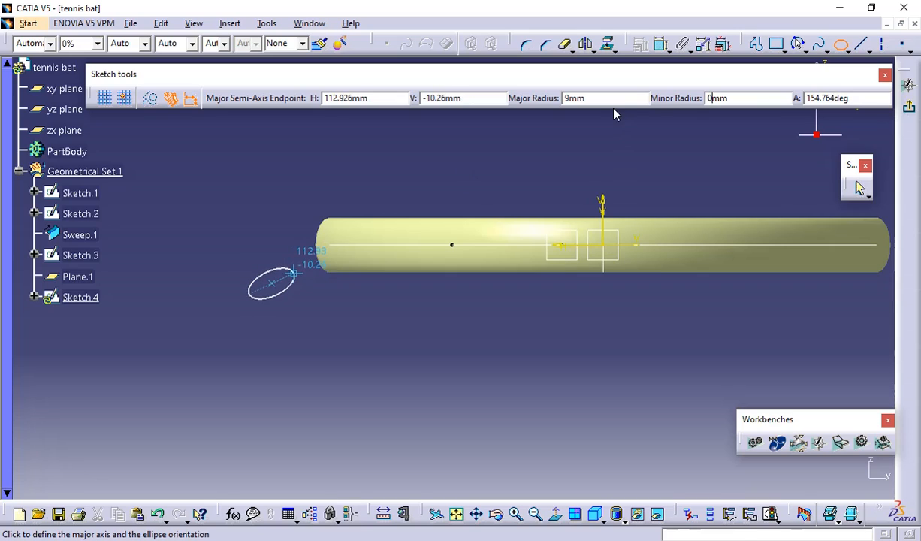
- Complete the ellipse with a major radius of 4.5 mm, a minor radius of 8.75 mm and an angle of 0 degrees
double_click(597, 97)
type("4.5")
key("Tab")
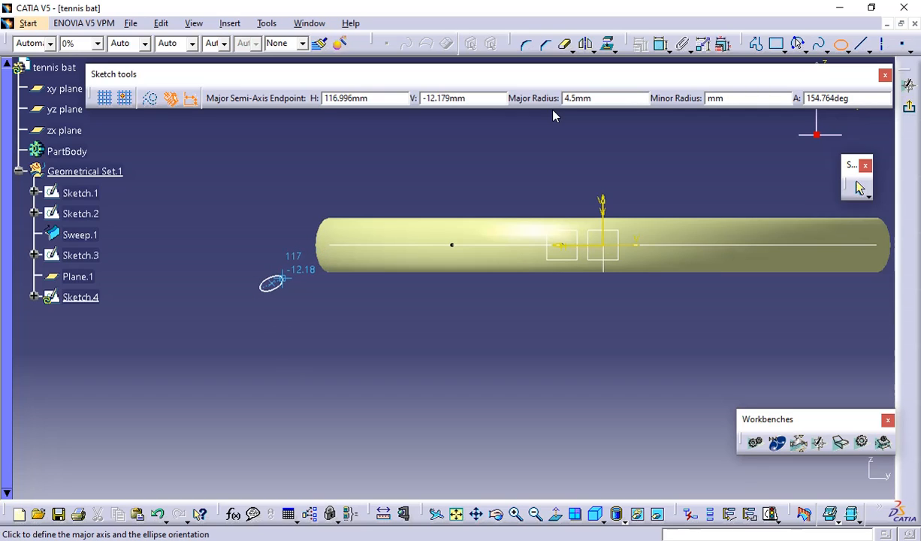
type("8.75")
key("Tab")
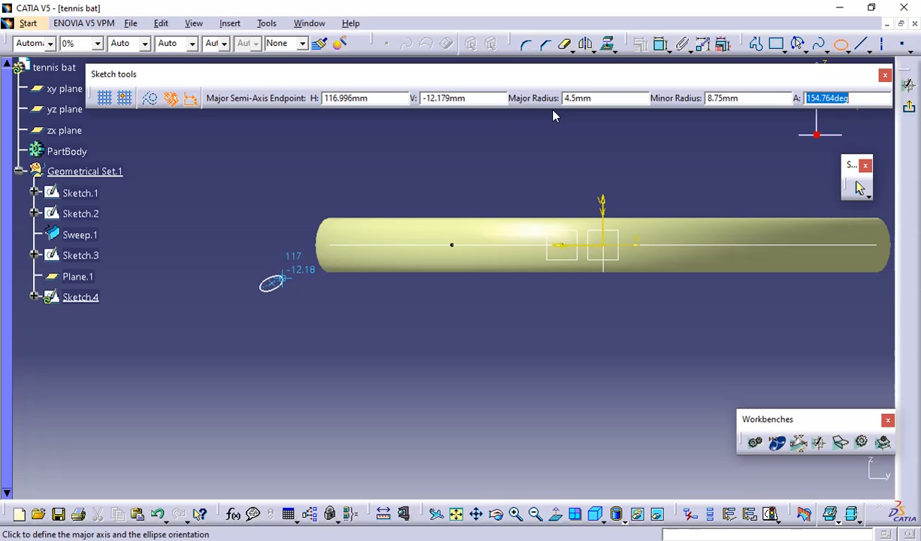
type("0")
key("Return")
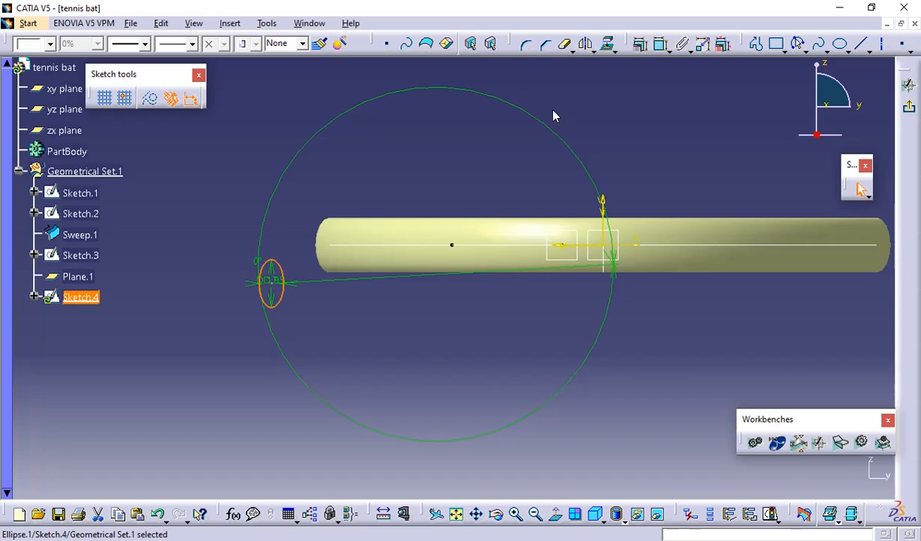
left_click(402, 353)
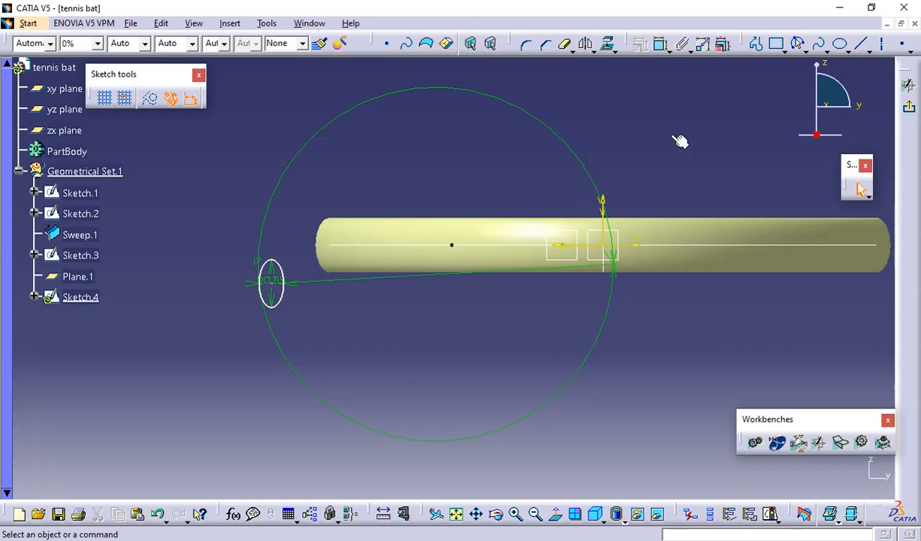
- Constrain the ellipse's centre to coincide with the guide curve's outer end, and exit the sketch
left_click(661, 47)
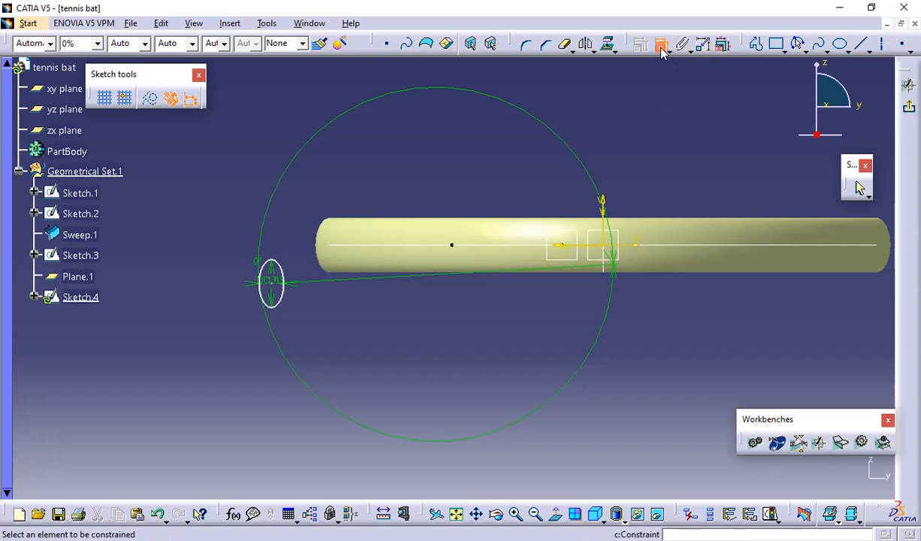
left_click(278, 290)
mouse_move(528, 235)
middle_mouse_down()
mouse_move(536, 286)
mouse_move(527, 315)
mouse_move(507, 251)
middle_mouse_up()
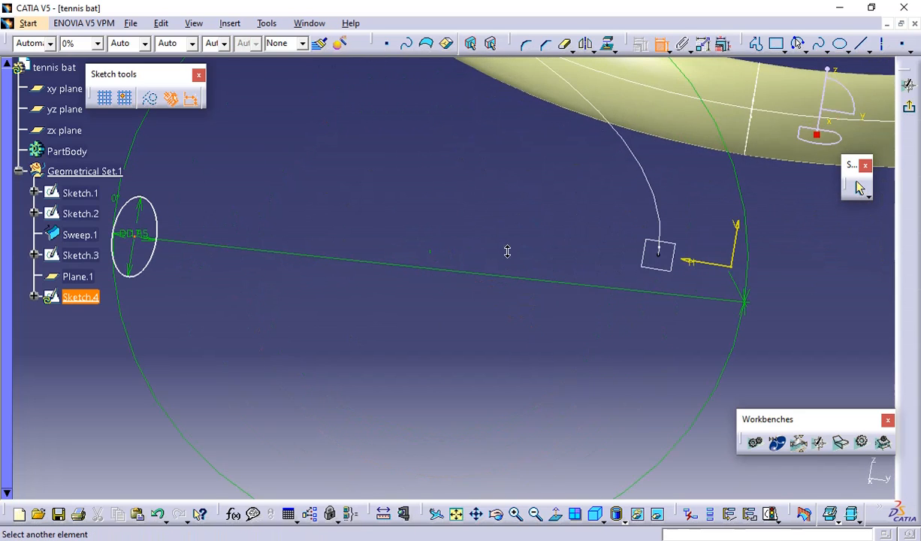
left_click(657, 255)
right_click(567, 228)
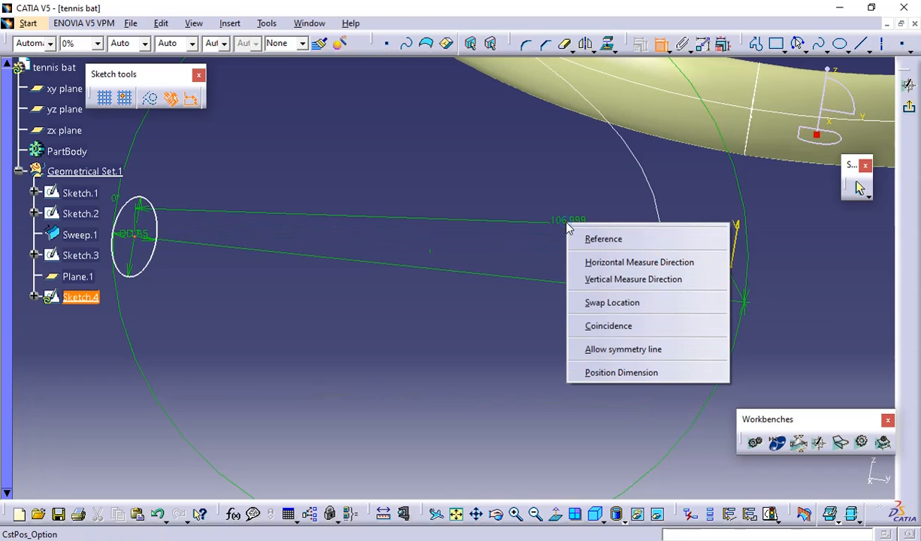
left_click(600, 325)
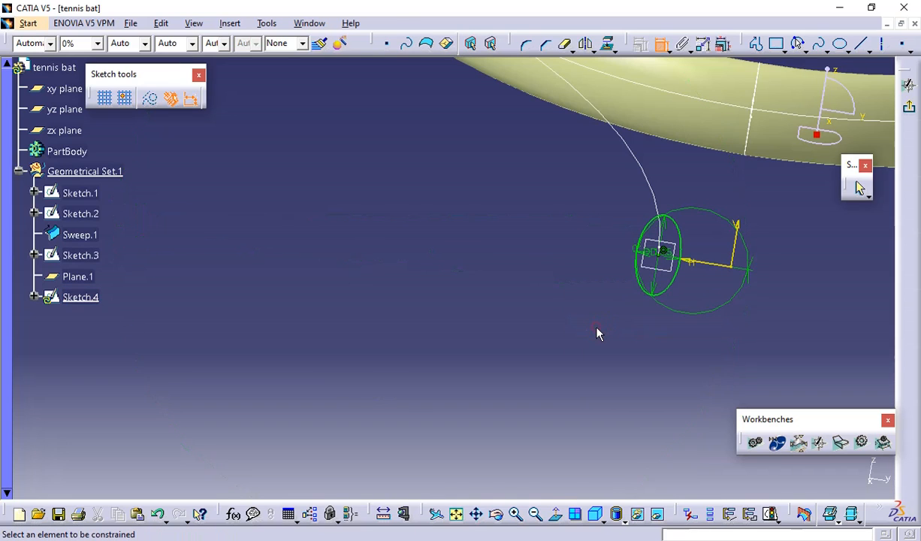
left_click(907, 109)
- Sweep the ellipse profile along the R 200 guide curve to create the throat arm surface
mouse_move(447, 279)
middle_mouse_down()
mouse_move(438, 279)
mouse_move(452, 366)
middle_mouse_up()
left_click(813, 44)
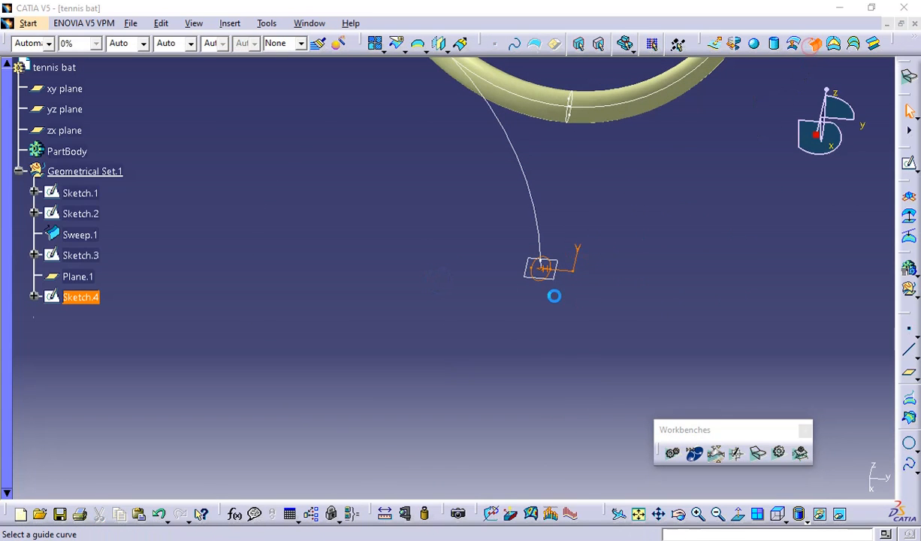
left_click(531, 206)
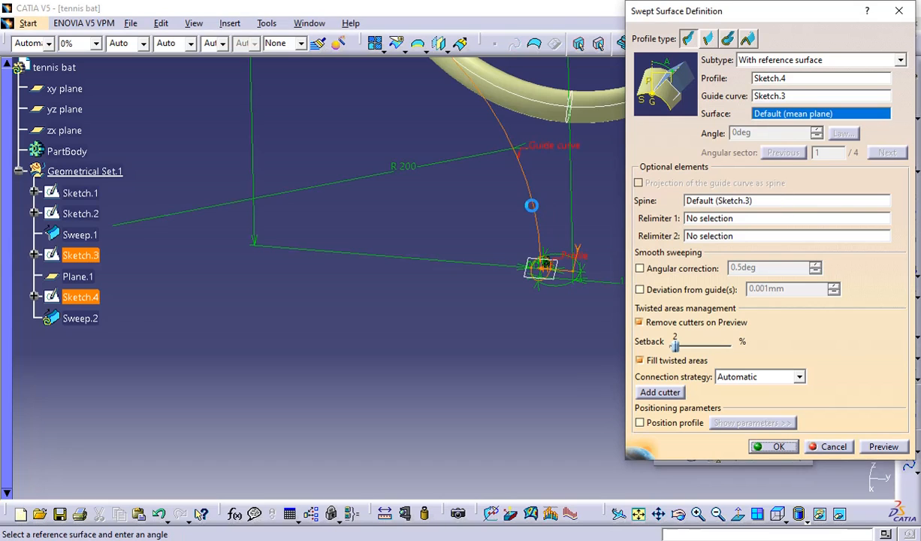
left_click(884, 446)
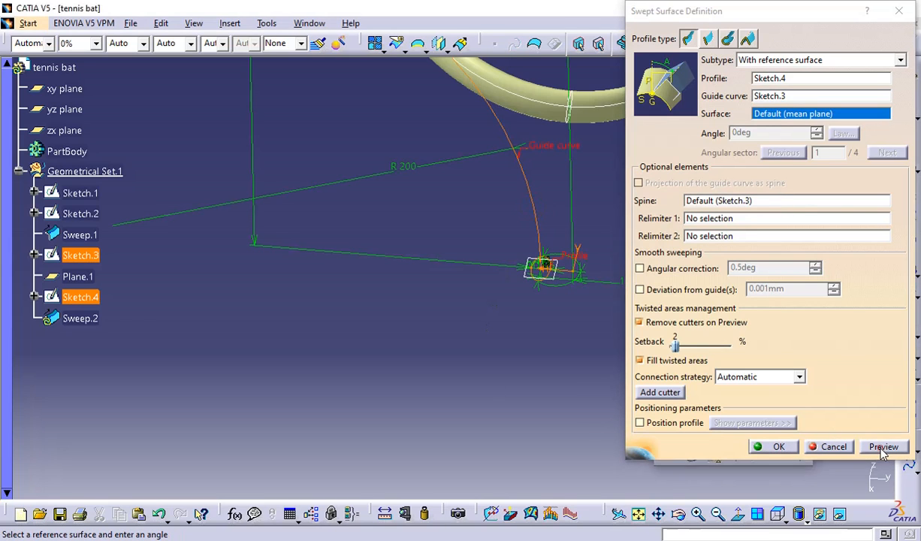
left_click(774, 446)
- Mirror the swept throat arm about the zx plane as a surface, keeping the original arm shown
middle_click_drag(449, 330, 541, 278)
middle_click_drag(372, 257, 485, 491)
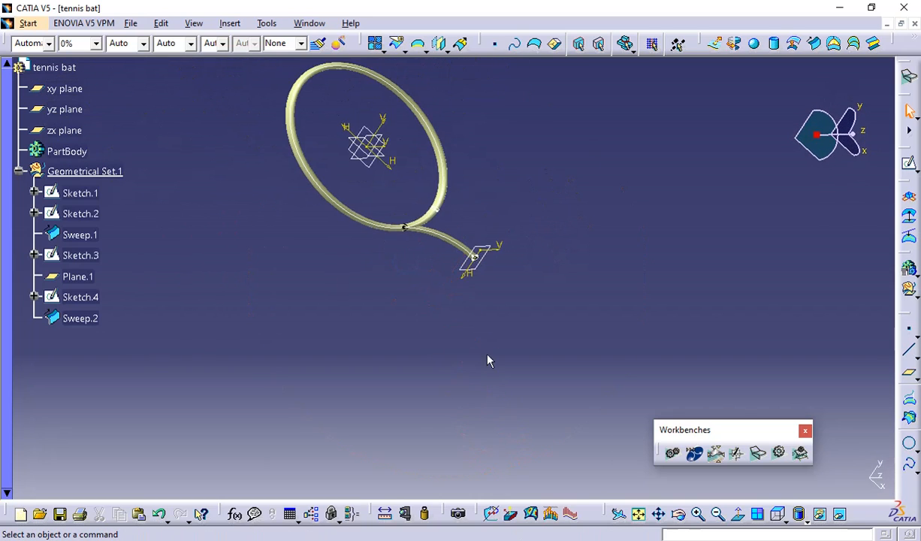
middle_click_drag(487, 354, 394, 278)
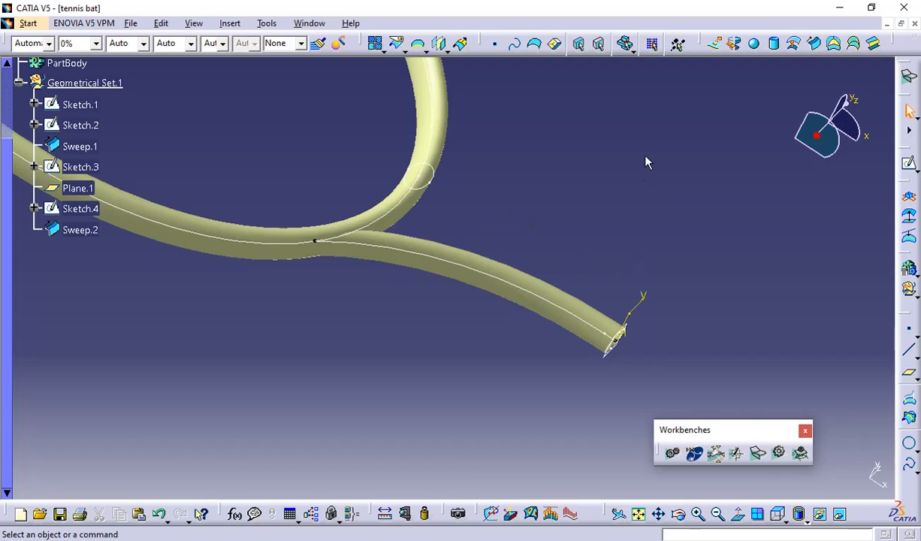
left_click(565, 297)
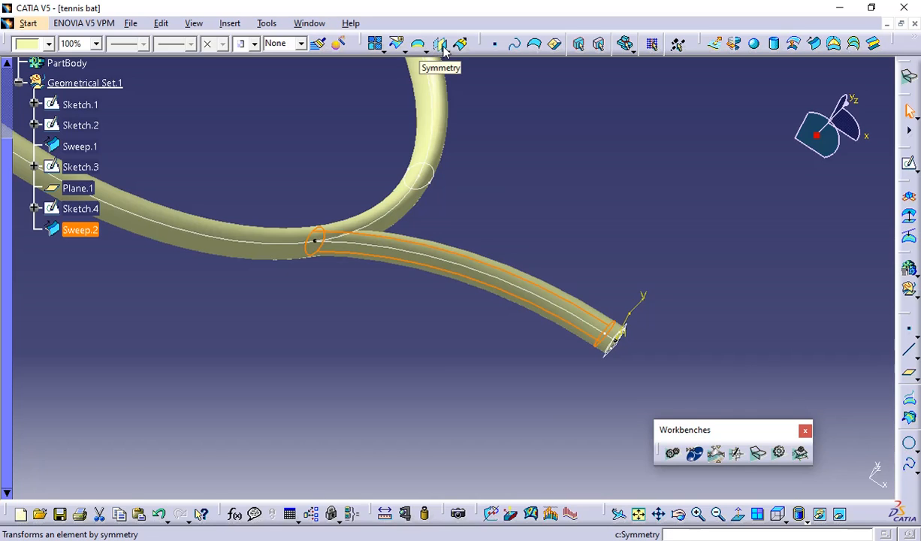
left_click_drag(363, 37, 635, 45)
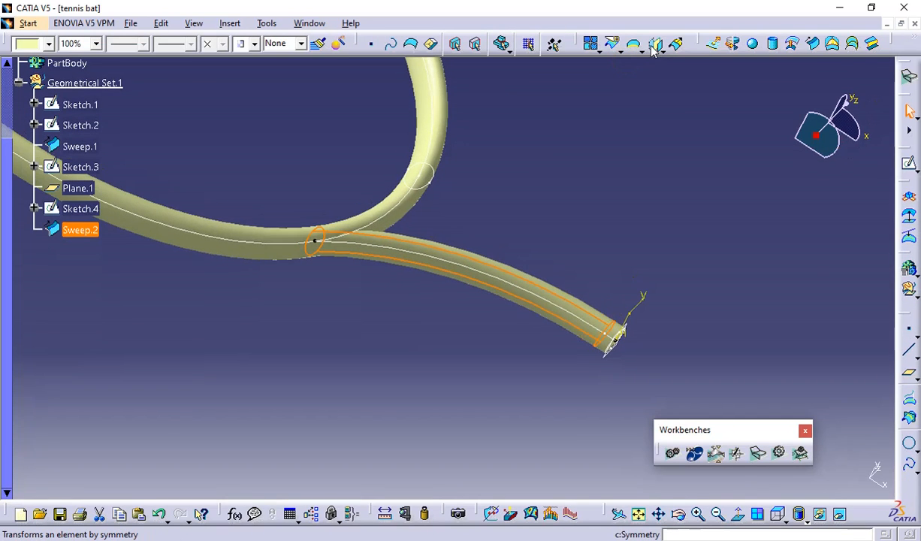
left_click(654, 45)
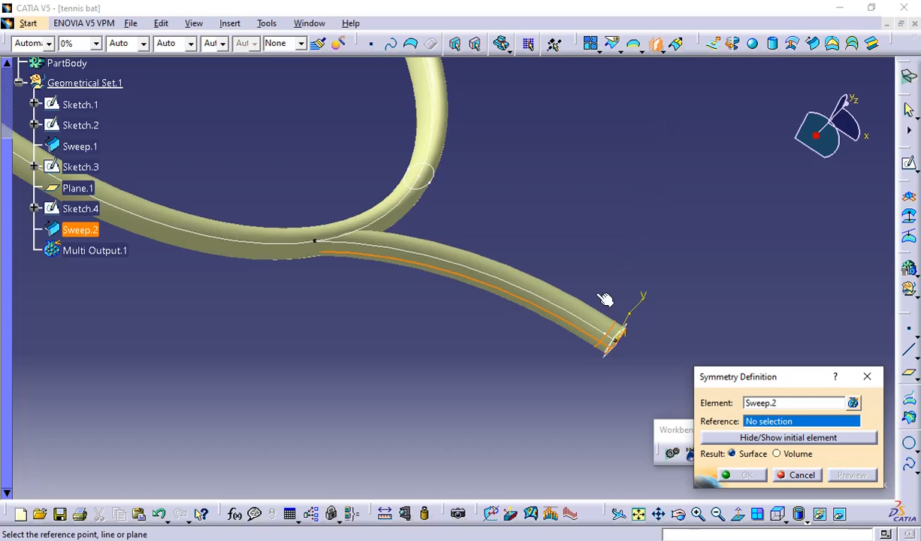
middle_click_drag(497, 239, 377, 164)
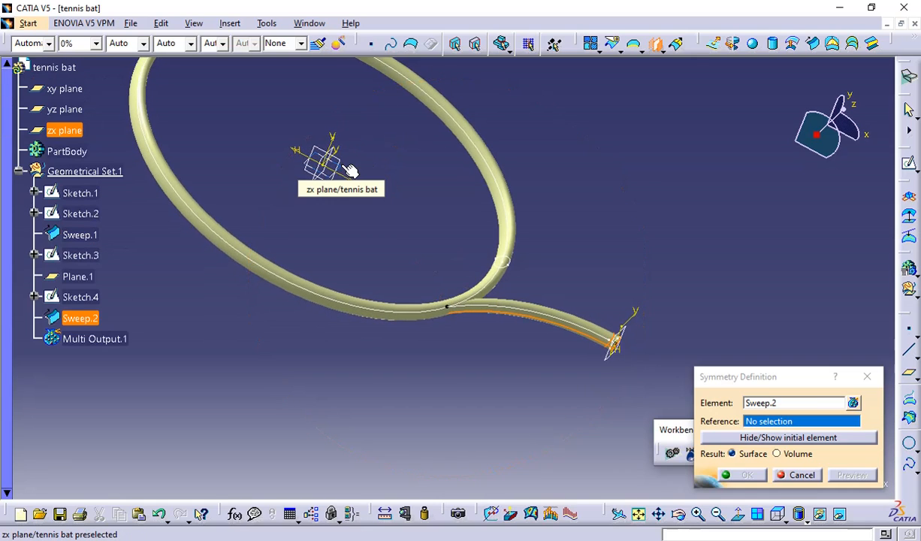
left_click(350, 172)
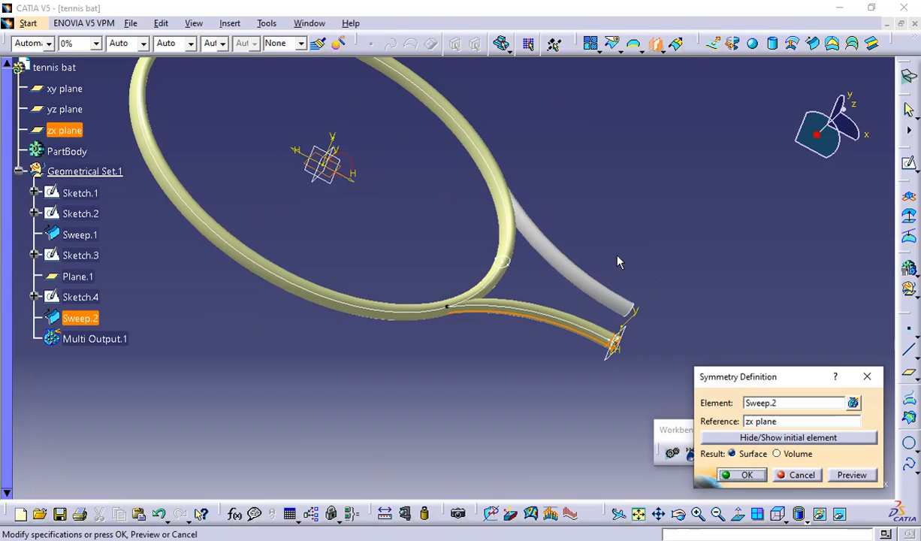
middle_click_drag(693, 287, 662, 269)
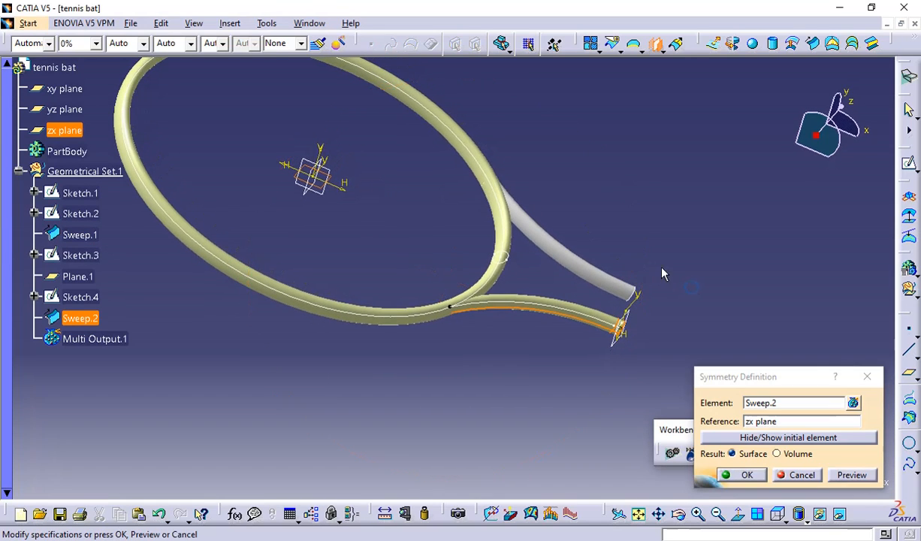
left_click(767, 440)
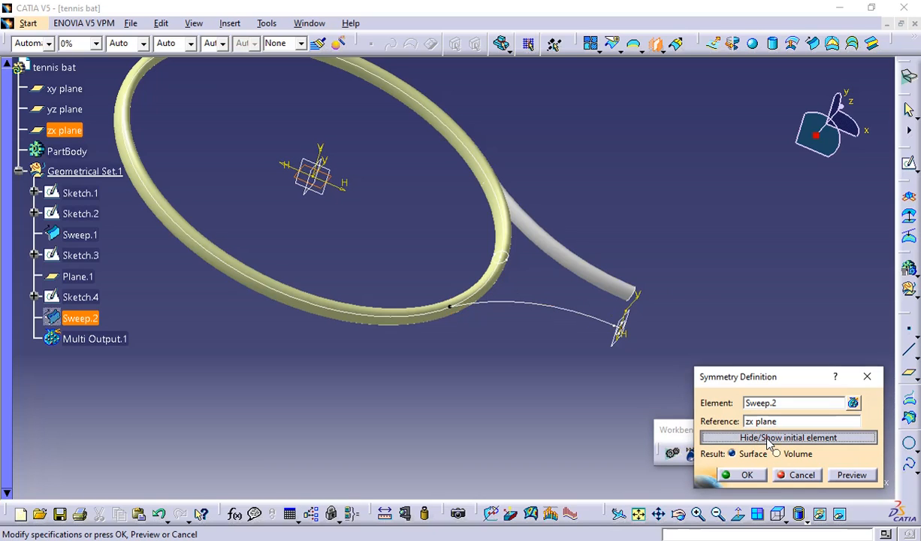
left_click(767, 440)
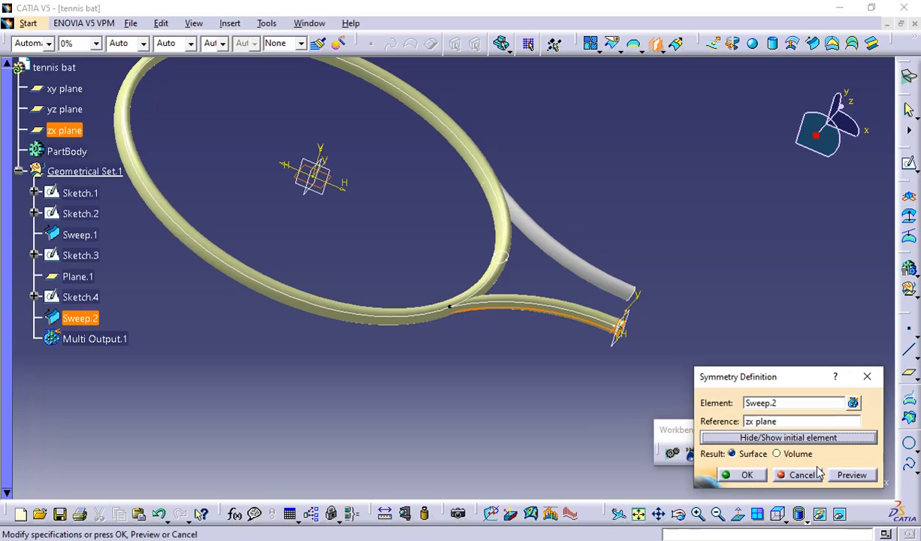
left_click(851, 474)
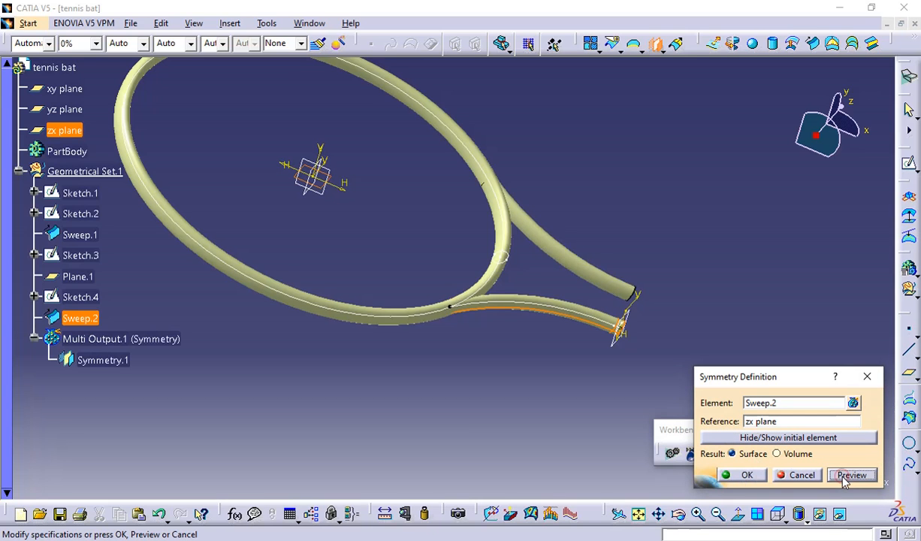
left_click(743, 475)
- Inspect the two throat arms at their junctions with the frame and at their open ends
middle_click_drag(691, 345, 592, 518)
scroll(570, 397, "up", 1)
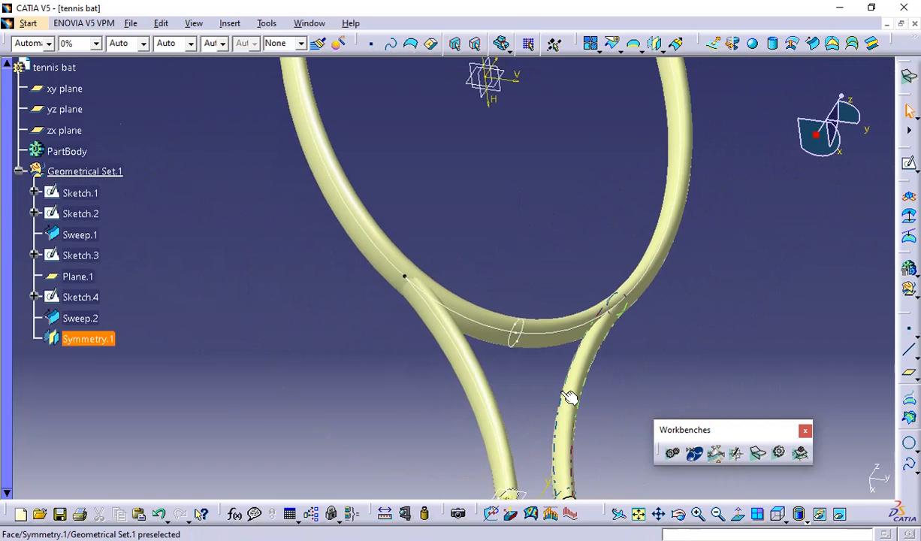
scroll(569, 397, "down", 1)
middle_click_drag(569, 397, 596, 317)
scroll(580, 269, "up", 1)
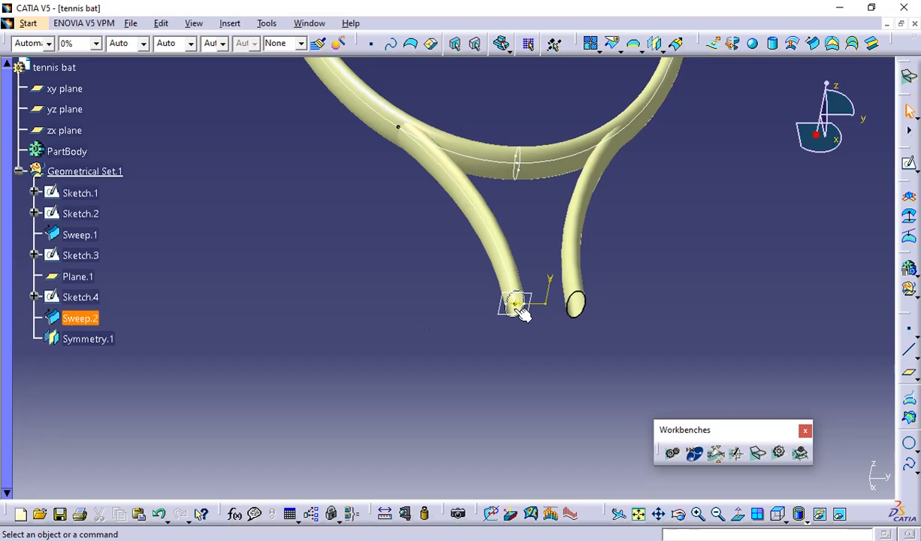
right_click(66, 300)
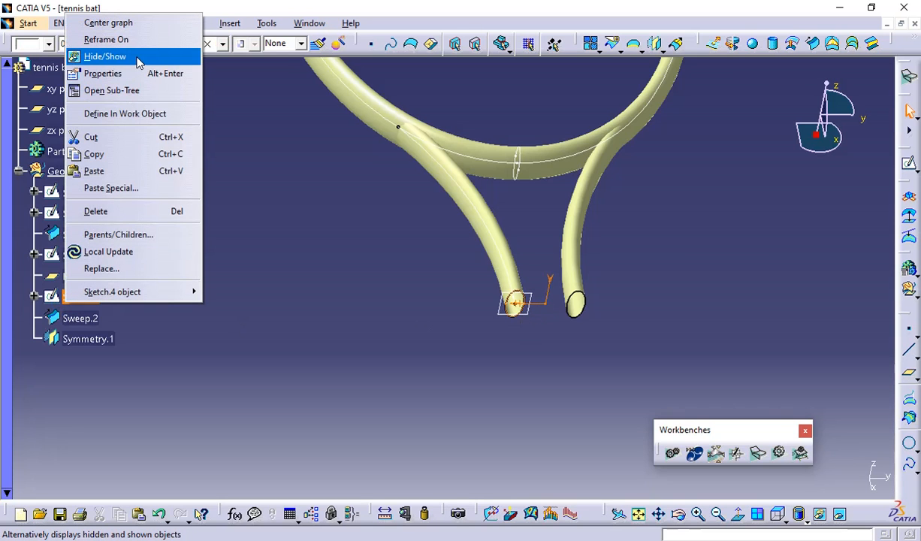
left_click(338, 280)
- Hide all four sketches at once using the point and curve selection filters, and turn the filters off
mouse_move(339, 279)
middle_mouse_down()
mouse_move(357, 279)
mouse_move(365, 338)
mouse_move(383, 300)
mouse_move(409, 382)
middle_mouse_up()
left_click(365, 338)
scroll(408, 382, "down", 1)
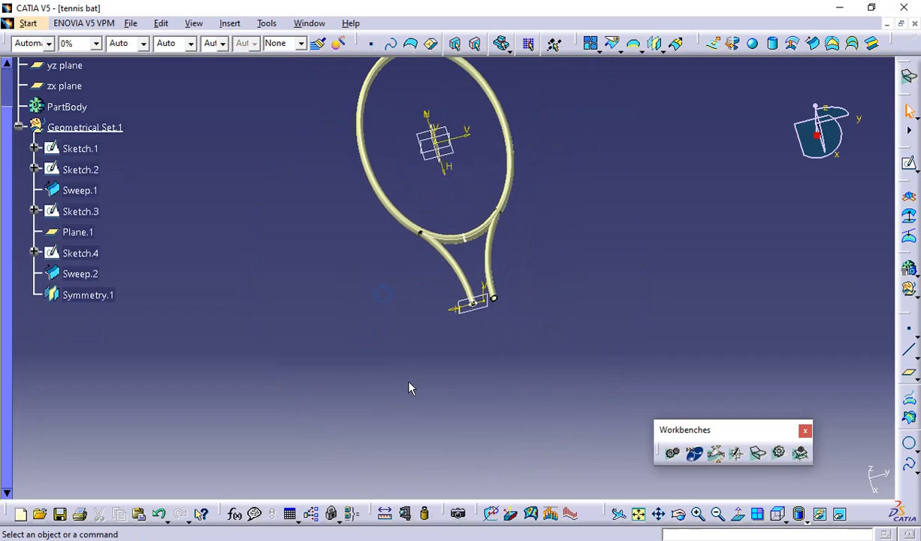
left_click(275, 248)
middle_click_drag(255, 148, 283, 293)
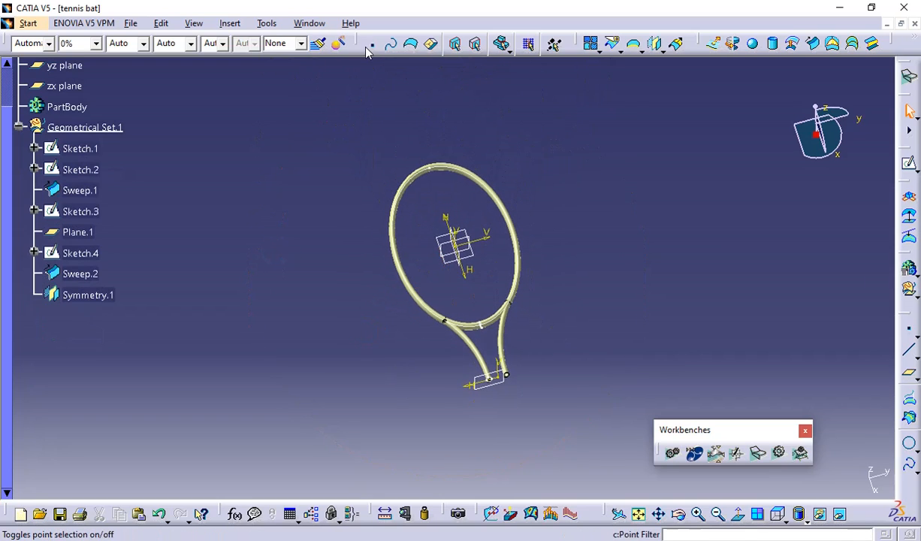
left_click(370, 48)
left_click(390, 47)
middle_click_drag(398, 130, 407, 171)
left_click_drag(379, 145, 557, 402)
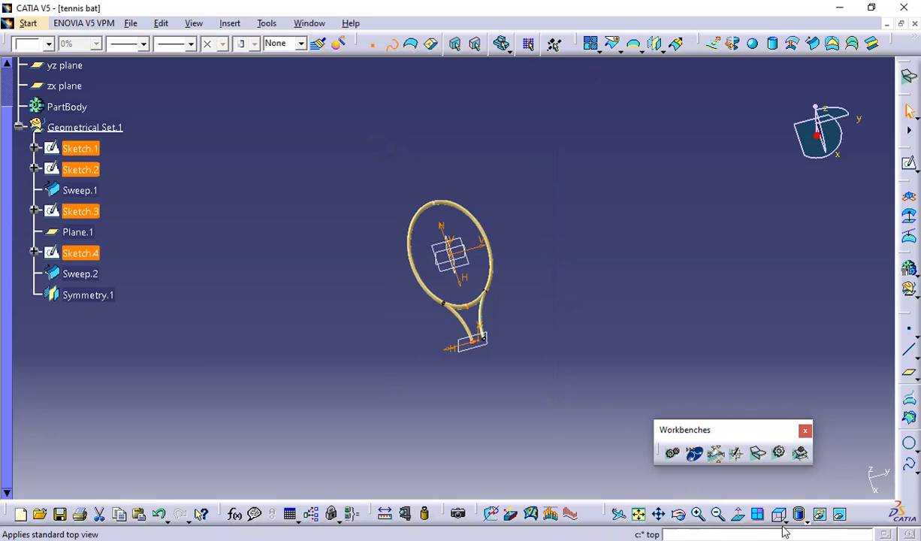
left_click(821, 517)
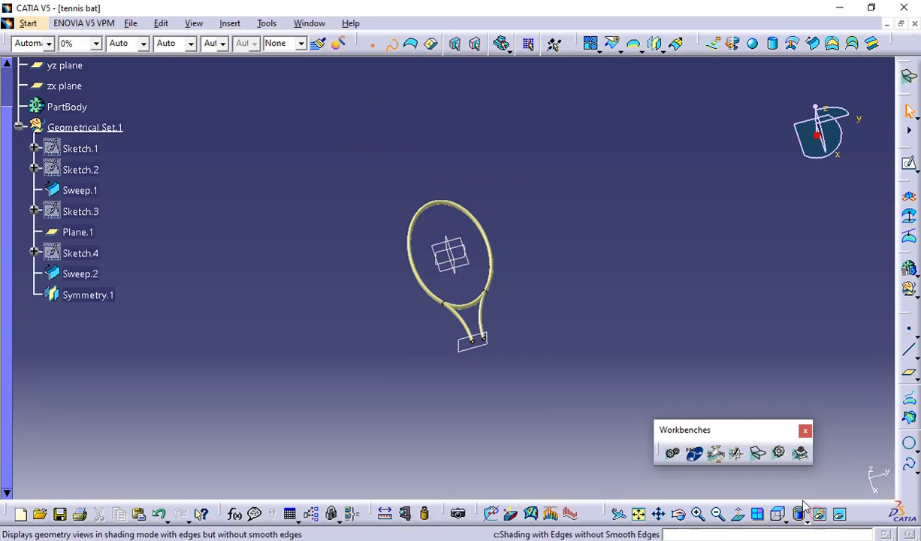
left_click(646, 330)
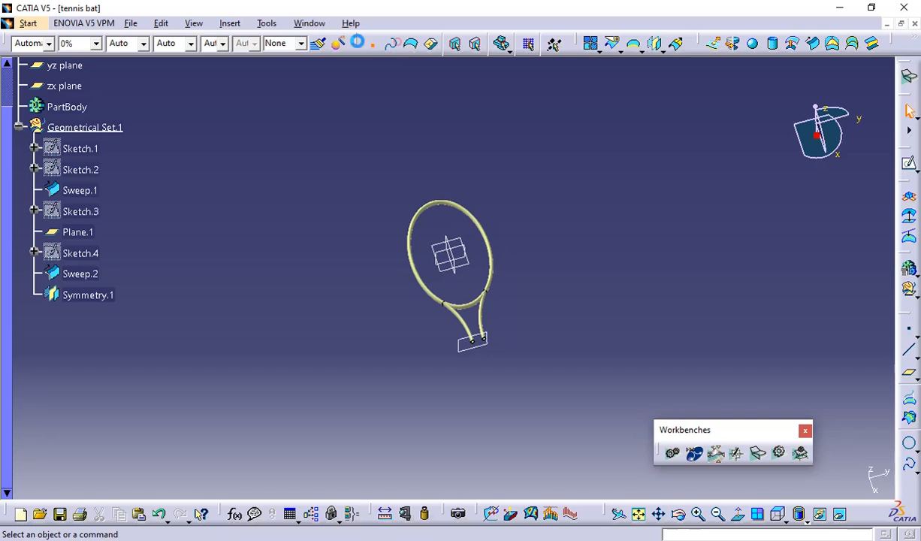
left_click(373, 43)
- Check the section views in the PDF drawing, and start a sketch on the plane at the throat arm's end, viewed squarely from the open ends
middle_click_drag(592, 422, 578, 301)
middle_click_drag(497, 241, 532, 193)
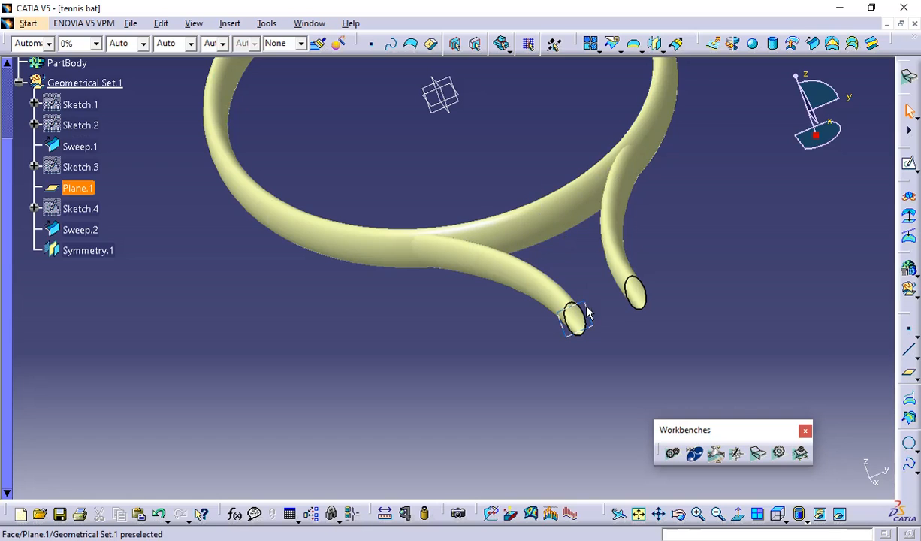
left_click(603, 325)
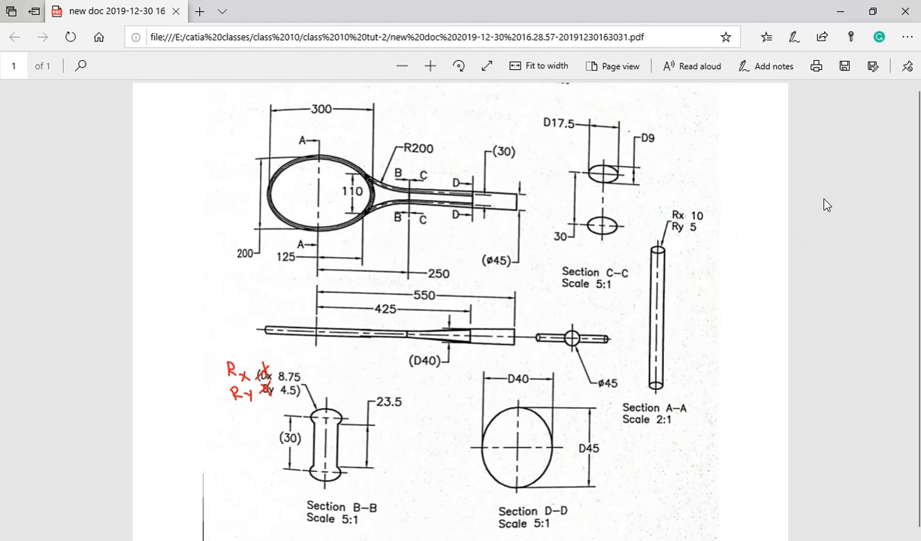
mouse_move(920, 165)
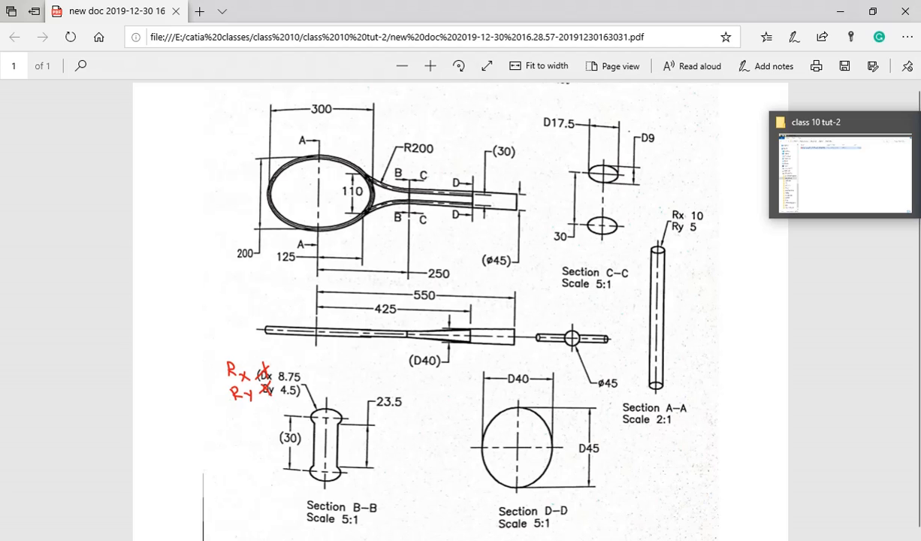
left_click(920, 195)
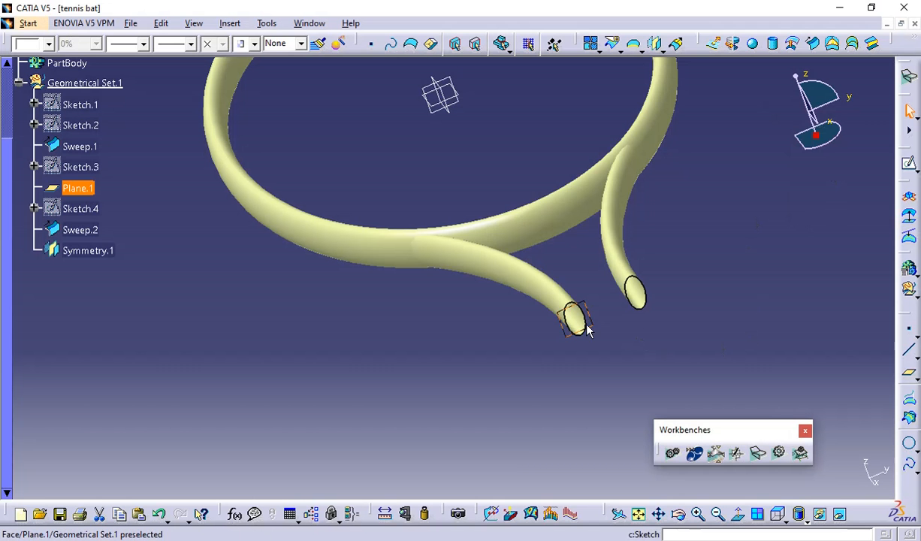
left_click(909, 163)
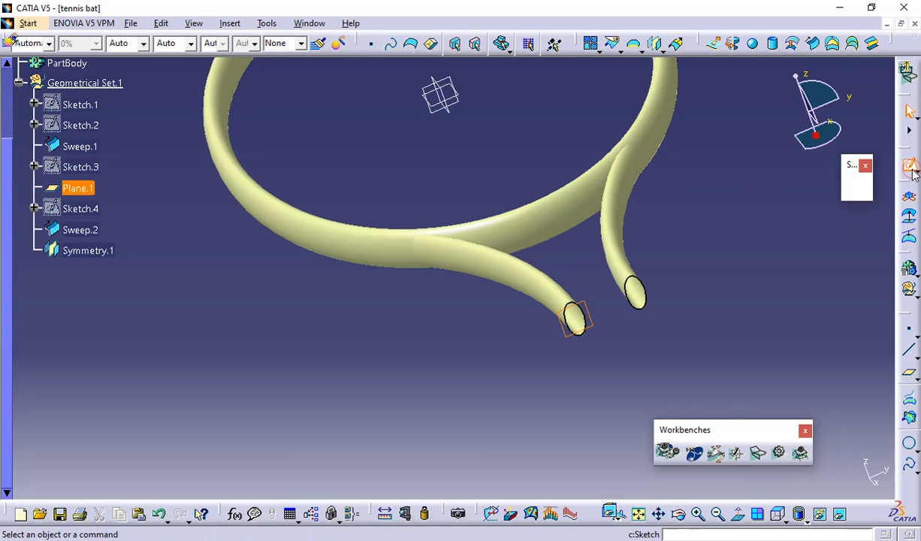
left_click(516, 479)
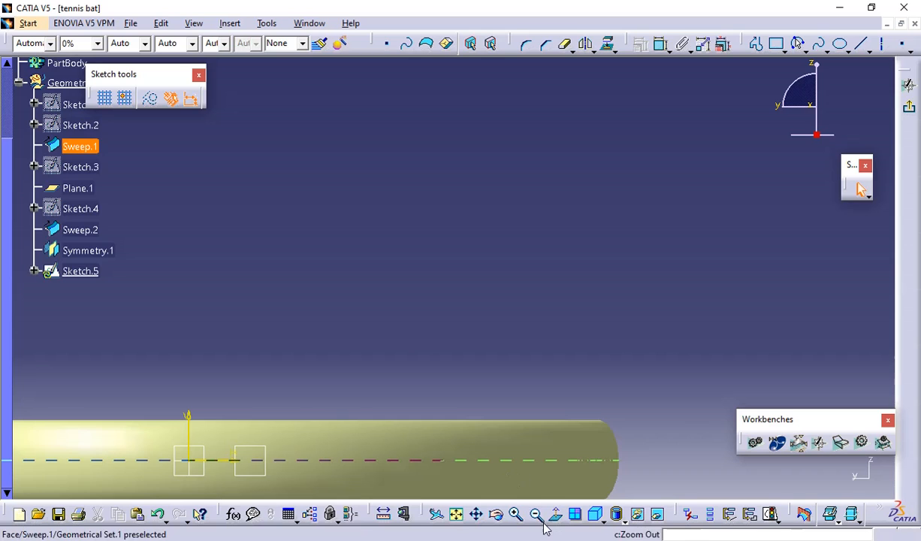
left_click(456, 514)
middle_click_drag(495, 447, 469, 438)
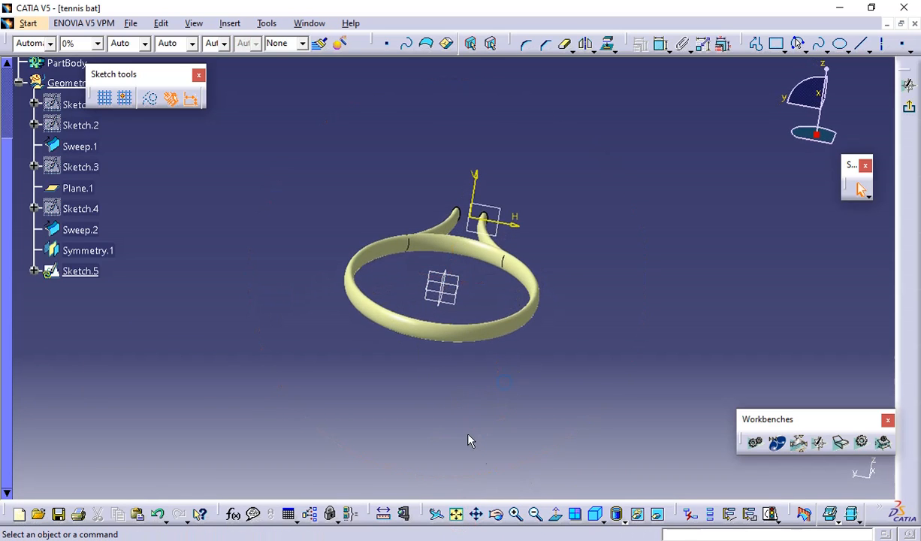
left_click(555, 517)
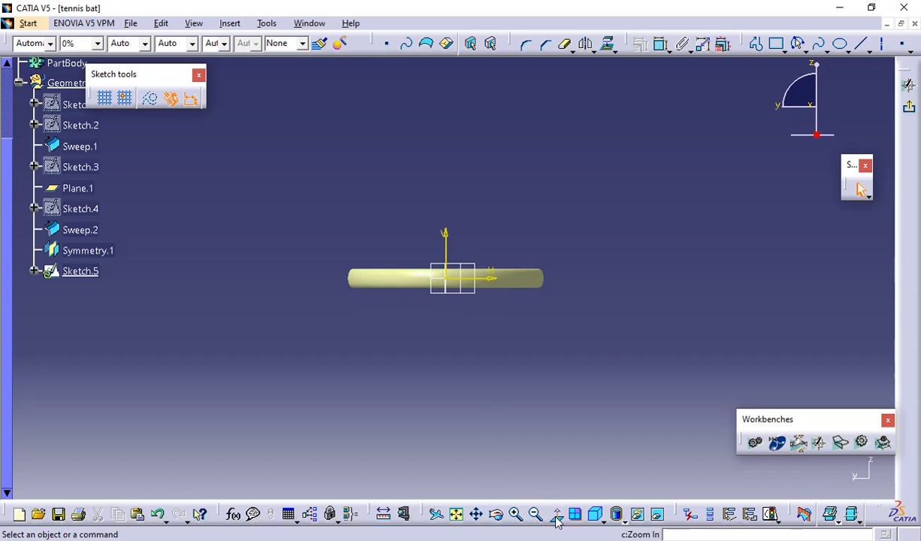
middle_click_drag(379, 364, 496, 154)
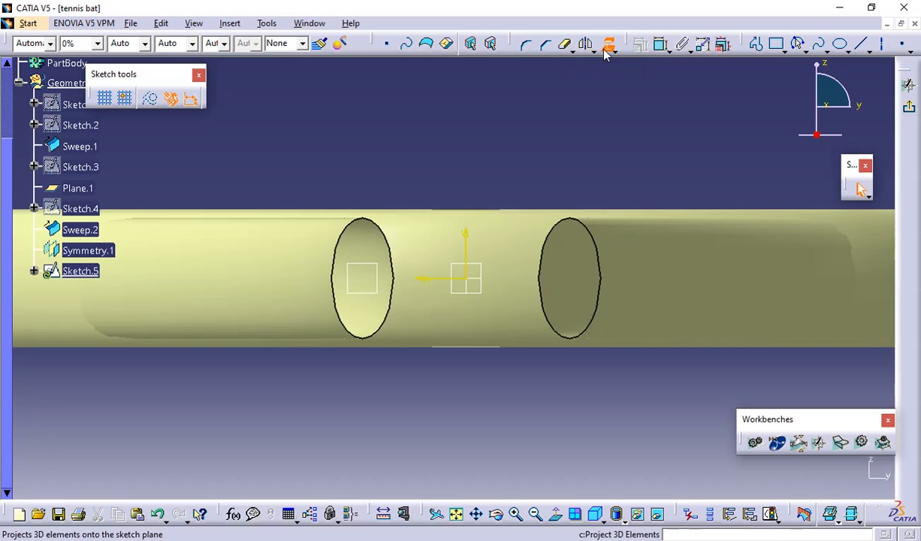
- Project the elliptical end edges of both throat arms onto the sketch plane
left_click(607, 47)
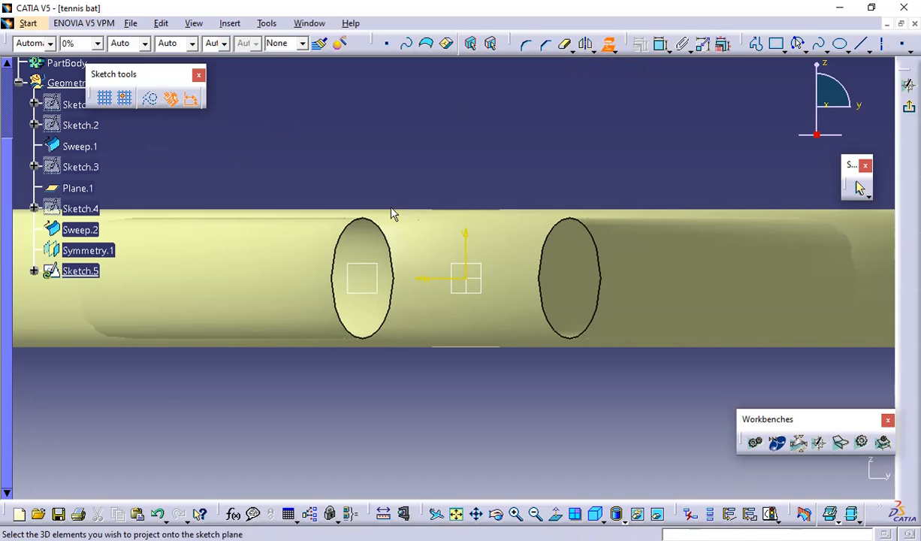
left_click(591, 231)
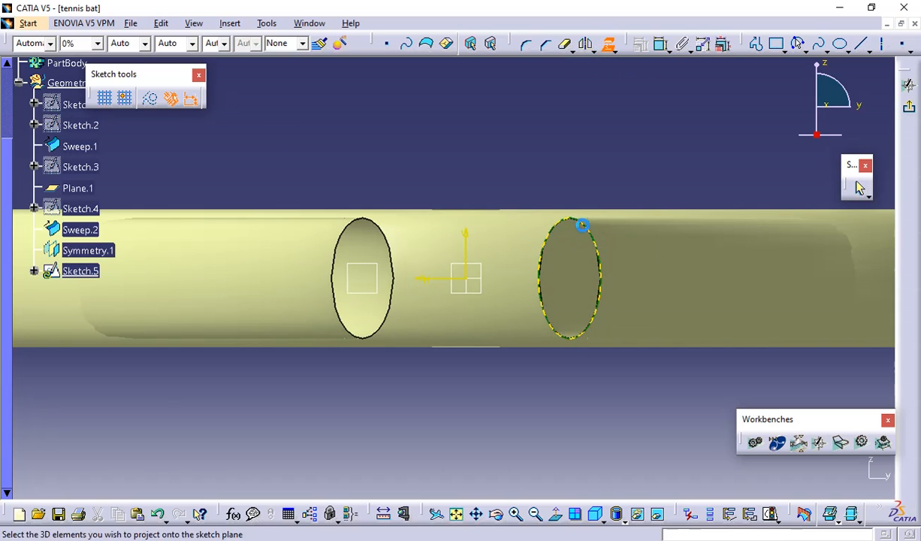
left_click(383, 231)
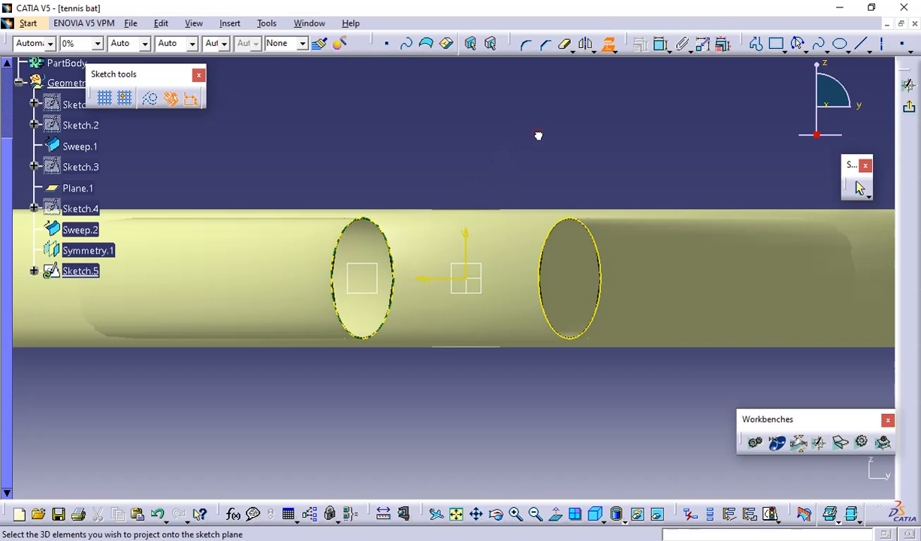
left_click(609, 47)
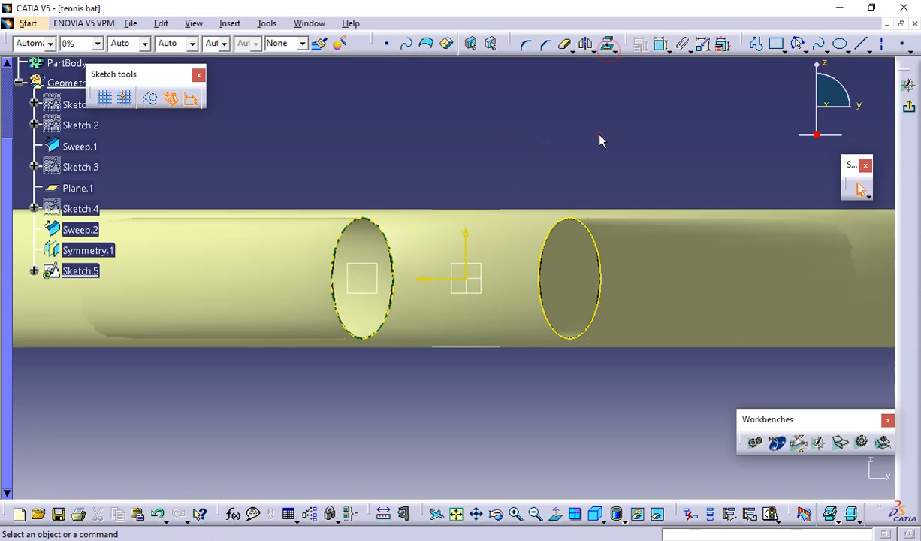
middle_click_drag(517, 176, 520, 218)
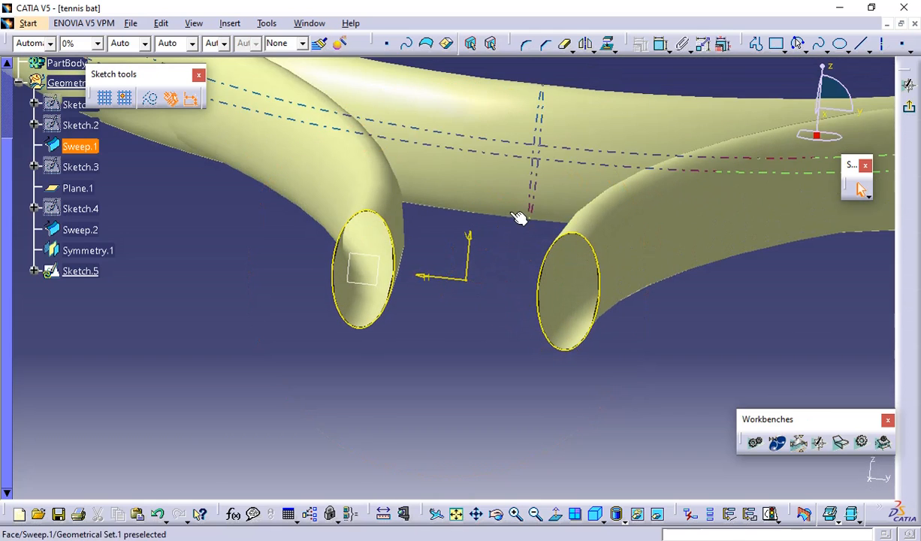
left_click(555, 513)
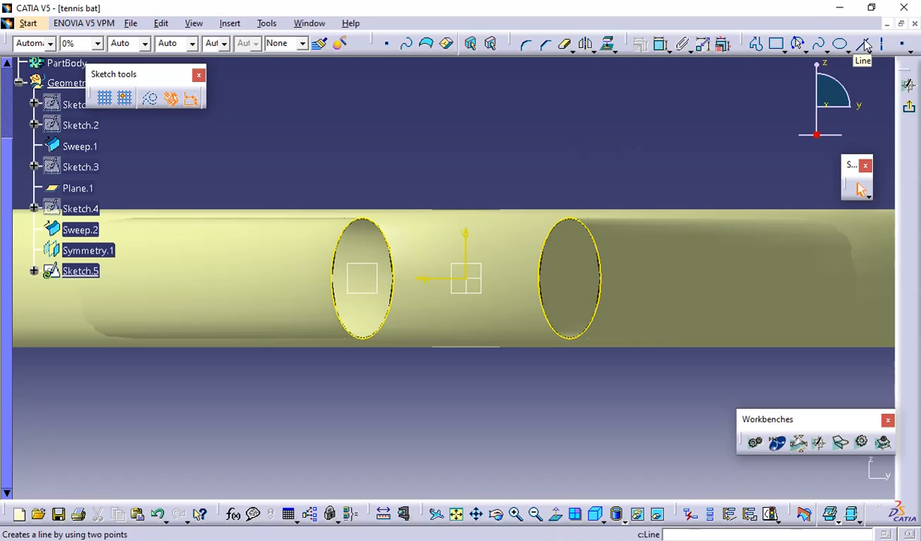
- Draw a centered rectangle about 28 mm wide and 10 mm high at the sketch origin, reaching into both projected ellipses
left_click(782, 51)
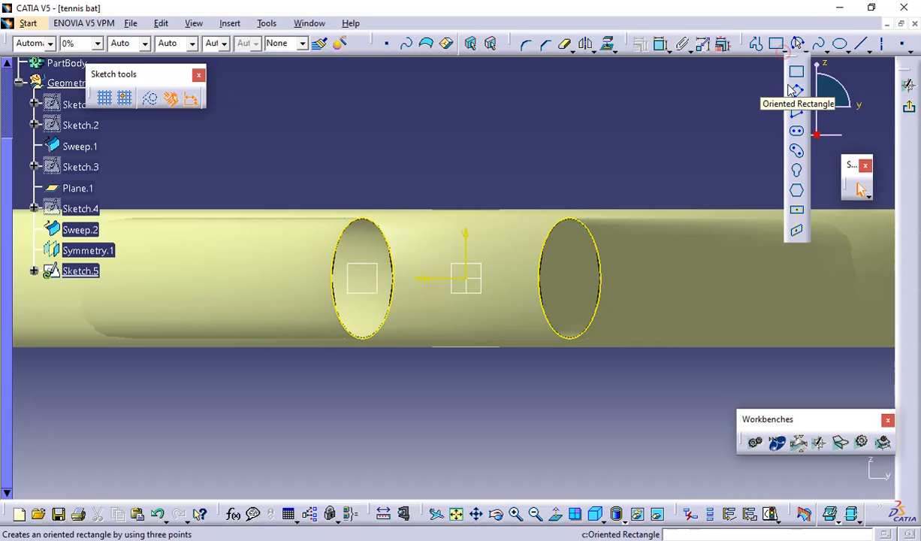
left_click(796, 215)
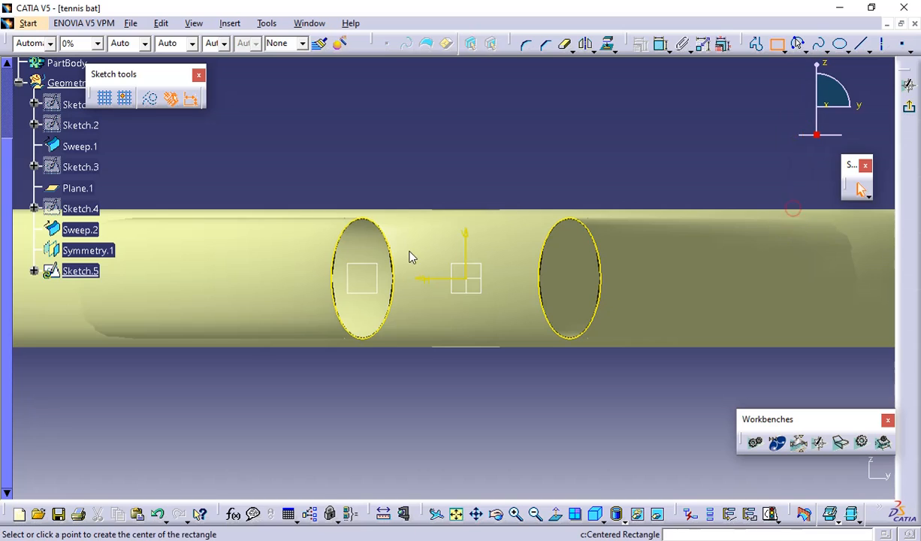
left_click(468, 279)
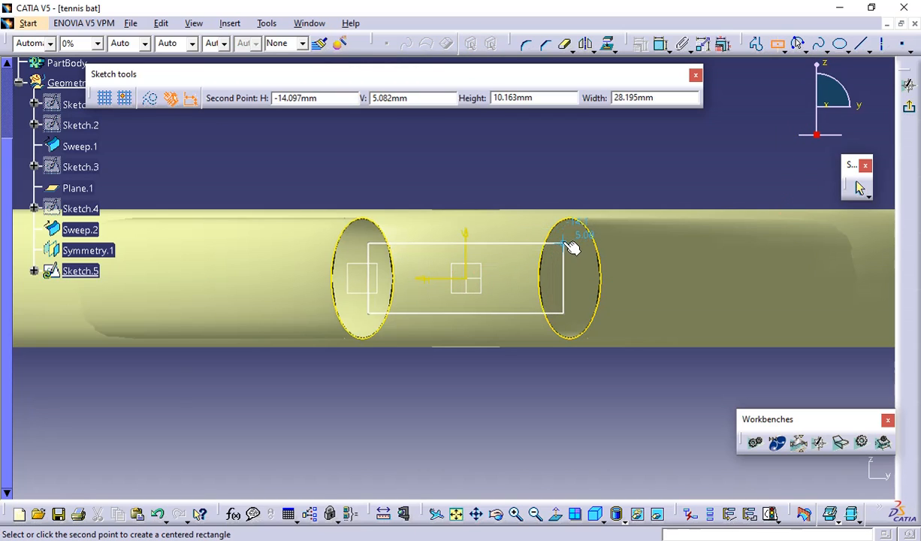
left_click(565, 243)
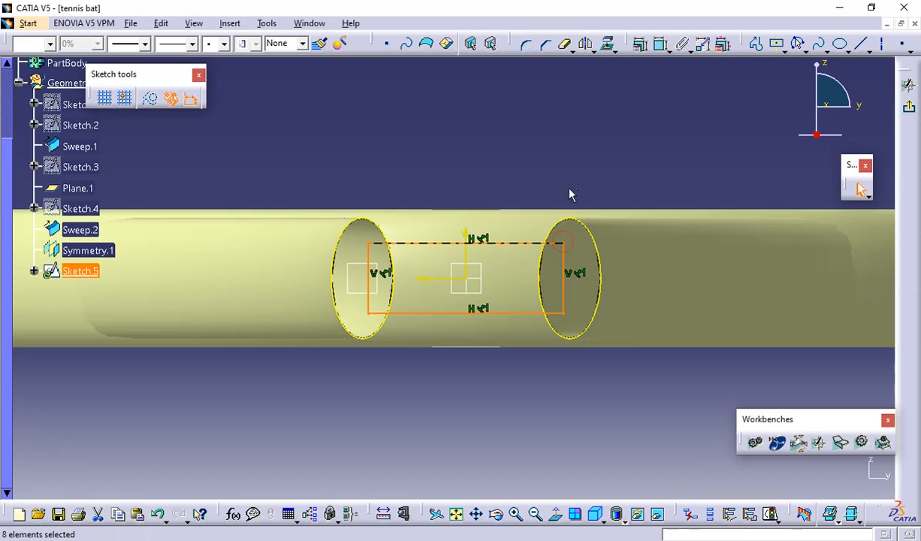
left_click(569, 165)
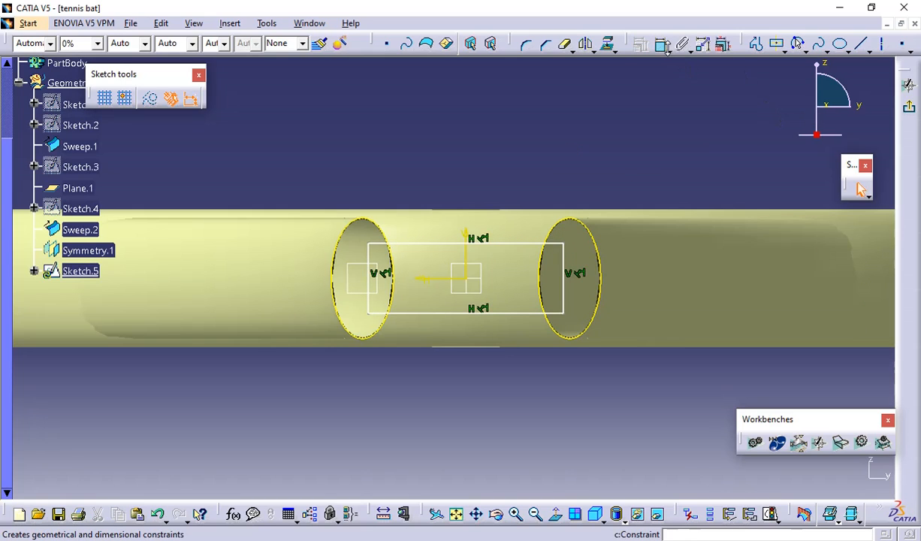
- Make the rectangle's lower corner near the mirrored arm coincident with that arm's projected ellipse
left_click(661, 45)
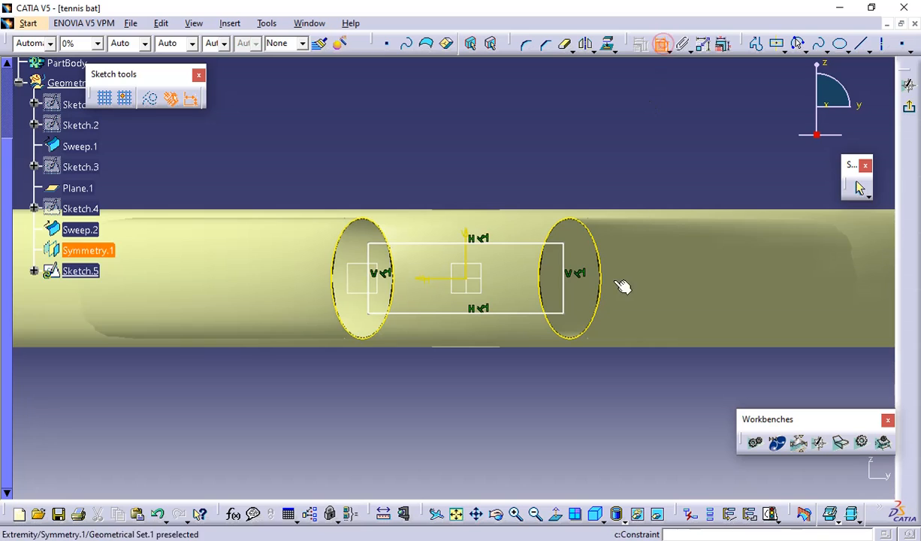
left_click(568, 319)
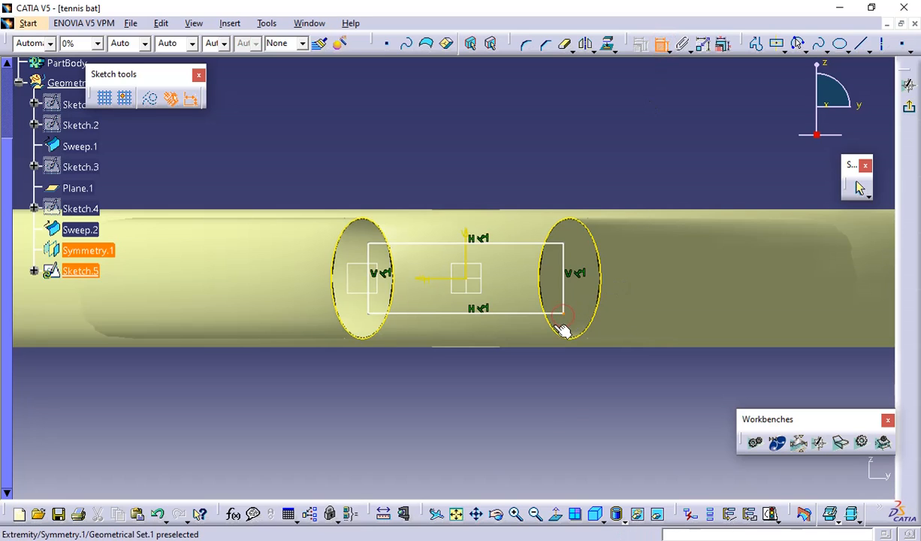
left_click(558, 329)
right_click(477, 385)
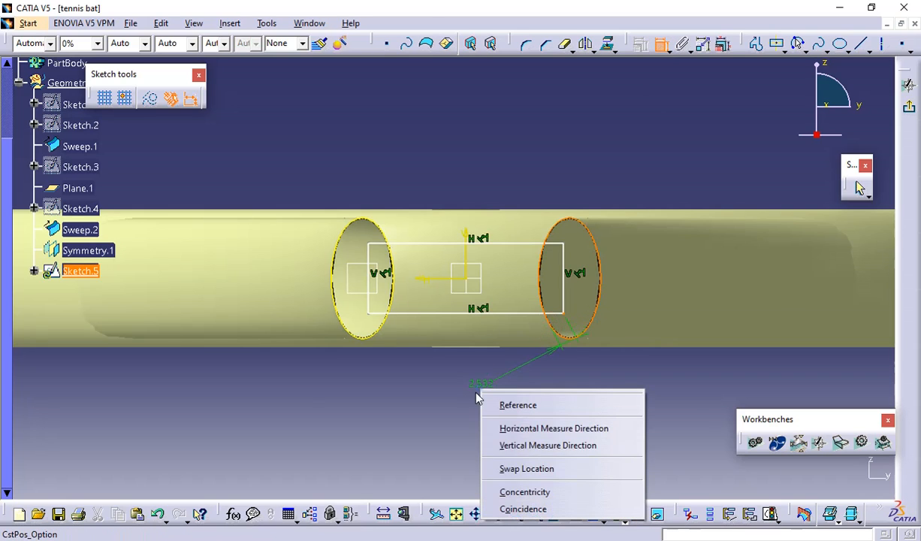
left_click(516, 508)
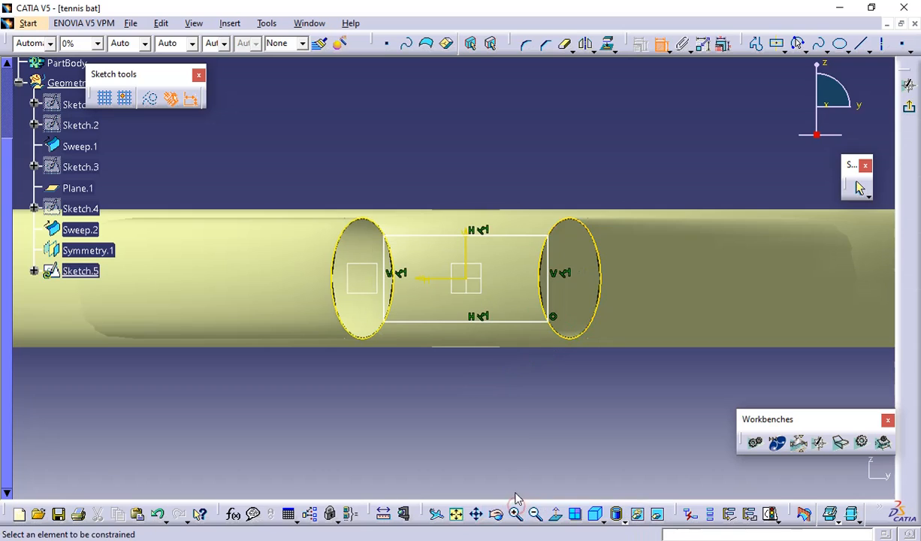
left_click(660, 43)
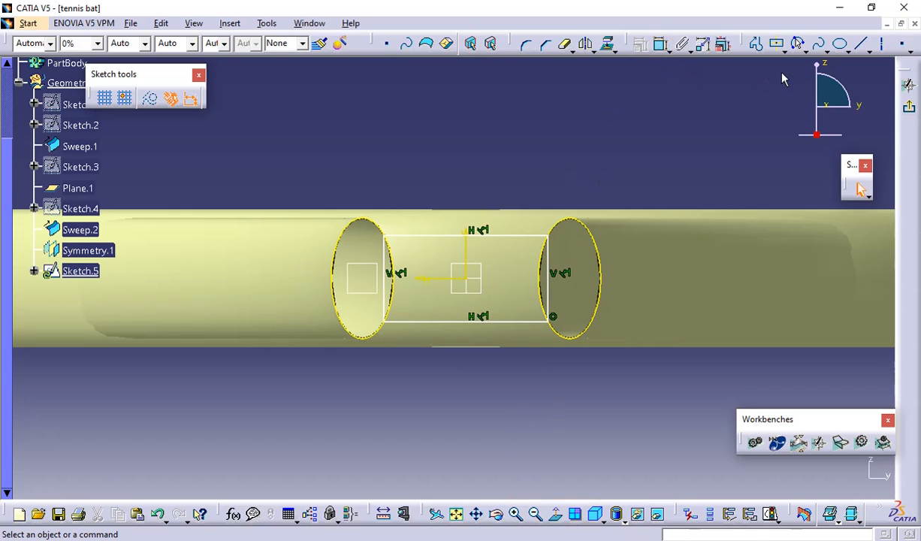
- Trim away the rectangle's two vertical sides with Quick Trim, keeping the two horizontal lines between the ellipses
left_click(564, 44)
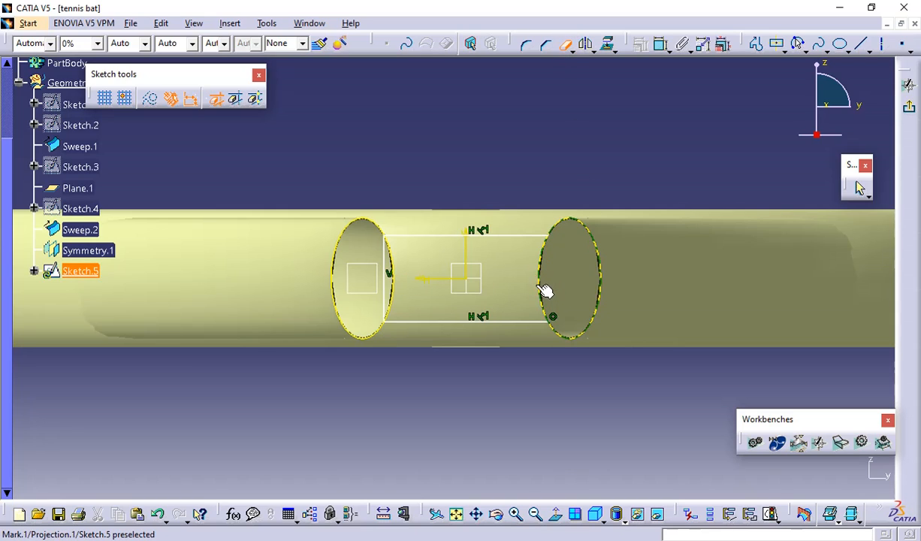
left_click(539, 309)
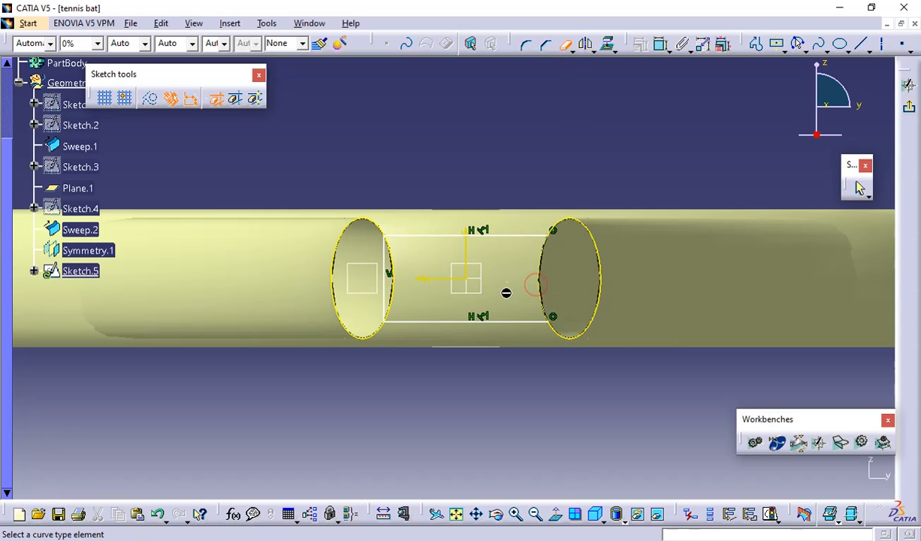
left_click(402, 298)
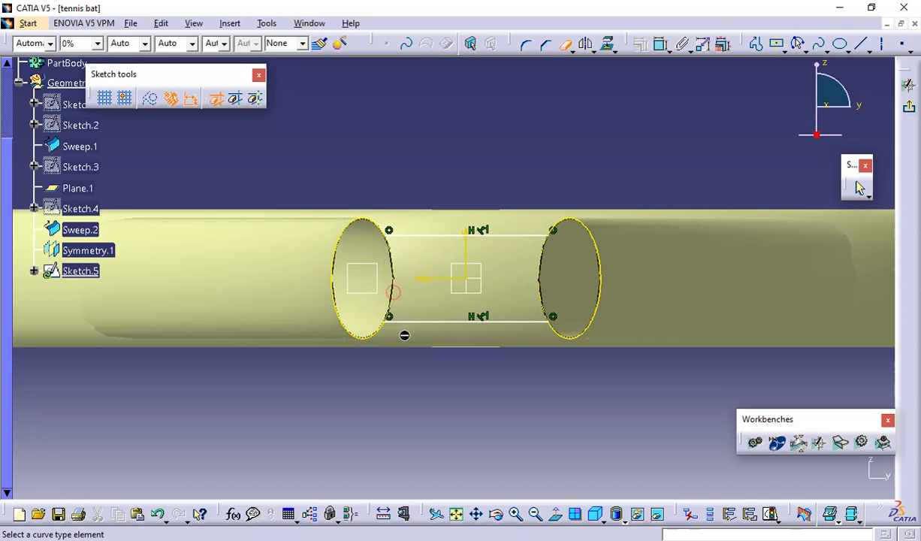
mouse_move(430, 354)
middle_mouse_down()
mouse_move(447, 360)
mouse_move(466, 403)
mouse_move(438, 354)
middle_mouse_up()
left_click(564, 43)
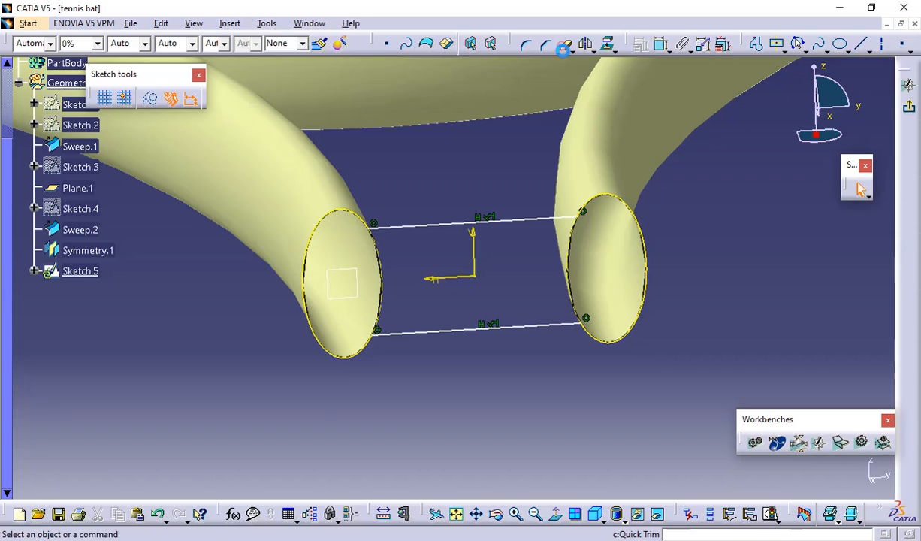
- Dimension the lengths of the upper and lower horizontal lines between the ellipses
left_click(655, 44)
left_click(484, 218)
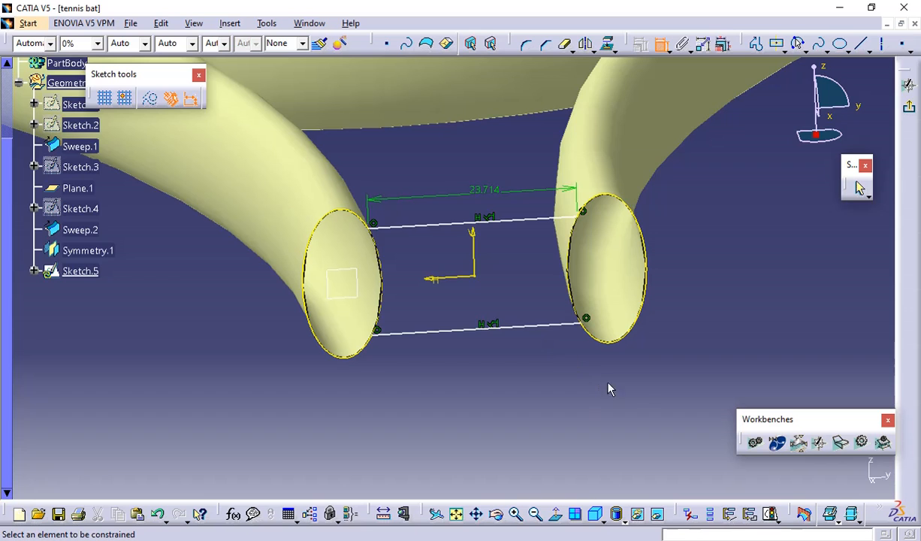
left_click(528, 325)
left_click(524, 342)
- Check section B-B in the PDF drawing and set the lengths of both horizontal lines to 23.5 mm
key("alt+Tab")
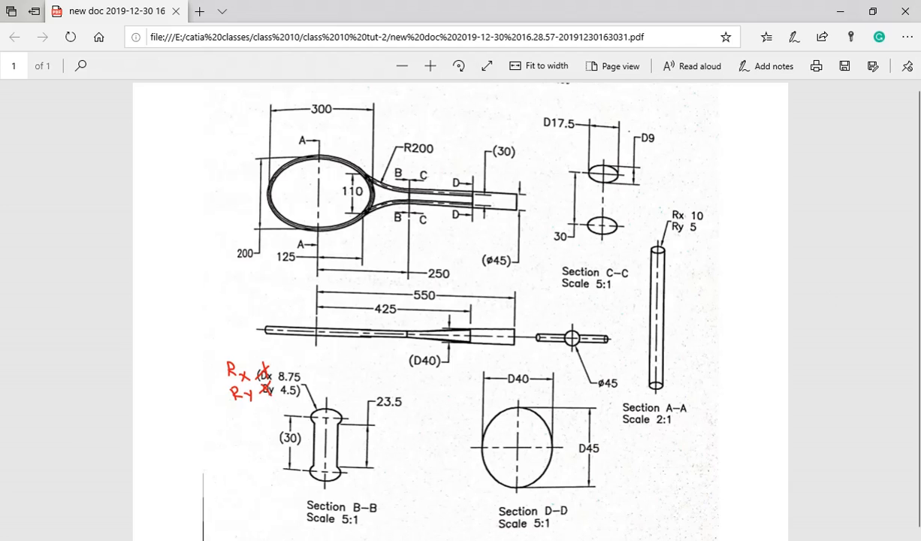
key("alt+Tab")
double_click(475, 194)
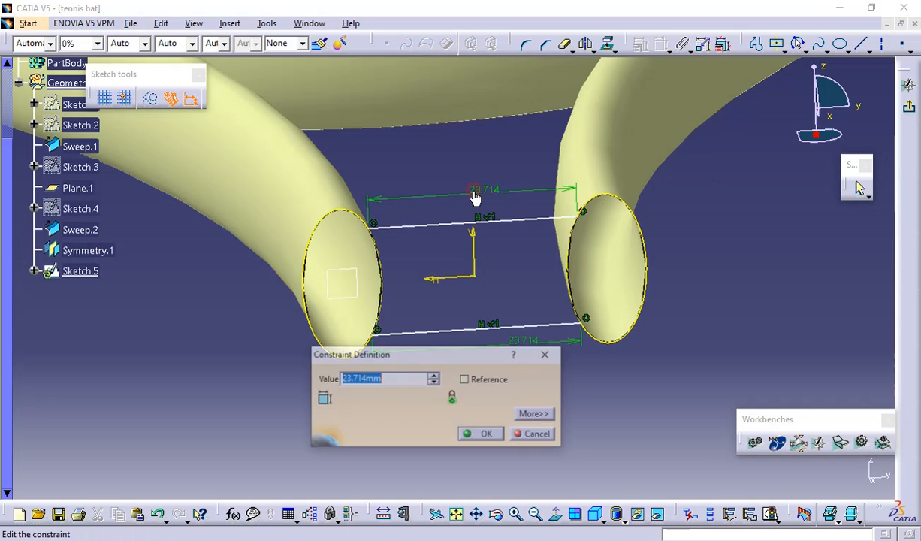
type("23.5")
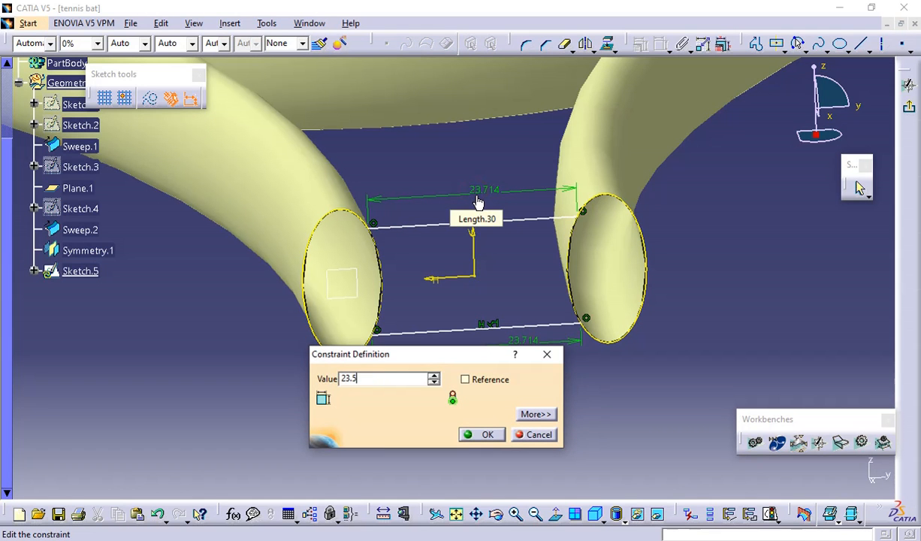
key("Return")
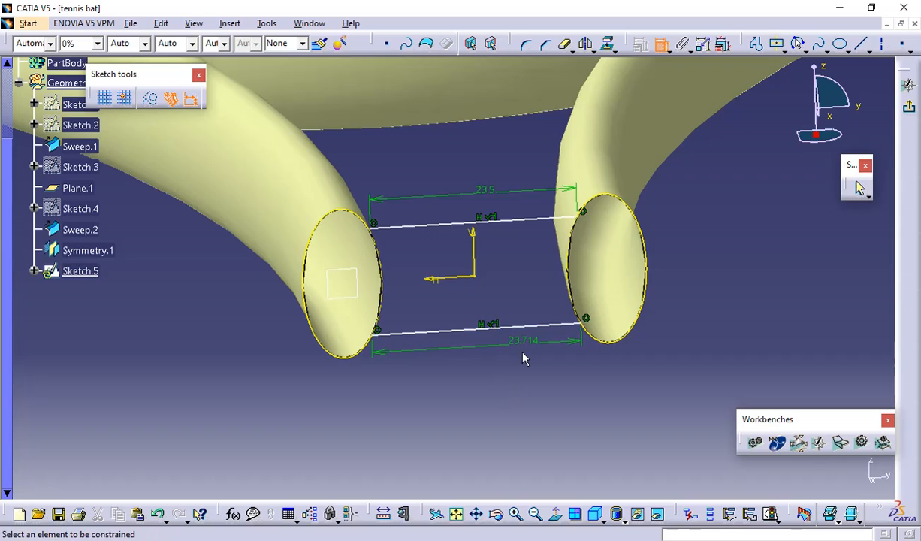
double_click(523, 341)
type("23.5")
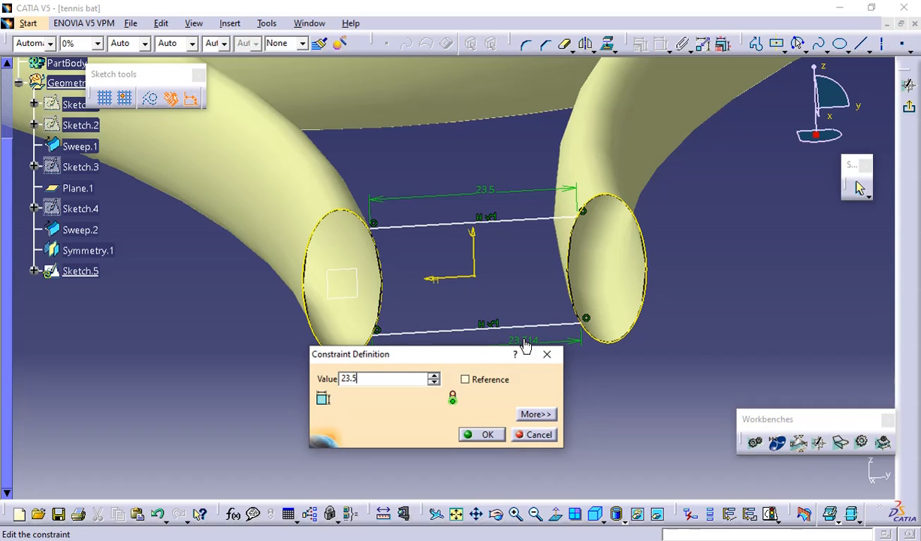
key("Return")
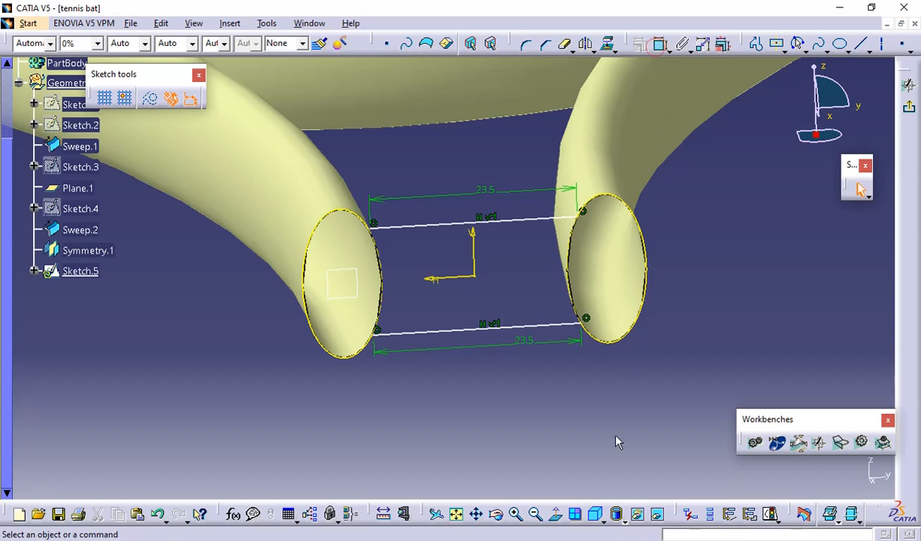
- Test the lower line by pulling it downward, and make its endpoint near the original arm coincident with that arm's projected ellipse
left_click(557, 516)
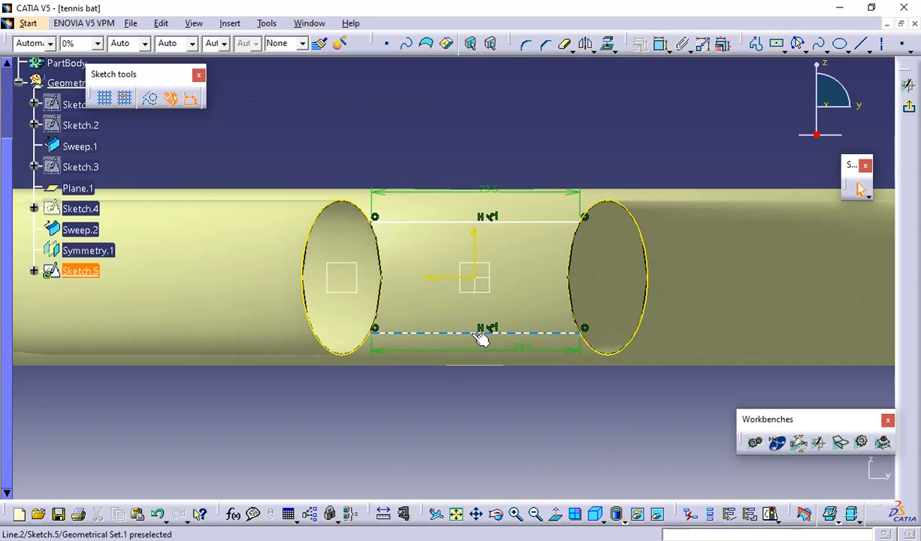
mouse_move(470, 334)
left_mouse_down()
mouse_move(465, 364)
mouse_move(482, 321)
mouse_move(457, 372)
mouse_move(460, 347)
mouse_move(467, 361)
left_mouse_up()
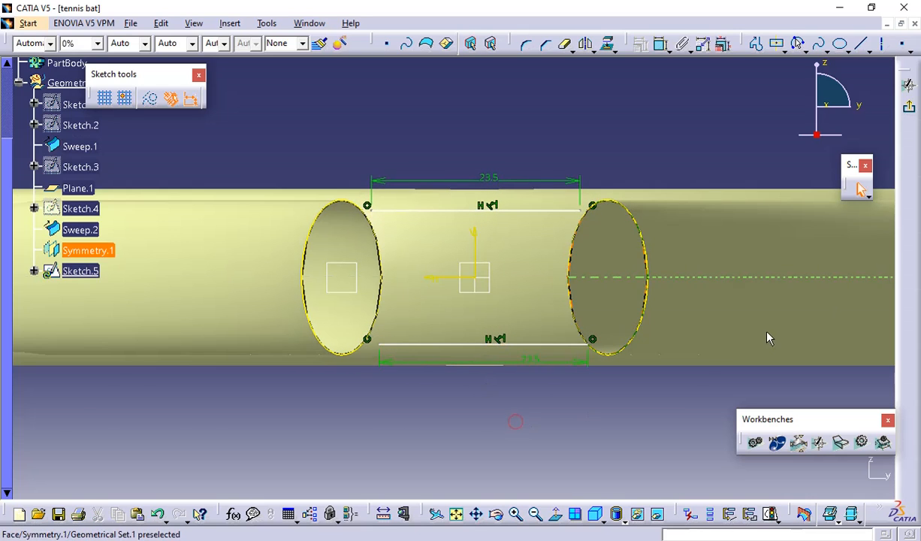
left_click(661, 43)
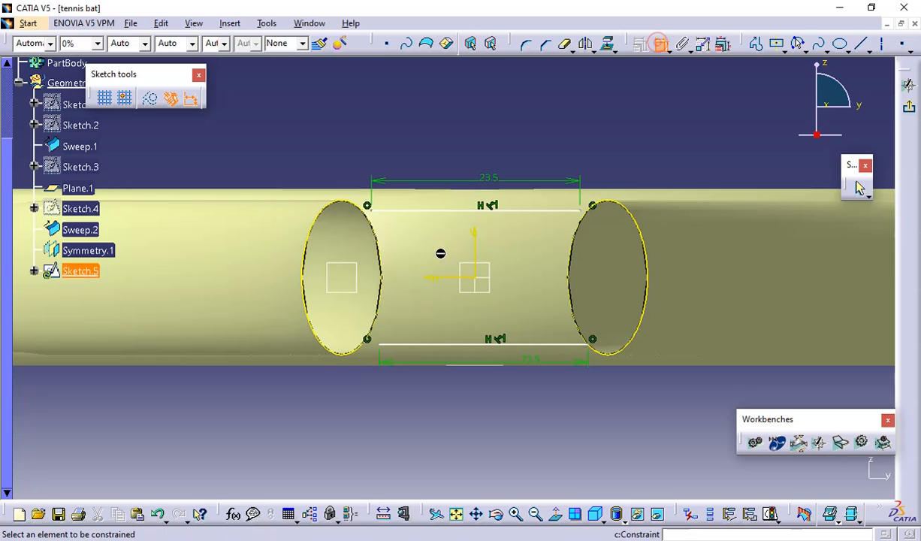
left_click(380, 345)
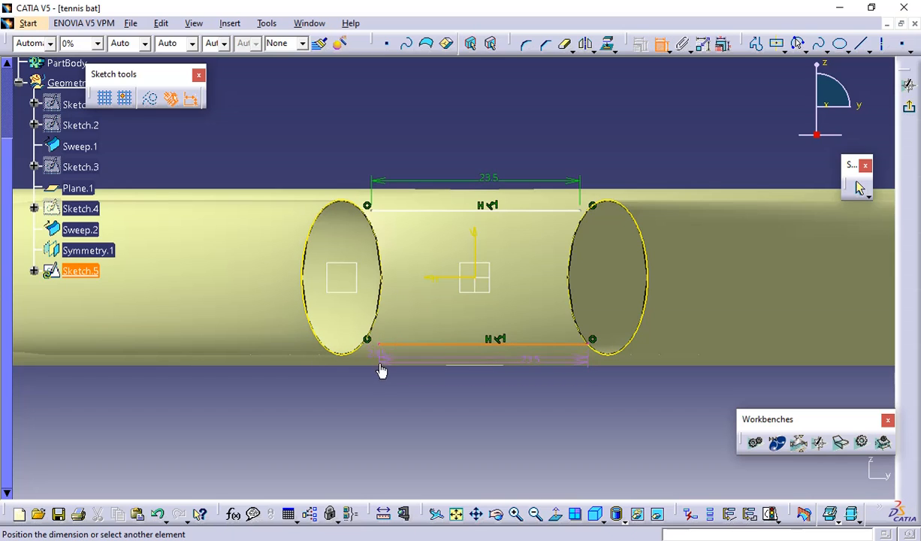
left_click(380, 372)
left_click(661, 43)
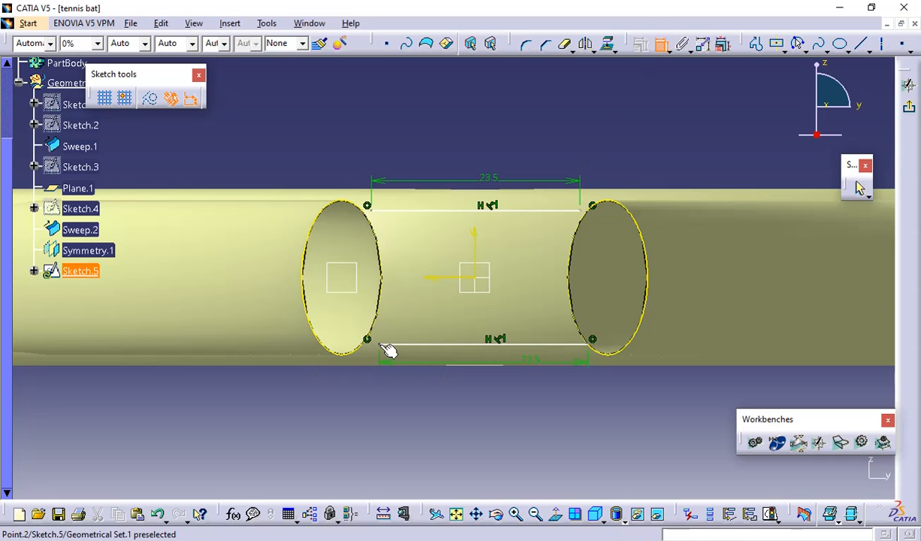
left_click(385, 348)
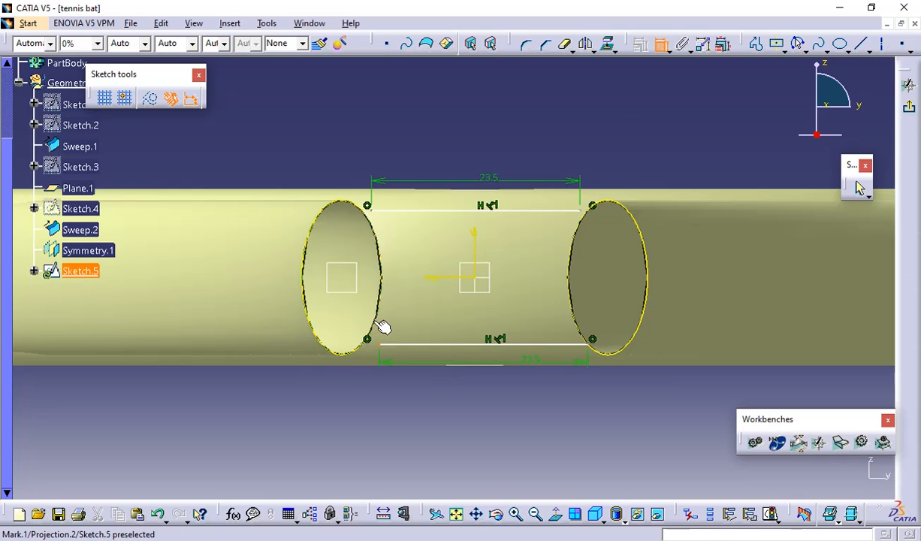
left_click(380, 326)
right_click(348, 387)
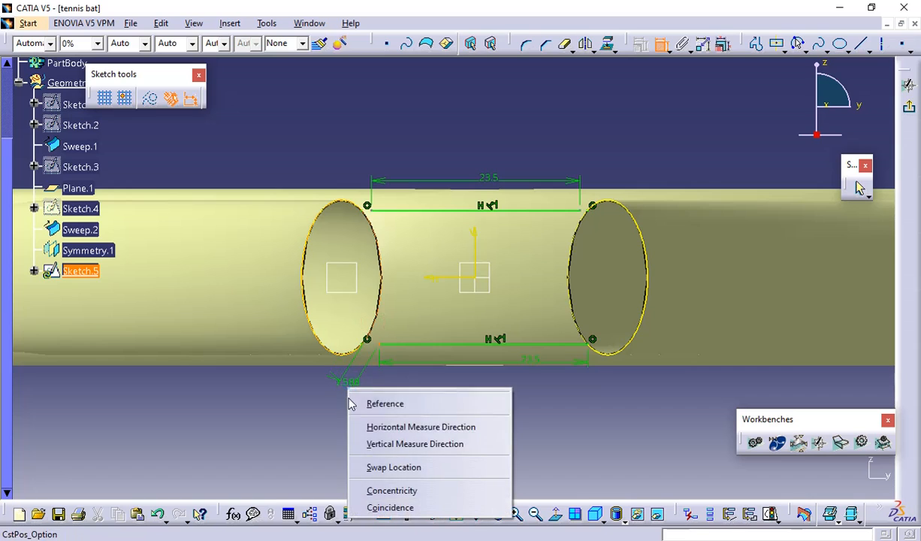
left_click(388, 508)
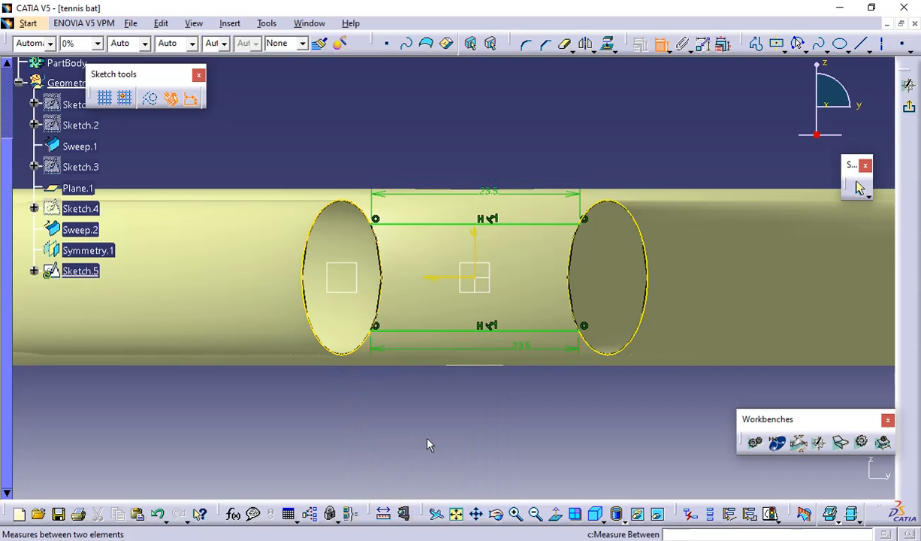
- Leave the finished section B-B sketch and return to the 3D model of the bat
left_click(661, 45)
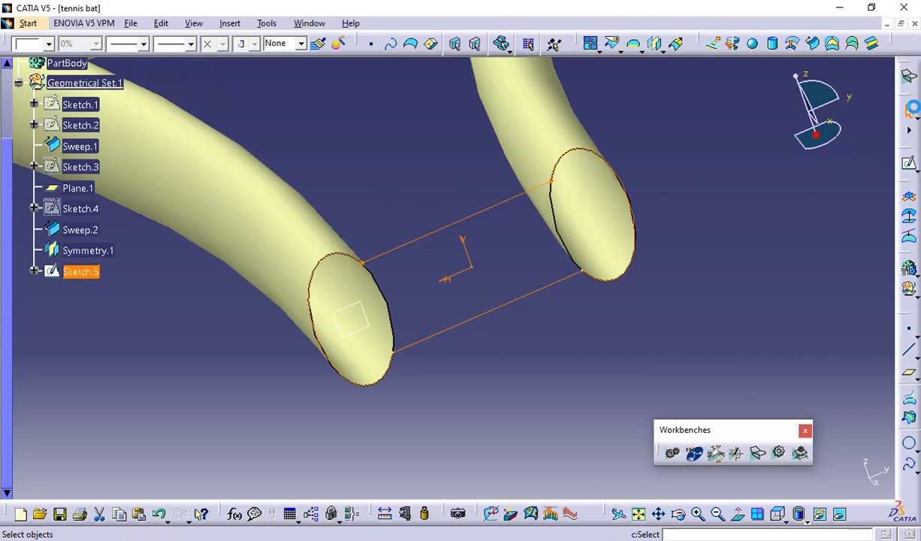
left_click(777, 248)
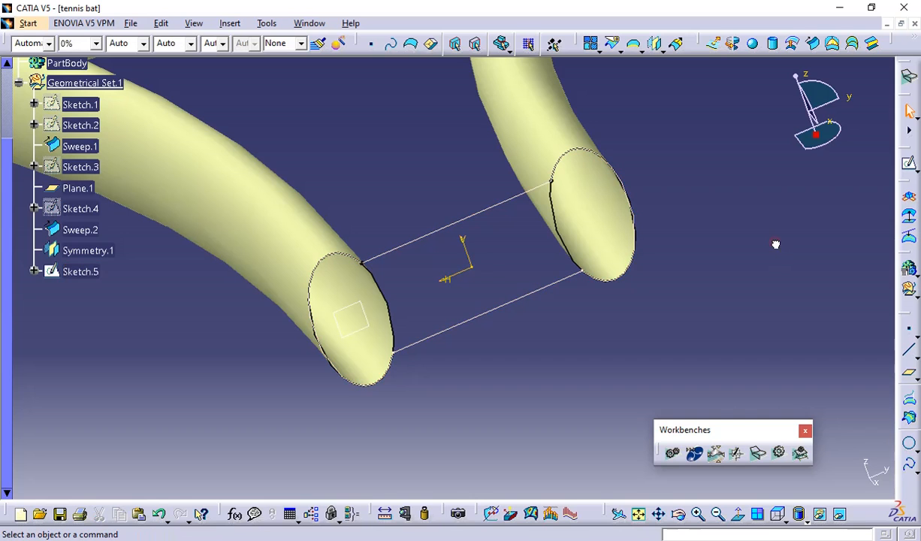
middle_click_drag(769, 262, 795, 342)
mouse_move(463, 312)
middle_mouse_down()
mouse_move(501, 269)
mouse_move(567, 240)
mouse_move(613, 286)
mouse_move(625, 348)
mouse_move(614, 377)
mouse_move(574, 420)
mouse_move(600, 246)
mouse_move(548, 338)
mouse_move(516, 349)
mouse_move(465, 327)
mouse_move(457, 309)
mouse_move(488, 194)
mouse_move(539, 168)
mouse_move(549, 335)
mouse_move(507, 339)
mouse_move(586, 271)
middle_mouse_up()
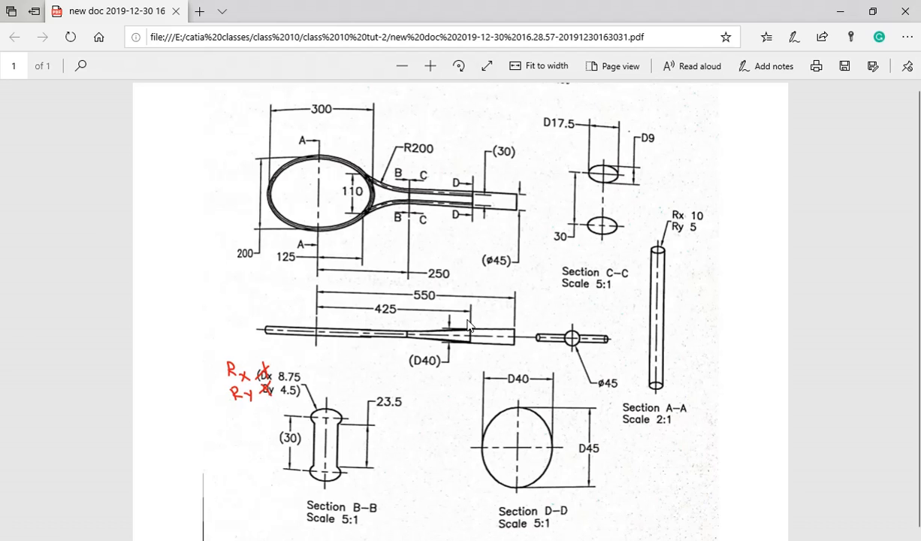
- Check the handle distances in the PDF drawing and create two planes offset 425 mm from the yz plane
scroll(518, 323, "down", 1)
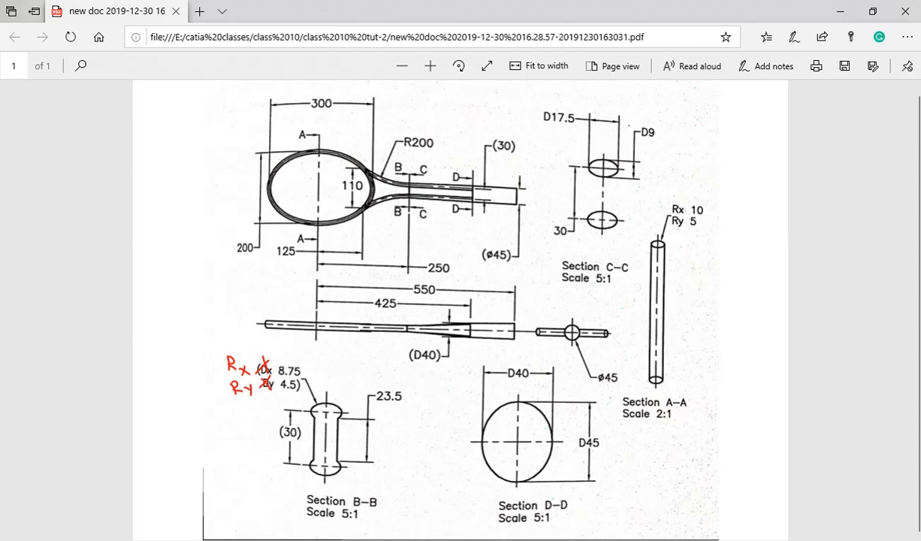
key("alt+Tab")
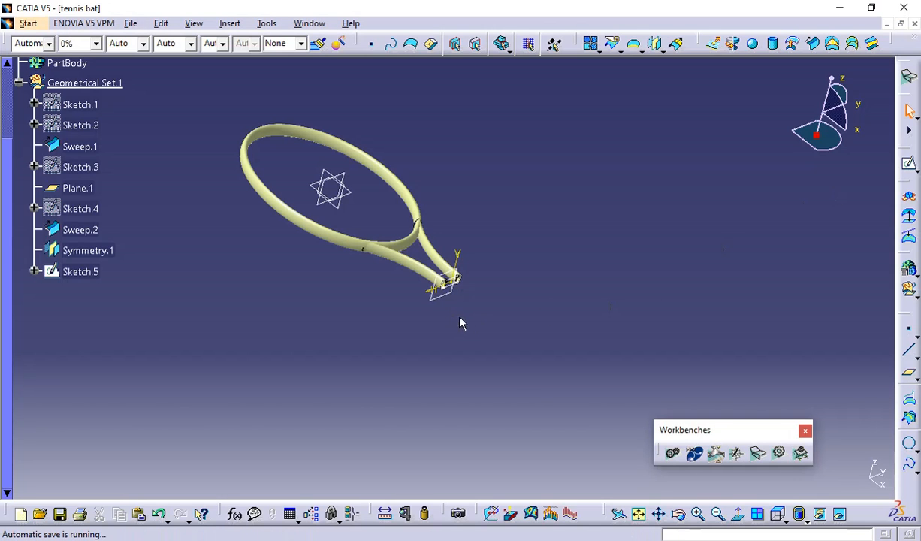
left_click(917, 131)
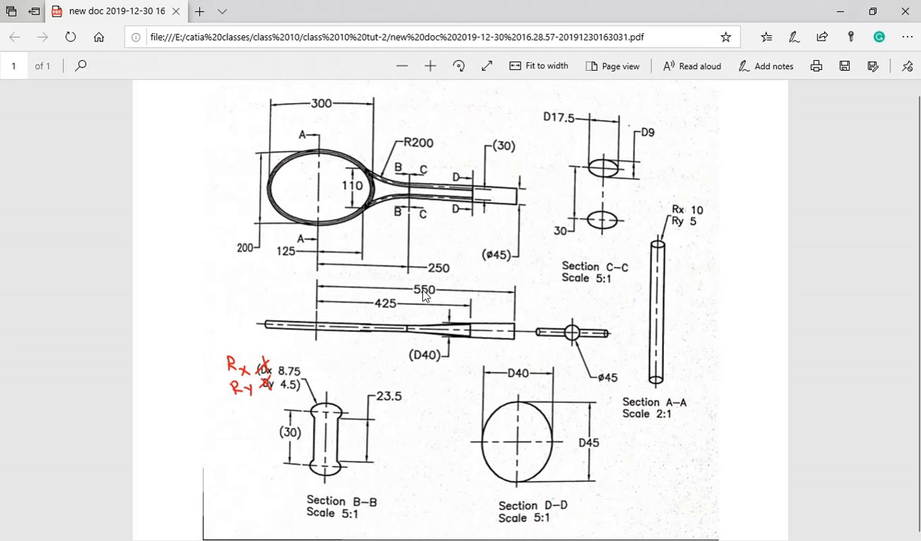
key("alt+Tab")
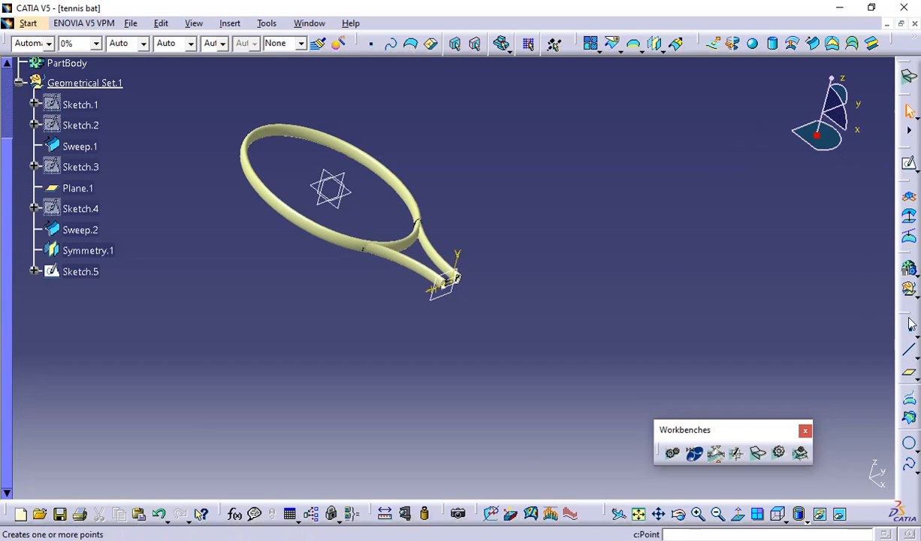
left_click(907, 374)
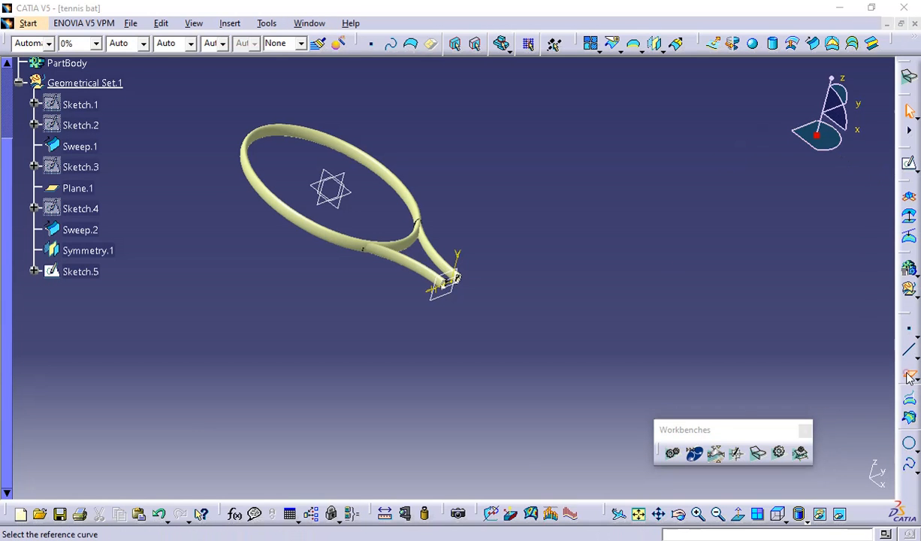
left_click(327, 209)
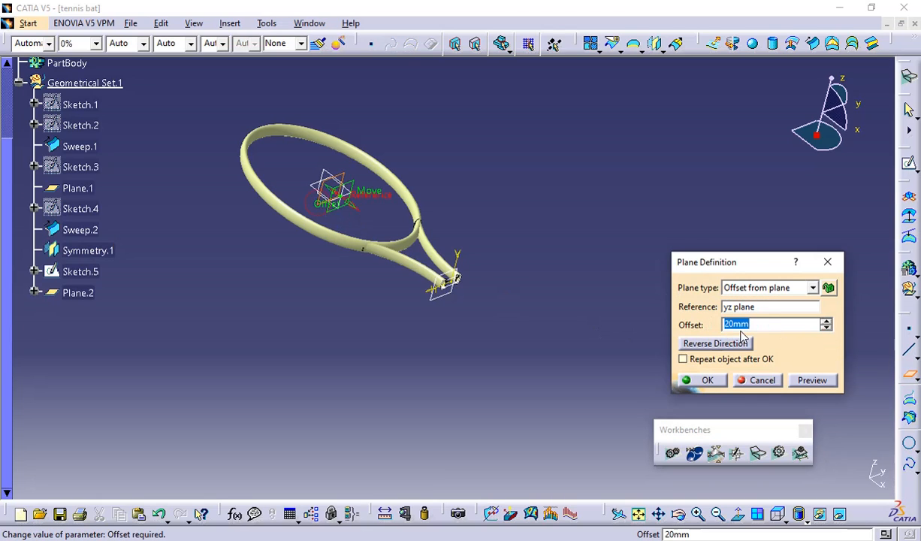
type("20mm")
double_click(766, 326)
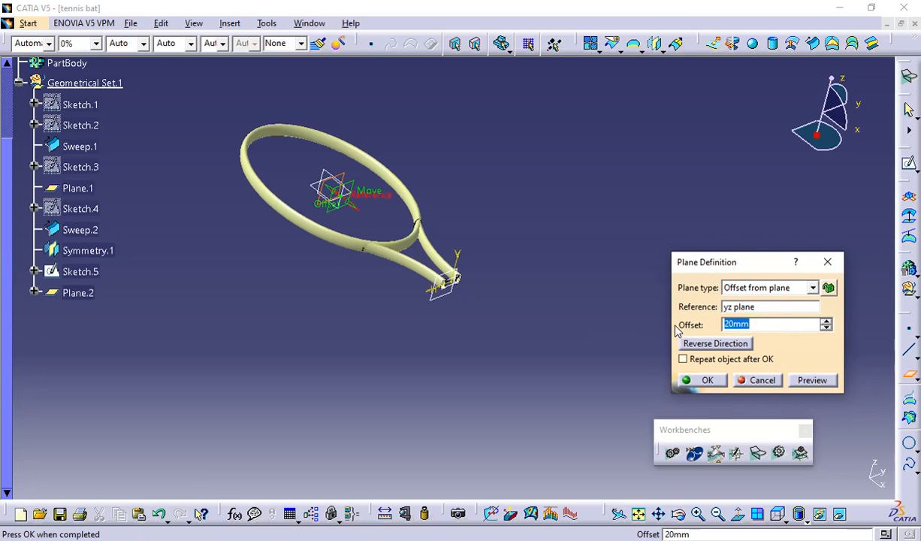
type("425")
key("Return")
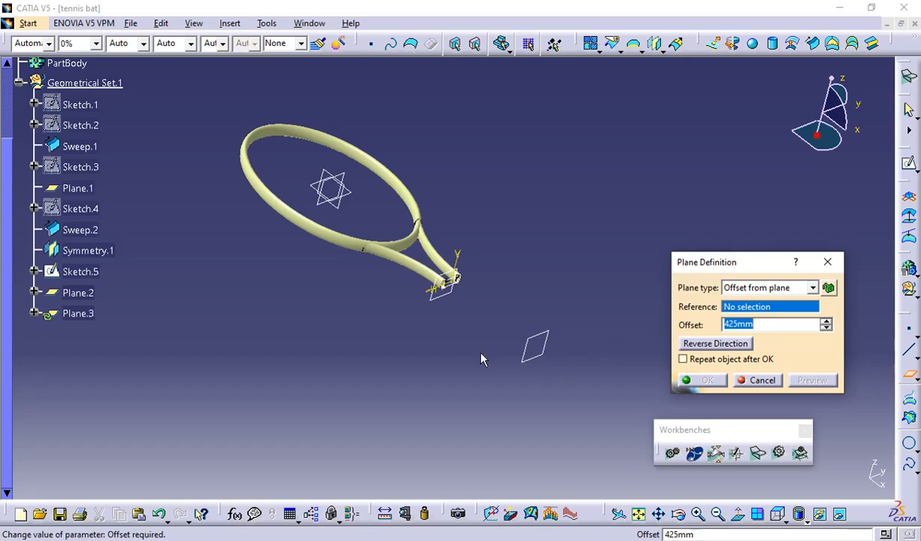
left_click(314, 204)
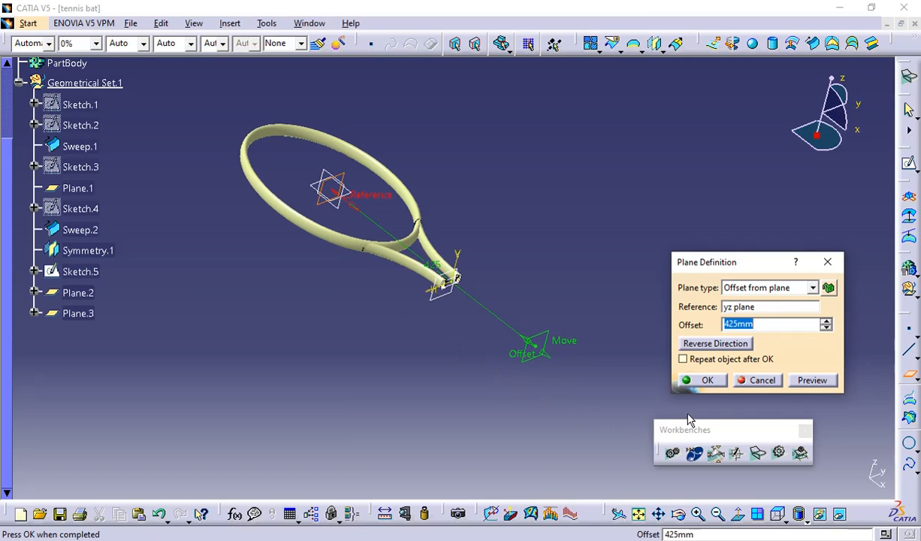
left_click(700, 380)
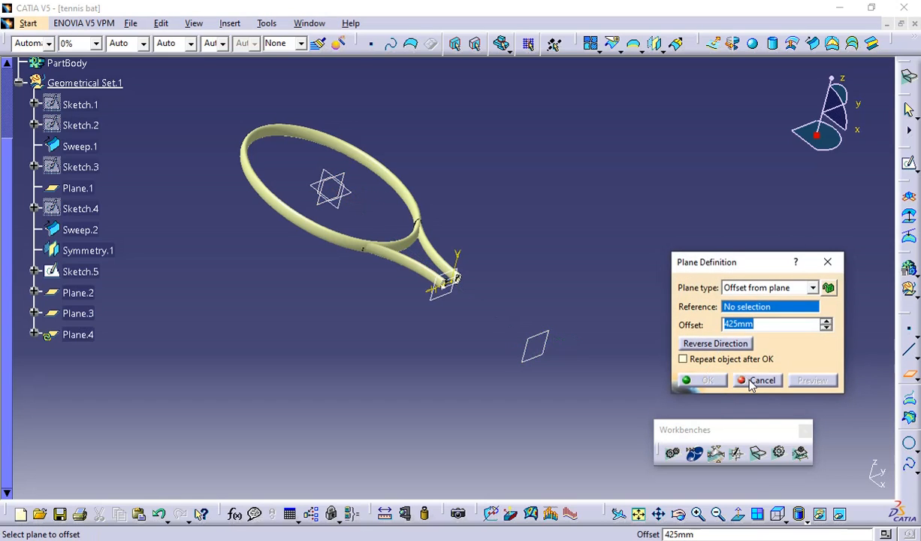
- Recheck the overall length in the PDF drawing, create a plane offset 550 mm from the yz plane, and close the plane command
left_click(326, 205)
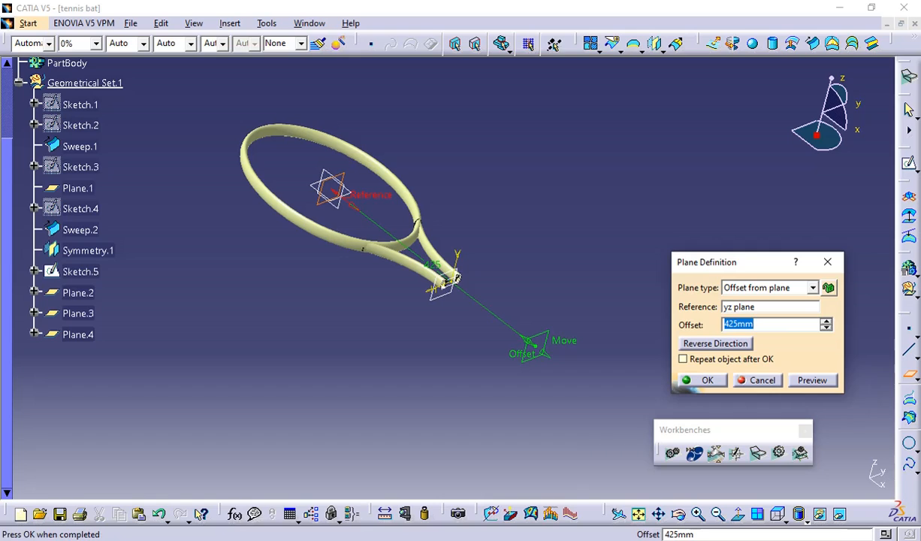
key("alt+Tab")
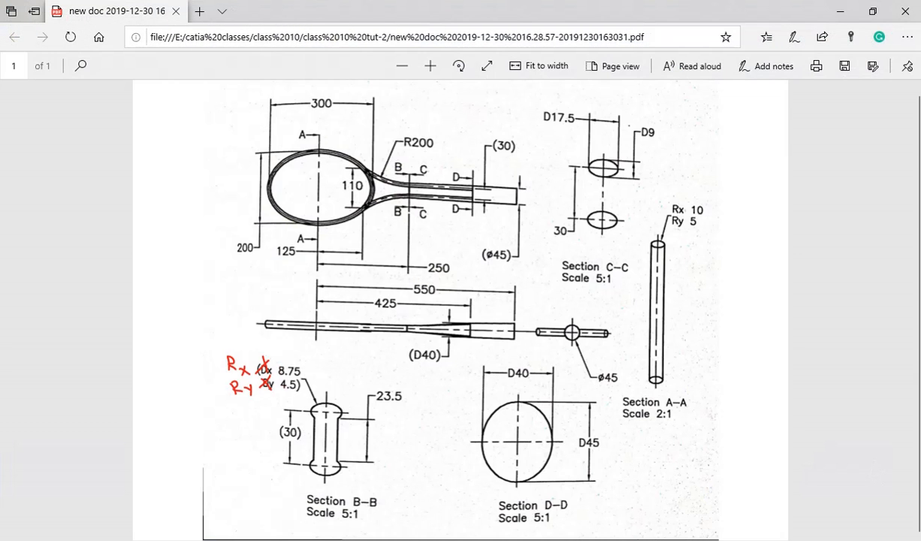
key("alt+Tab")
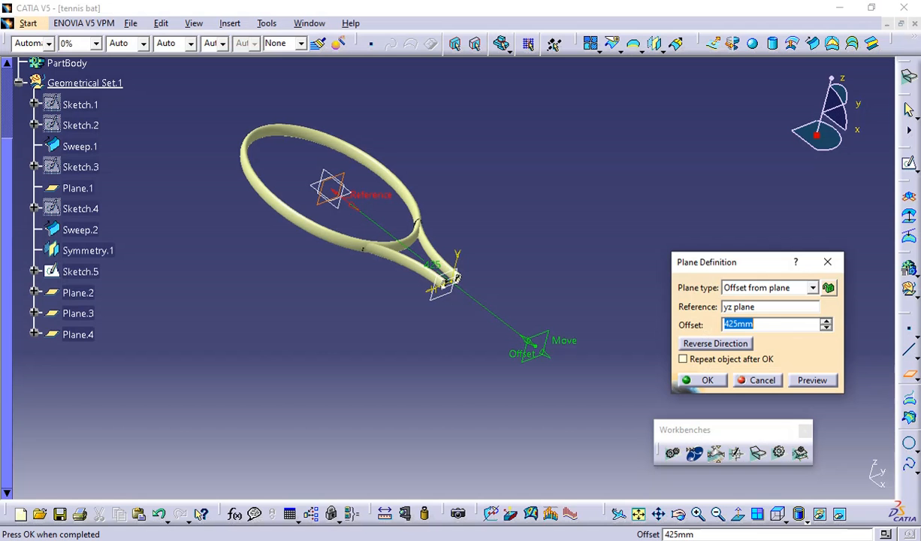
type("550")
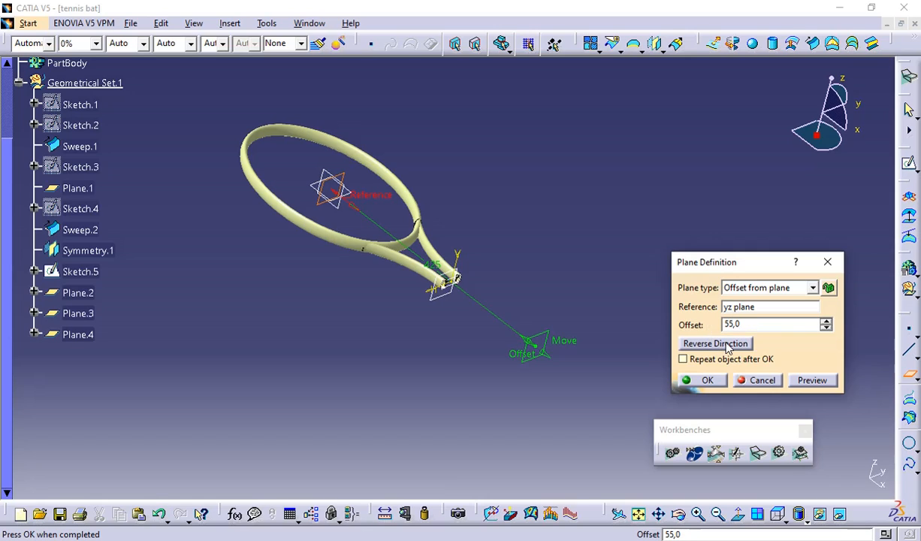
left_click(795, 380)
left_click(710, 381)
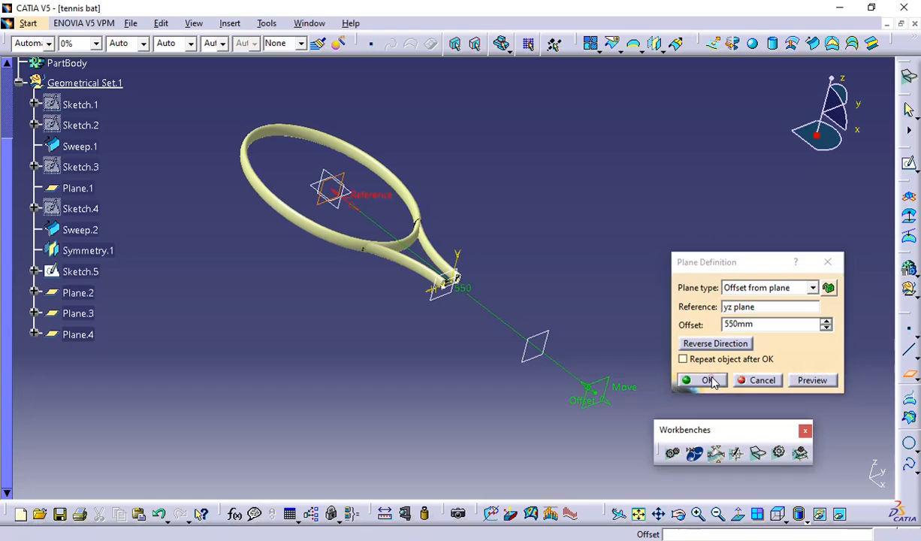
left_click(742, 379)
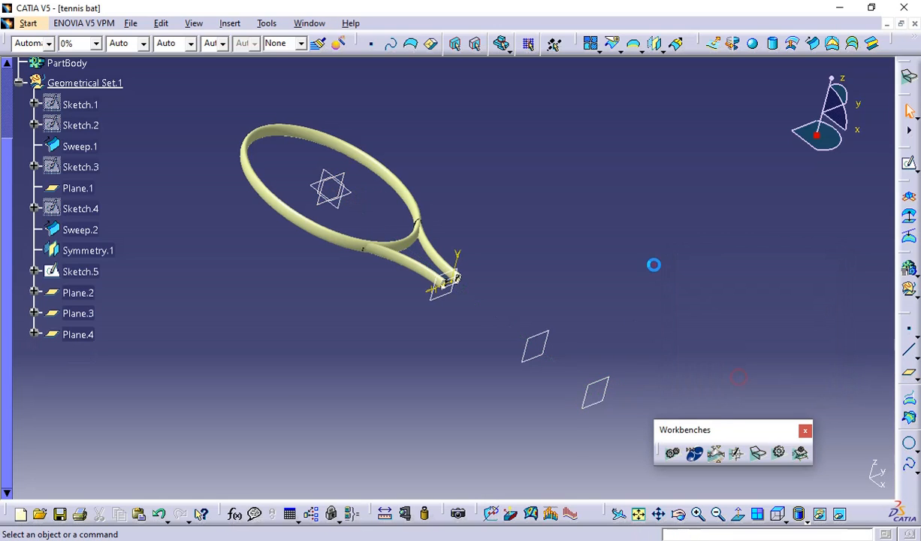
- Start a sketch on the plane at 425 mm and check section D-D in the PDF drawing
middle_click_drag(653, 264, 608, 301)
middle_click_drag(623, 328, 597, 317)
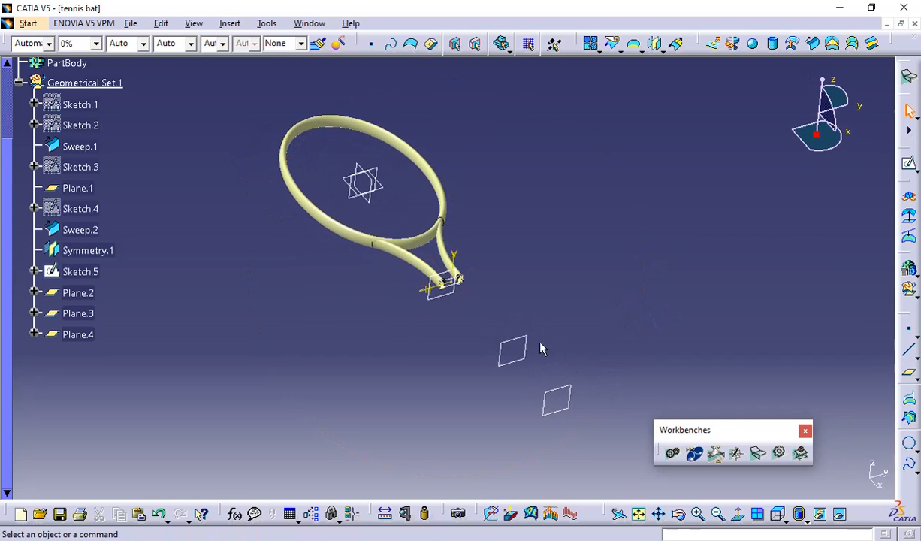
left_click(526, 349)
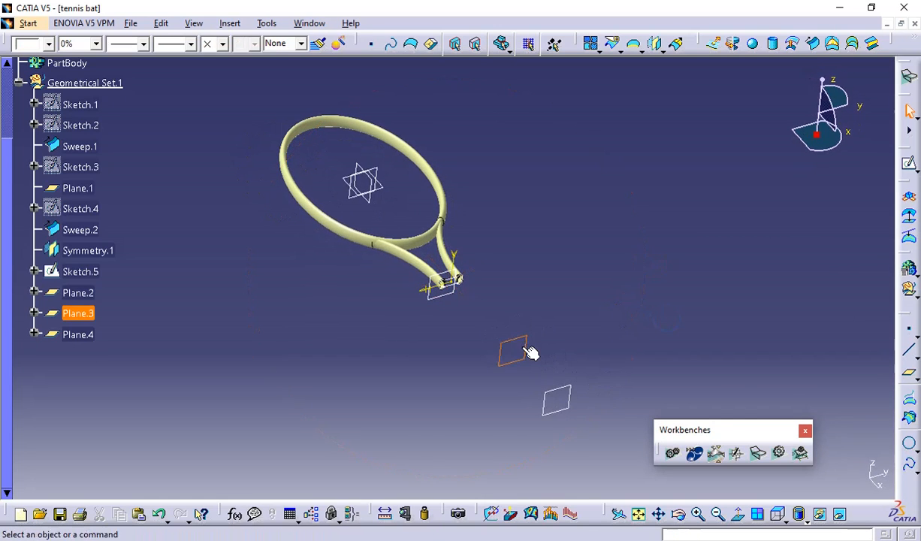
left_click(909, 163)
middle_click_drag(732, 198, 569, 325)
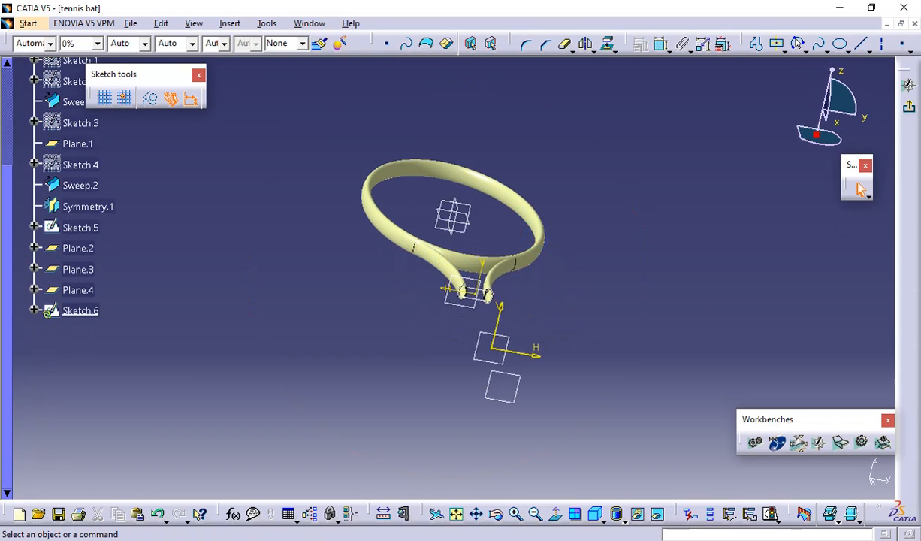
key("alt+Tab")
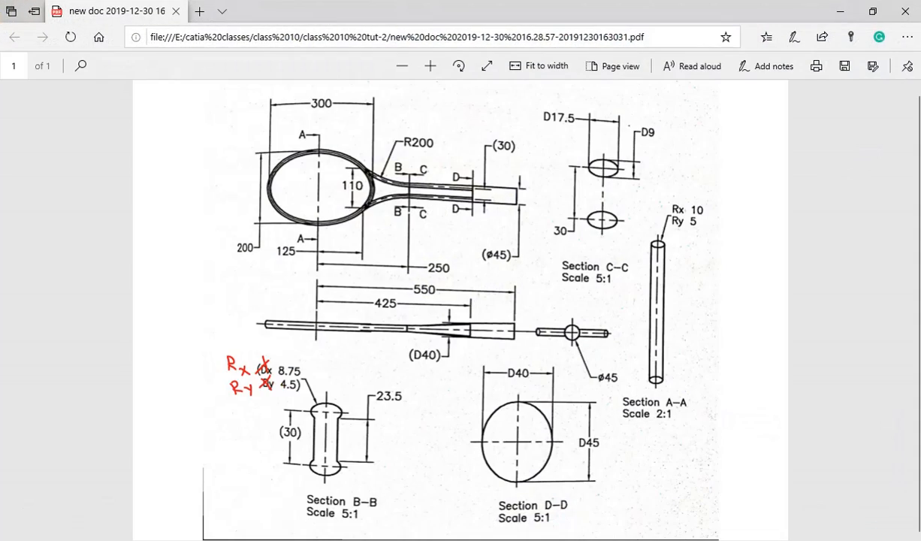
key("super+Tab")
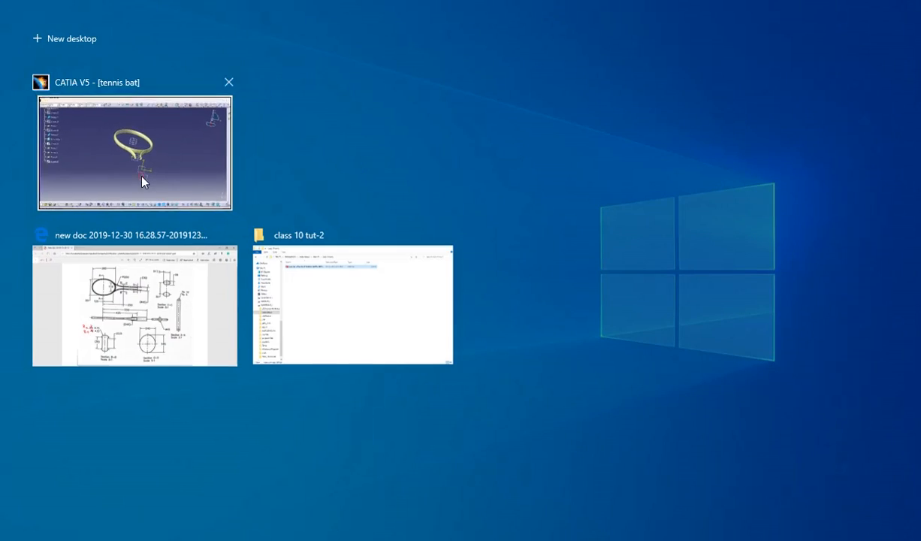
left_click(139, 174)
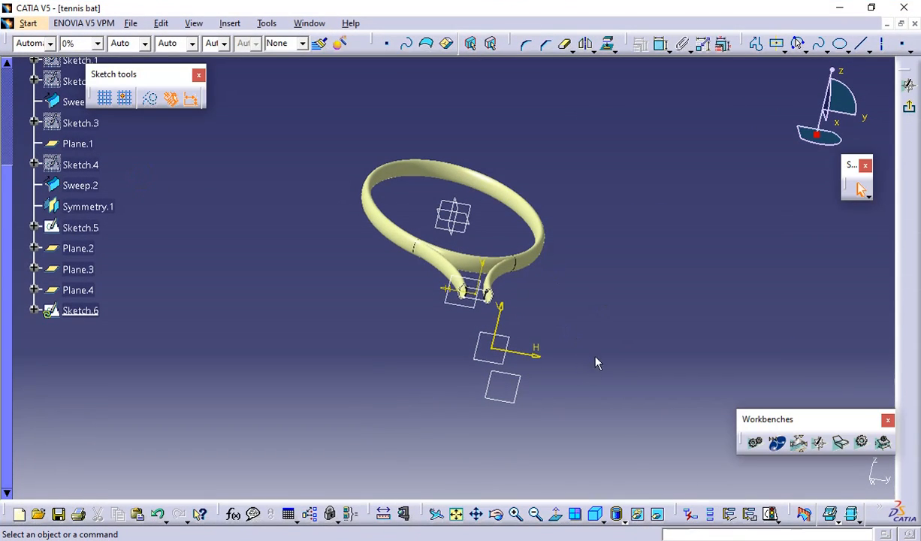
- Check section D-D in the PDF drawing and start an ellipse on the horizontal axis about 218 mm from the origin, entering a 45 mm major radius
middle_click_drag(442, 363, 503, 347)
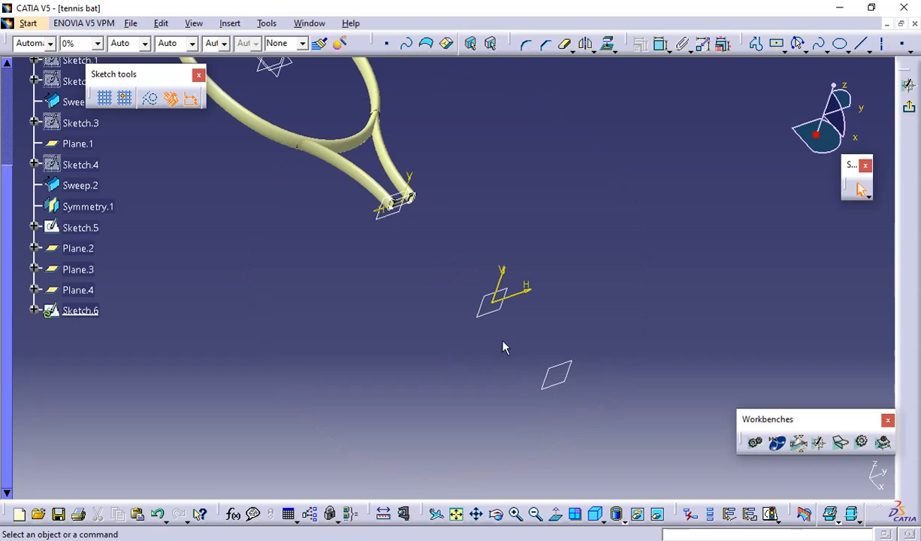
left_click(556, 513)
middle_click_drag(652, 354, 647, 312)
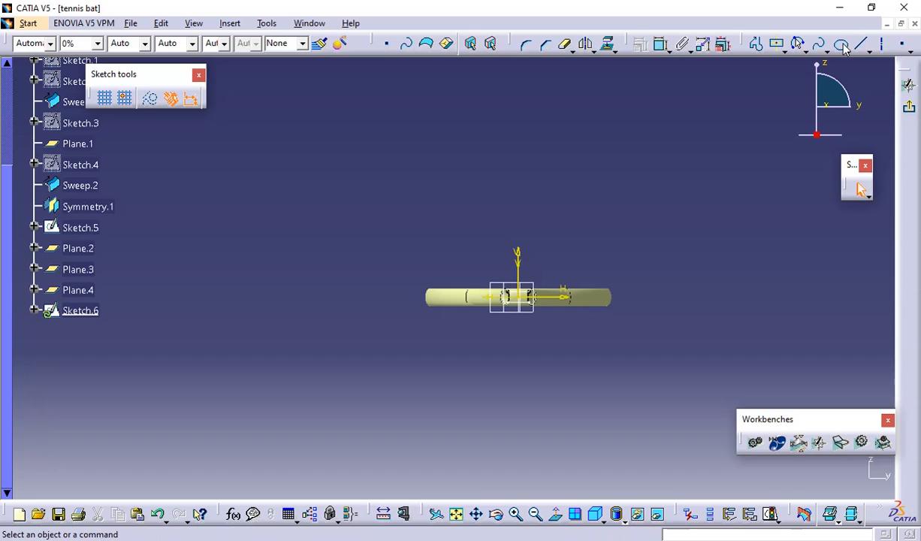
key("alt+Tab")
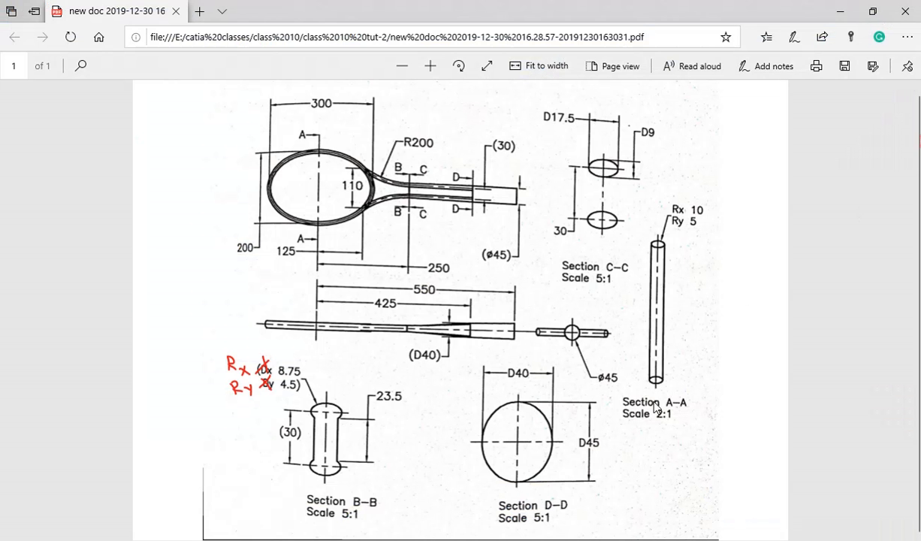
key("alt+Tab")
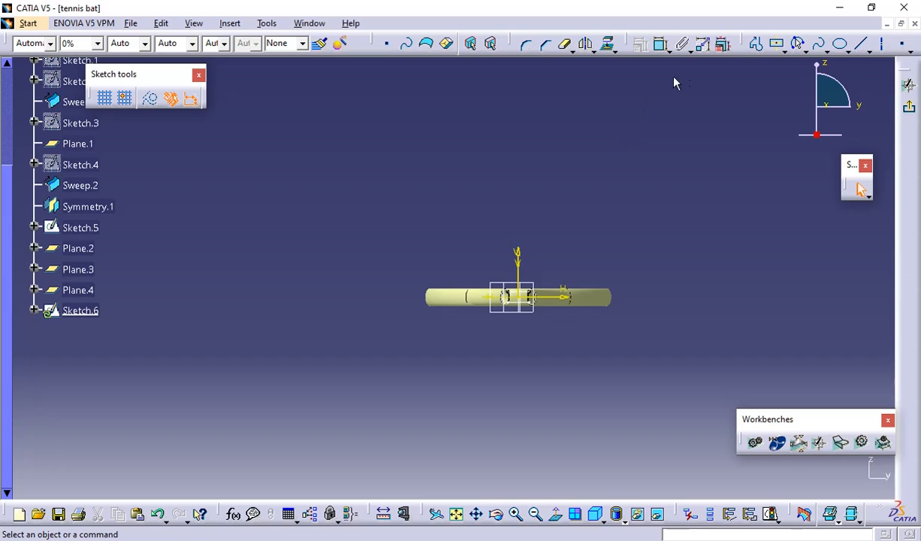
left_click(839, 43)
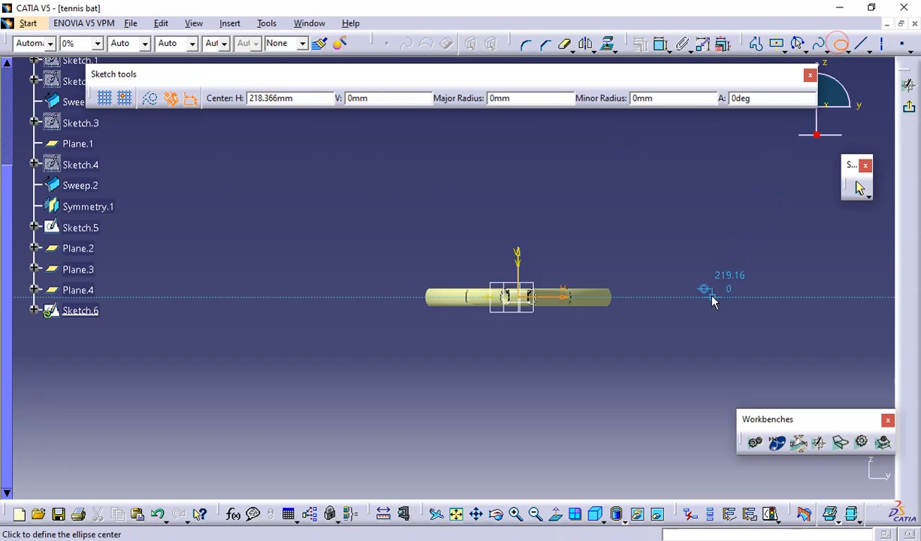
left_click(712, 299)
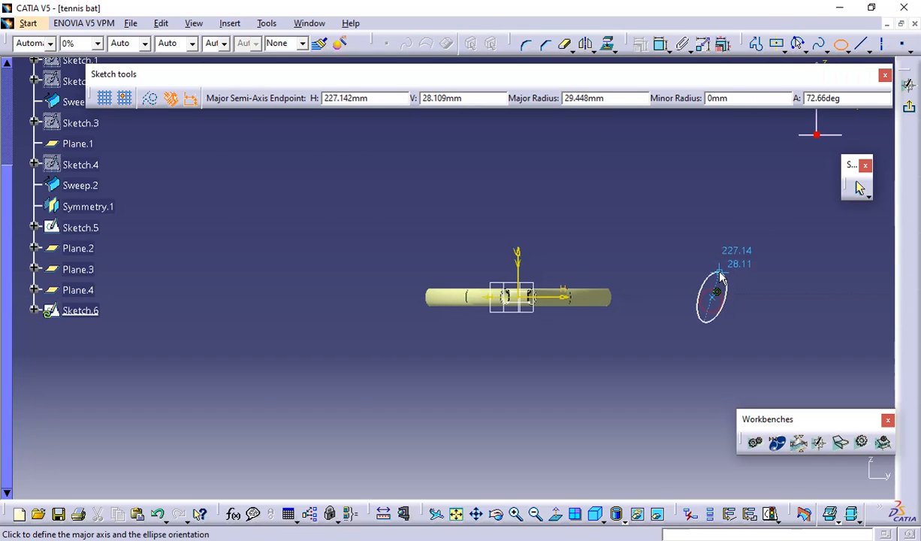
key("Tab")
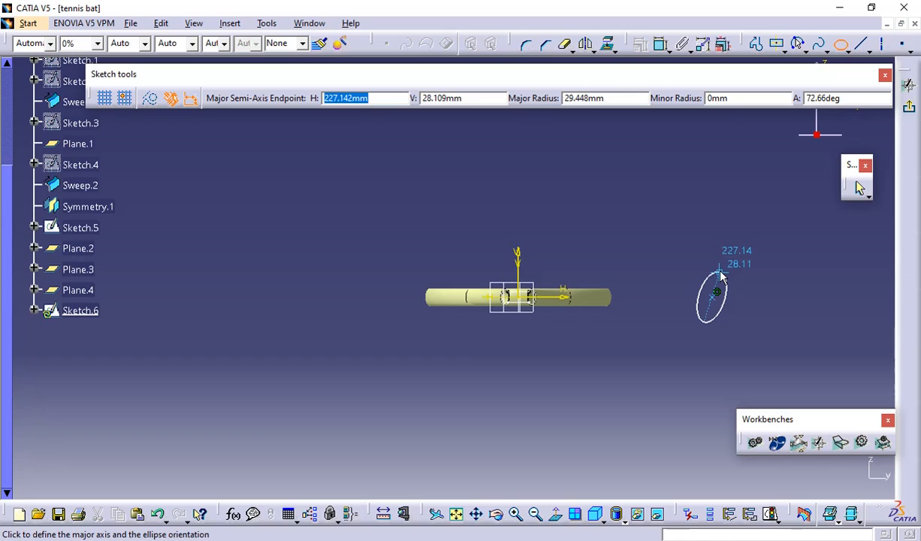
key("Tab")
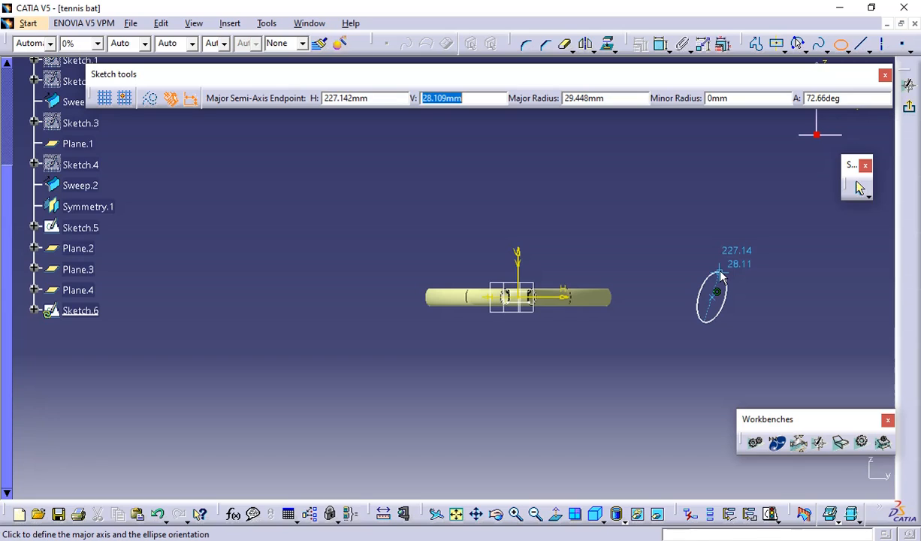
key("Tab")
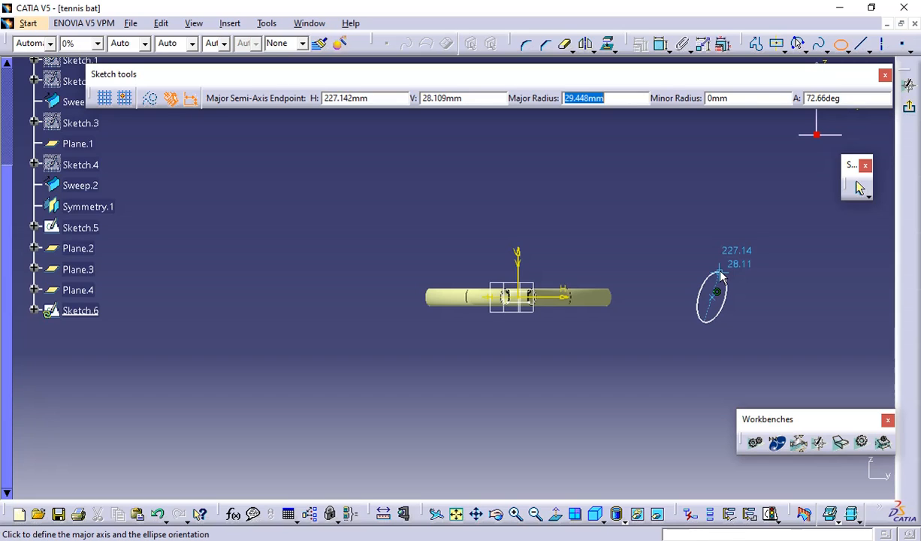
type("45")
key("Tab")
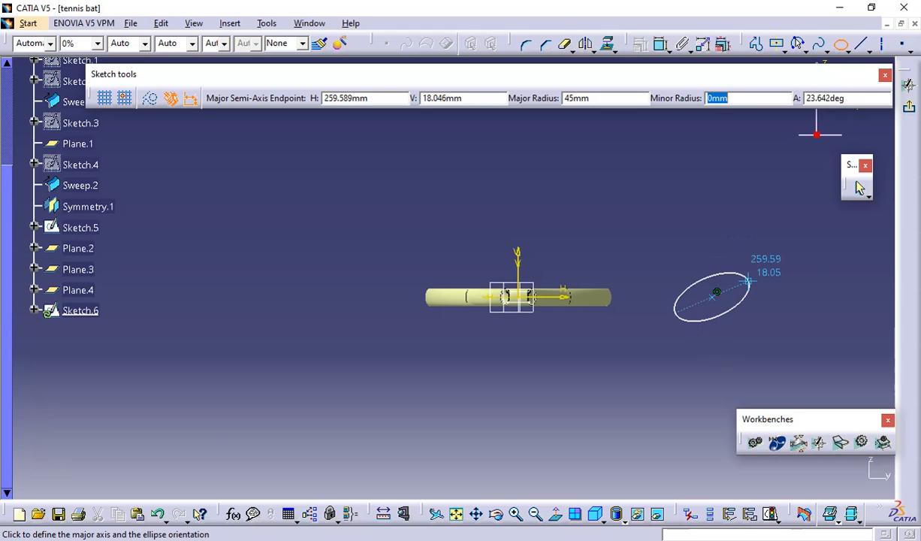
- Recheck section D-D in the drawing and complete the ellipse with major radius 45/2 mm, minor radius 20 mm and angle 0
key("alt+Tab")
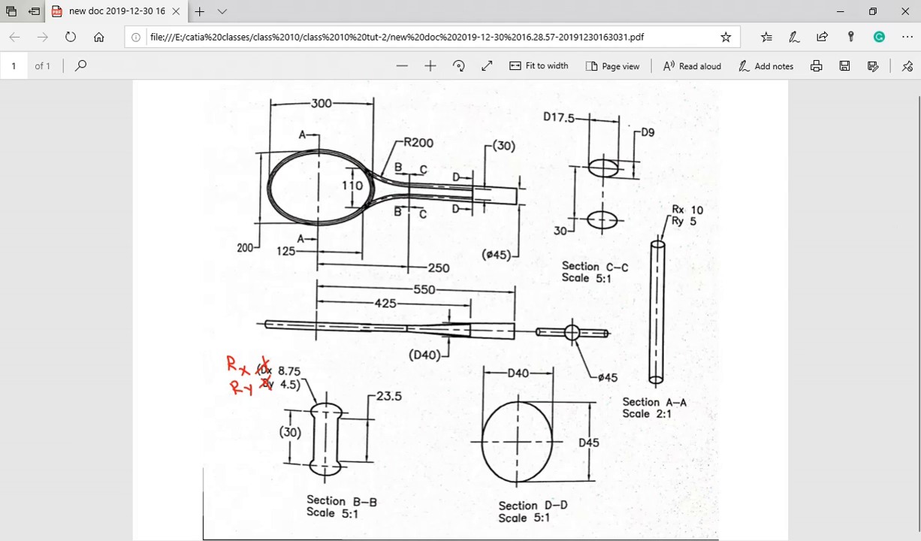
key("alt+Tab")
left_click(487, 97)
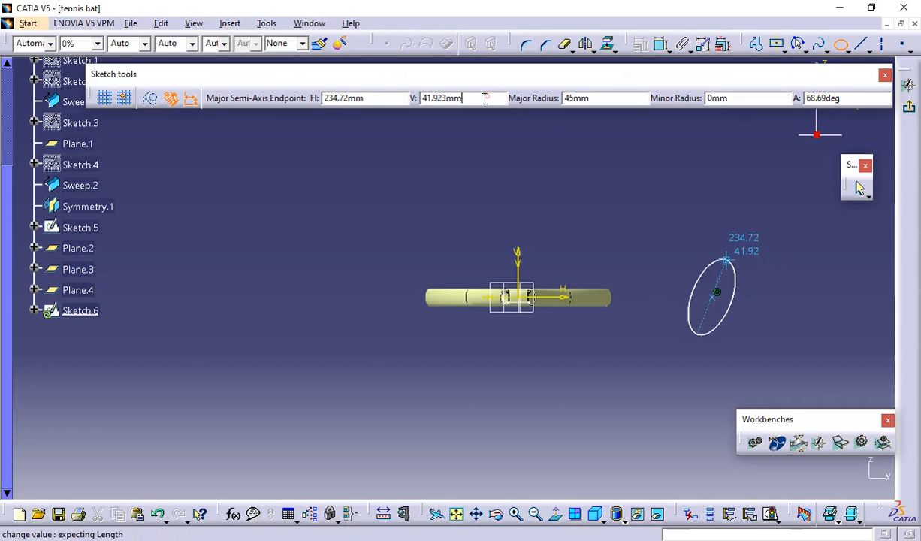
left_click(563, 100)
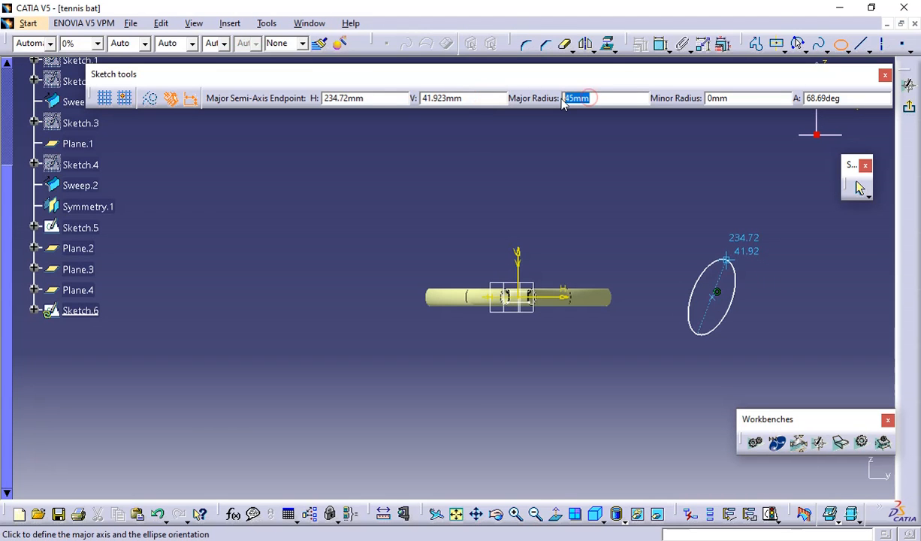
type("45/2")
key("Tab")
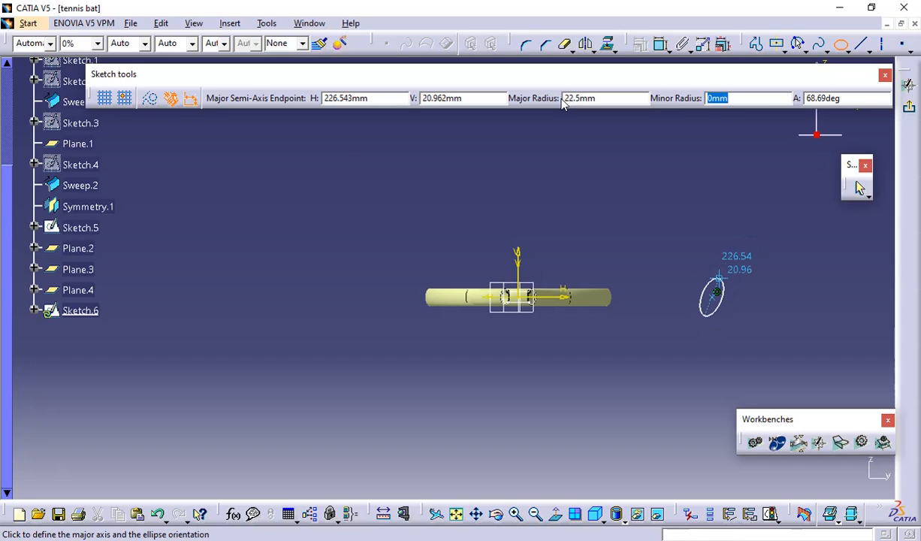
type("20")
key("Tab")
type("0")
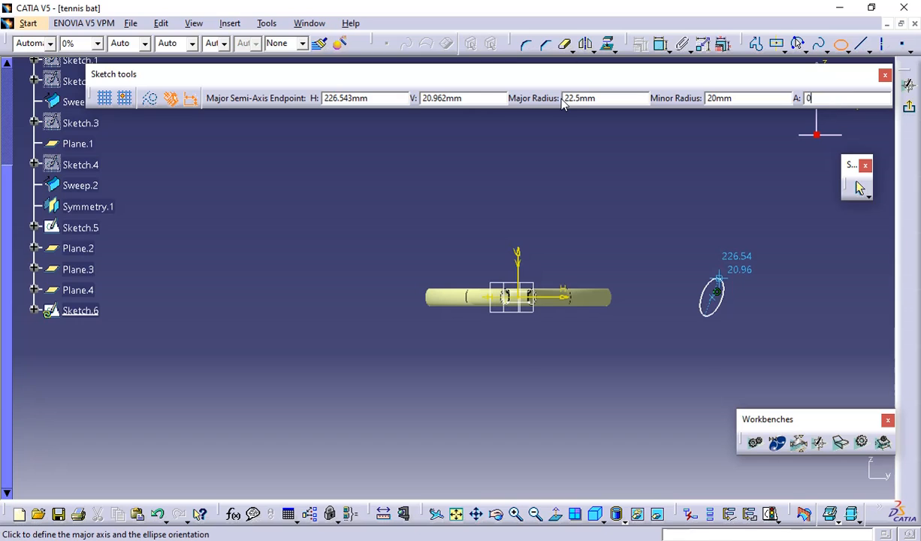
key("Return")
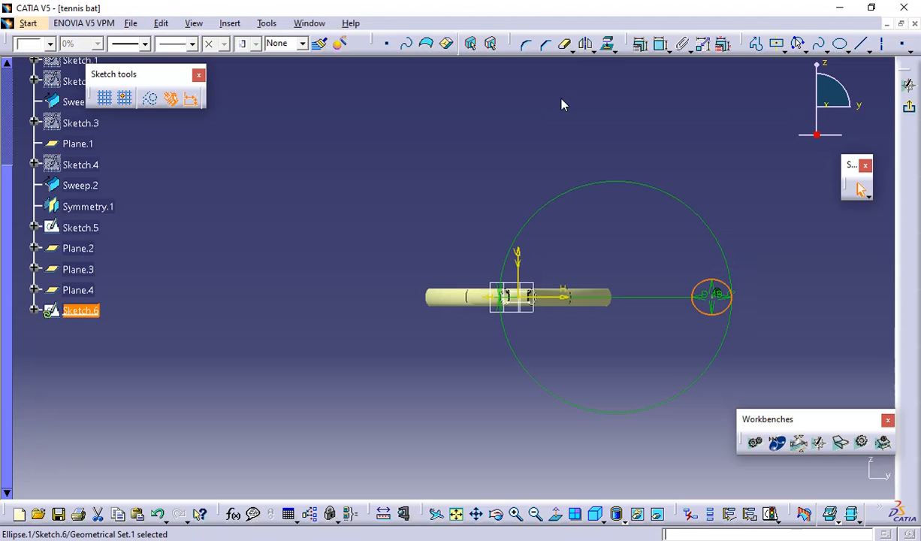
left_click(562, 100)
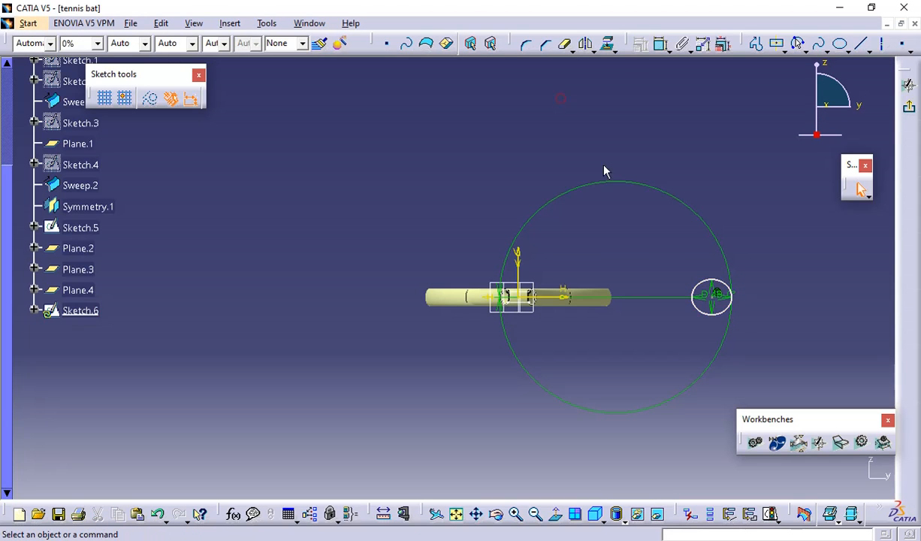
- Constrain the ellipse's centre to be coincident with the sketch origin
middle_click_drag(772, 314, 756, 202)
left_click(772, 308)
middle_click_drag(552, 196, 72, 142)
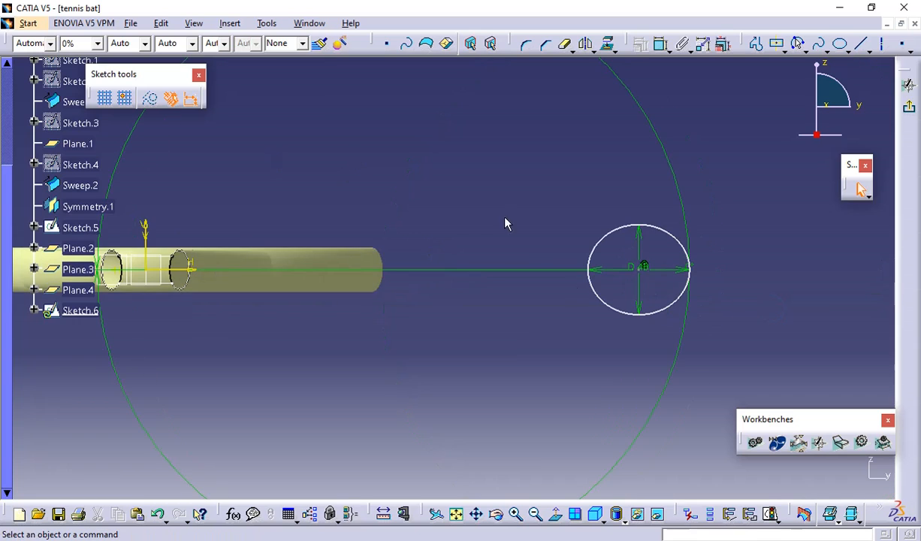
mouse_move(592, 317)
middle_mouse_down()
mouse_move(565, 249)
mouse_move(588, 323)
mouse_move(581, 306)
middle_mouse_up()
left_click(592, 317)
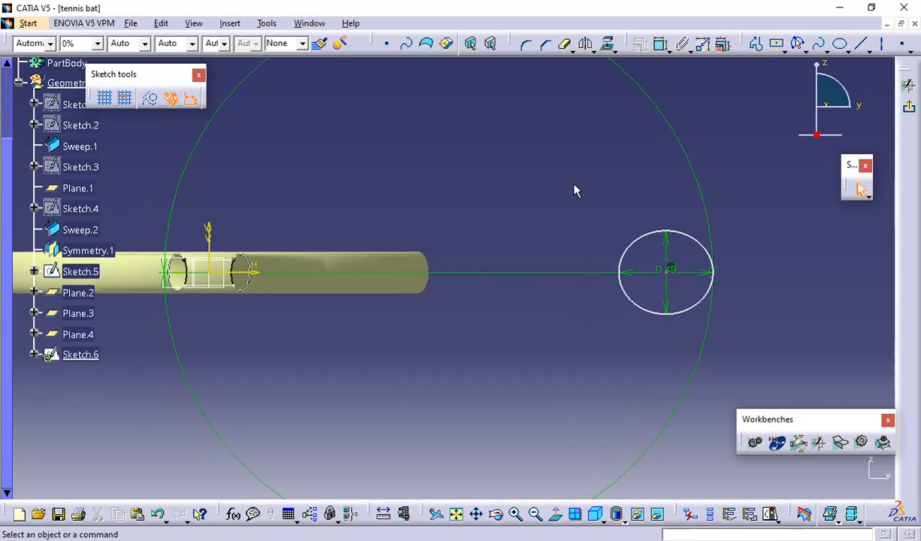
left_click(659, 47)
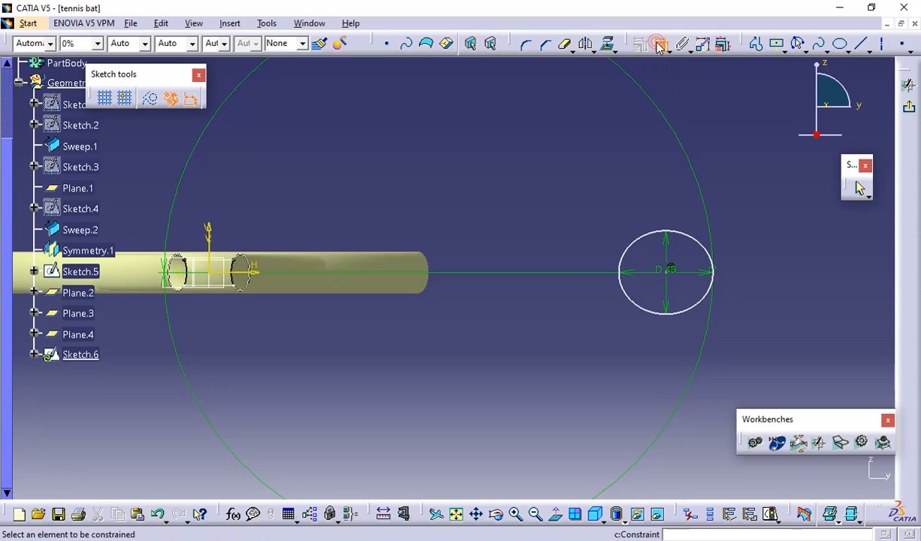
left_click(670, 271)
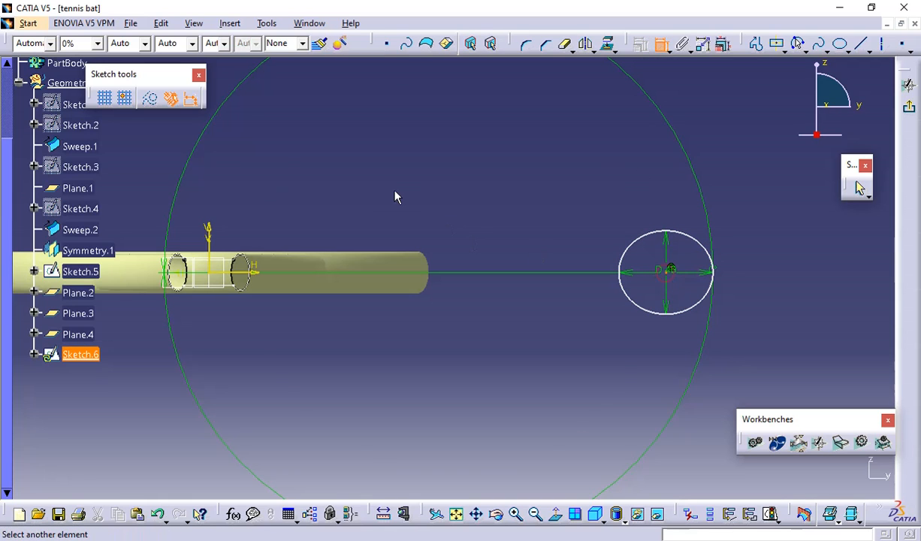
middle_click_drag(394, 191, 414, 242)
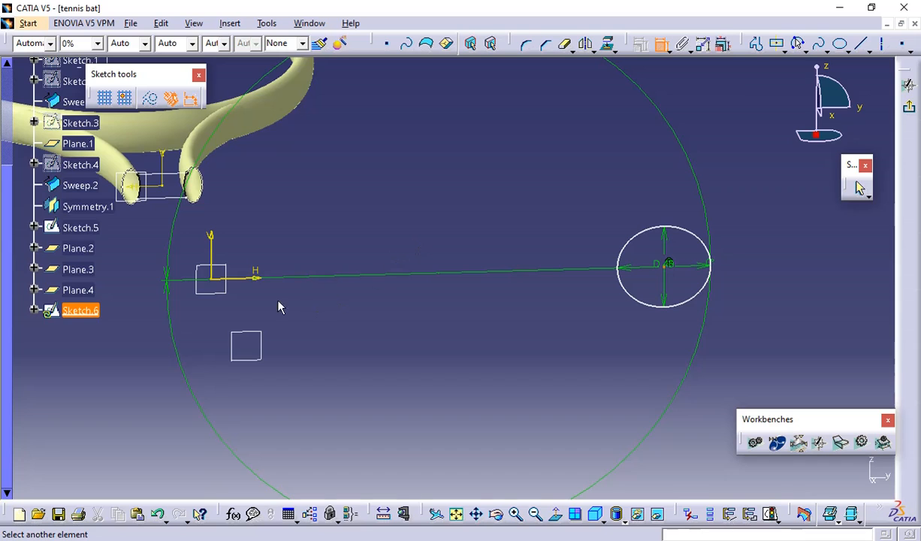
left_click(213, 277)
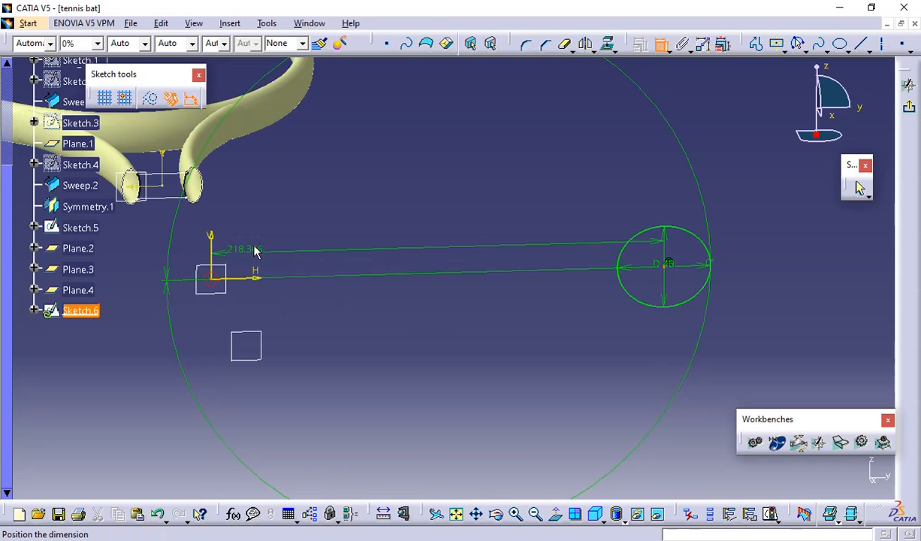
right_click(289, 181)
left_click(339, 284)
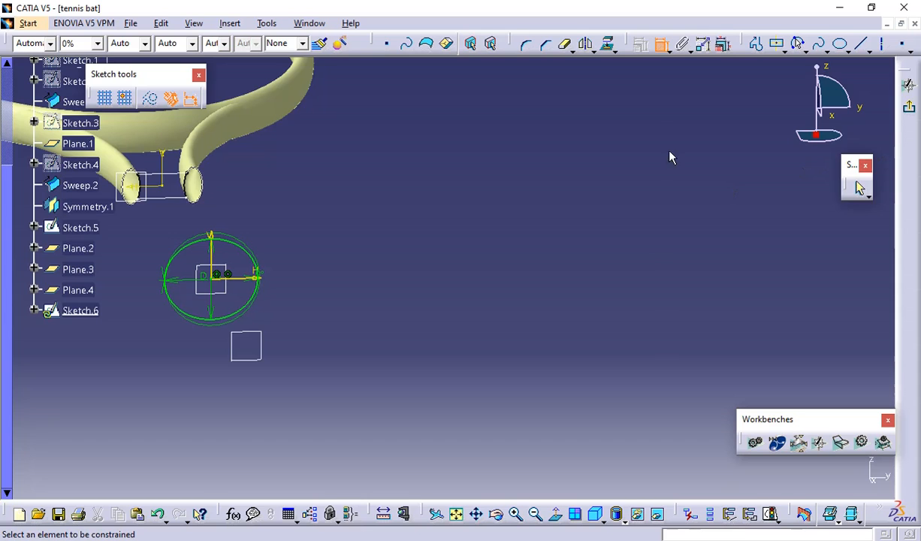
- Compare the centred ellipse and the open frame ends with the PDF section views, and exit the sketch
middle_click_drag(487, 171, 640, 203)
mouse_move(427, 240)
middle_mouse_down()
mouse_move(467, 232)
mouse_move(469, 211)
middle_mouse_up()
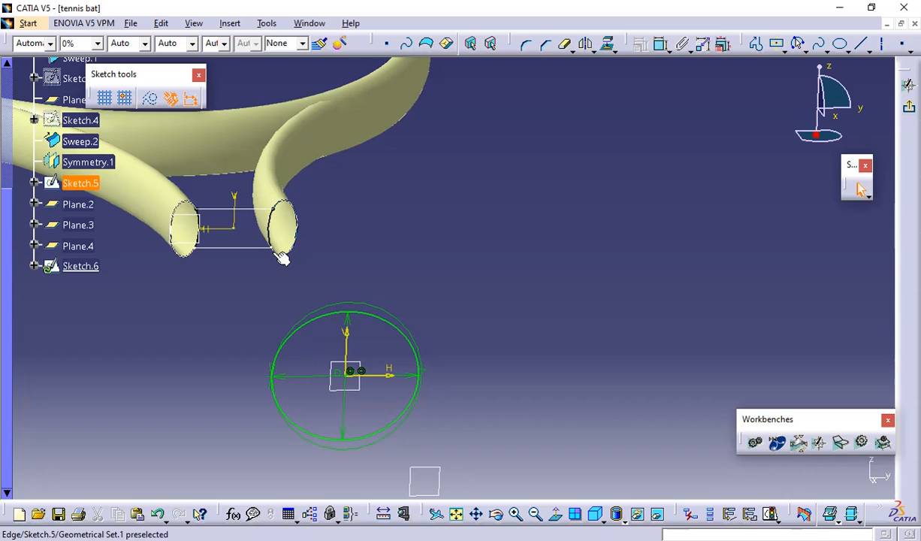
middle_click_drag(275, 253, 341, 267)
scroll(450, 210, "down", 1)
middle_click_drag(450, 210, 458, 199)
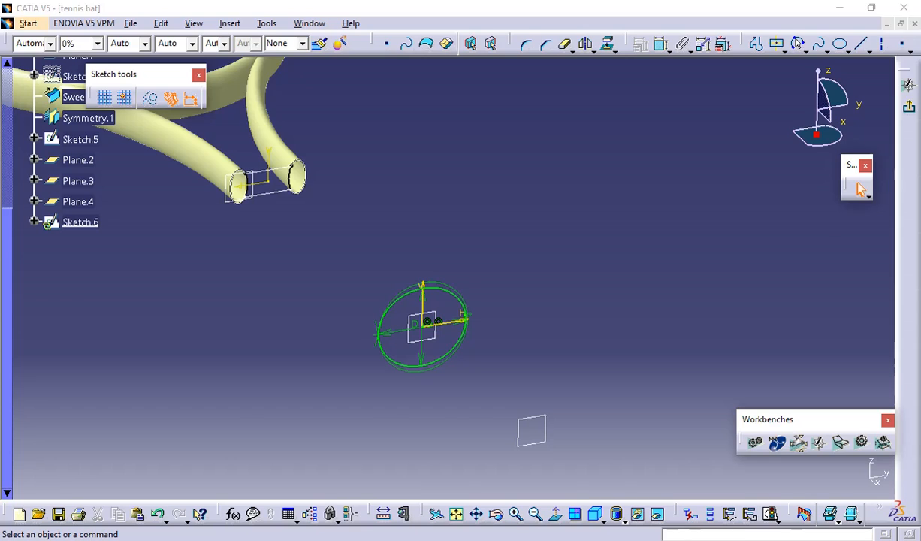
key("alt+Tab")
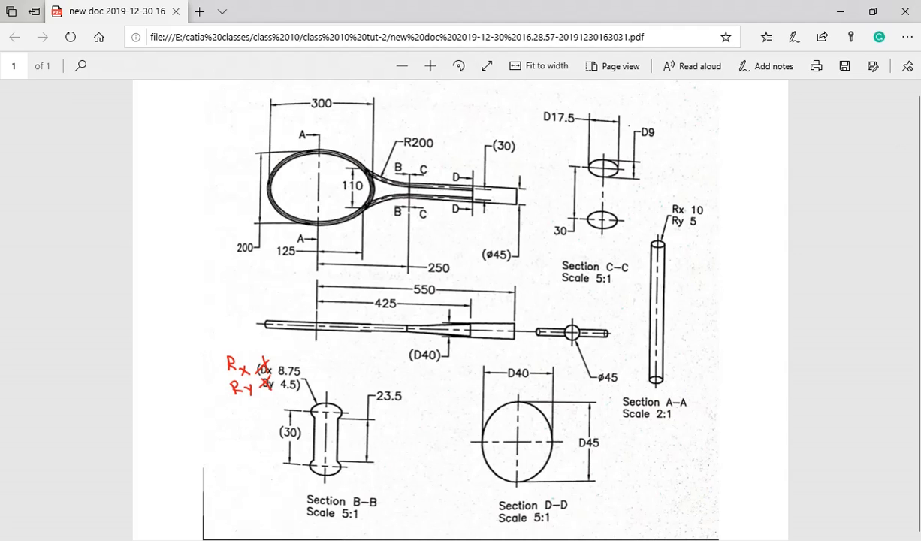
key("alt+Tab")
left_click(337, 234)
mouse_move(337, 233)
middle_mouse_down()
mouse_move(353, 176)
mouse_move(524, 239)
middle_mouse_up()
left_click(442, 213)
mouse_move(441, 214)
middle_mouse_down()
mouse_move(450, 166)
mouse_move(546, 235)
mouse_move(572, 316)
middle_mouse_up()
left_click(545, 236)
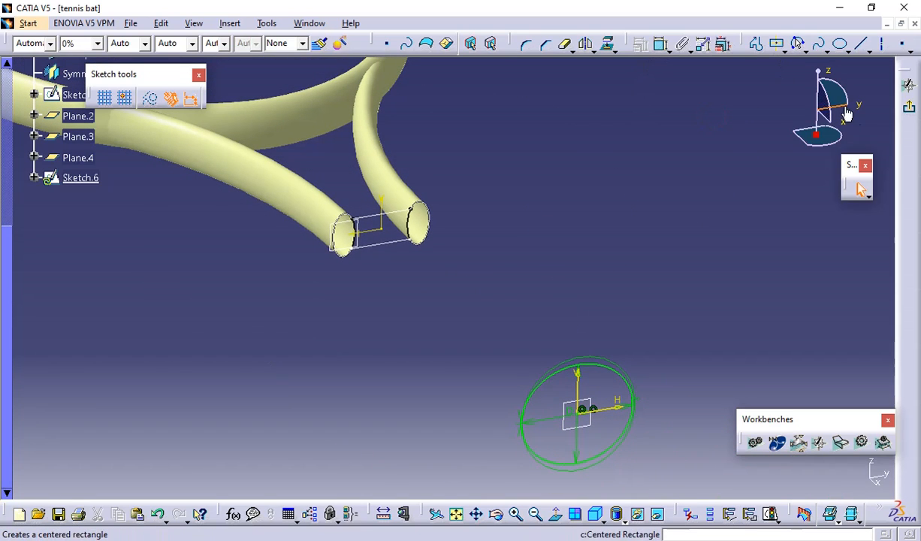
left_click(905, 113)
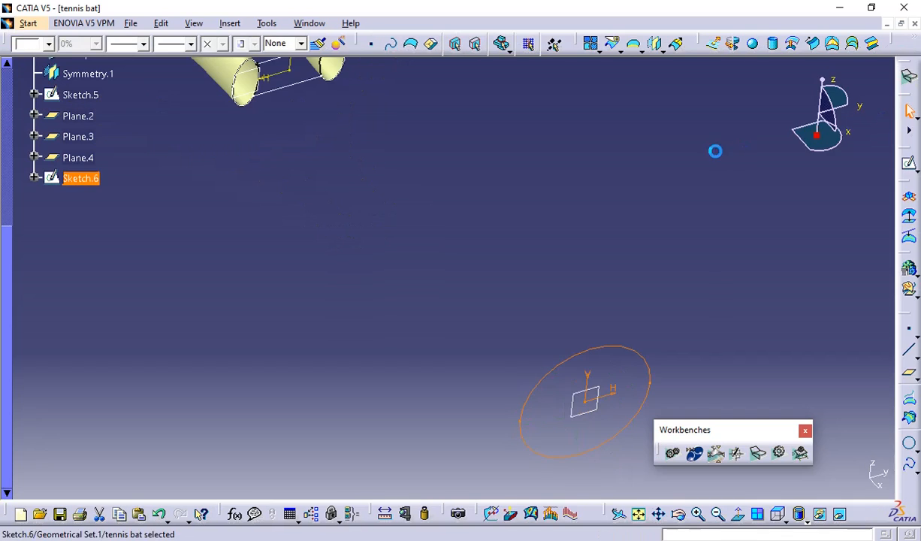
- Try to create a multi-sections surface using the profile at the frame ends, Sketch.5, as its first section, and cancel the command
left_click(854, 47)
middle_click_drag(530, 215, 672, 216)
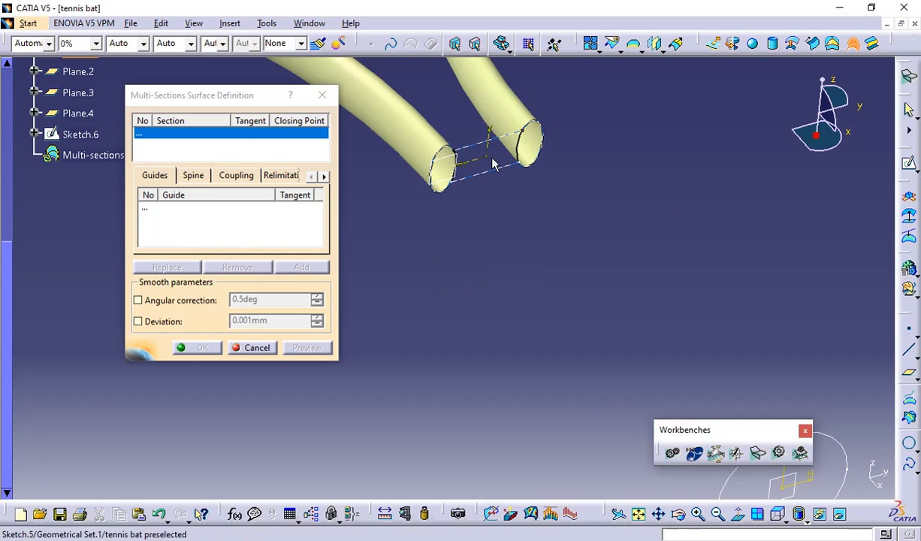
left_click(471, 154)
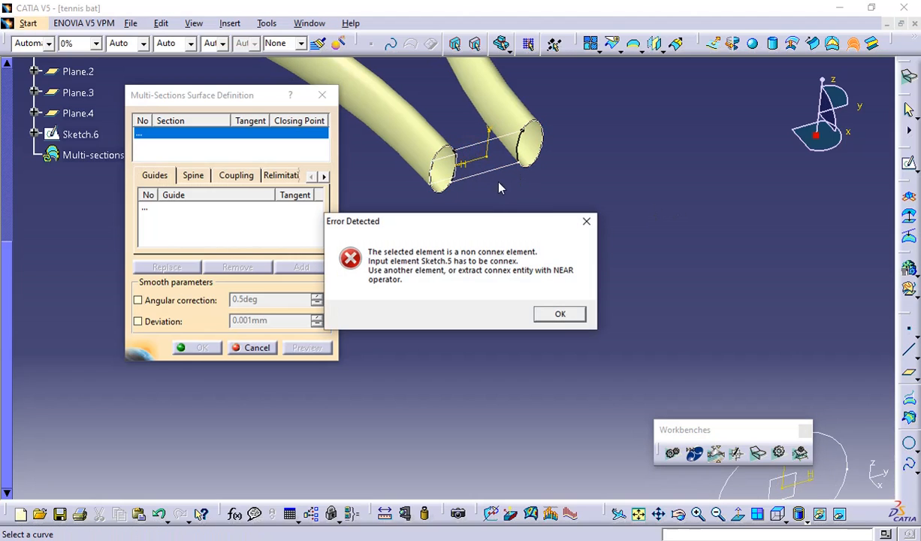
left_click(560, 315)
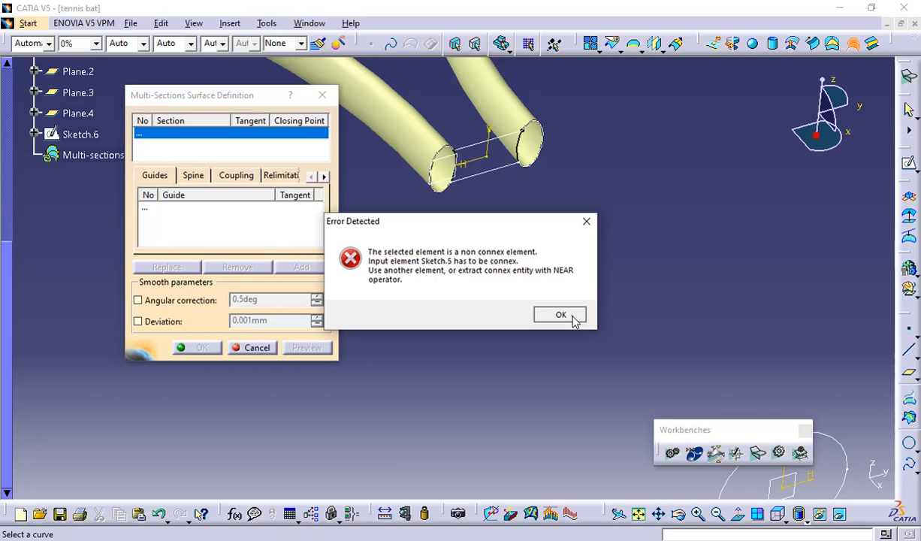
left_click(255, 354)
left_click(239, 348)
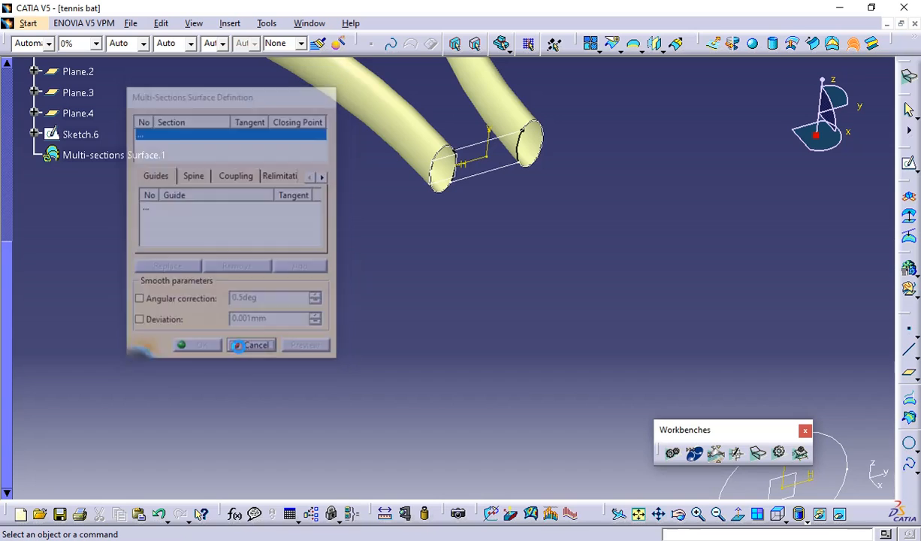
- Open the frame-end profile Sketch.5 and begin trimming its upper connecting line, converting the line's length constraint into a distance
middle_click_drag(487, 221, 479, 206)
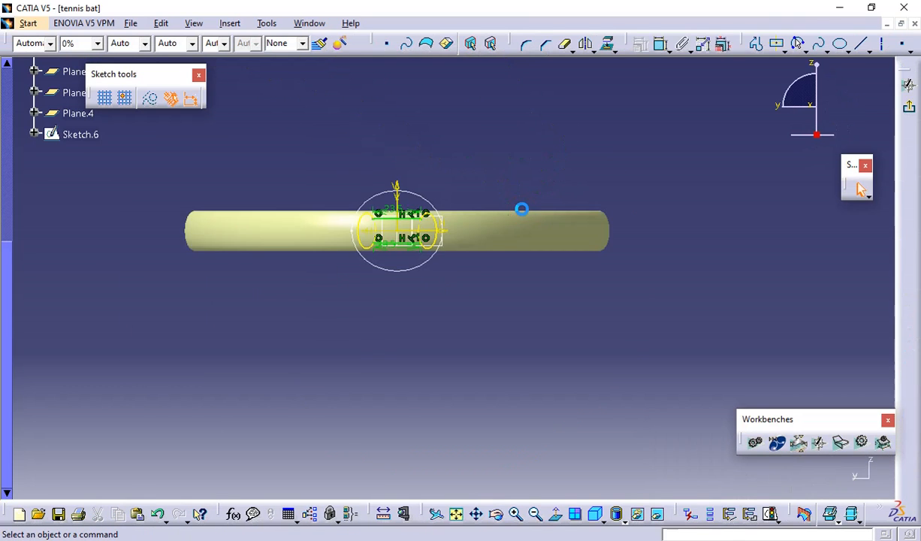
middle_click_drag(447, 282, 459, 131)
mouse_move(448, 180)
middle_mouse_down()
mouse_move(520, 324)
mouse_move(607, 438)
middle_mouse_up()
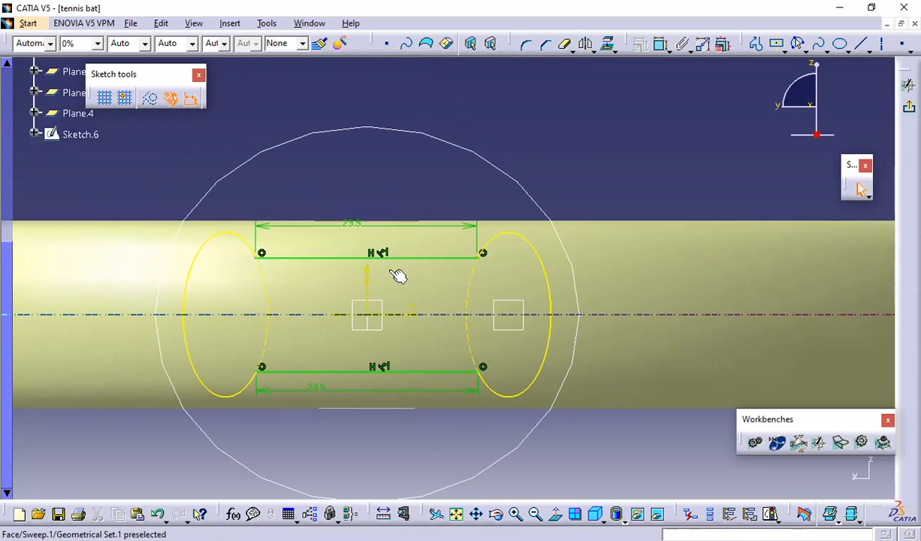
mouse_move(389, 268)
middle_mouse_down()
mouse_move(385, 222)
mouse_move(403, 138)
mouse_move(430, 97)
middle_mouse_up()
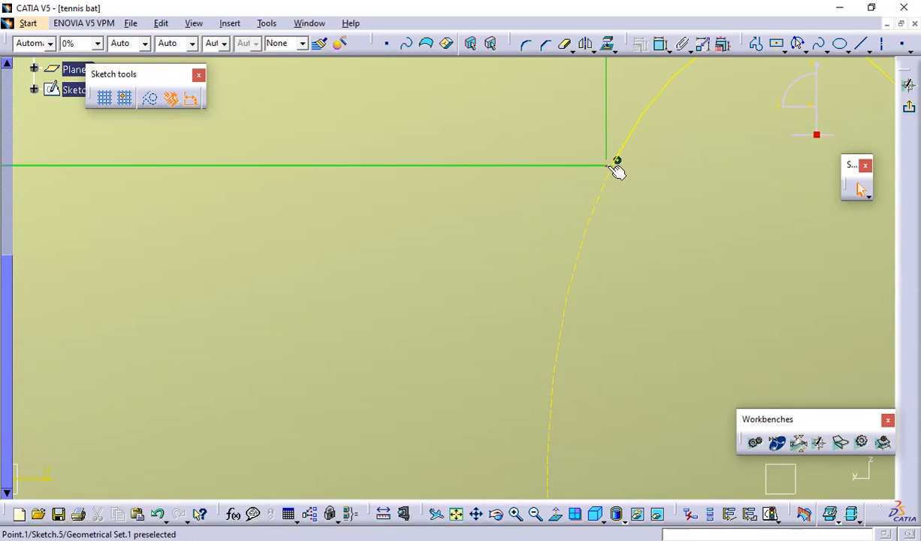
middle_click_drag(530, 153, 526, 171)
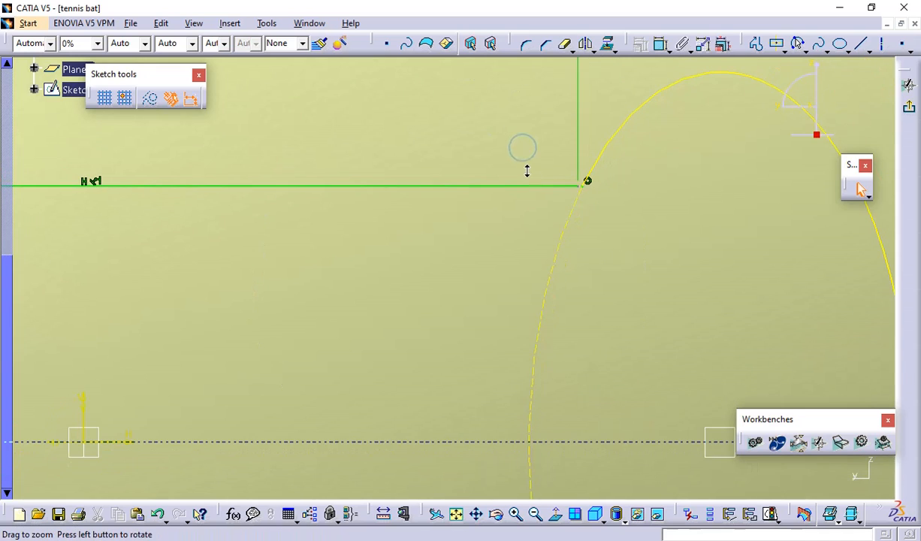
left_click(570, 51)
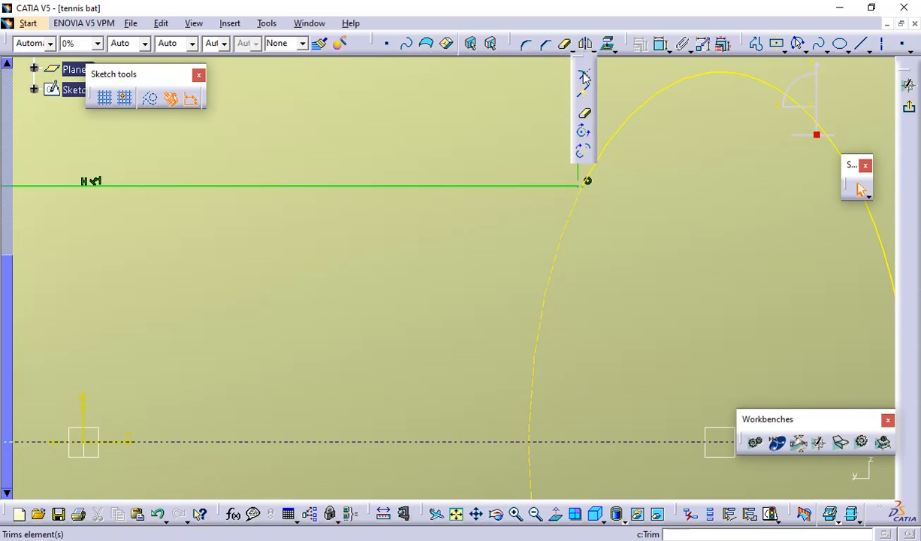
left_click(585, 75)
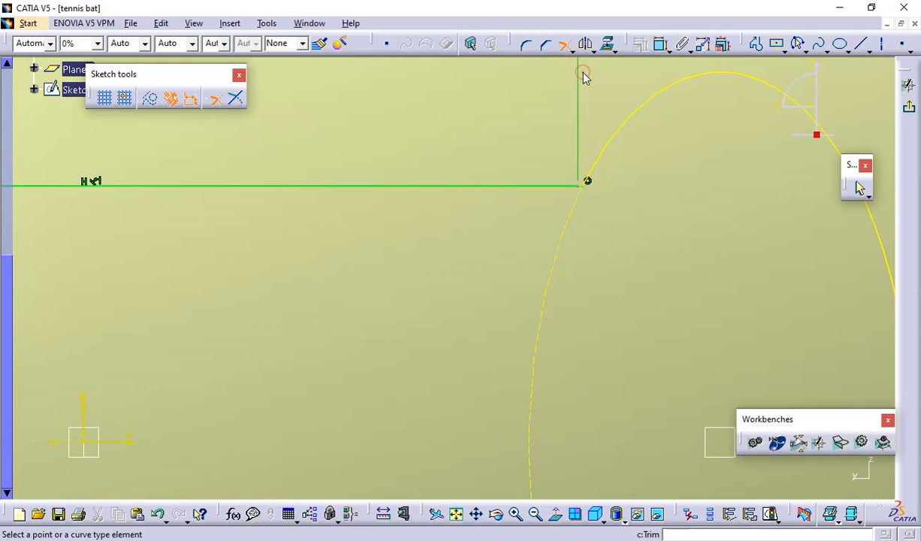
left_click(580, 186)
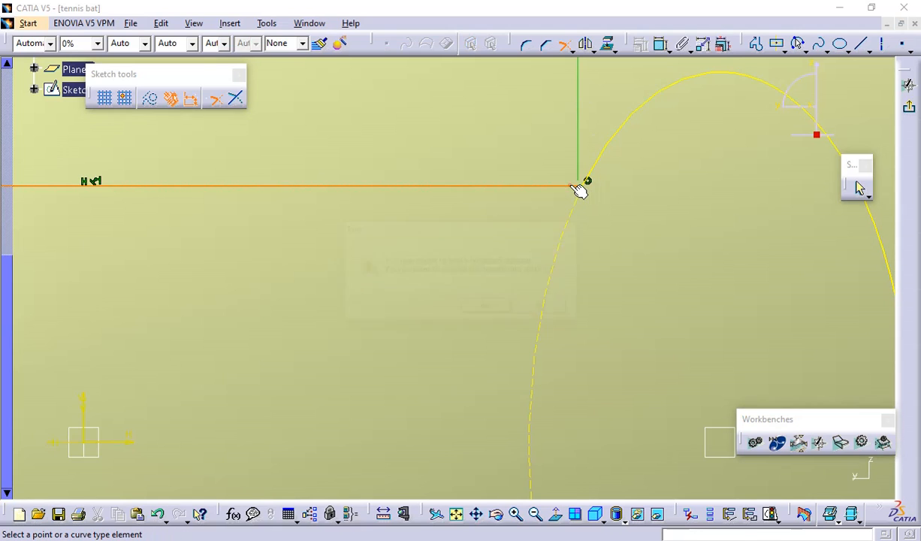
left_click(545, 307)
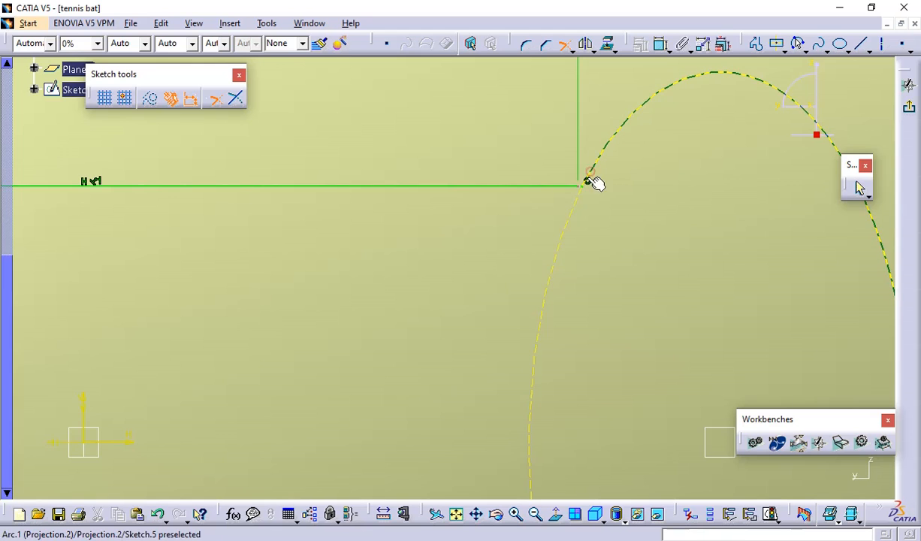
left_click(596, 181)
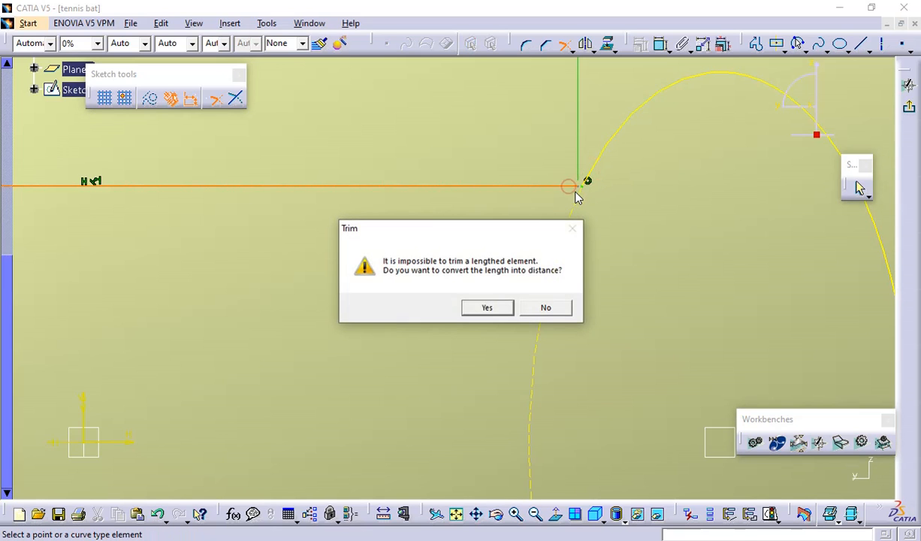
left_click(488, 307)
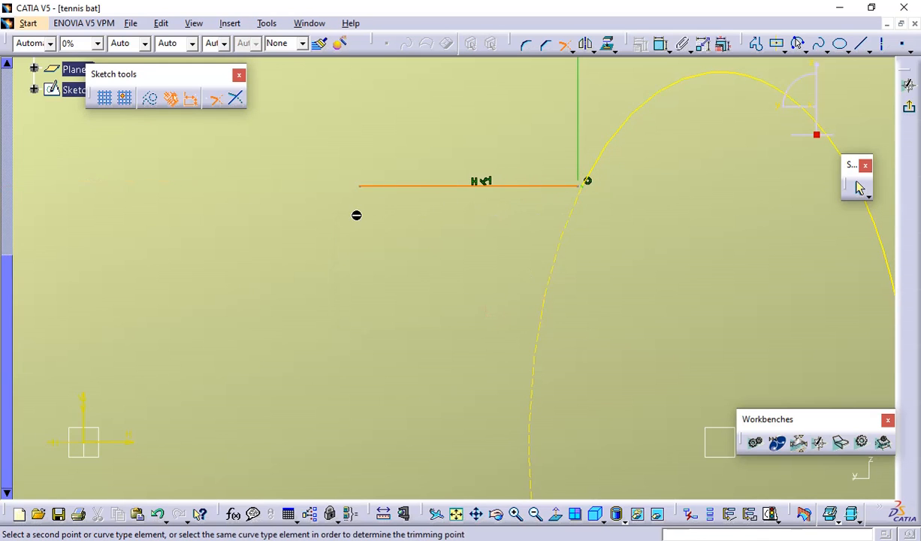
- Trim the left end of the upper connecting line to the endpoint of the left projected arc
mouse_move(355, 215)
middle_mouse_down()
mouse_move(555, 221)
mouse_move(568, 328)
middle_mouse_up()
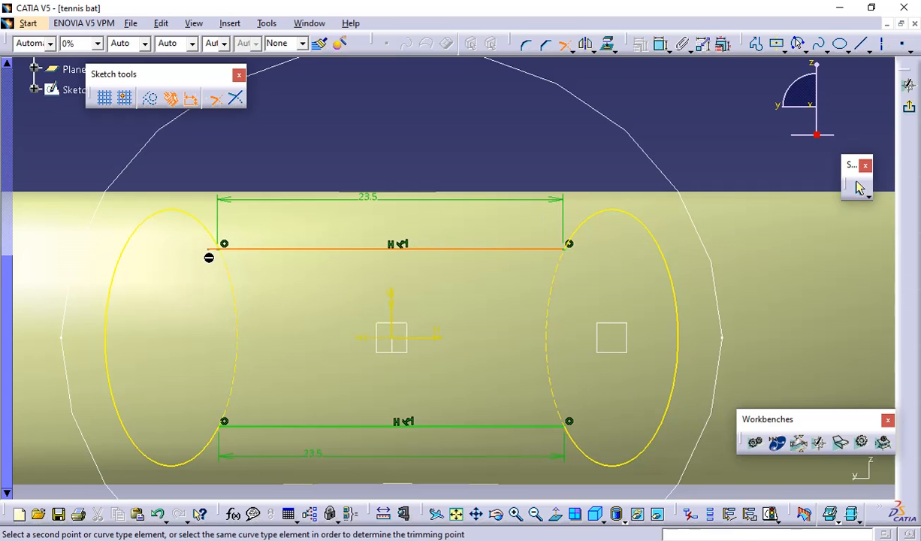
middle_click_drag(222, 252, 749, 194)
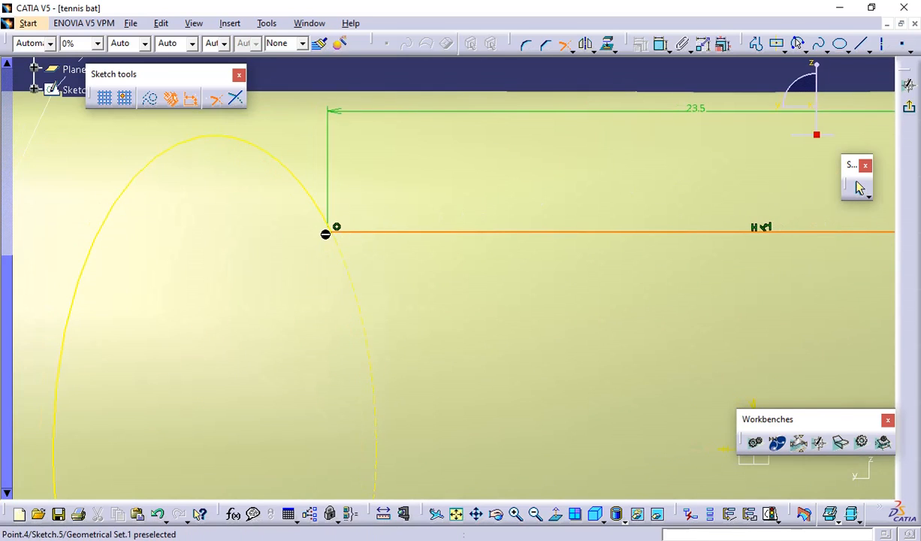
mouse_move(381, 231)
middle_mouse_down()
mouse_move(401, 318)
mouse_move(418, 255)
mouse_move(403, 268)
mouse_move(516, 162)
middle_mouse_up()
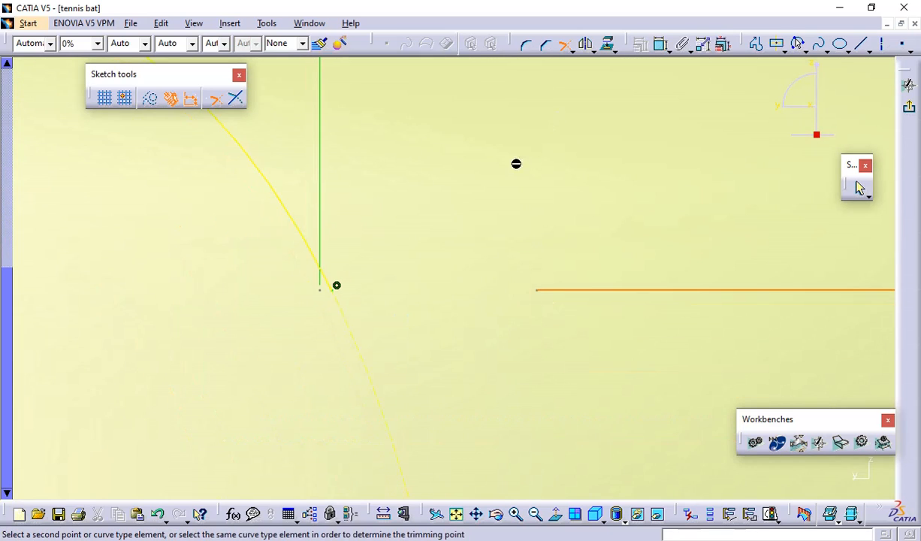
left_click(336, 290)
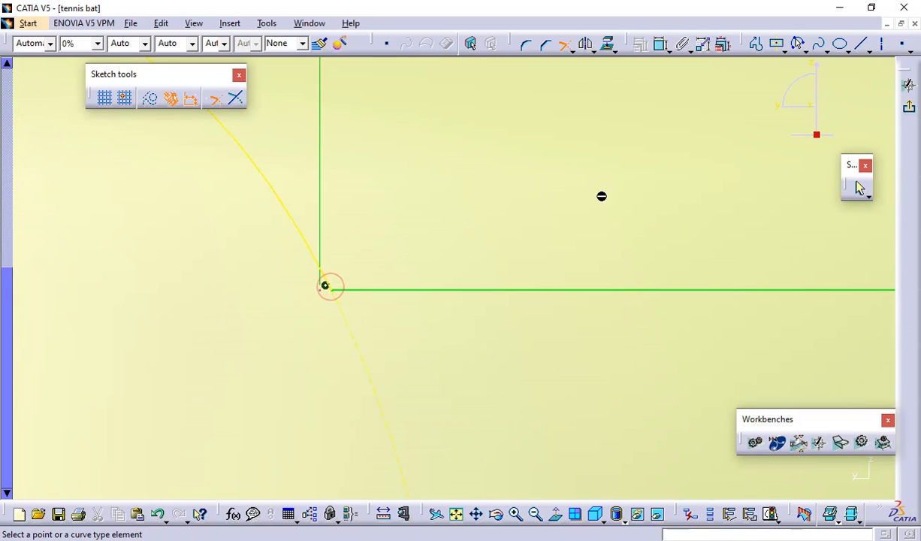
- Trim the right end of the upper connecting line to the right projected arc and exit the sketch
middle_click_drag(600, 198, 376, 189)
middle_click_drag(625, 226, 421, 256)
middle_click_drag(706, 233, 173, 254)
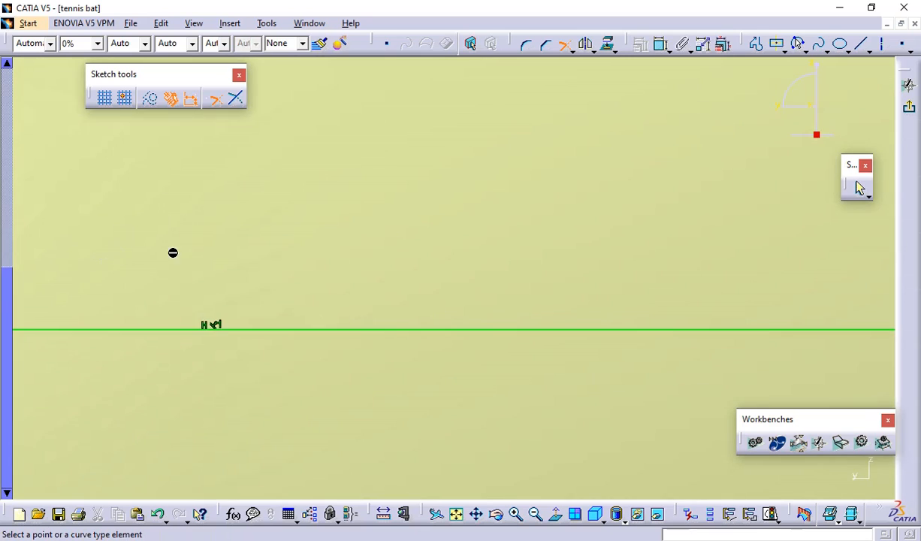
middle_click_drag(661, 227, 95, 233)
middle_click_drag(645, 266, 67, 267)
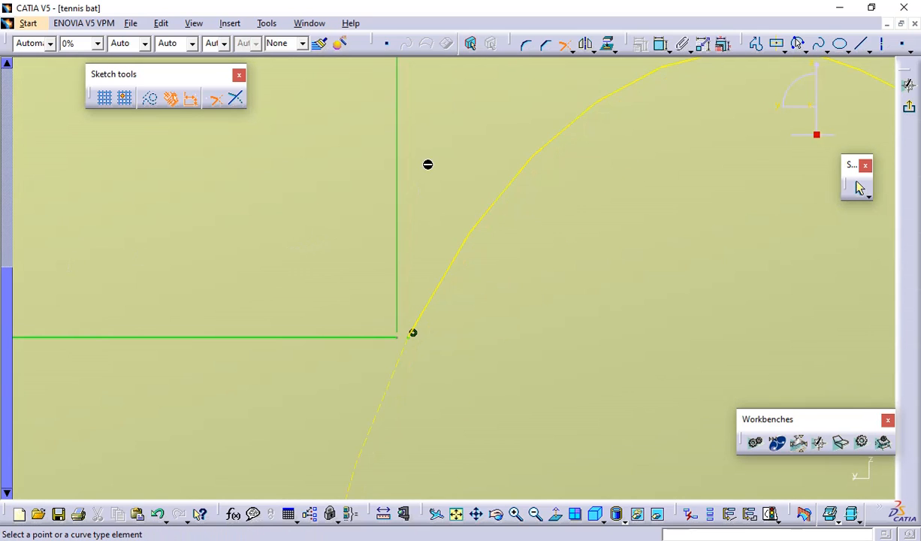
left_click(426, 310)
left_click(563, 46)
mouse_move(517, 193)
middle_mouse_down()
mouse_move(543, 189)
mouse_move(583, 203)
mouse_move(613, 360)
middle_mouse_up()
middle_click_drag(508, 244, 561, 237)
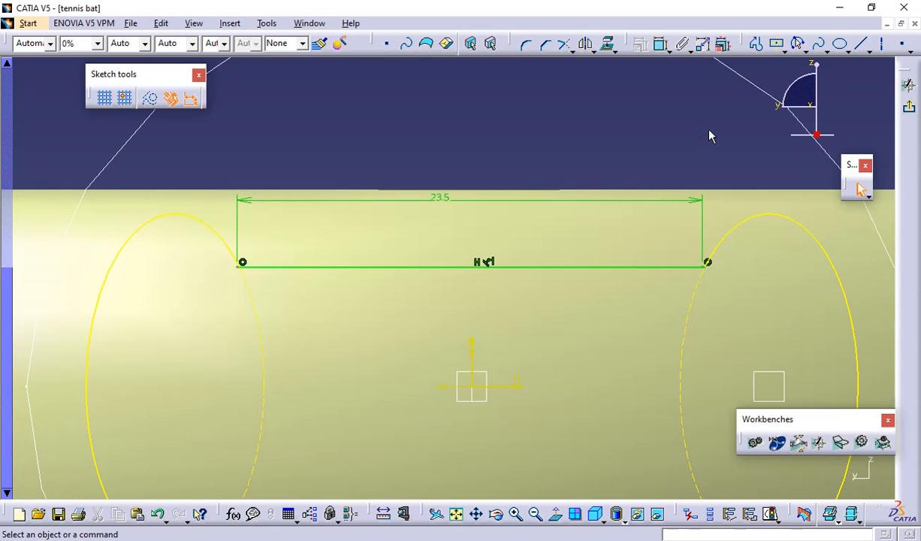
mouse_move(622, 131)
middle_mouse_down()
mouse_move(635, 97)
mouse_move(644, 144)
middle_mouse_up()
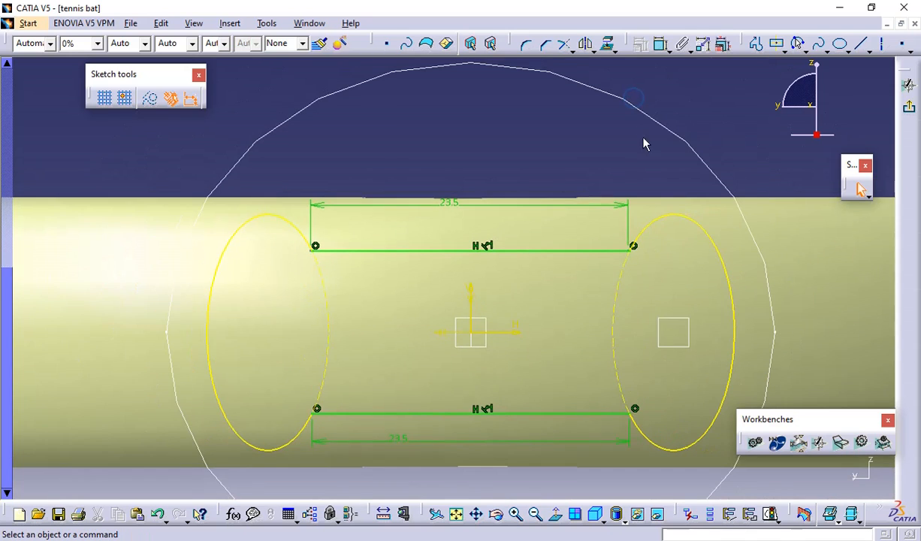
left_click(861, 188)
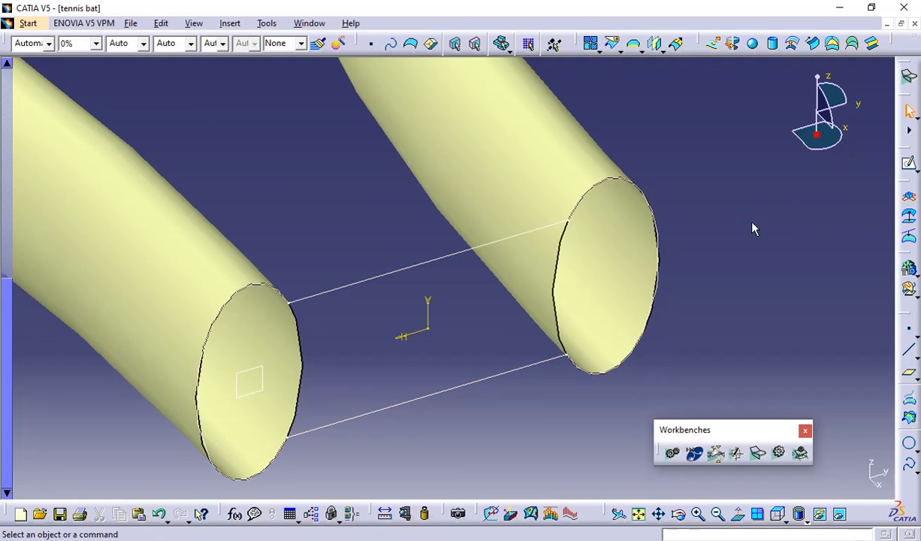
- Try to create a multi-sections surface from the frame-end profile Sketch.5 to the ellipse Sketch.6 and preview it
middle_click_drag(713, 174, 755, 288)
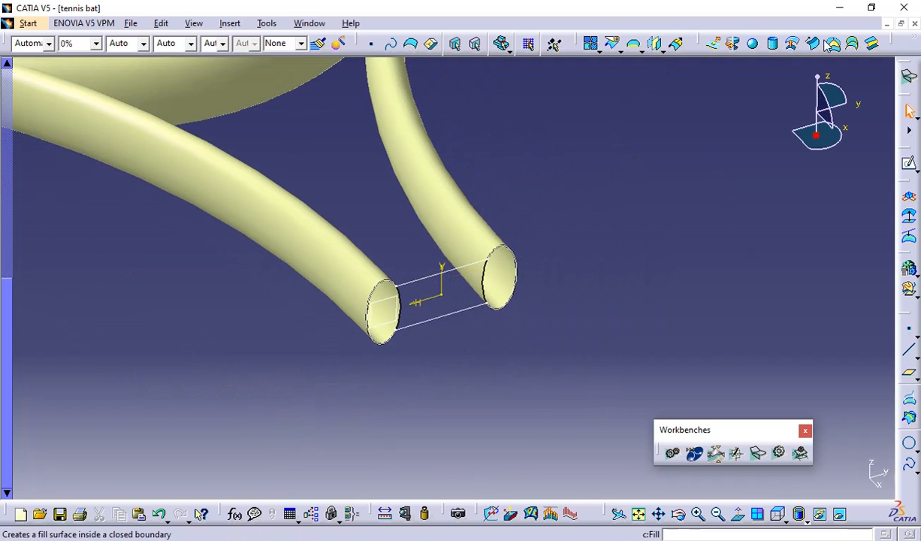
left_click(853, 43)
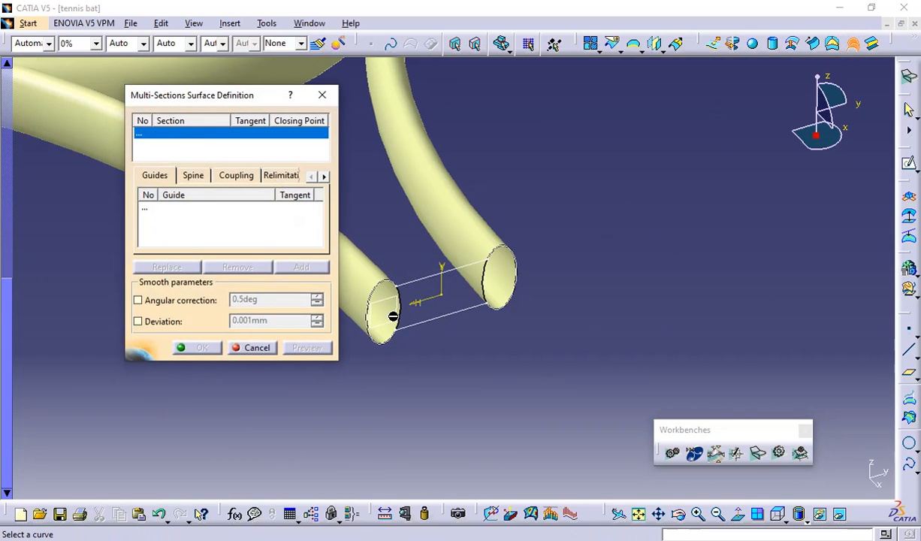
left_click(415, 281)
mouse_move(562, 374)
middle_mouse_down()
mouse_move(544, 266)
mouse_move(546, 367)
middle_mouse_up()
left_click(563, 372)
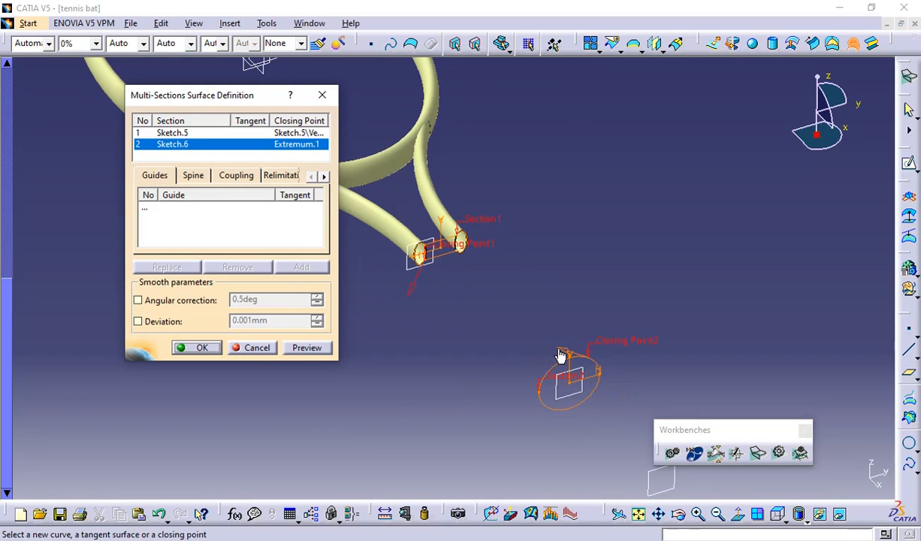
left_click(298, 344)
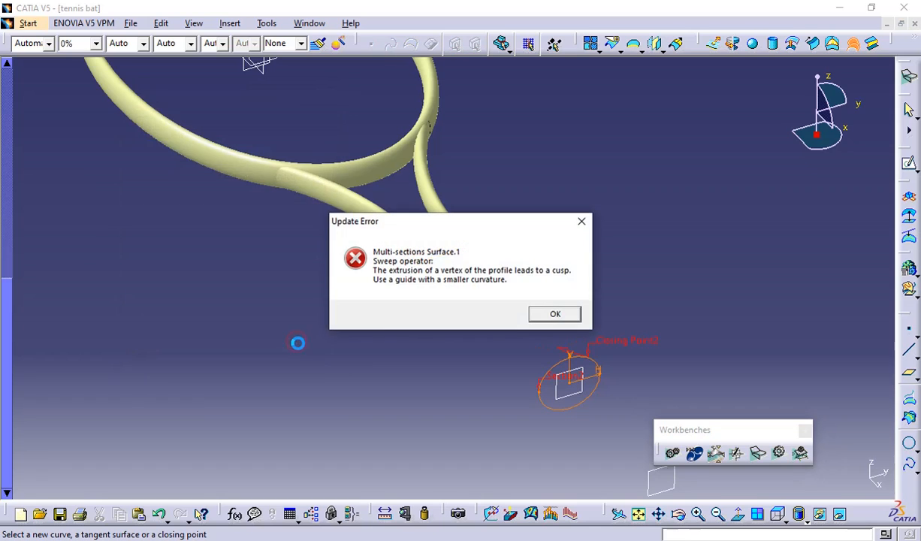
left_click(535, 317)
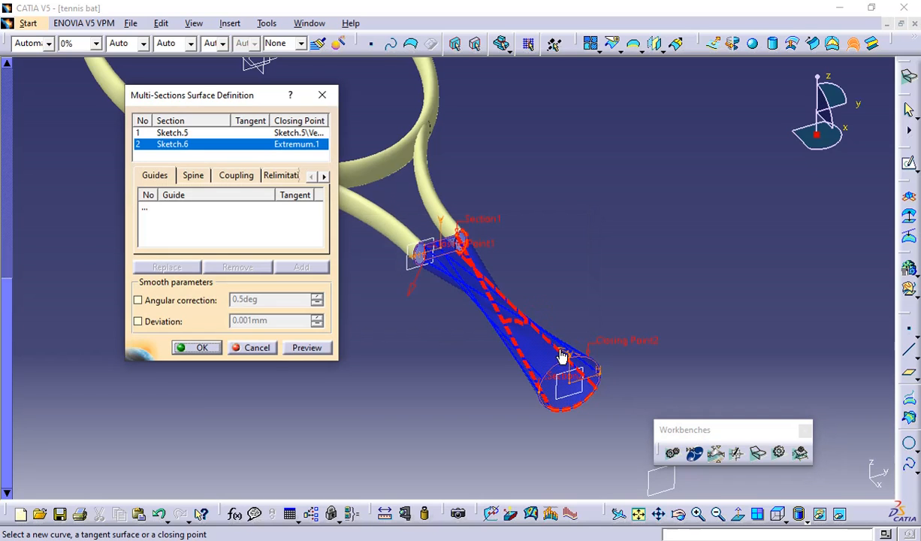
- Reverse the closing-point direction on the ellipse section, preview the multi-sections surface again and cancel the command
left_click(559, 350)
left_click(308, 349)
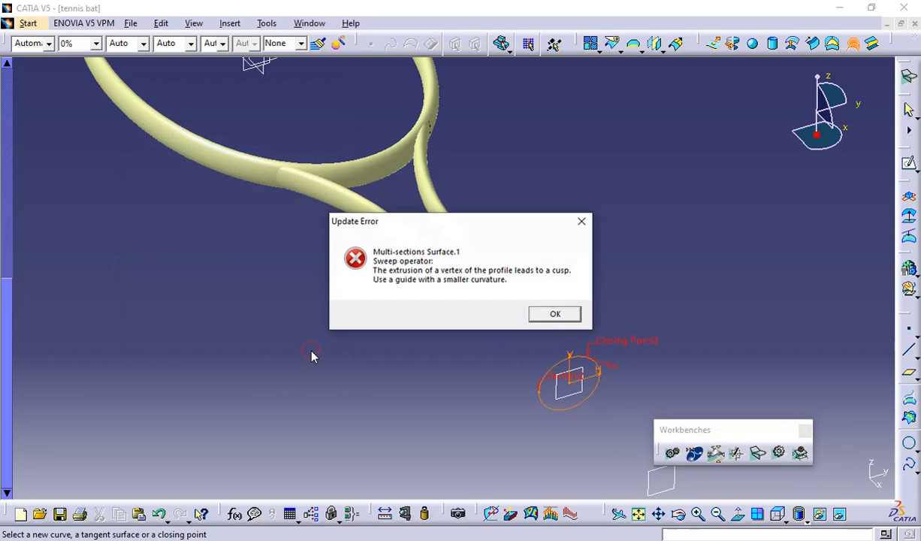
left_click(555, 314)
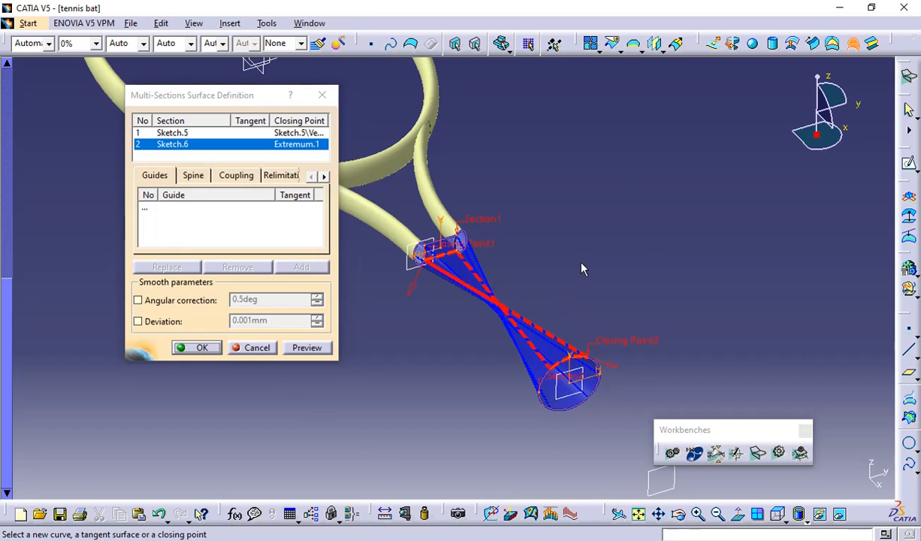
middle_click_drag(560, 280, 578, 218)
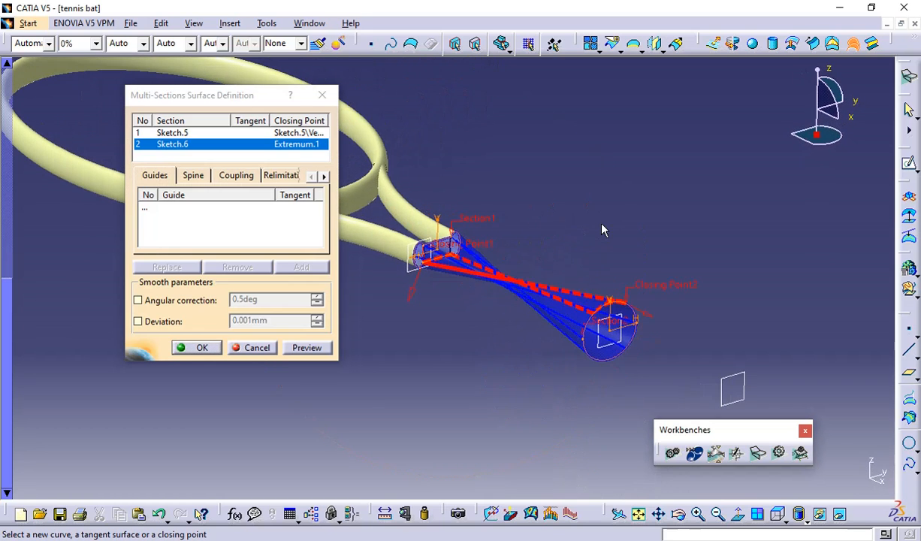
left_click(251, 347)
middle_click_drag(477, 329, 350, 344)
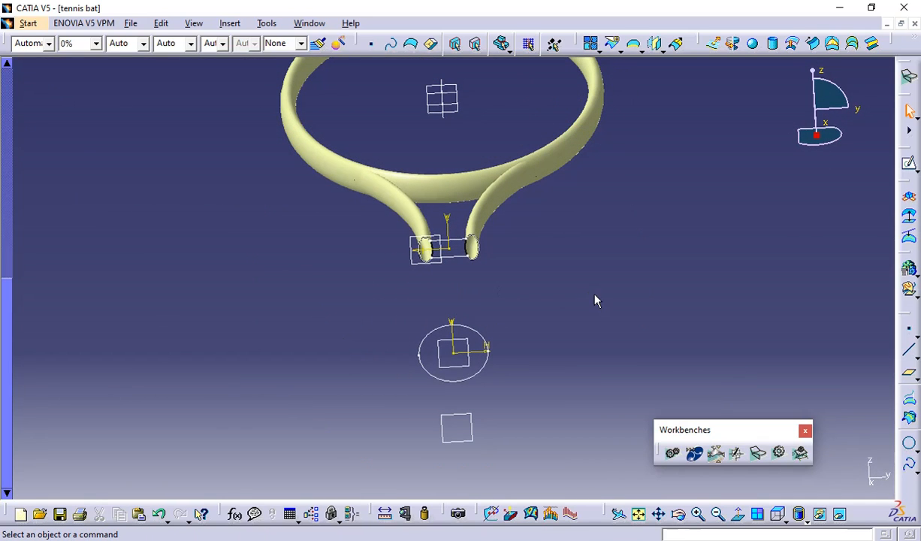
middle_click_drag(602, 285, 639, 205)
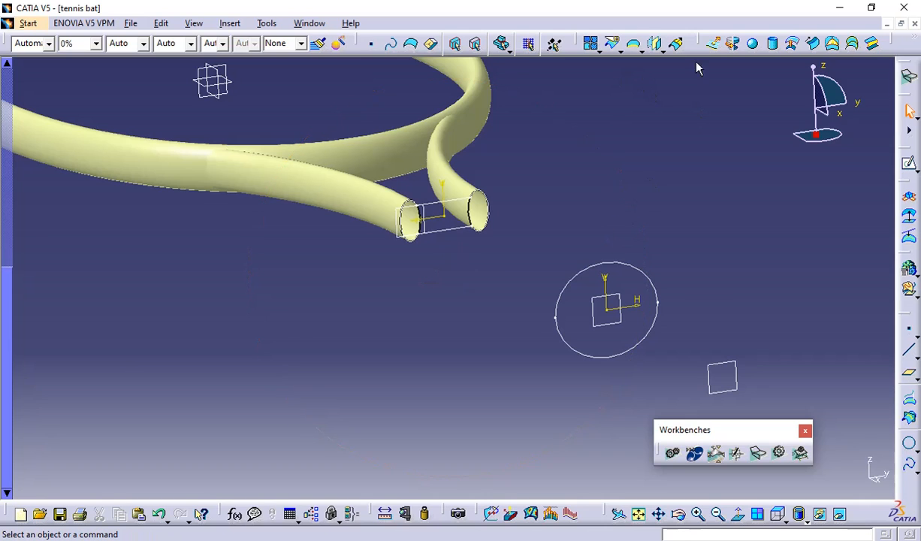
middle_click_drag(431, 216, 410, 178)
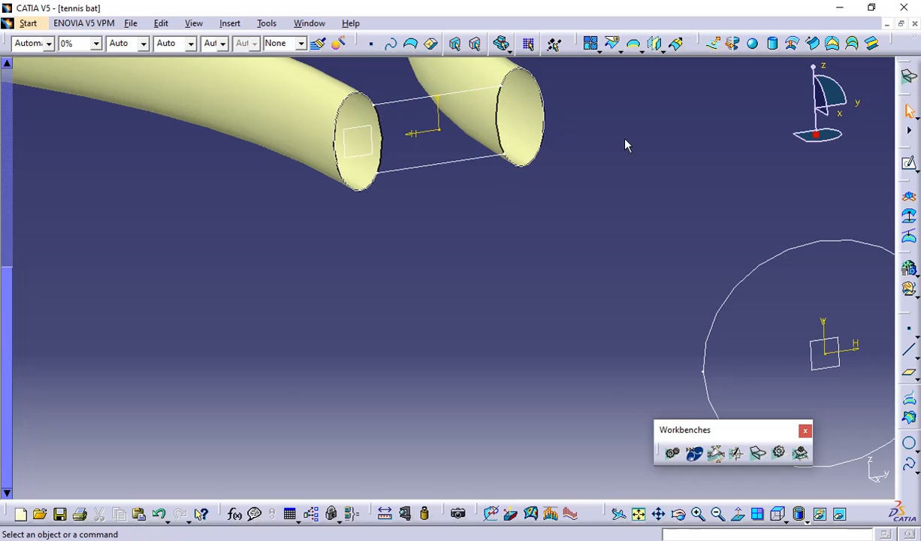
mouse_move(627, 145)
middle_mouse_down("ctrl")
mouse_move(633, 212)
mouse_move(550, 280)
middle_mouse_up("ctrl")
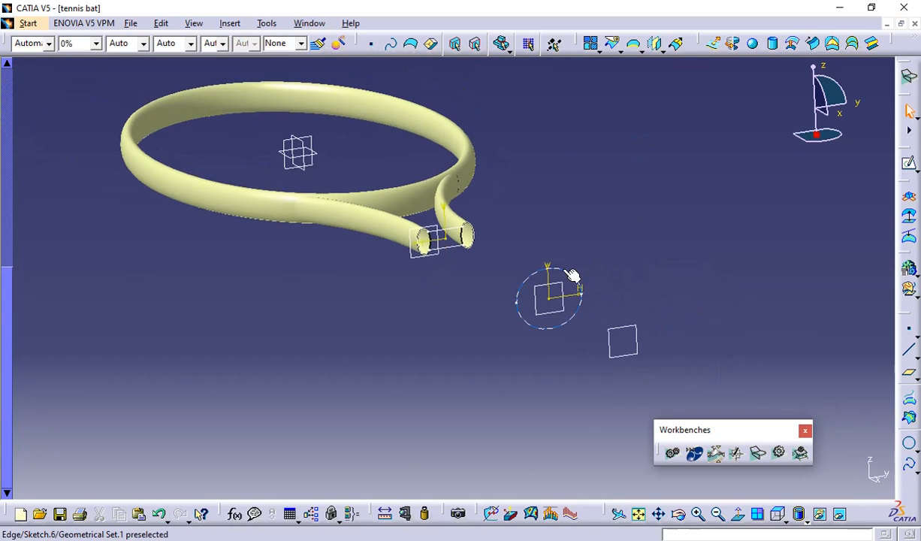
left_click(915, 337)
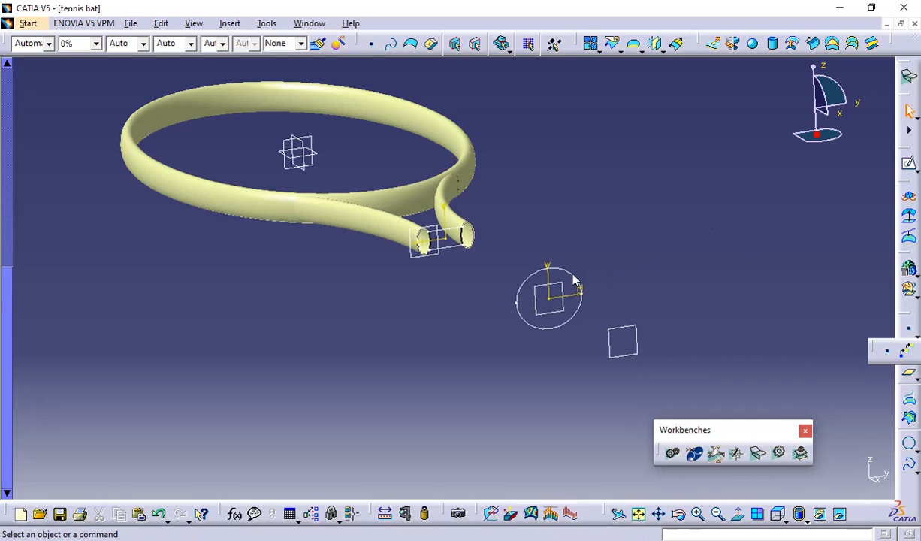
left_click(670, 259)
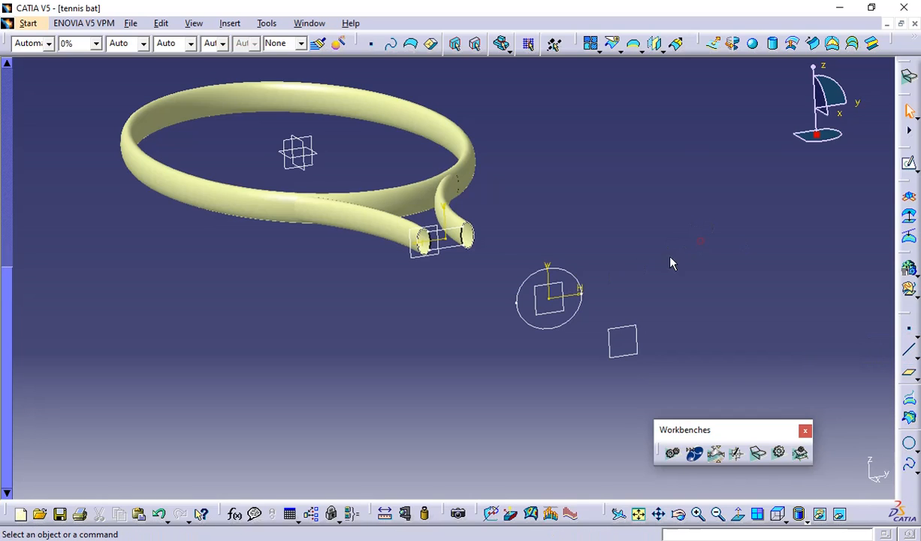
- Edit the handle ellipse's sketch and create 6 equidistant points along the ellipse
double_click(562, 270)
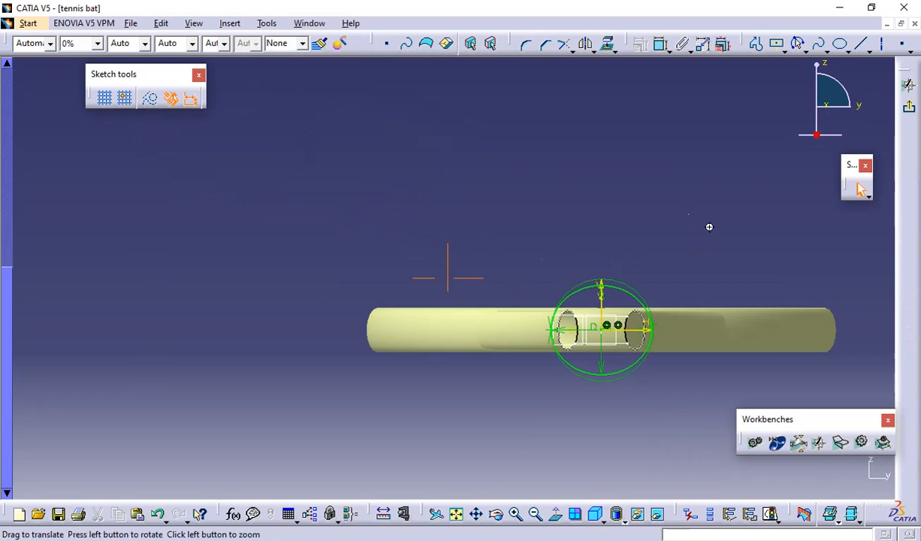
middle_click_drag(709, 226, 612, 174)
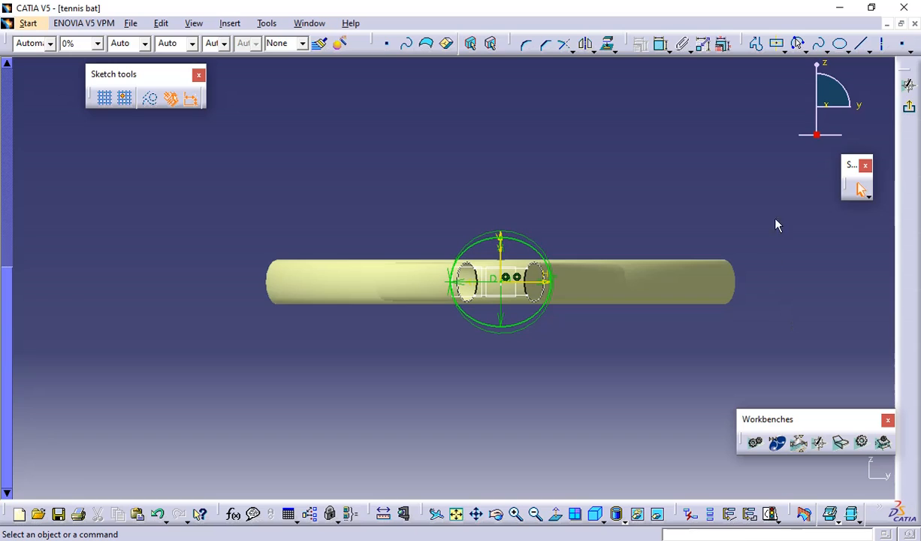
left_click(906, 47)
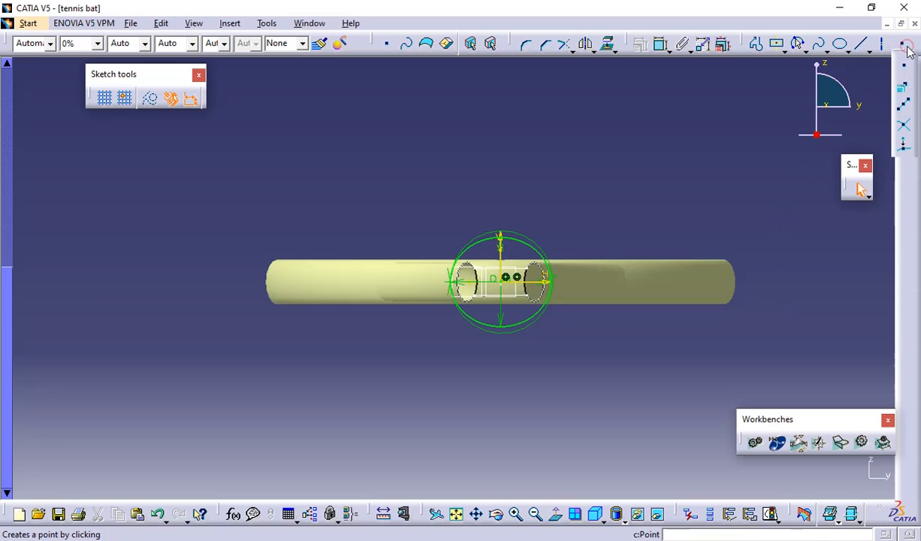
left_click(904, 111)
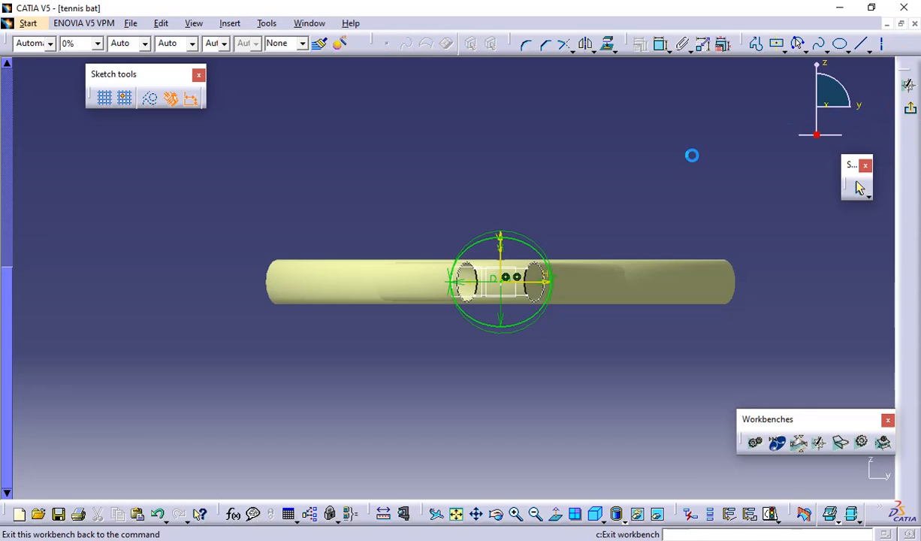
left_click(531, 247)
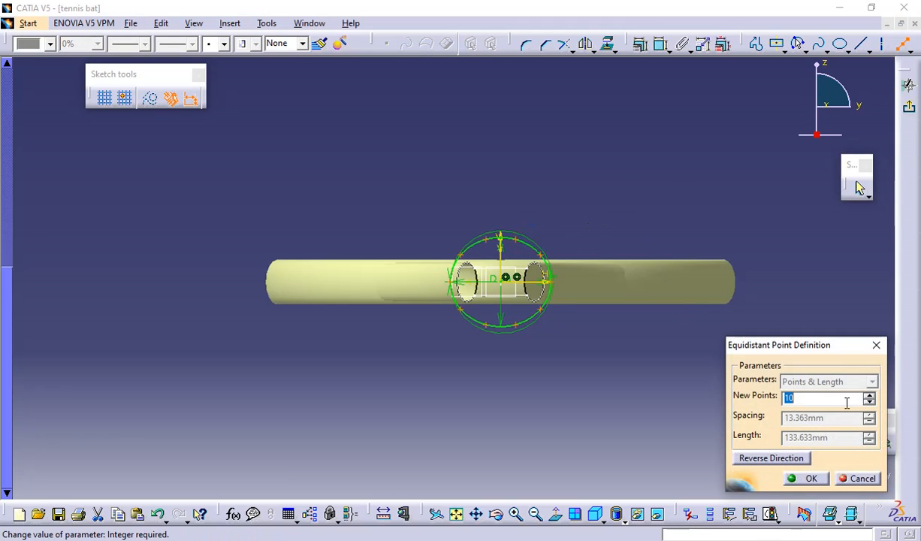
type("4")
left_click(628, 415)
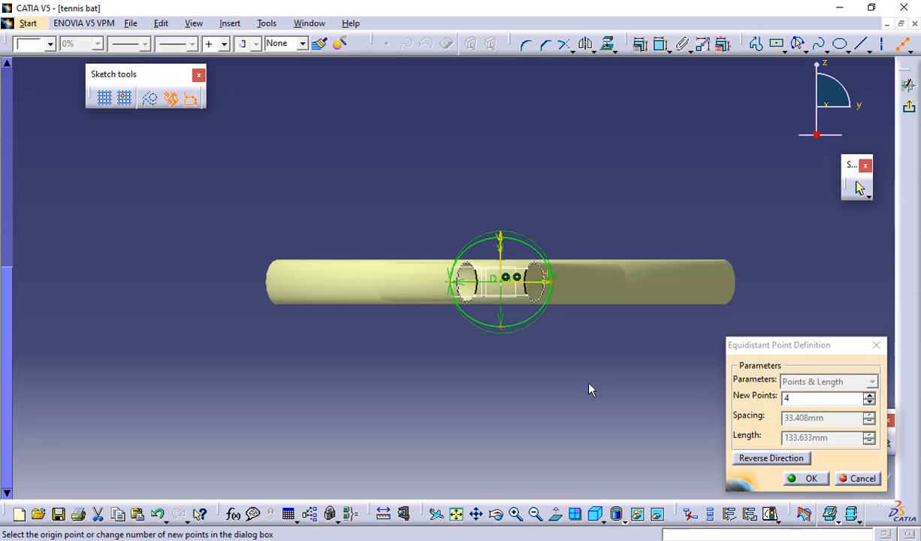
left_click(843, 391)
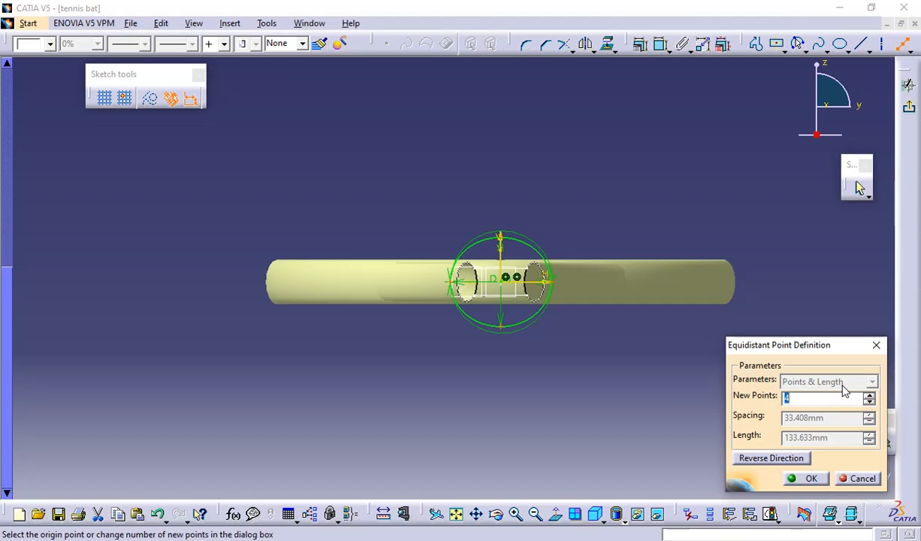
left_click(777, 458)
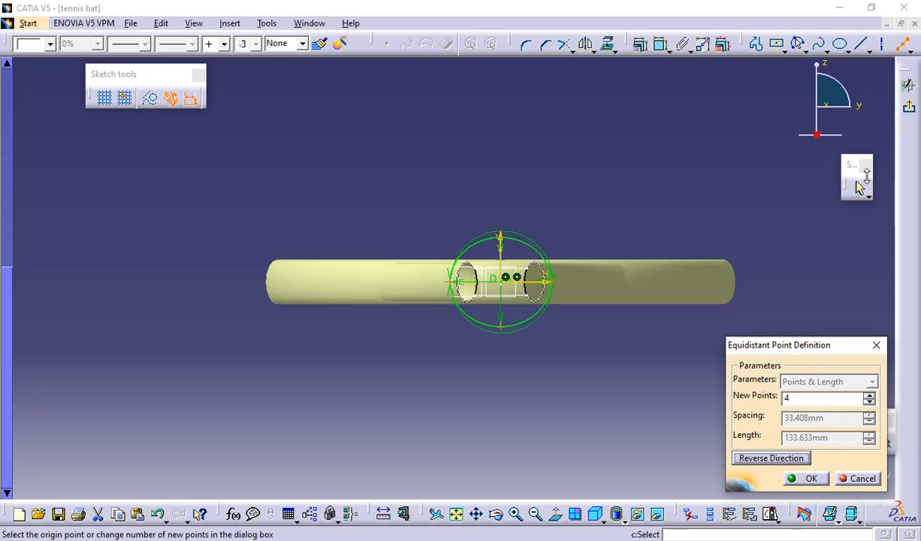
left_click(869, 396)
left_click(869, 396)
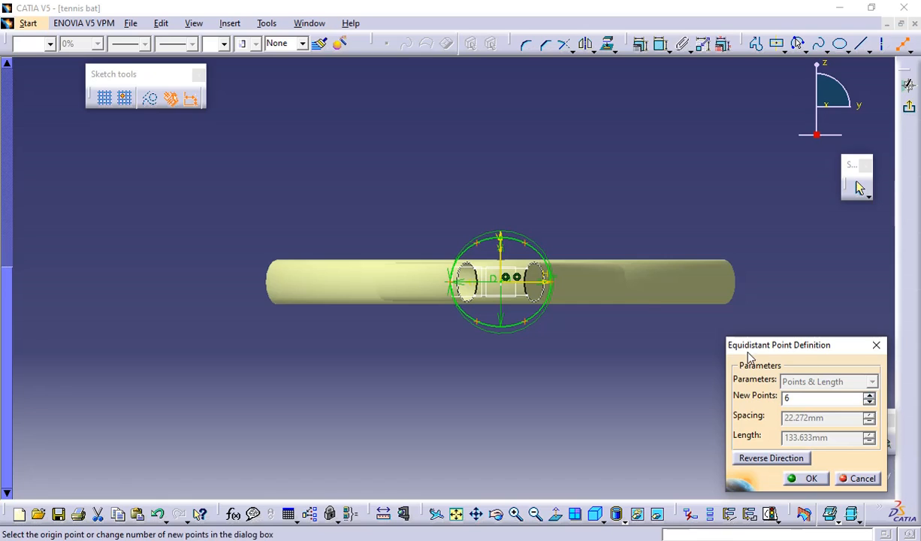
left_click(802, 480)
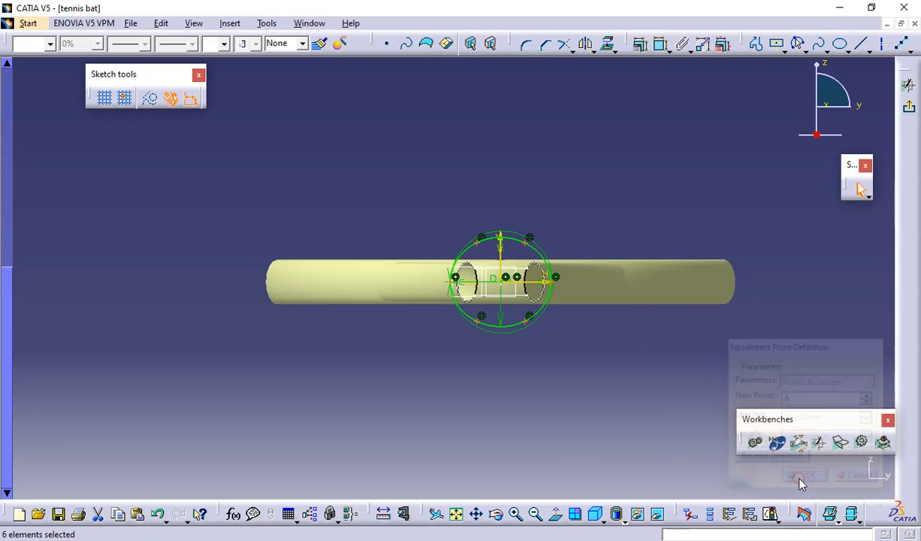
left_click(669, 412)
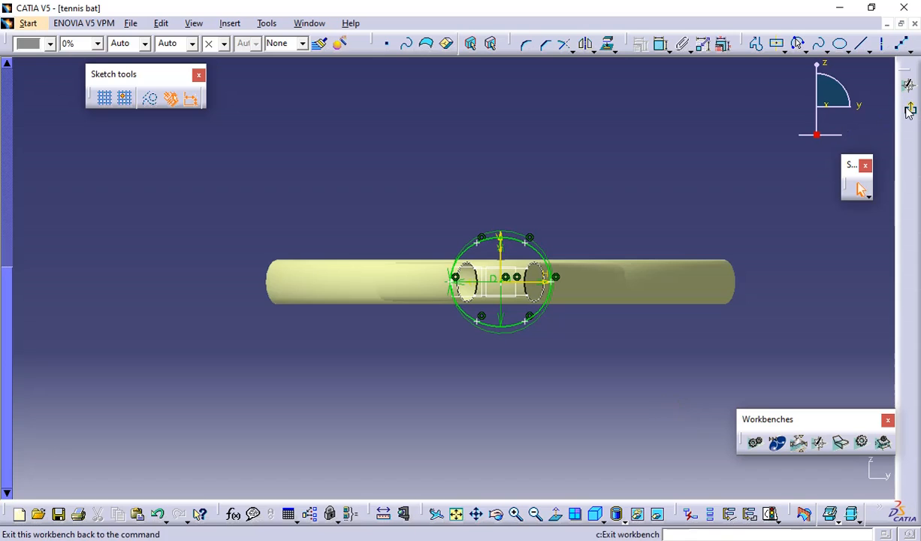
- Delete the two equidistant points at the ellipse's left and right extremes and exit the sketch
left_click(553, 279)
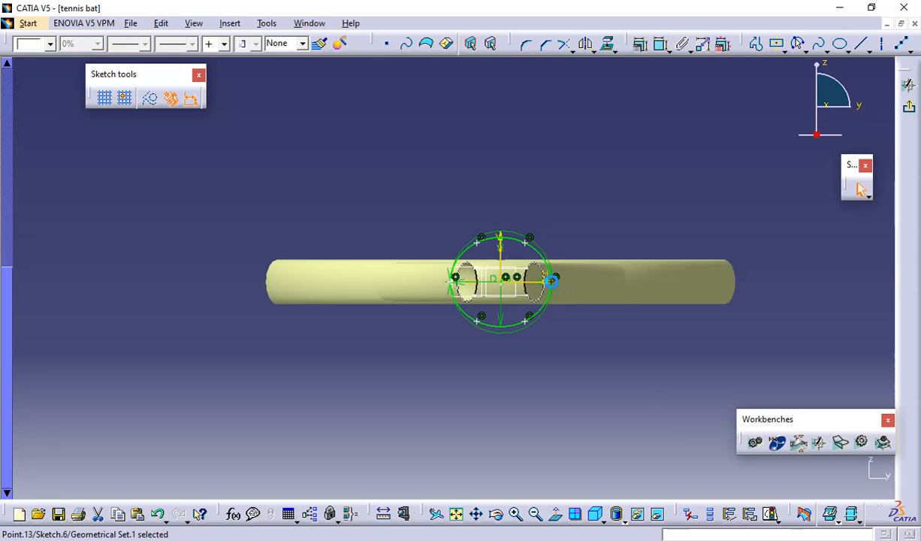
left_click(686, 188)
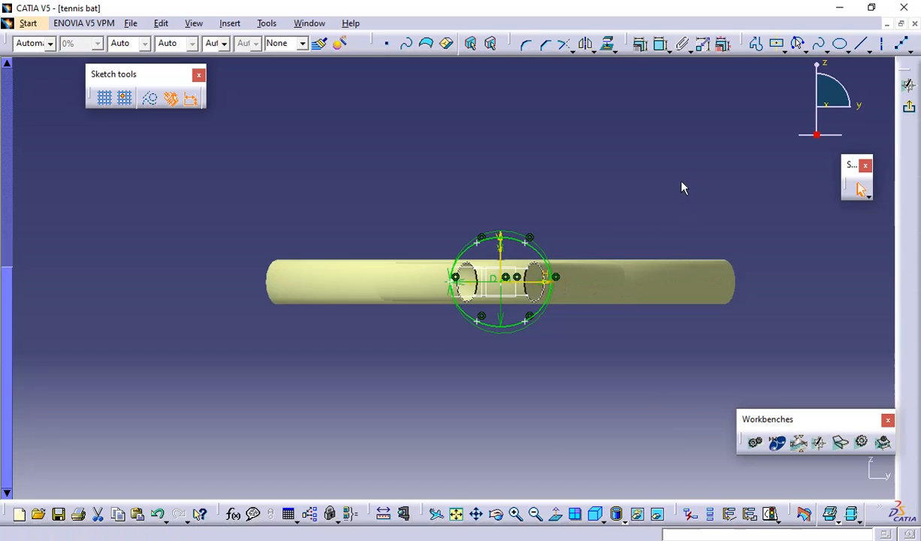
left_click(455, 283)
left_click(548, 319)
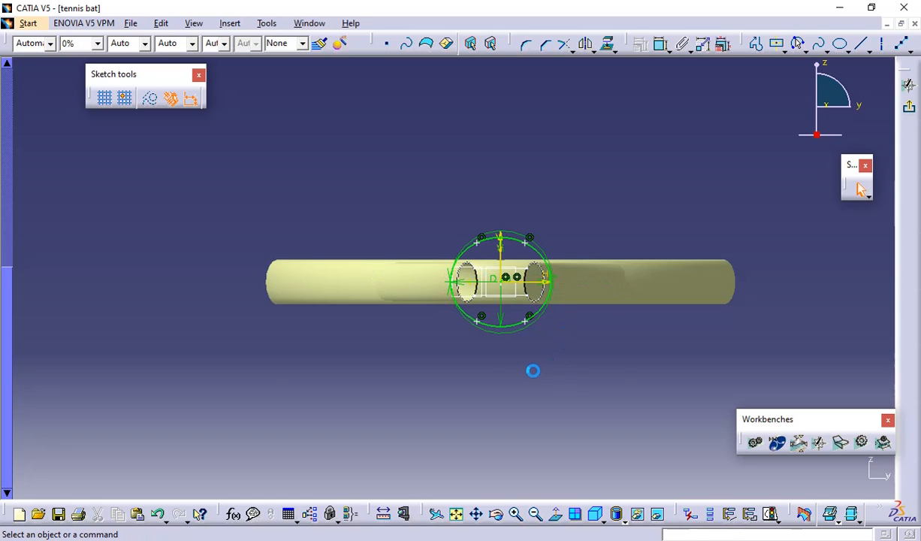
mouse_move(532, 370)
middle_mouse_down()
mouse_move(514, 349)
mouse_move(547, 391)
mouse_move(567, 345)
mouse_move(756, 238)
middle_mouse_up()
left_click(861, 189)
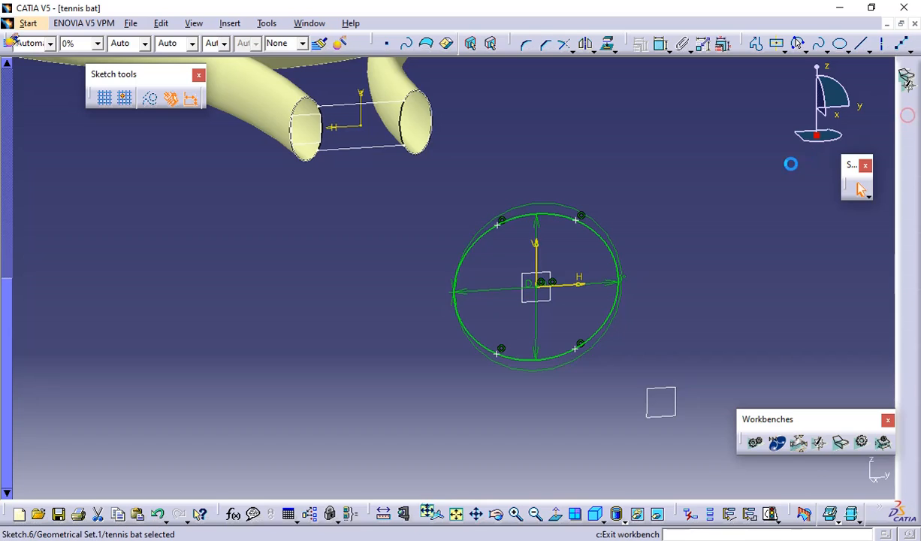
left_click(692, 174)
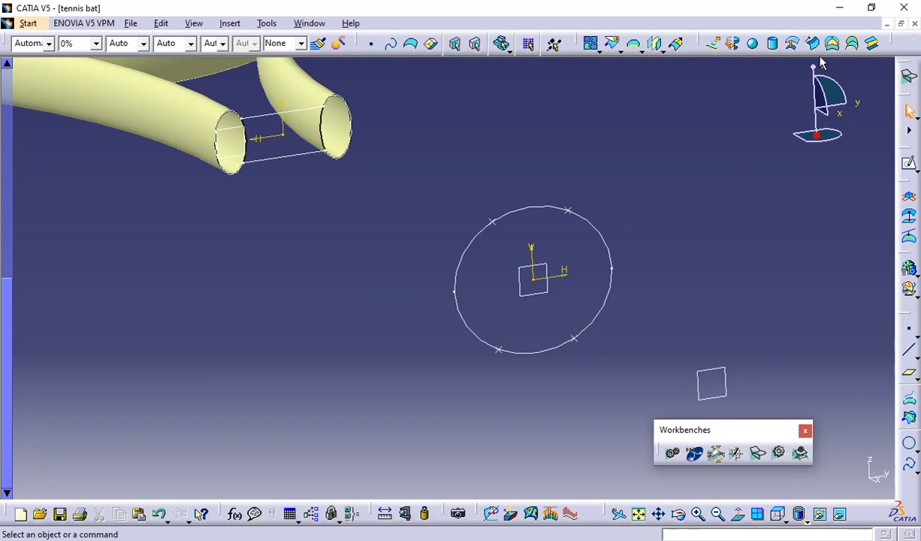
- Create point-to-point lines joining the two upper corners of the frame-end profile to the matching upper points on the ellipse
left_click(909, 358)
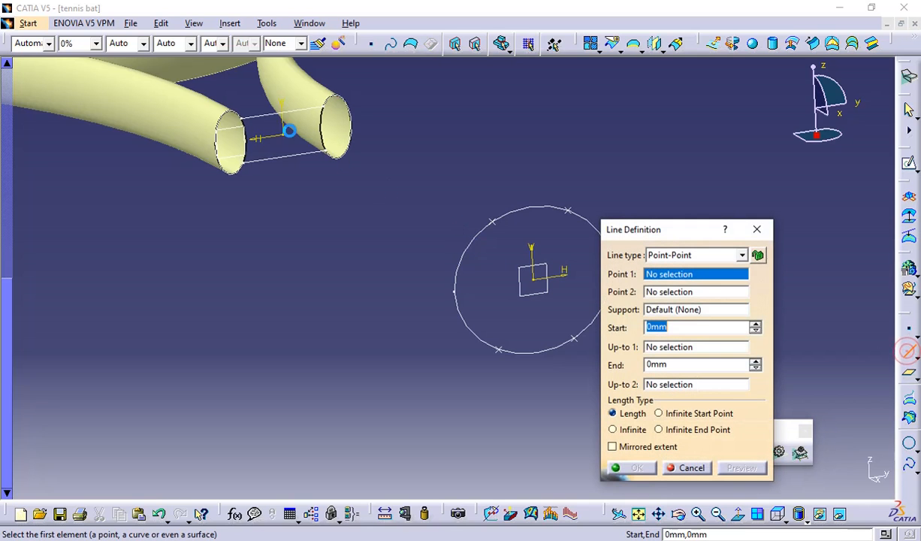
left_click(247, 119)
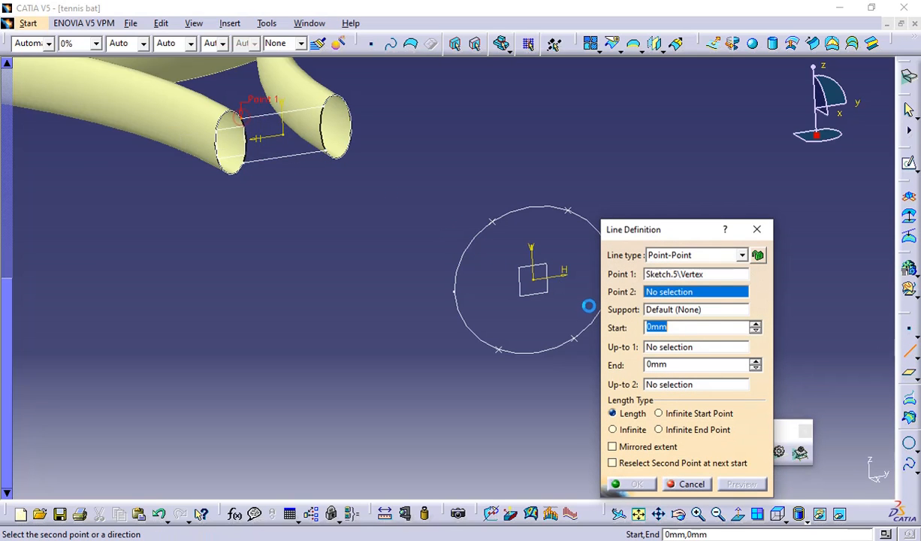
left_click(492, 222)
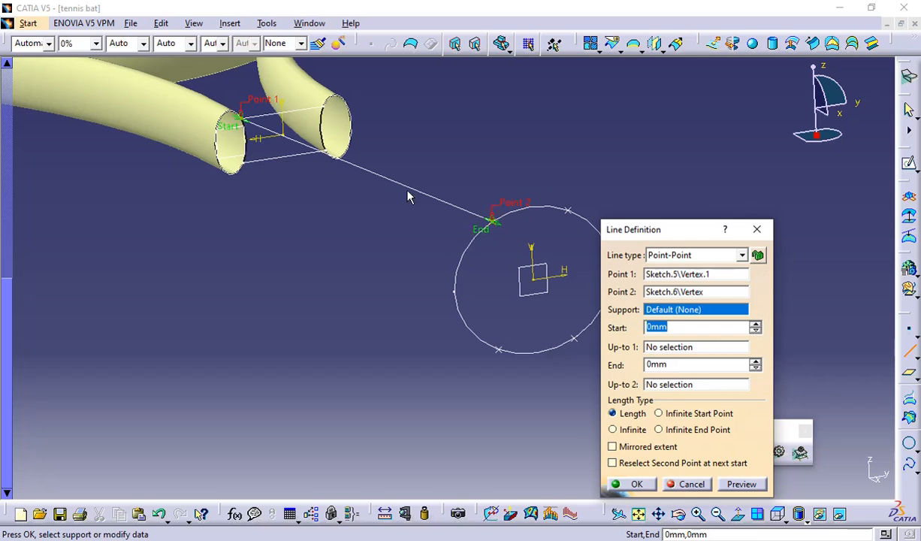
left_click(631, 483)
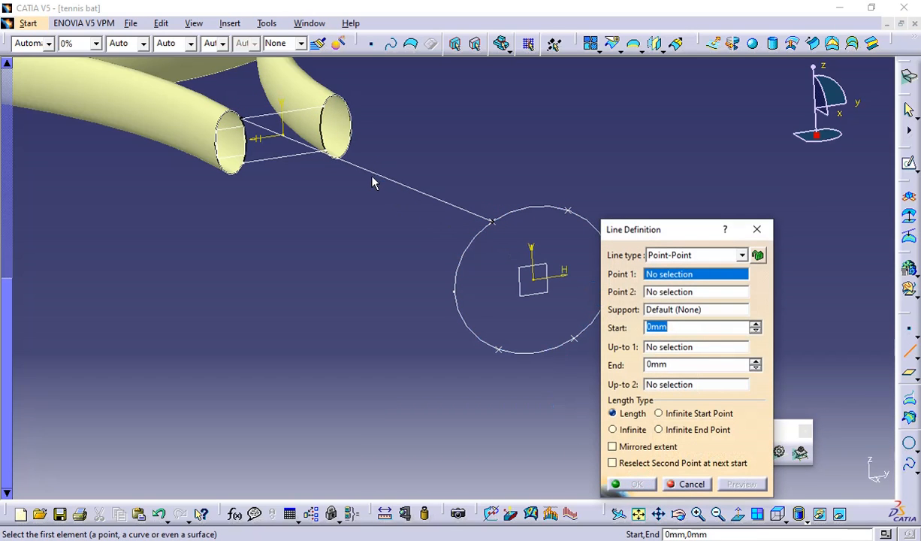
left_click(323, 105)
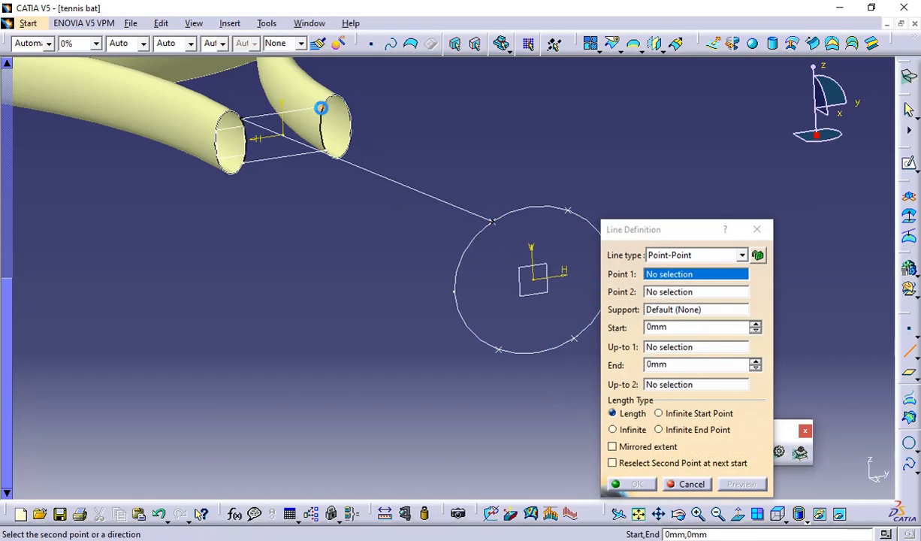
left_click(568, 210)
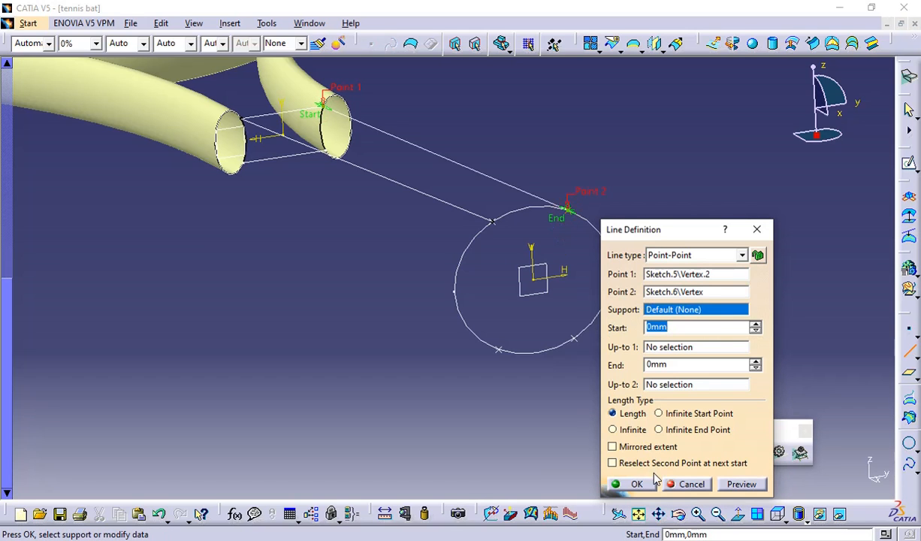
left_click(646, 483)
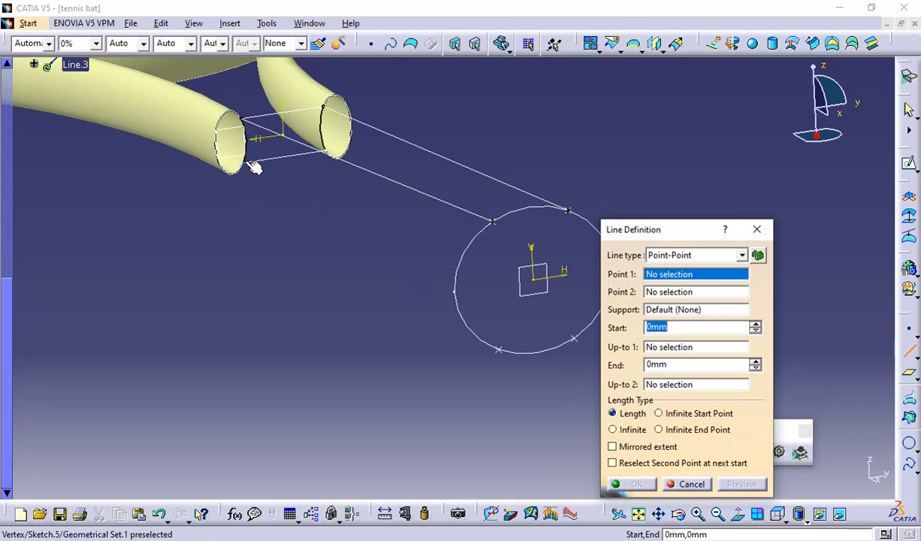
- Create point-to-point lines joining the two lower corners of the frame-end profile to the matching lower points on the ellipse
left_click(253, 166)
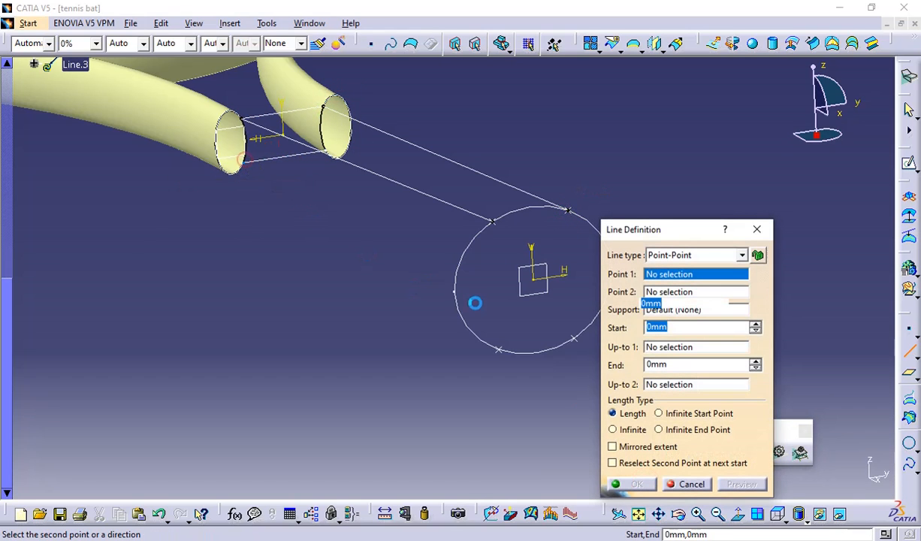
left_click(500, 353)
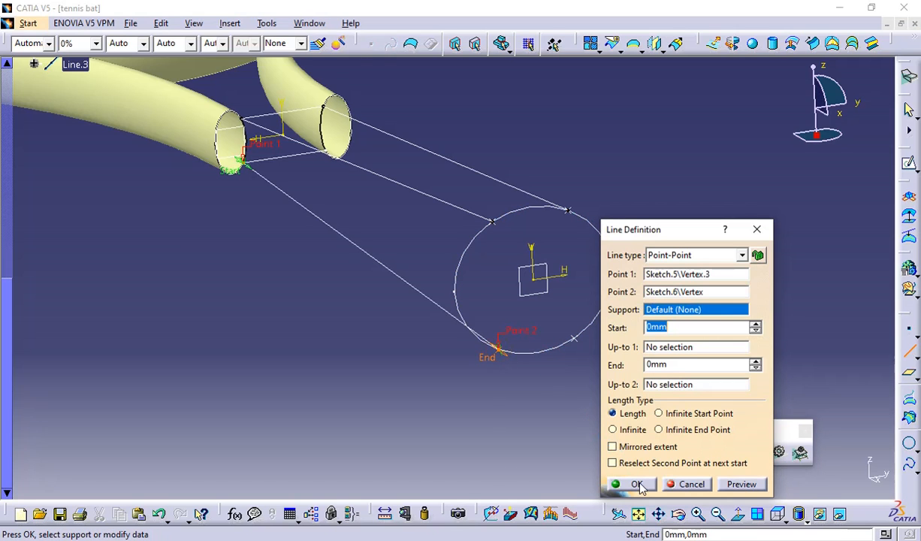
left_click(637, 481)
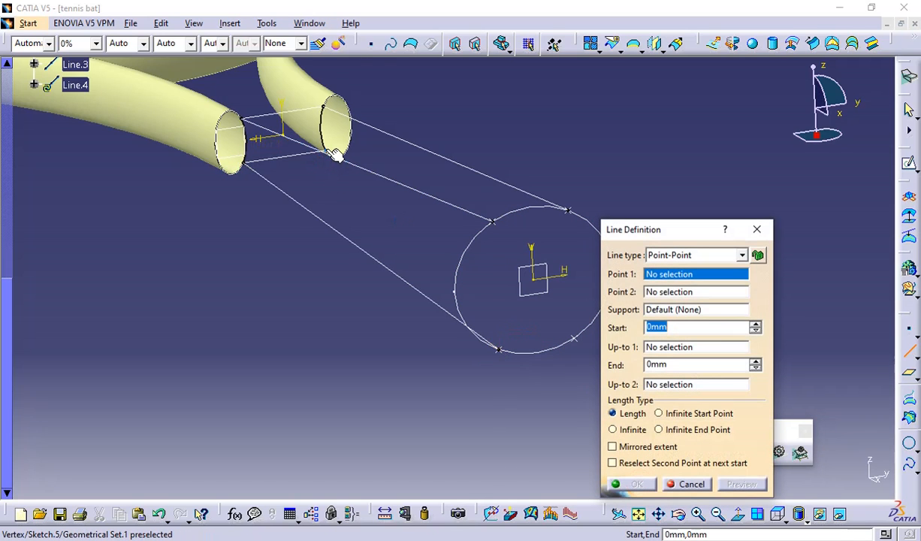
left_click(334, 150)
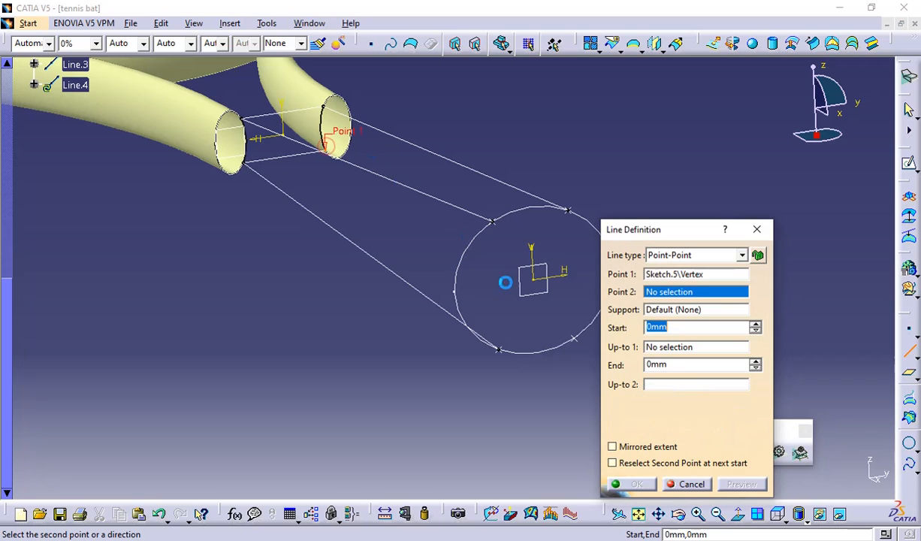
left_click(573, 338)
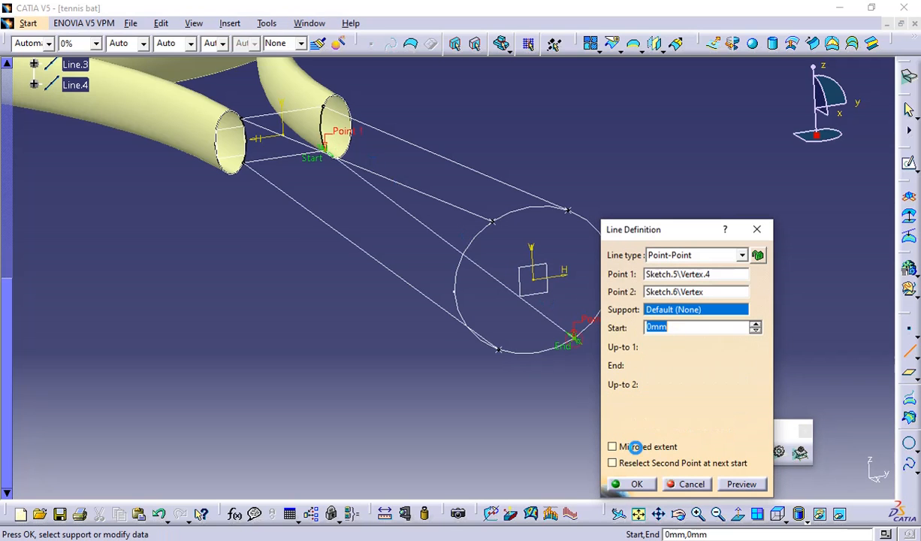
left_click(635, 483)
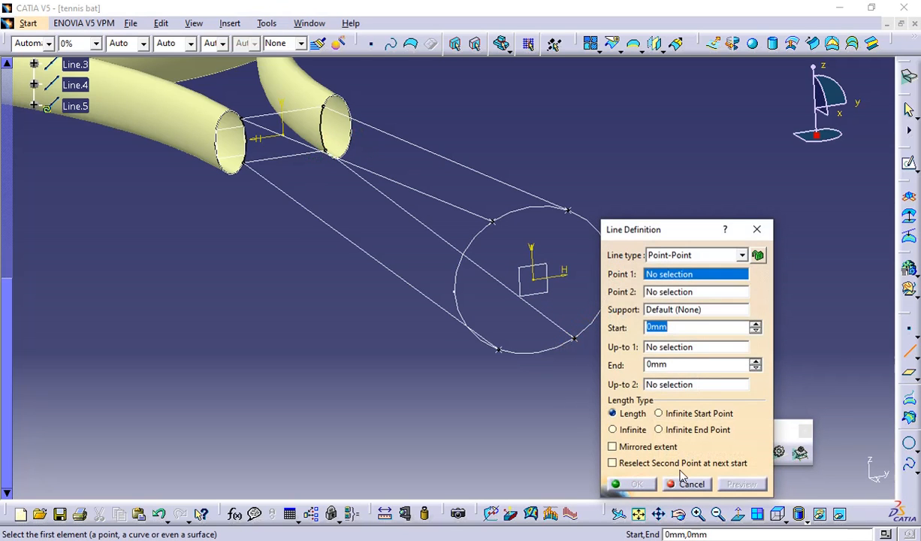
- Start a multi-sections surface using the frame-end profile and the handle ellipse as its two sections
middle_click_drag(668, 405, 609, 224)
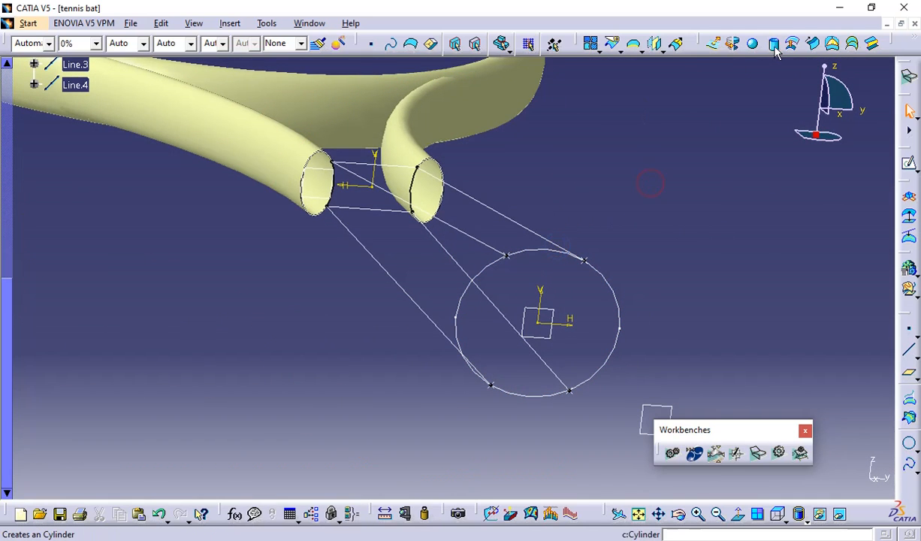
left_click(851, 43)
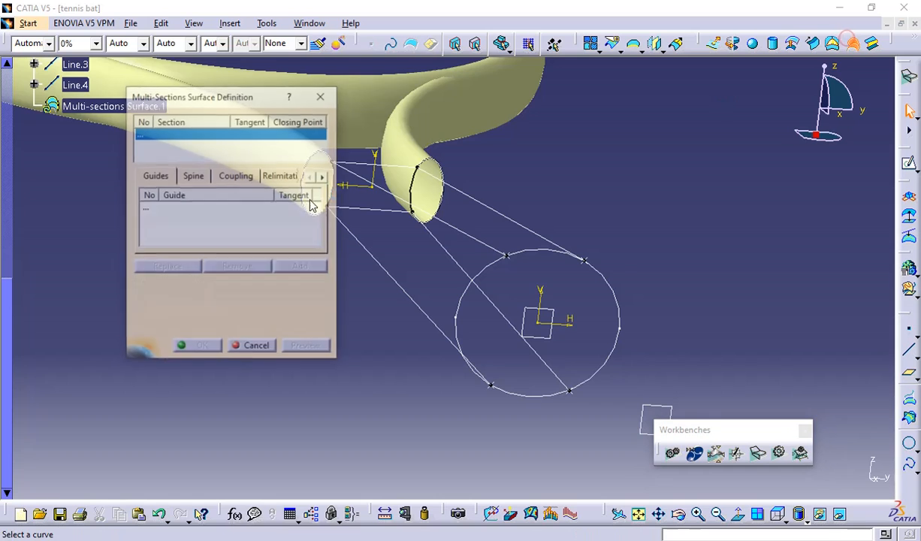
middle_click_drag(342, 192, 465, 182)
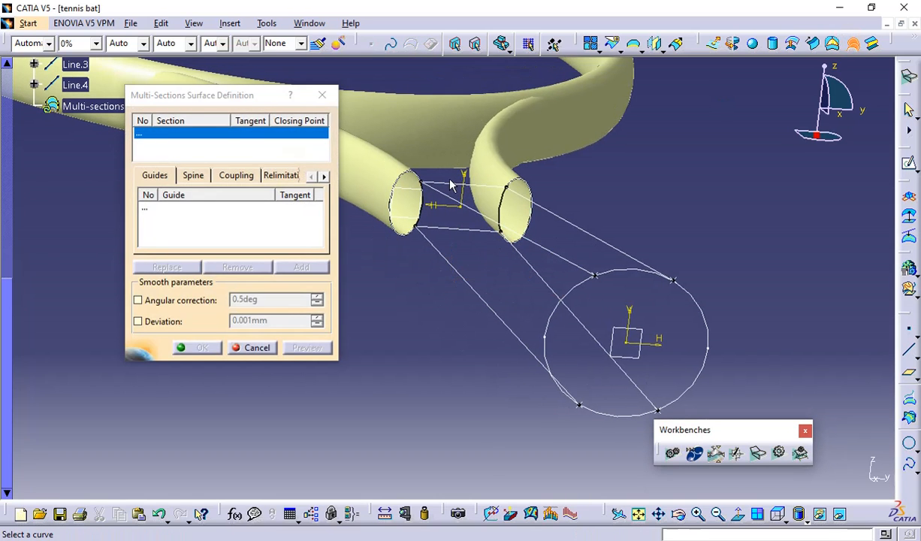
left_click(421, 189)
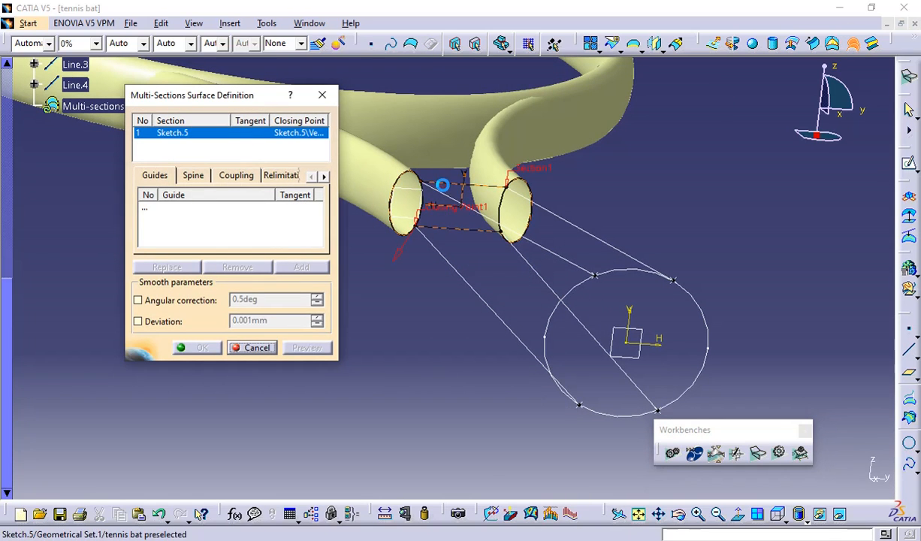
left_click(578, 287)
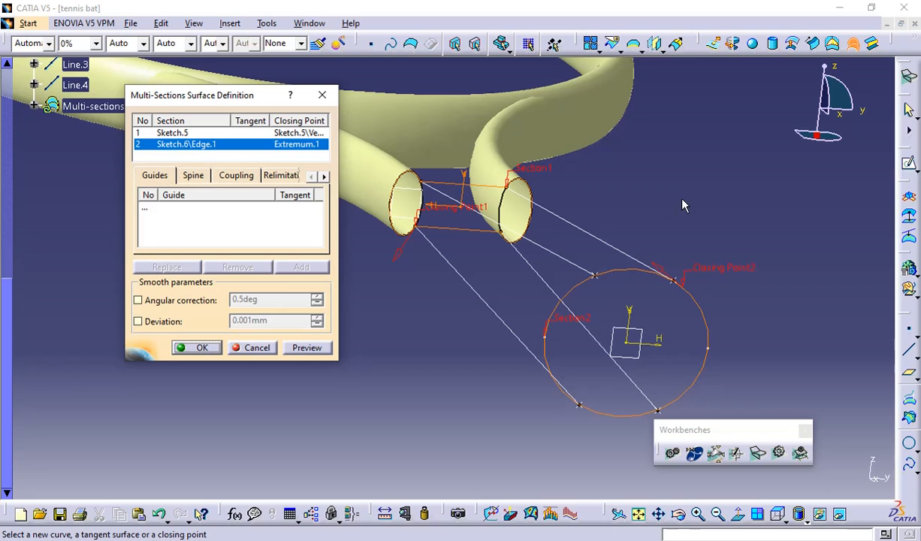
- Replace the ellipse section's closing point with its lower-left point and reverse the closing direction to match the first section
right_click(697, 277)
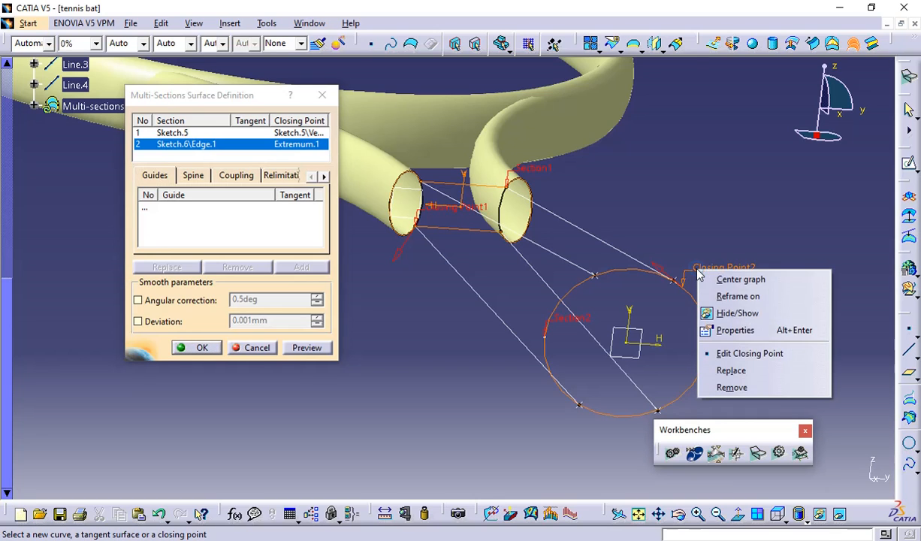
left_click(715, 372)
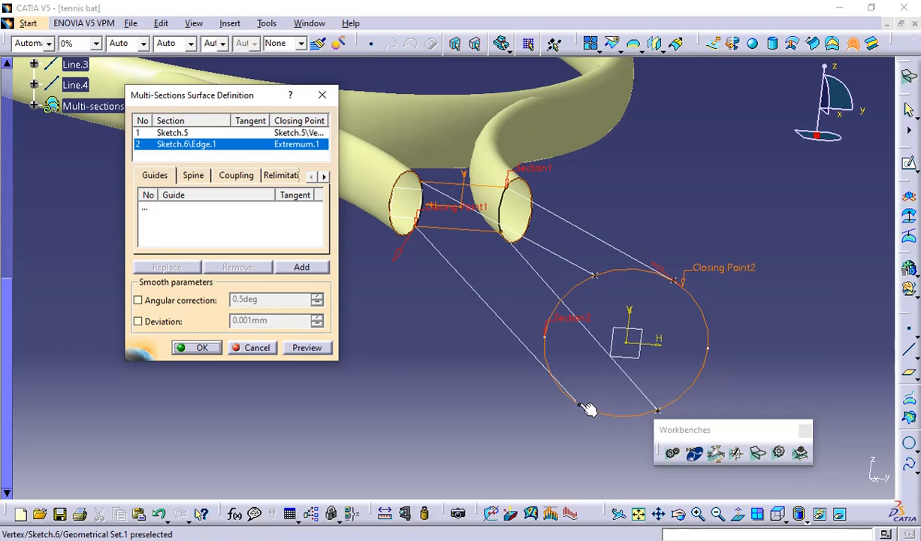
left_click(579, 403)
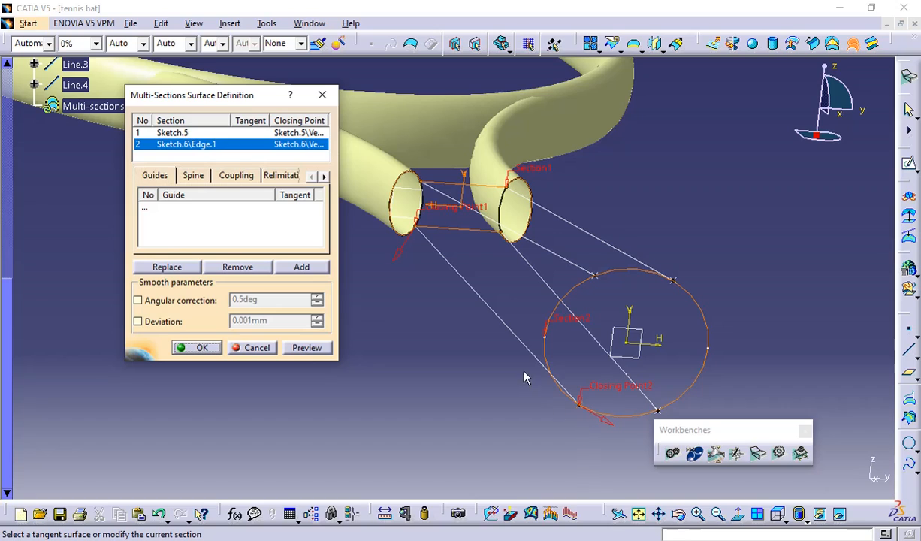
left_click(606, 426)
- Add the two upper and two lower connecting lines as guides, preview the multi-sections surface and create it
left_click(170, 209)
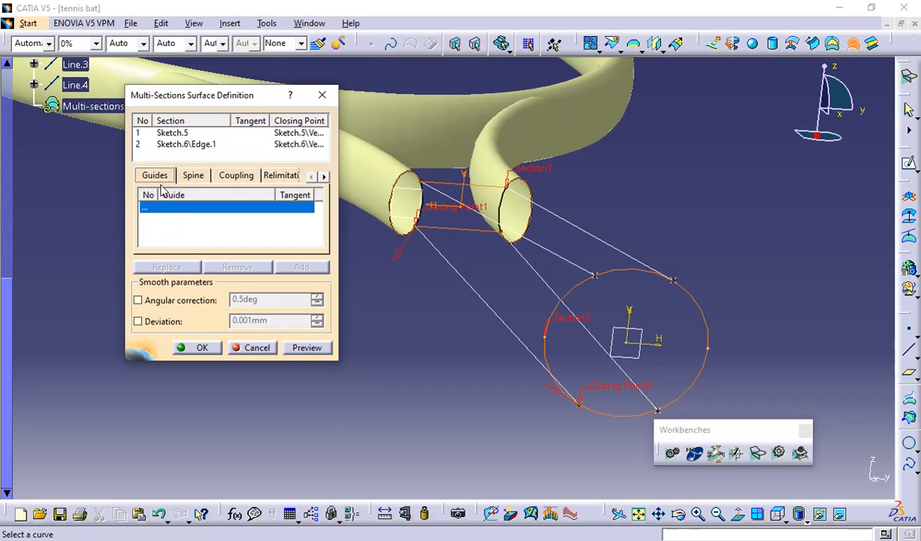
left_click(545, 251)
left_click(597, 245)
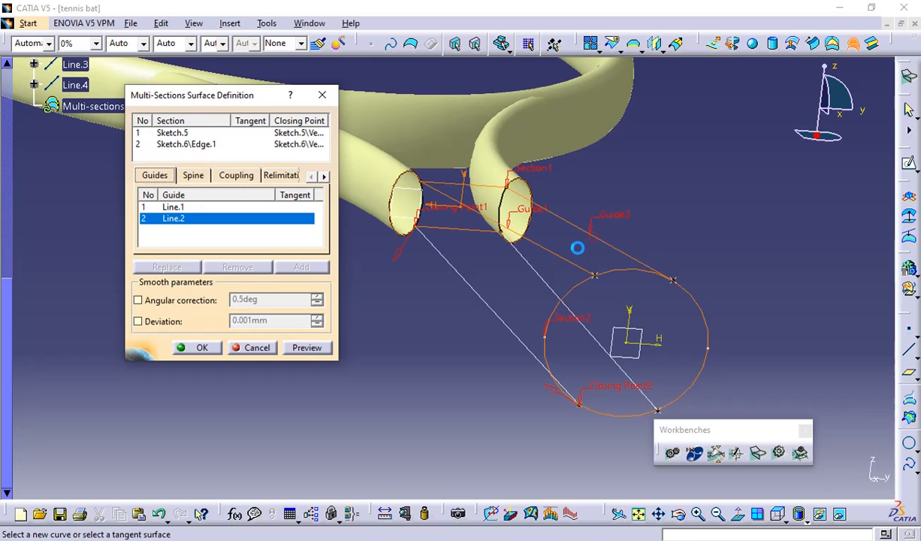
left_click(535, 272)
left_click(473, 292)
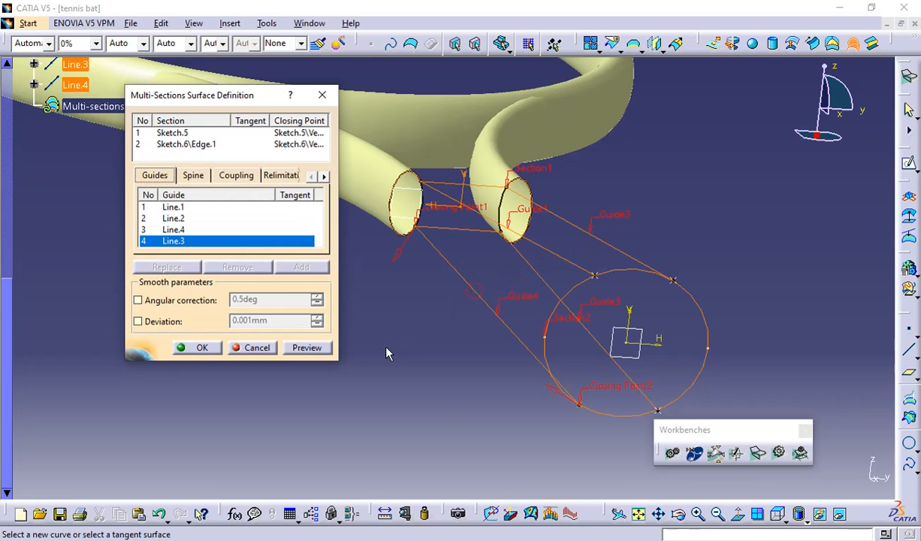
left_click(308, 347)
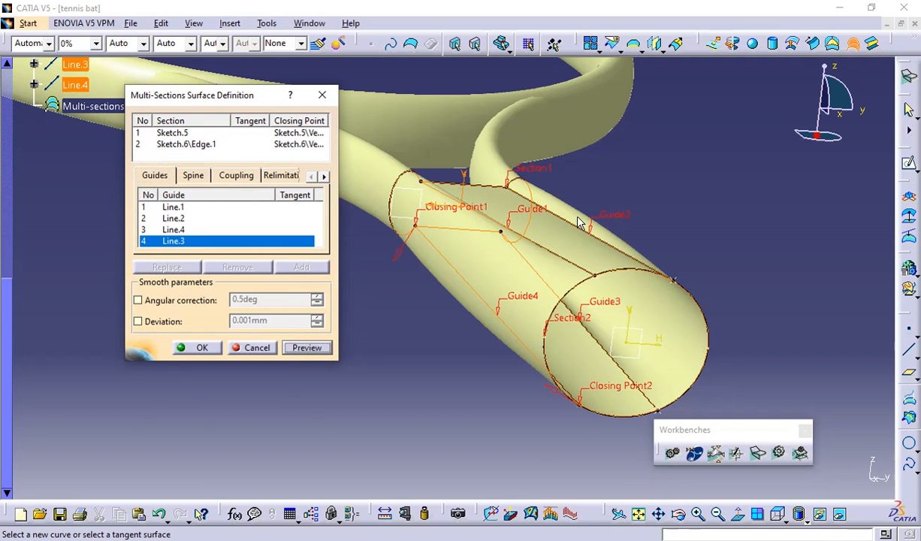
middle_click_drag(579, 224, 488, 458)
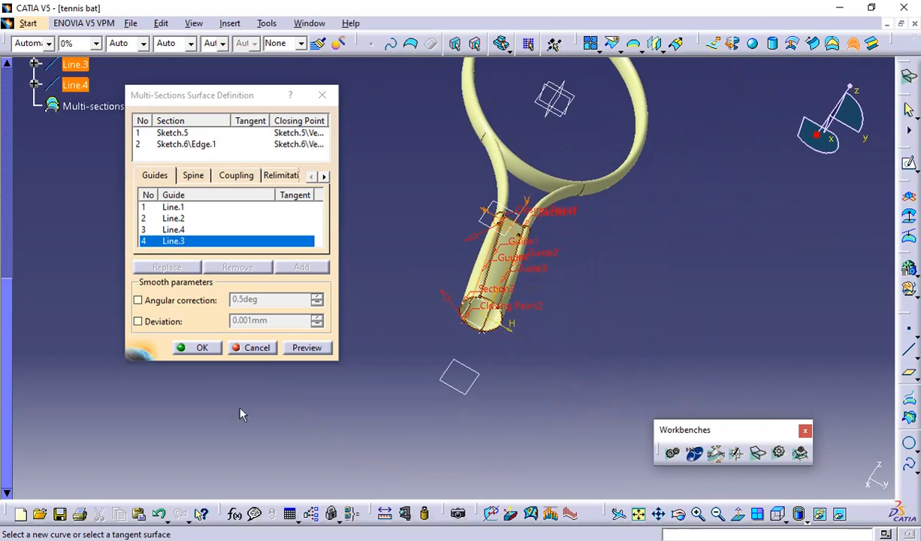
left_click(199, 347)
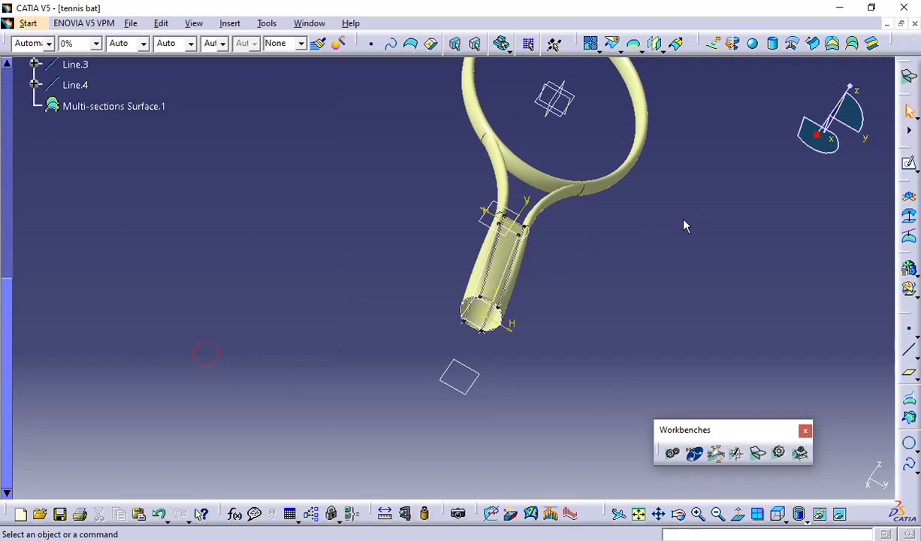
- Reopen the handle's multi-sections surface, set the sections coupling to Tangency and preview it
mouse_move(684, 224)
middle_mouse_down()
mouse_move(598, 262)
mouse_move(609, 244)
mouse_move(686, 241)
middle_mouse_up()
double_click(644, 278)
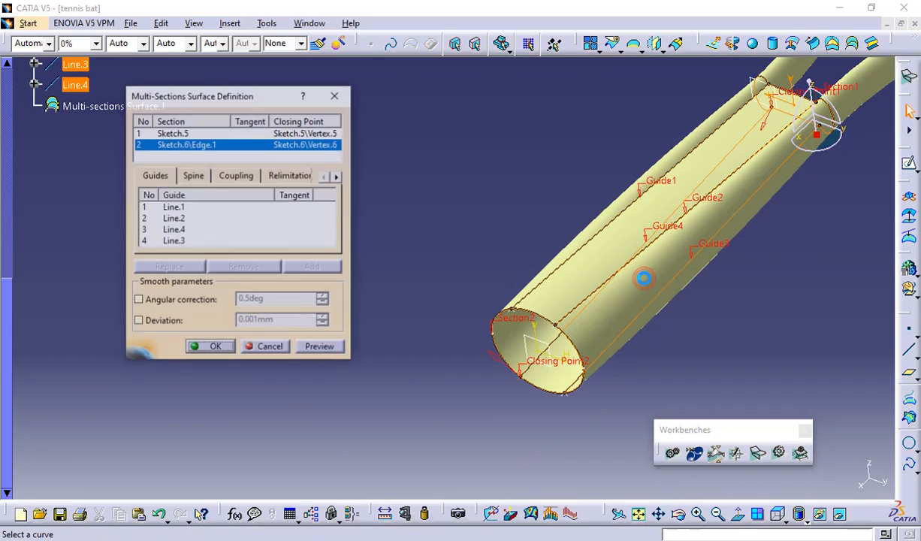
left_click(280, 174)
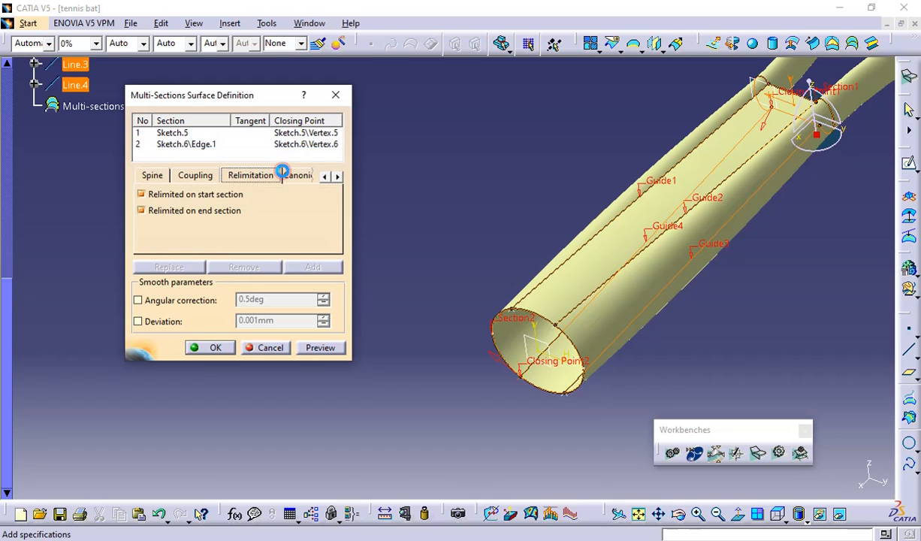
left_click(198, 175)
left_click(255, 196)
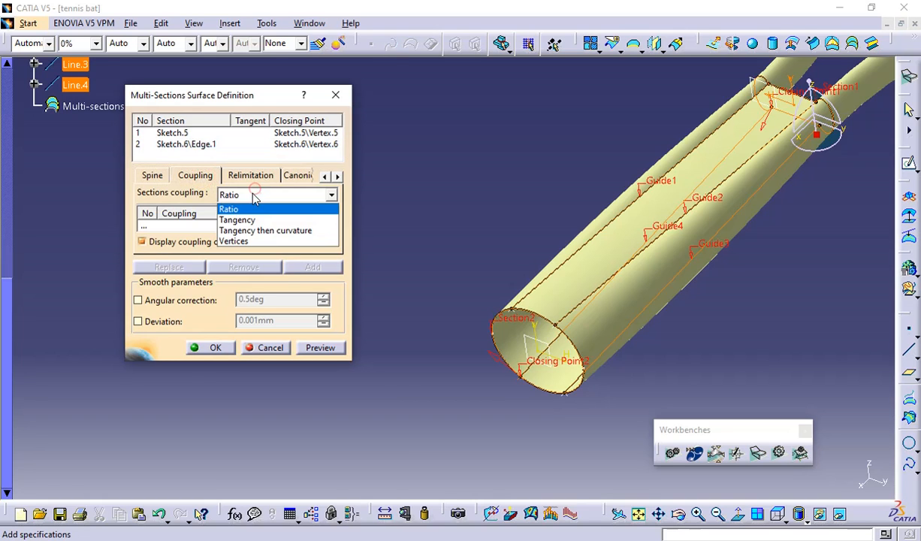
left_click(242, 218)
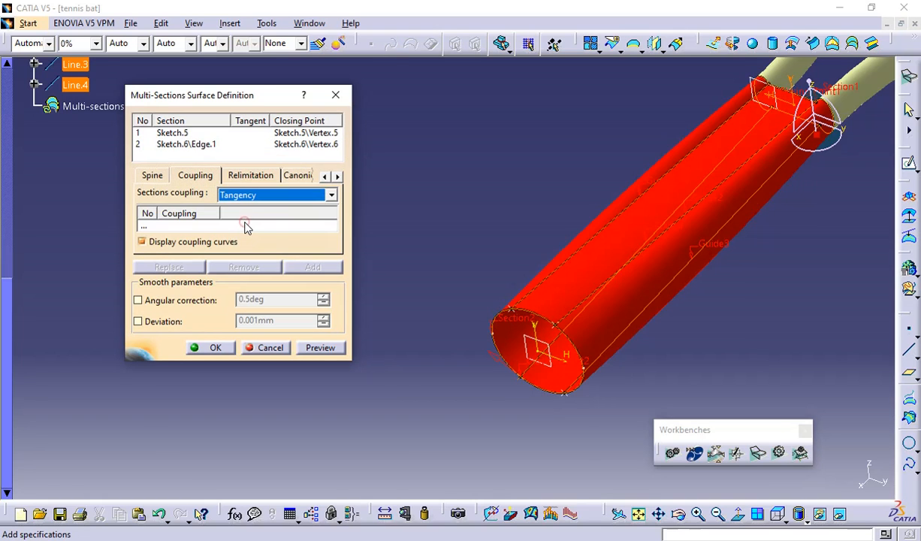
left_click(316, 348)
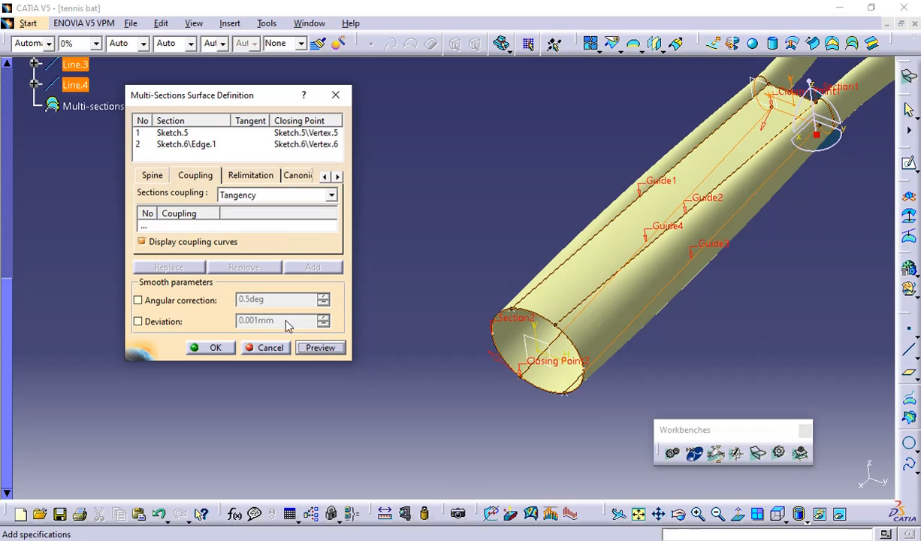
- Try the Tangency then curvature sections coupling and preview the surface
left_click(254, 196)
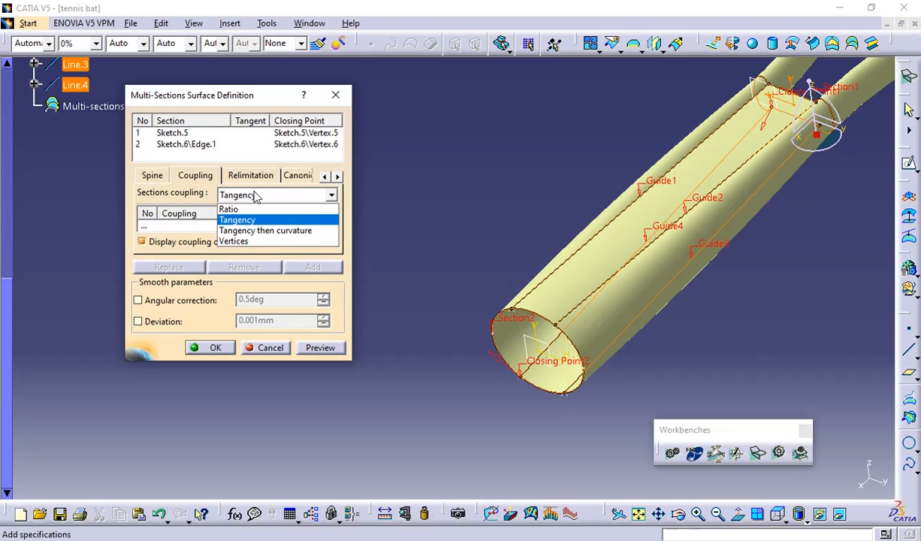
left_click(243, 229)
left_click(312, 348)
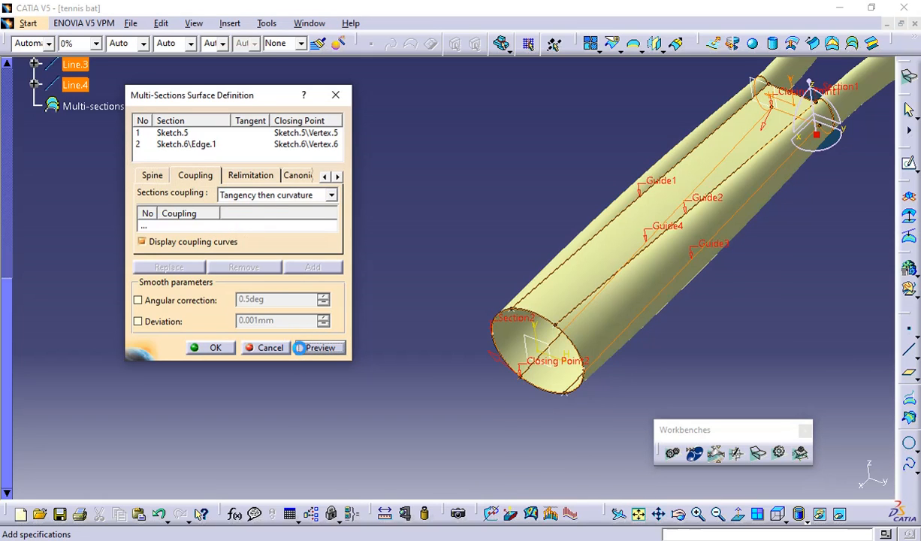
- Return the sections coupling to Tangency, preview the surface and confirm the edit
left_click(255, 195)
left_click(248, 219)
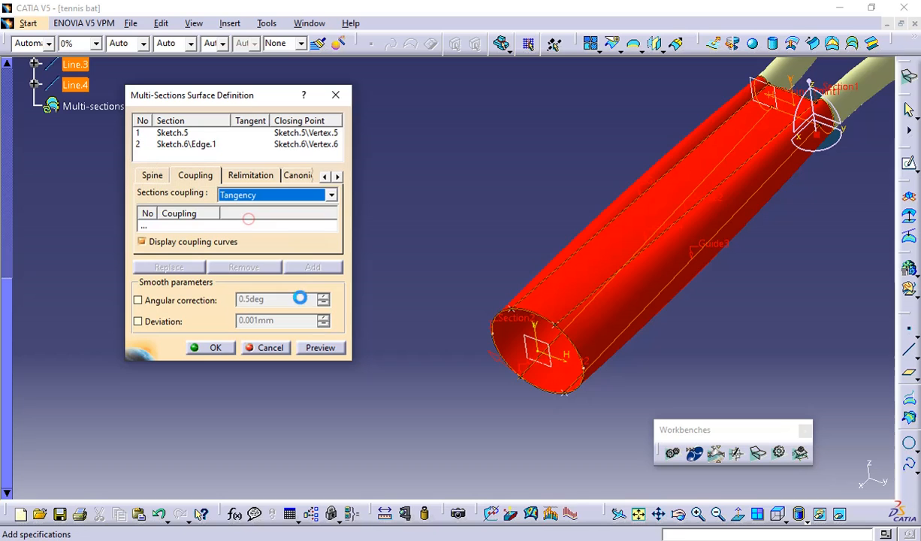
left_click(320, 347)
left_click(225, 350)
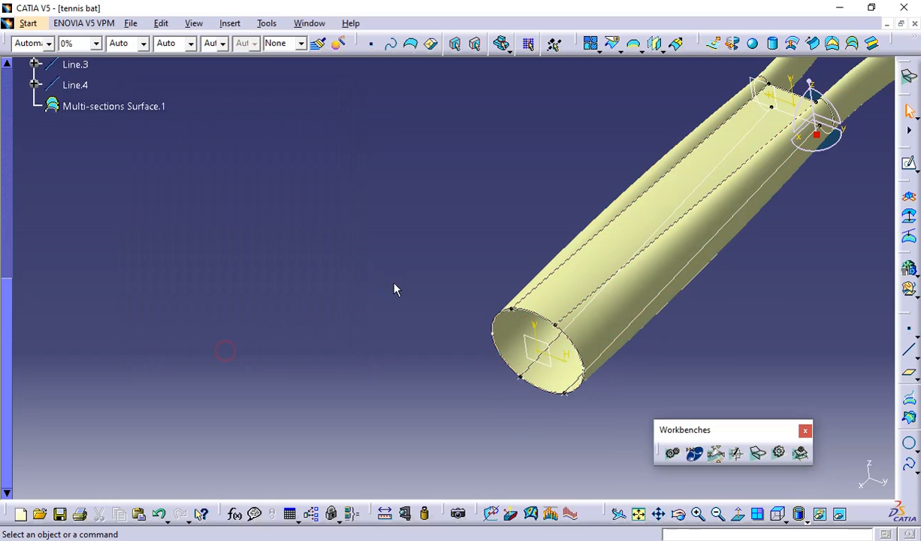
- Check the PDF drawing, return to CATIA and hide the handle's points, sketches and guide lines using the point and curve selection filters
middle_click_drag(430, 271, 493, 360)
middle_click_drag(609, 256, 606, 292)
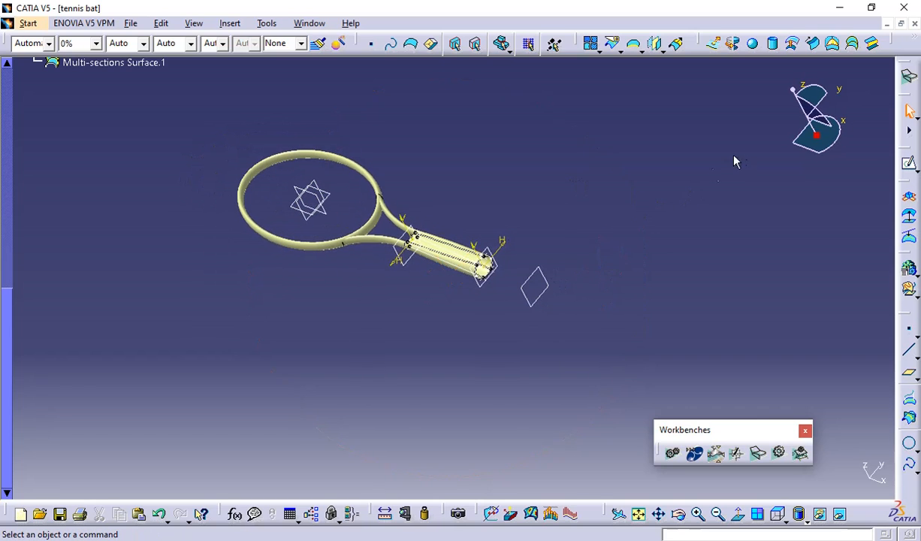
key("alt+Tab")
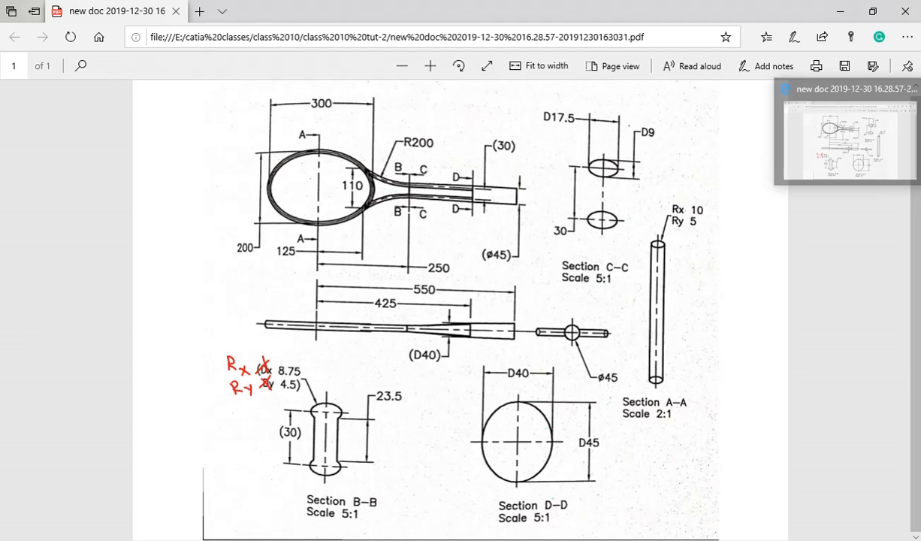
left_click(920, 132)
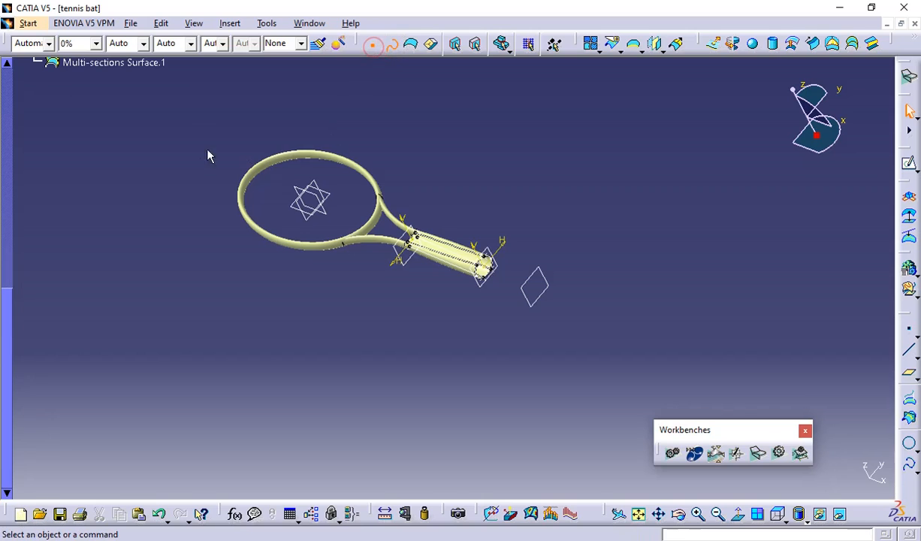
left_click_drag(193, 123, 764, 408)
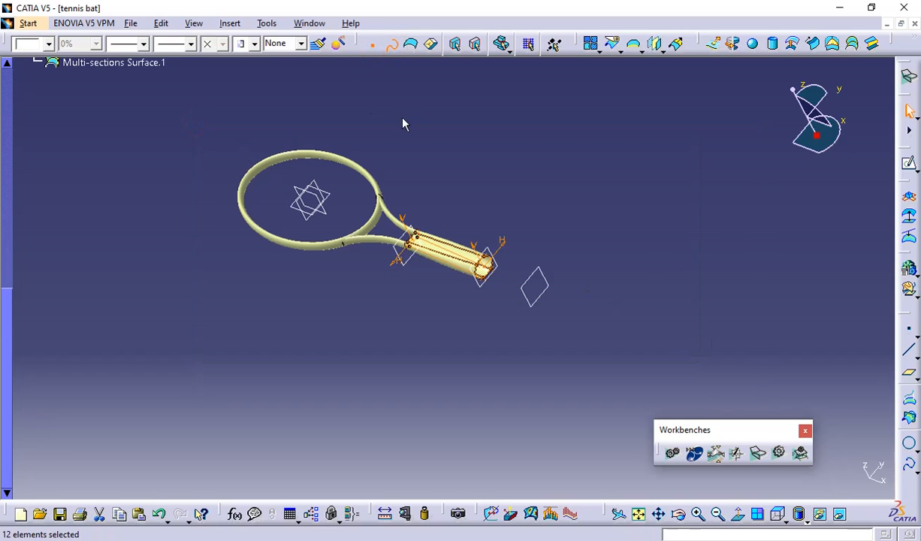
left_click(822, 514)
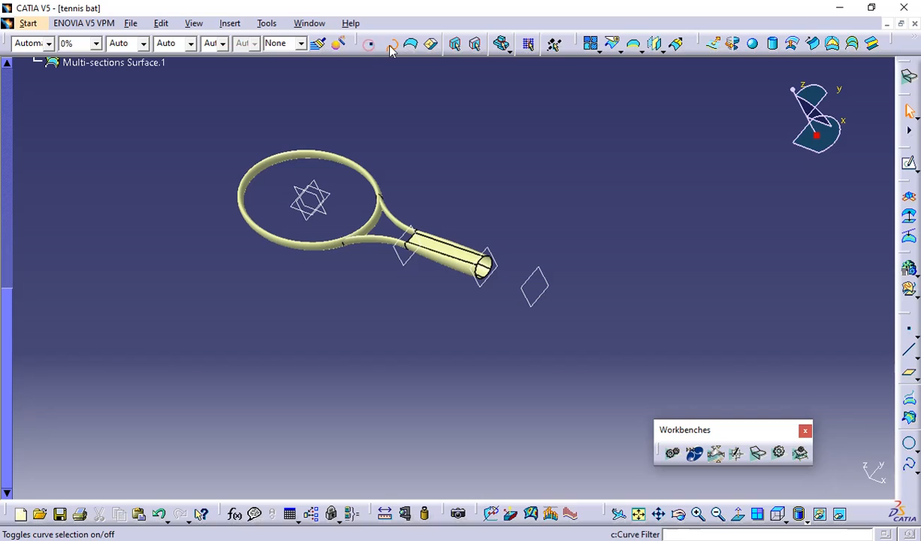
- Open a new sketch on the reference plane beyond the handle's open end and fit the model in view
middle_click_drag(509, 306, 518, 184, "ctrl")
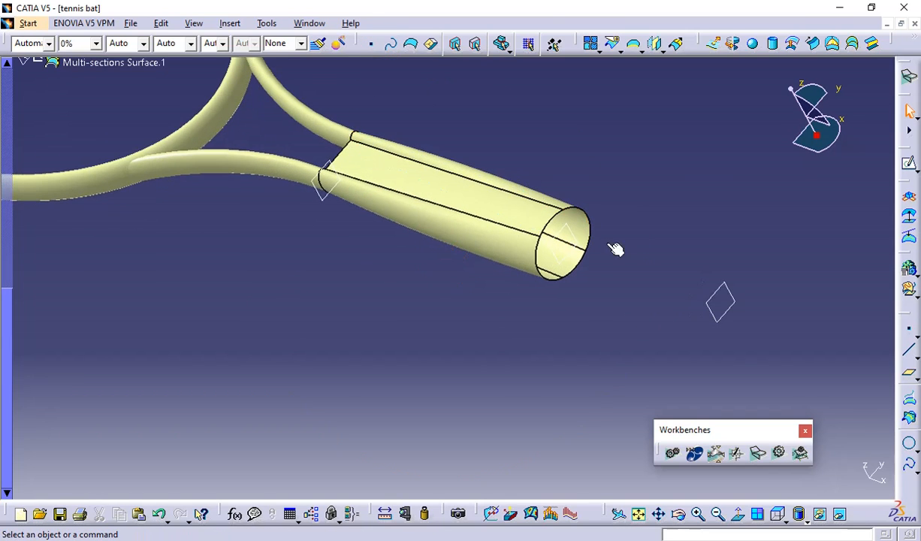
left_click(726, 315)
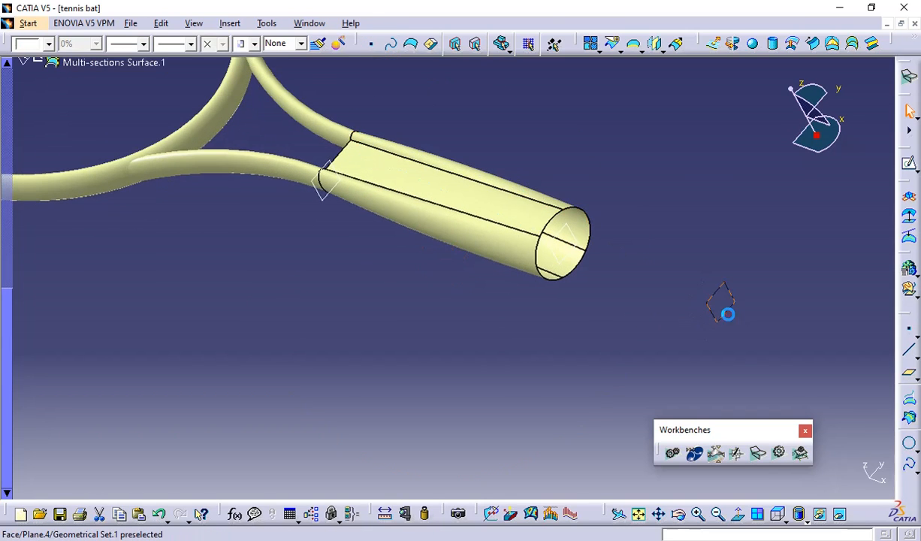
left_click(908, 163)
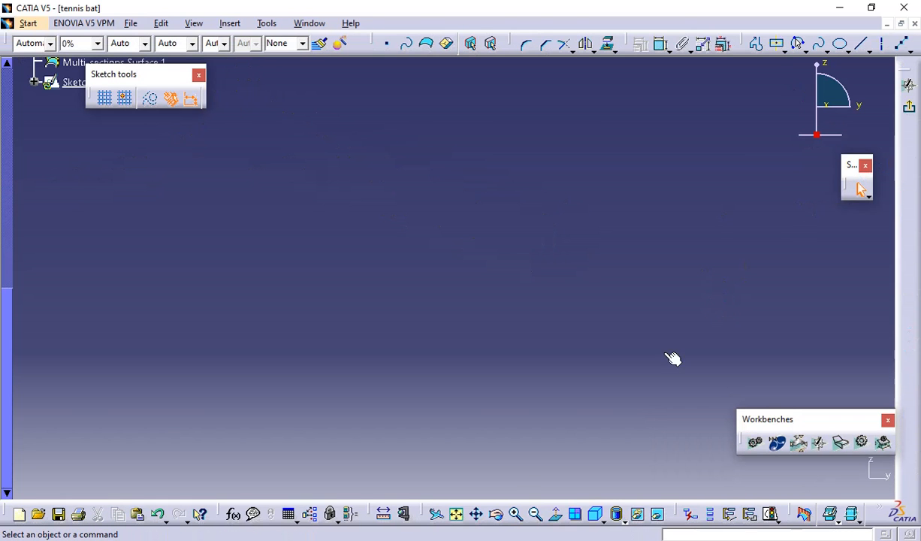
left_click(456, 513)
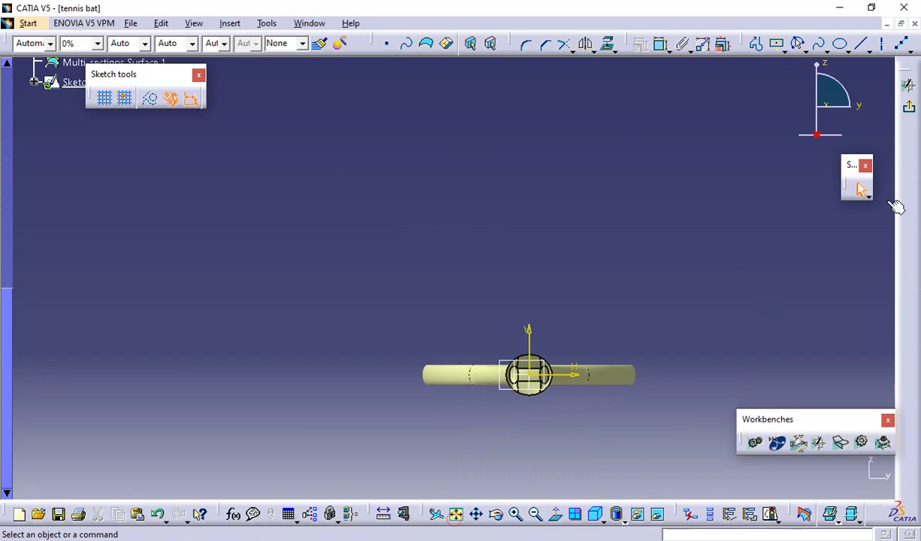
- Check the handle's end diameter in the PDF drawing, return to CATIA and sketch a circle about 59 mm in diameter beside the racket
key("alt+Tab")
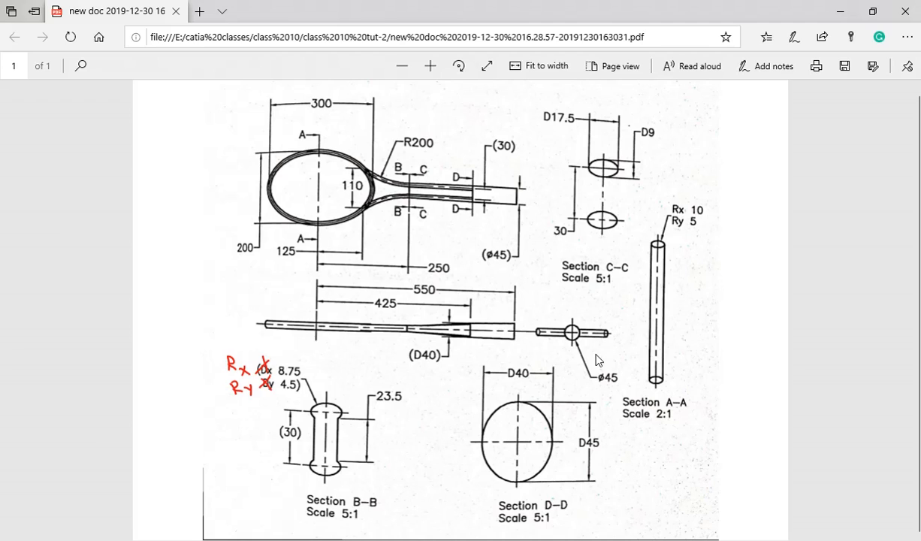
key("alt+Tab")
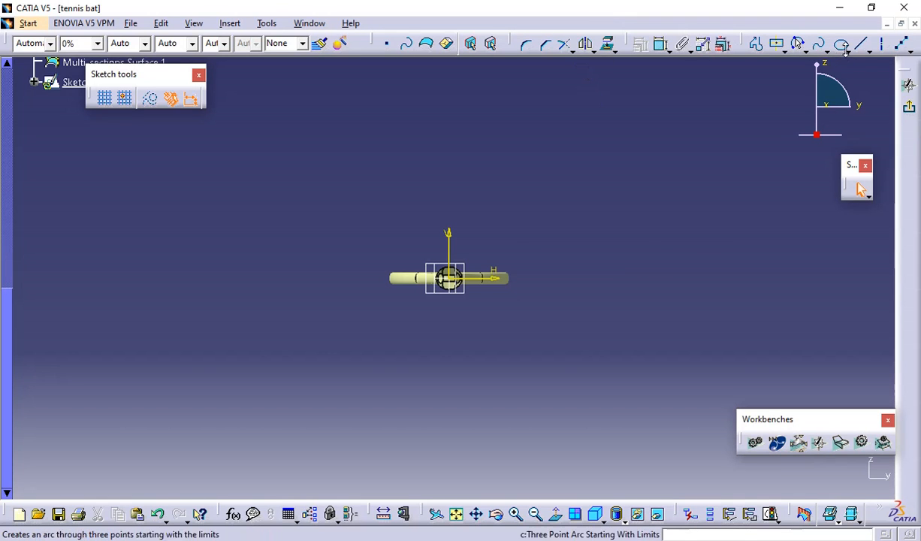
left_click(800, 45)
left_click(799, 66)
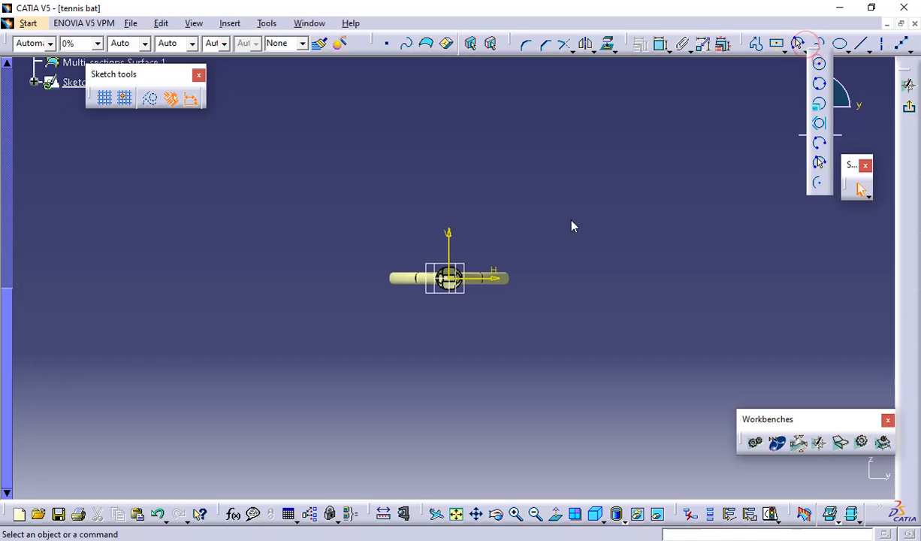
left_click(546, 278)
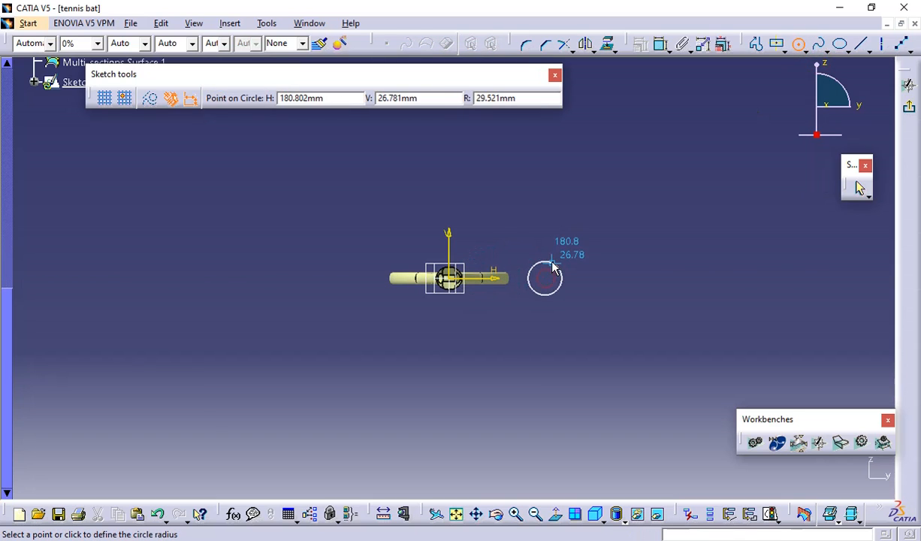
left_click(552, 262)
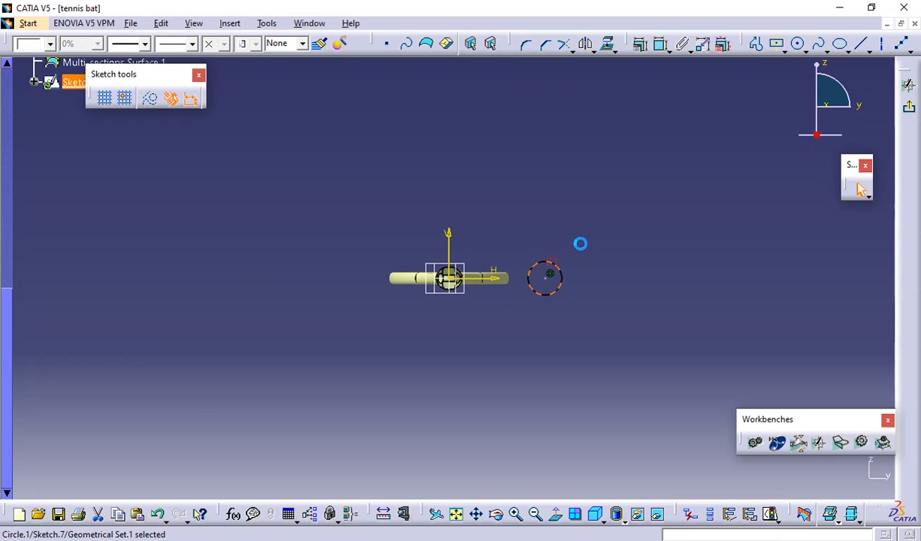
- Dimension the circle's diameter and set it to 45 mm
left_click(661, 44)
left_click(557, 267)
left_click(605, 251)
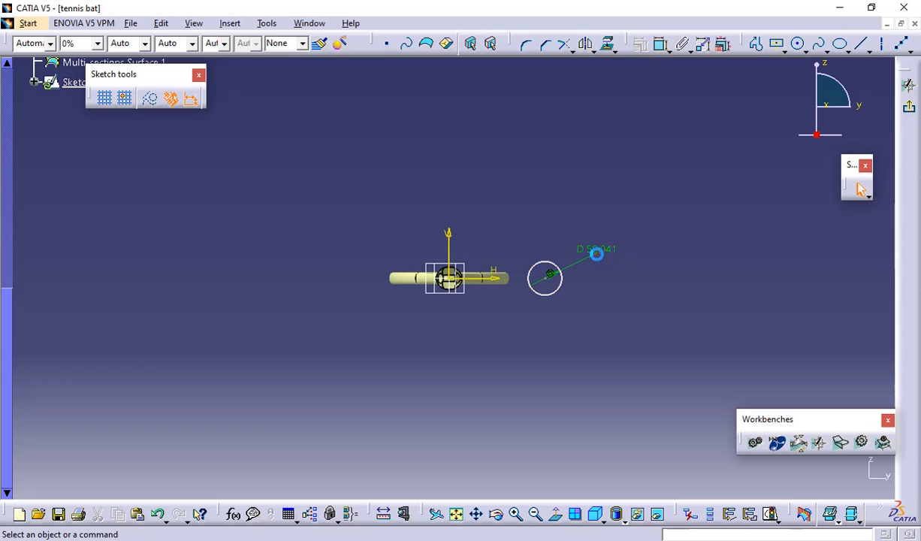
double_click(596, 248)
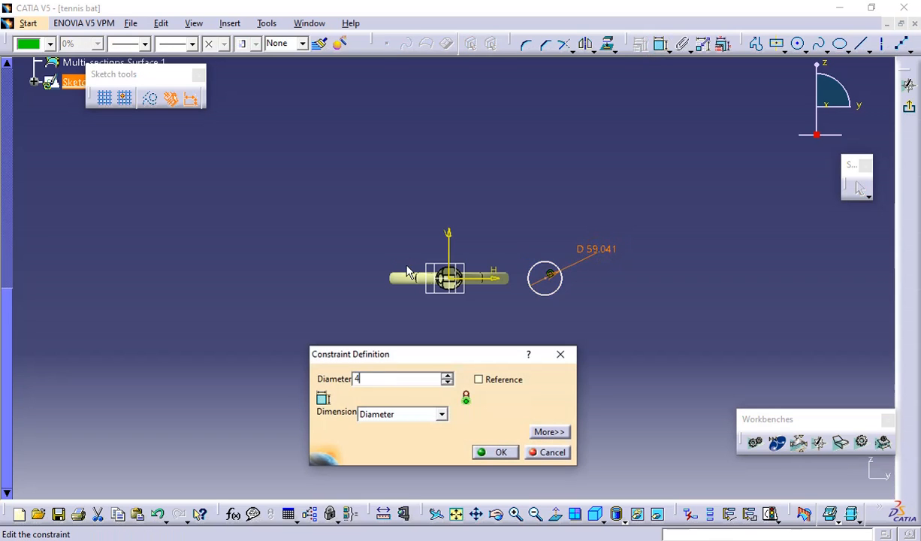
type("45")
left_click(495, 453)
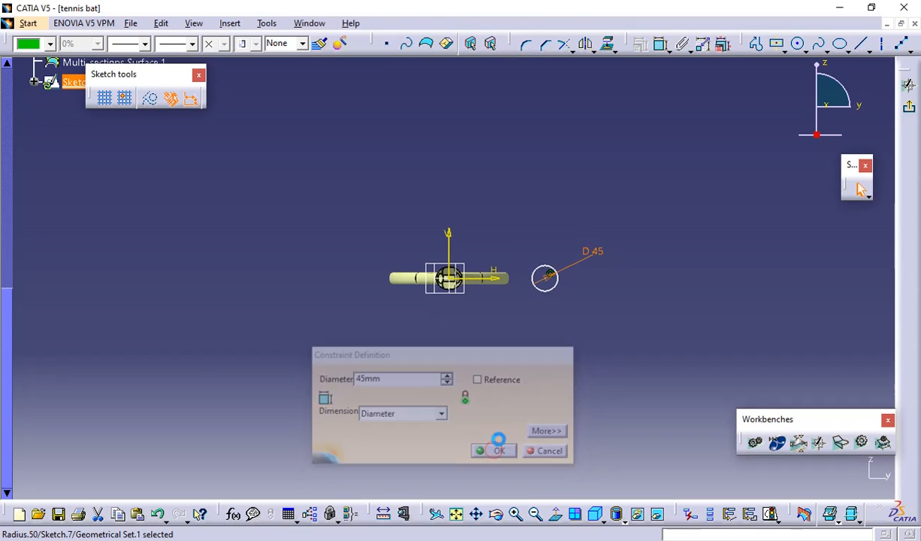
- Constrain the circle's centre coincident with the sketch origin and exit the sketch
left_click(661, 43)
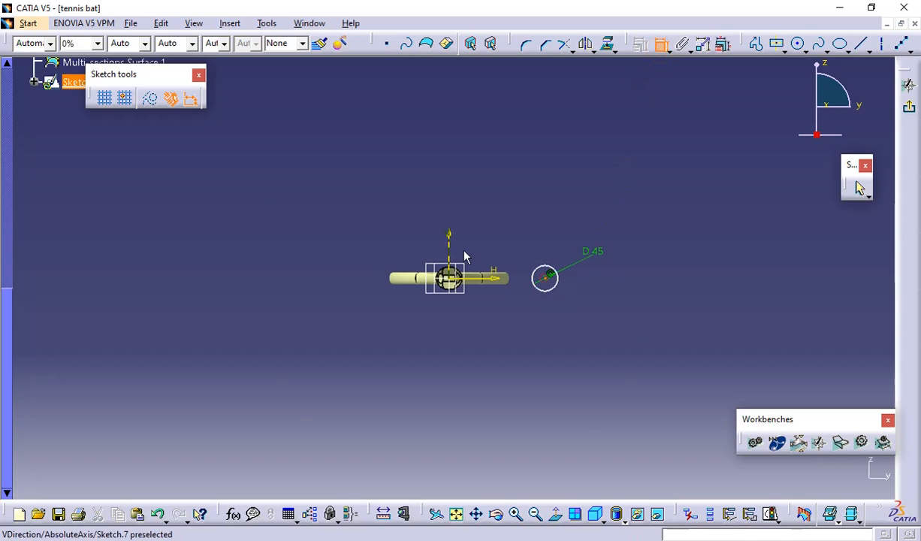
middle_click_drag(465, 199, 398, 255)
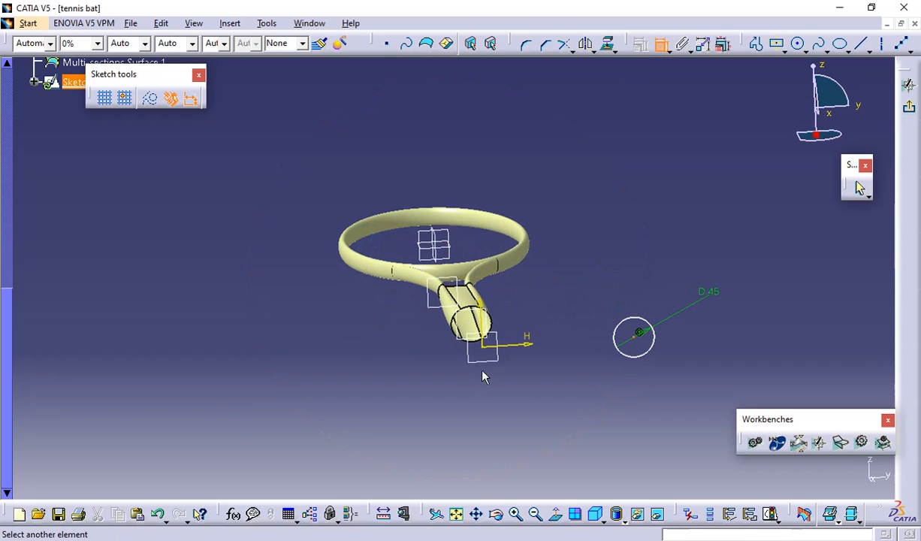
left_click(485, 345)
right_click(633, 227)
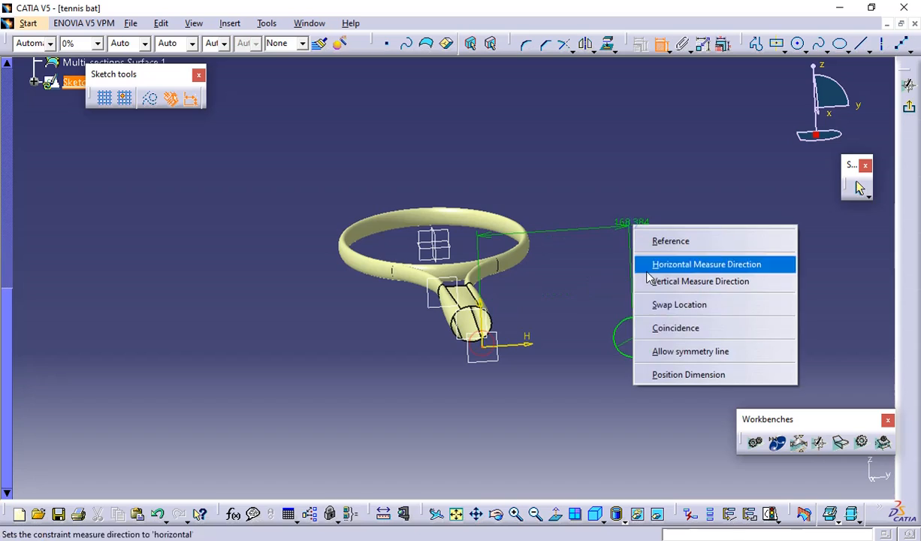
left_click(673, 327)
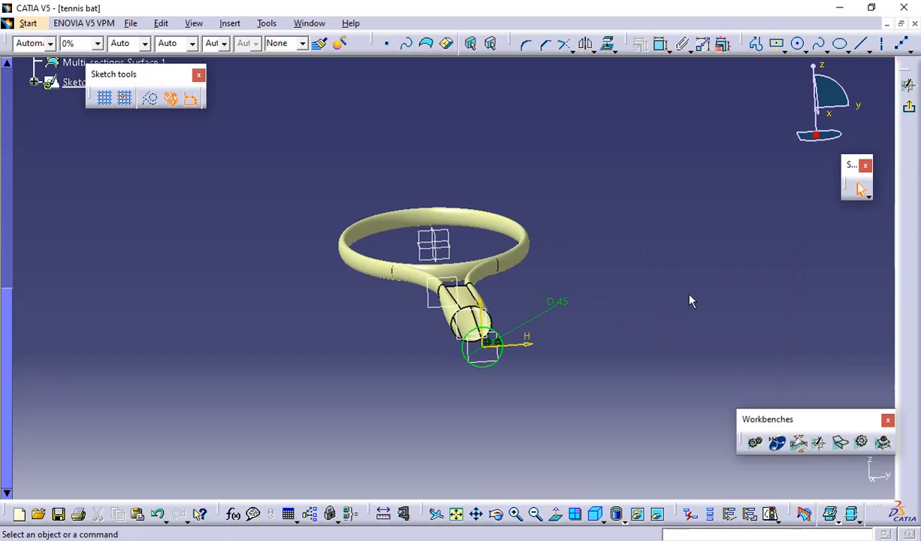
left_click(860, 189)
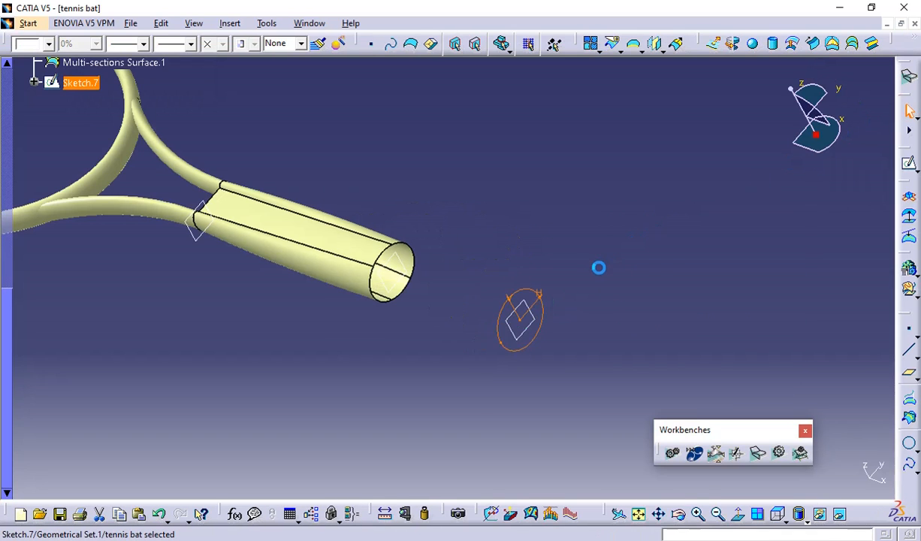
left_click(852, 45)
mouse_move(652, 149)
middle_mouse_down()
mouse_move(627, 147)
mouse_move(705, 139)
middle_mouse_up()
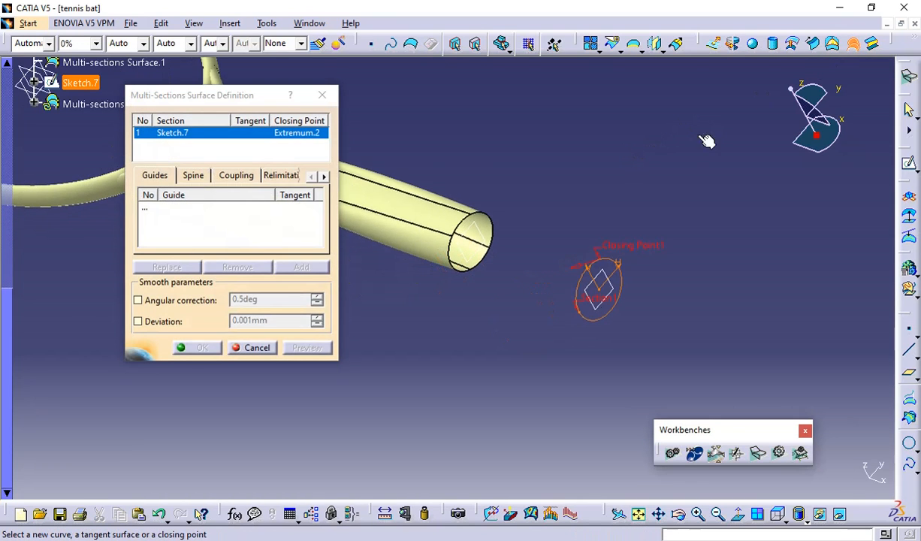
left_click(485, 218)
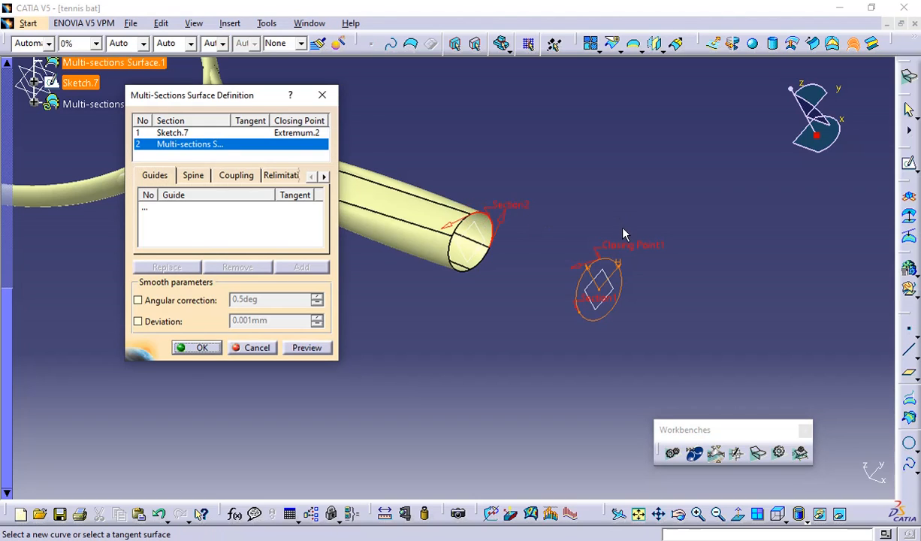
left_click(456, 227)
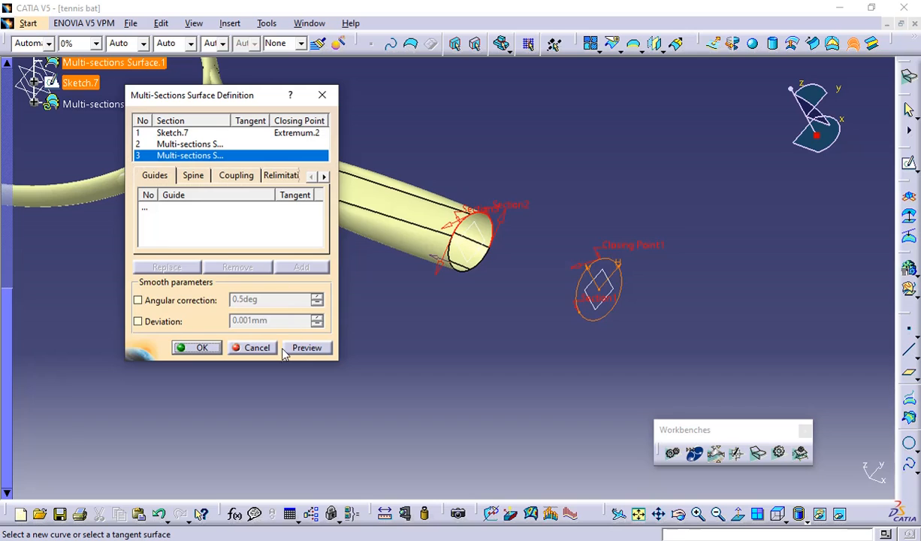
left_click(257, 347)
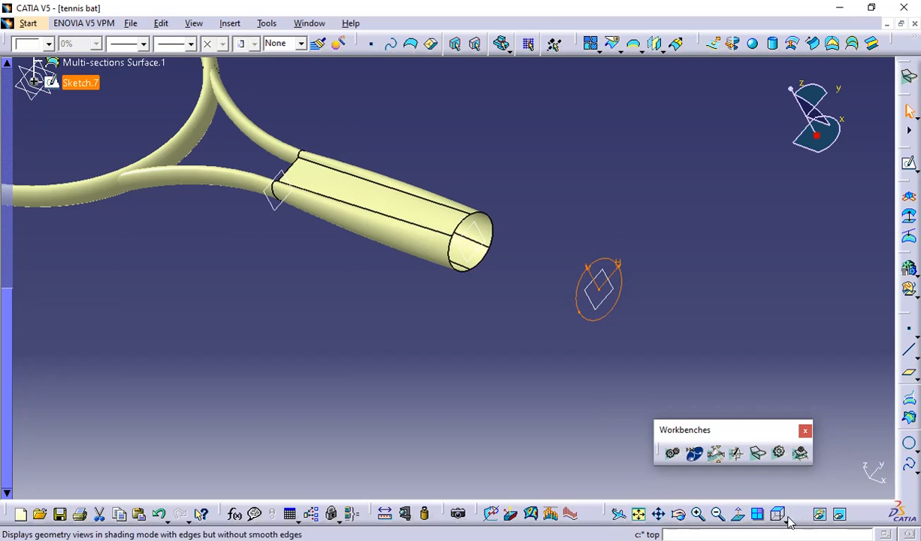
- Bring the hidden elliptical profile at the handle's open end back into the visible space
left_click(839, 515)
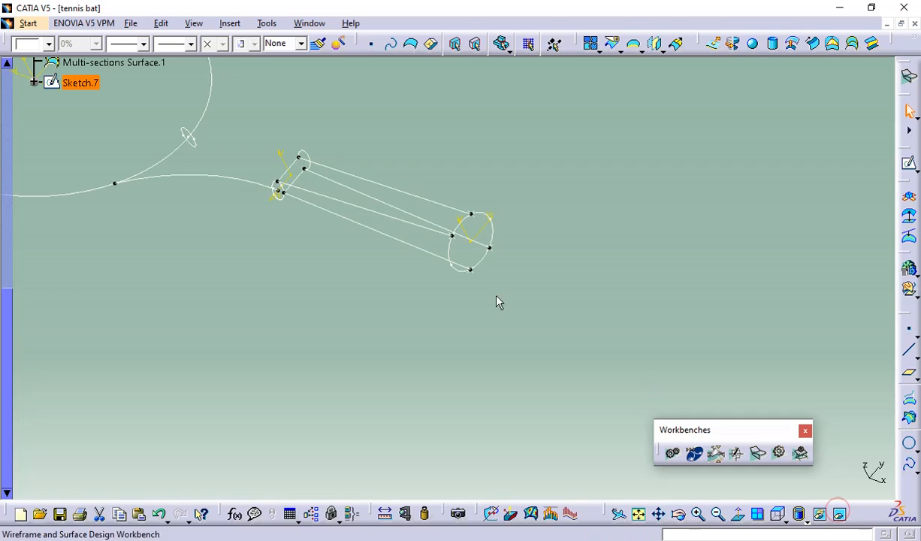
left_click(491, 268)
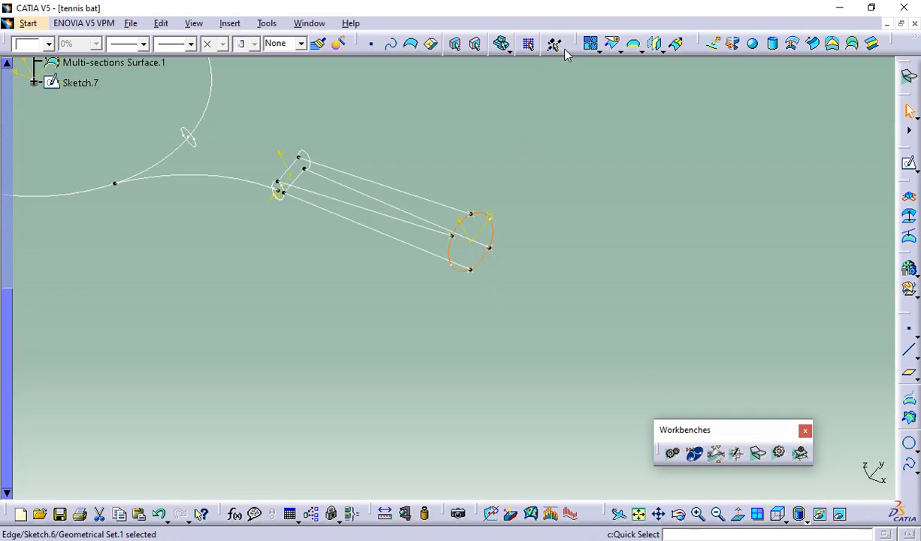
left_click(820, 515)
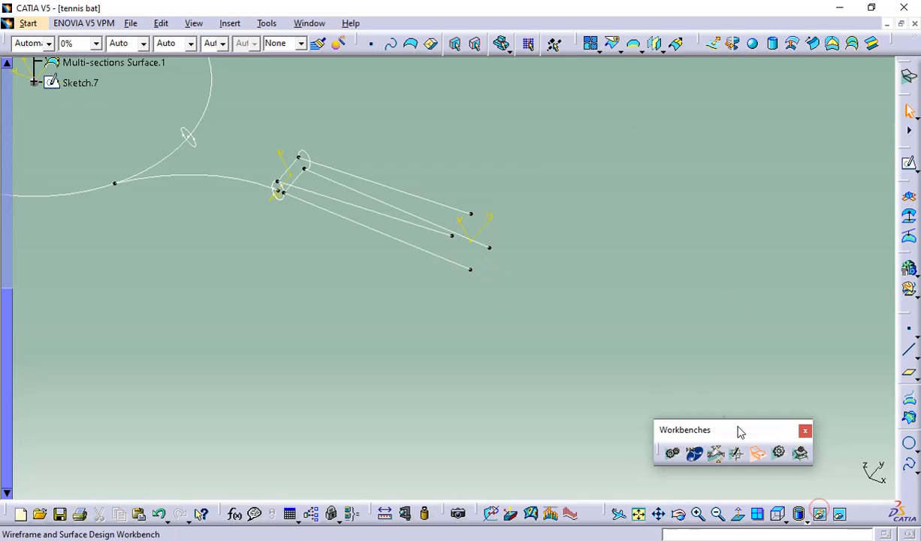
left_click(843, 519)
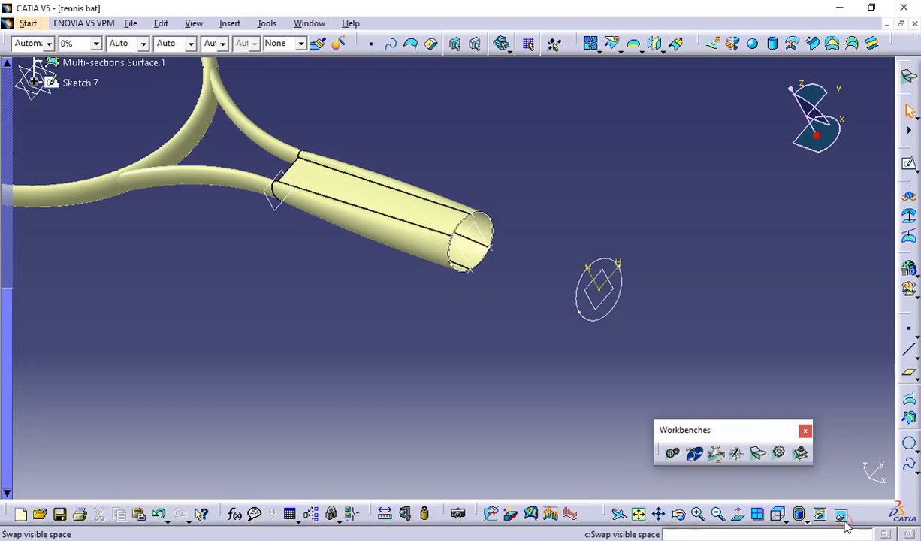
mouse_move(558, 405)
middle_mouse_down()
mouse_move(499, 385)
mouse_move(488, 346)
mouse_move(494, 362)
mouse_move(508, 335)
middle_mouse_up()
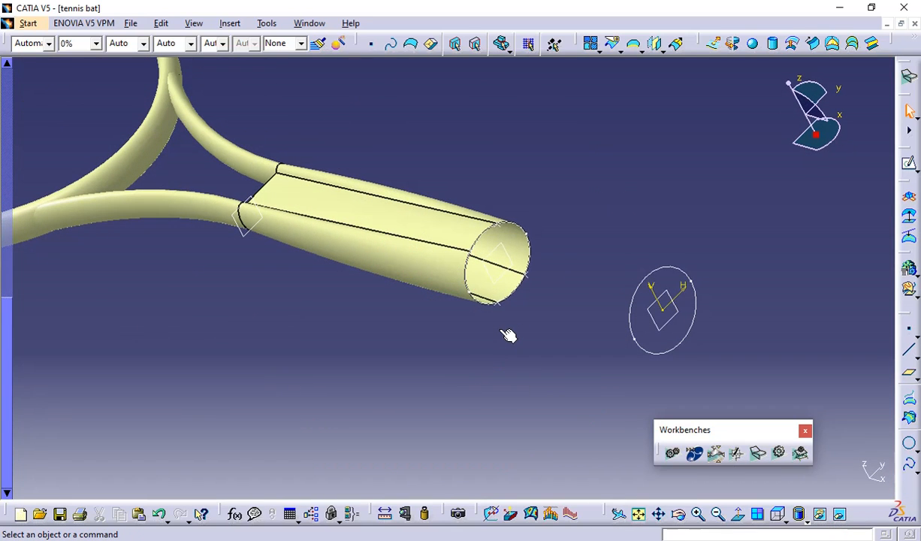
- Create a multi-sections surface between the 45 mm circle sketch and the elliptical profile at the handle's open end, previewing it before confirming
left_click(852, 43)
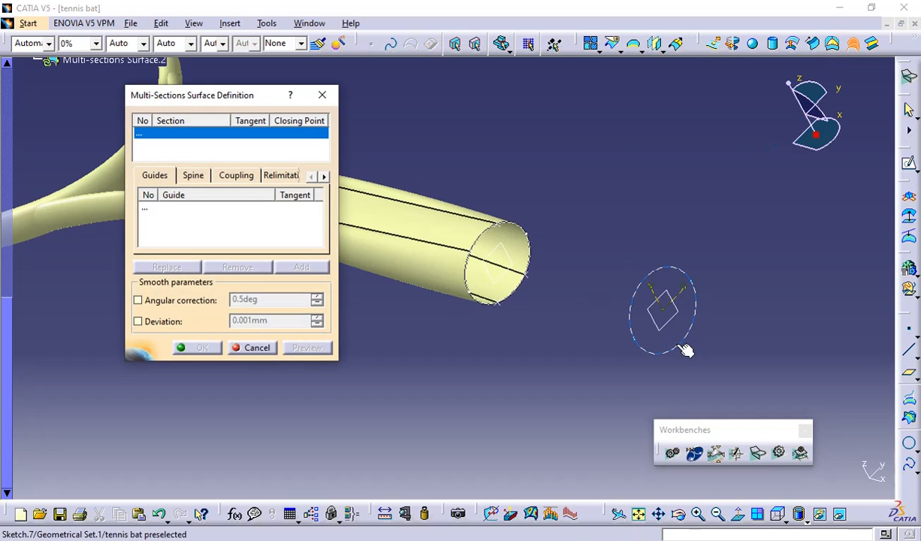
left_click(681, 347)
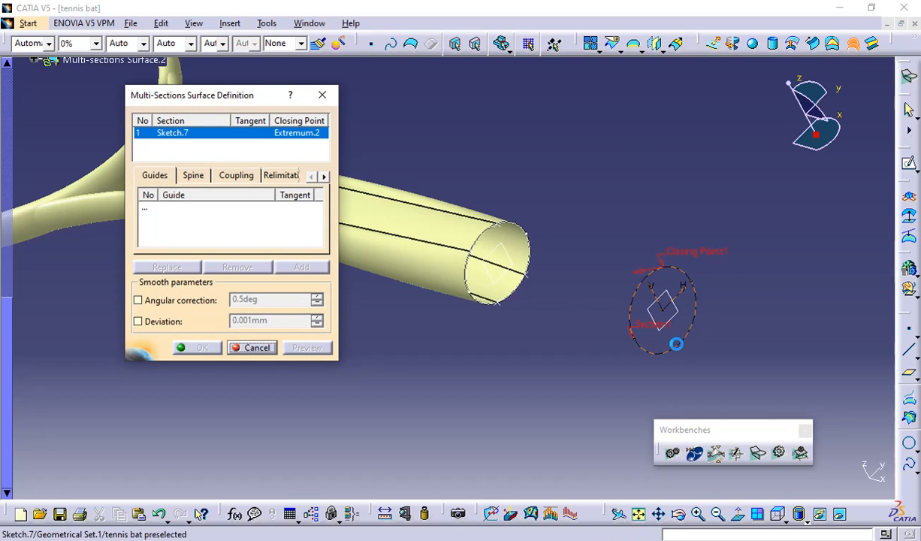
left_click(520, 290)
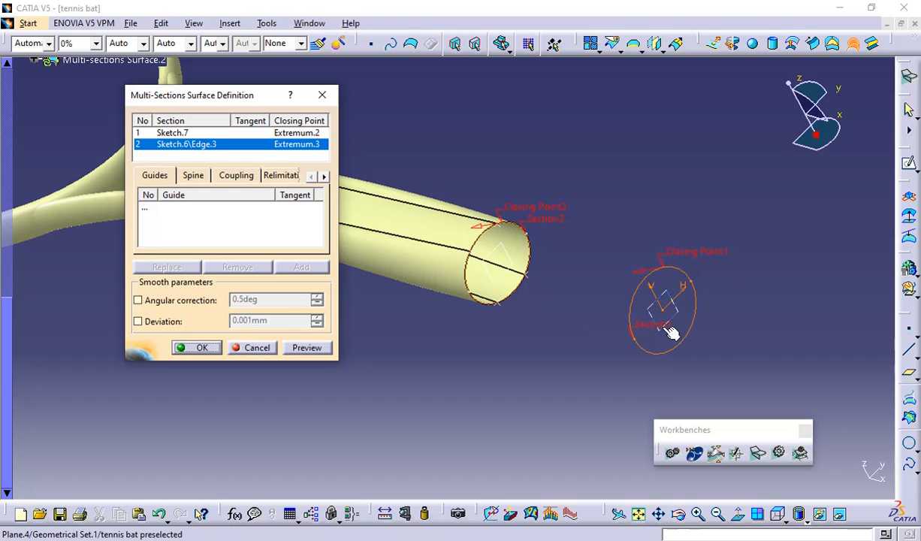
left_click(301, 348)
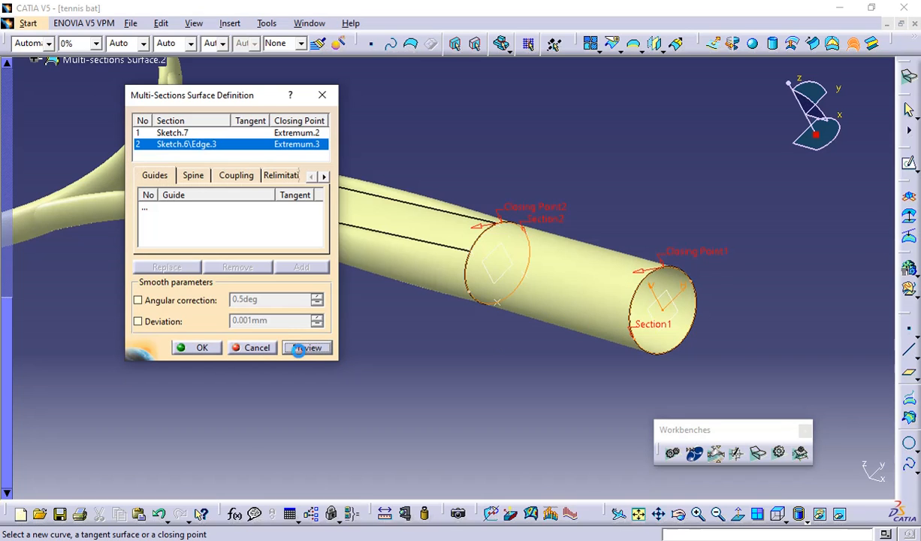
left_click(200, 351)
- Hide the two handle end profile sketches and remaining points using the point and curve selection filters
middle_click_drag(712, 269, 703, 362)
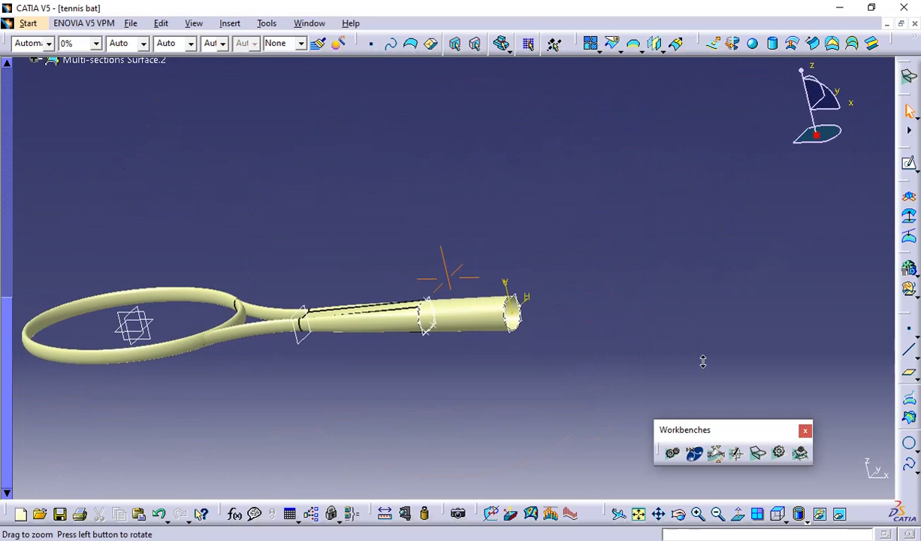
middle_click_drag(556, 277, 551, 338)
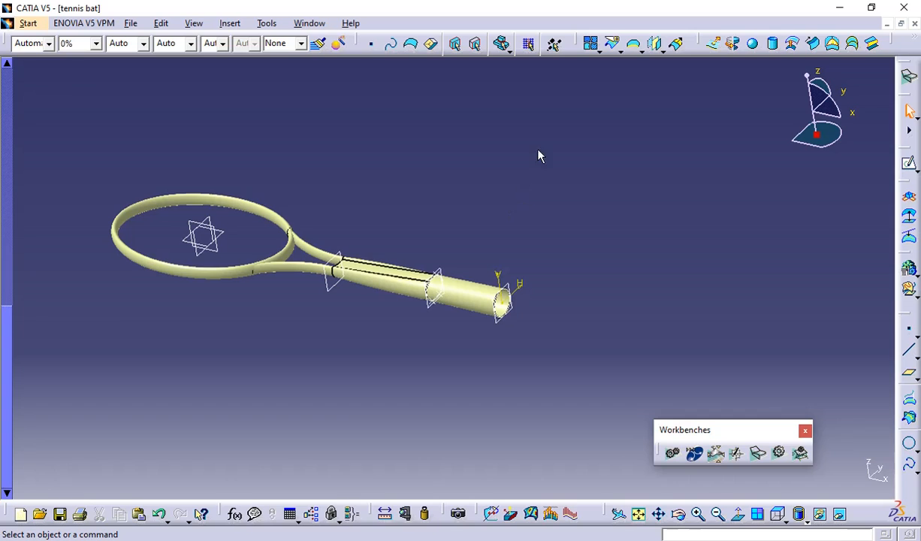
left_click(372, 47)
left_click_drag(588, 353, 84, 113)
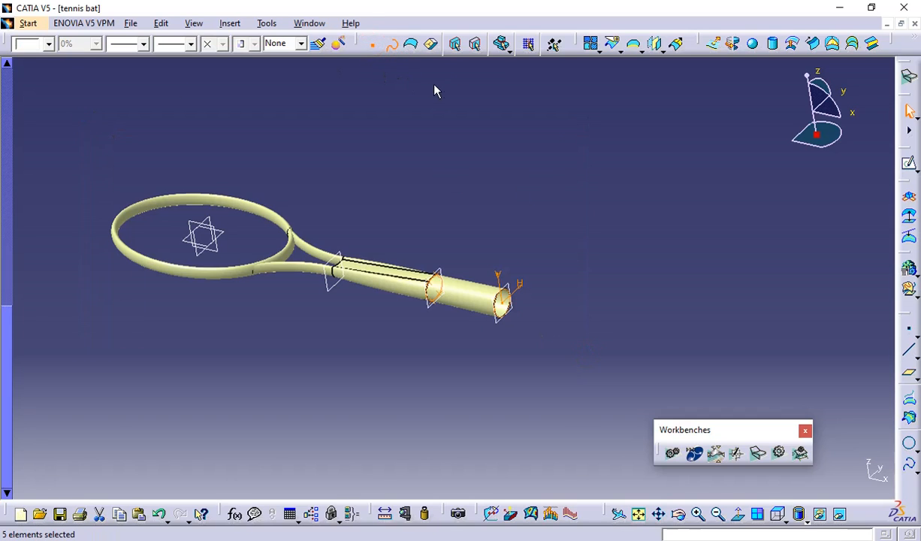
left_click(817, 515)
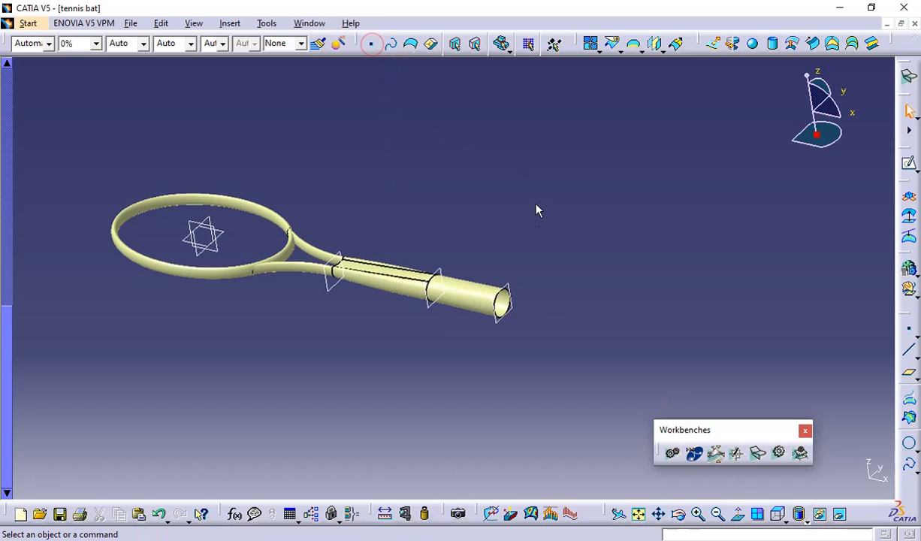
- Hide the three reference planes along the handle and inspect the finished grip surface
left_click(820, 517)
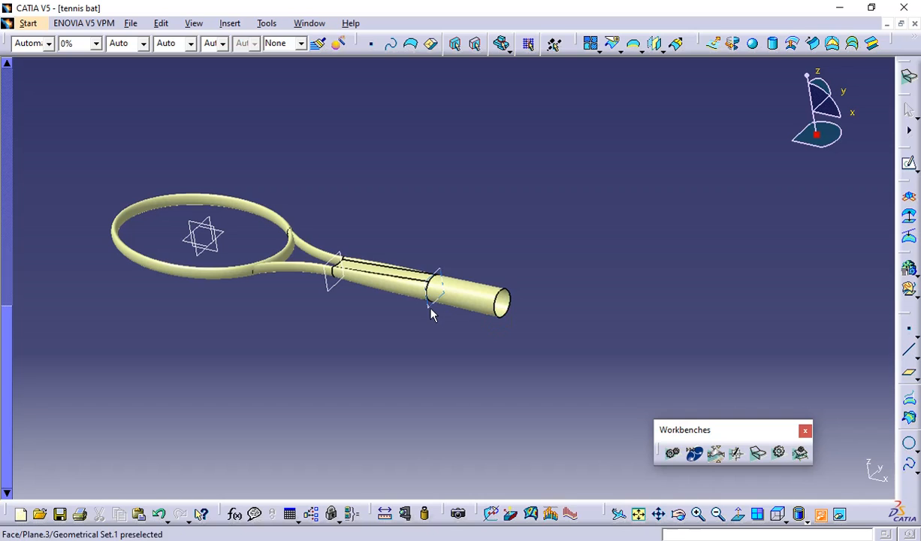
left_click(329, 289)
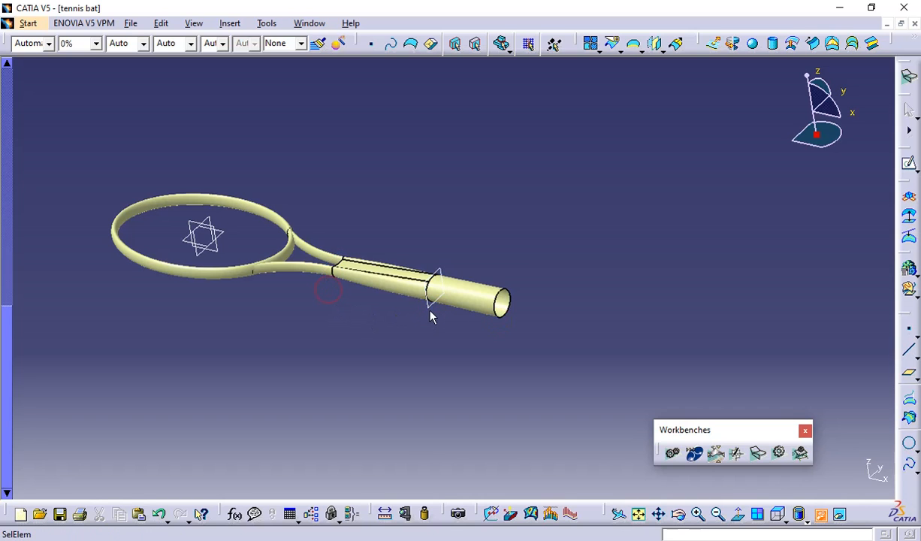
middle_click_drag(436, 314, 425, 371)
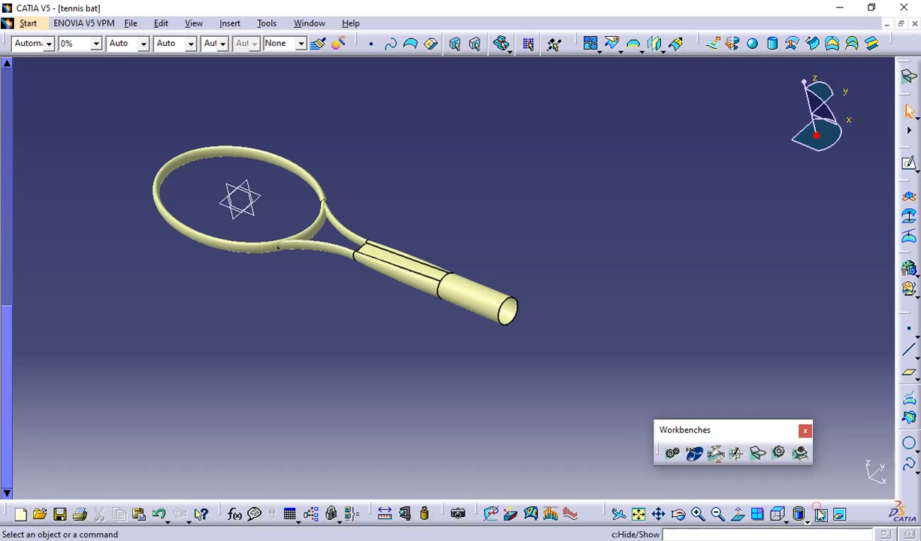
mouse_move(556, 343)
middle_mouse_down()
mouse_move(457, 369)
mouse_move(470, 401)
mouse_move(526, 379)
mouse_move(540, 319)
mouse_move(571, 332)
middle_mouse_up()
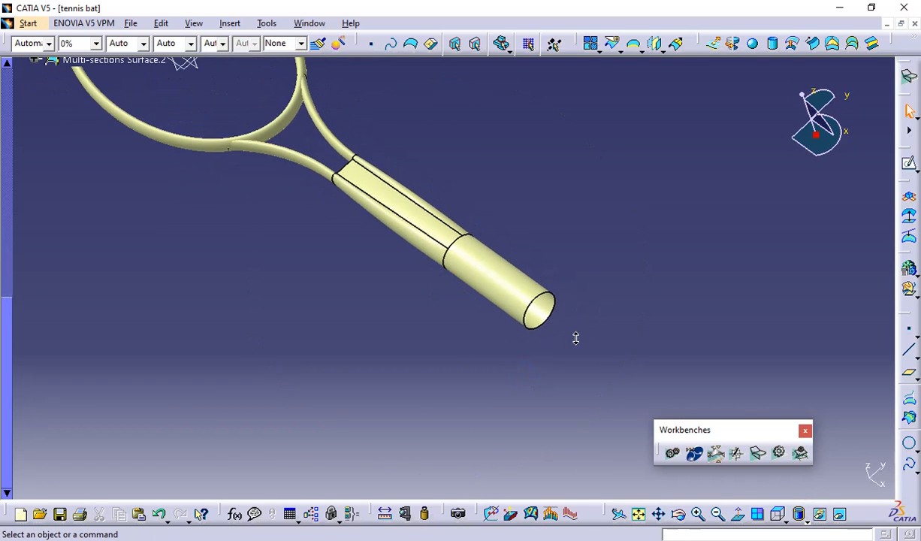
middle_click_drag(545, 257, 177, 483)
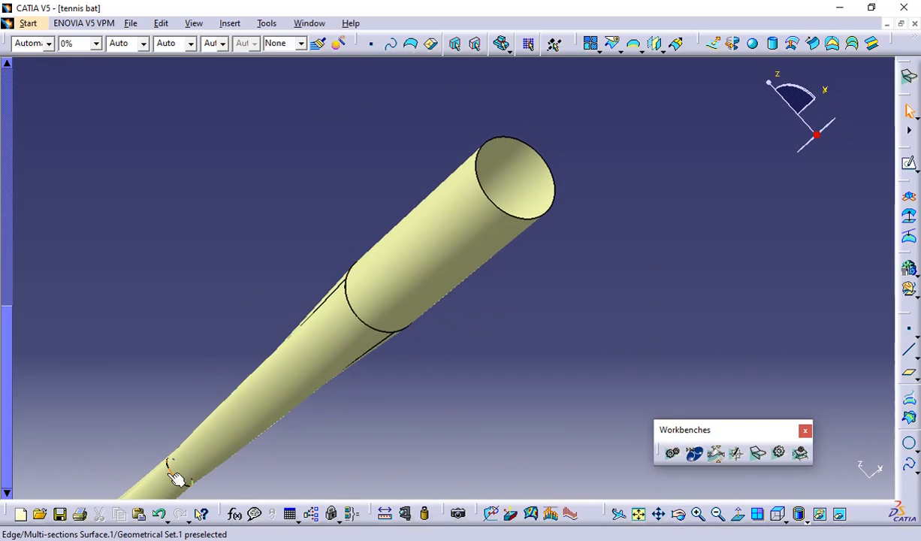
- Close the open circular end of the handle with a fill surface bounded by its end edge
left_click(831, 45)
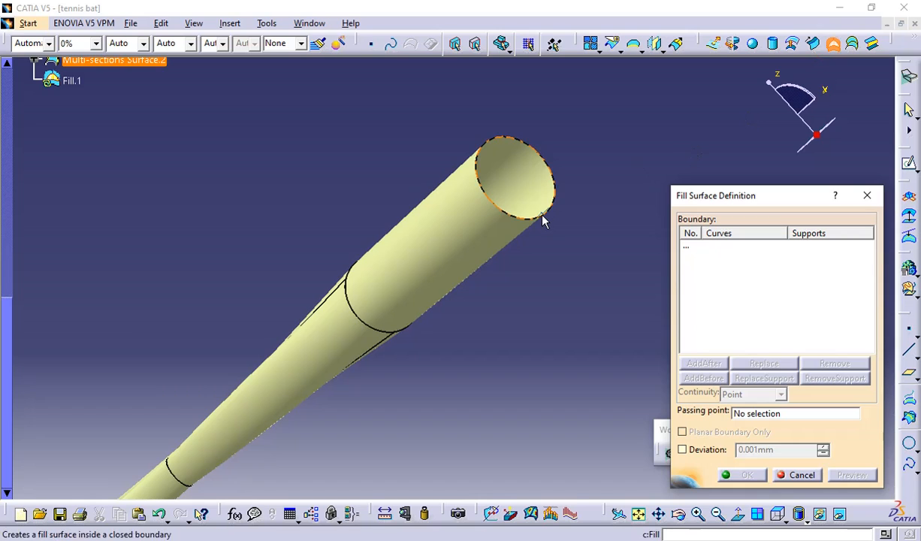
left_click(541, 216)
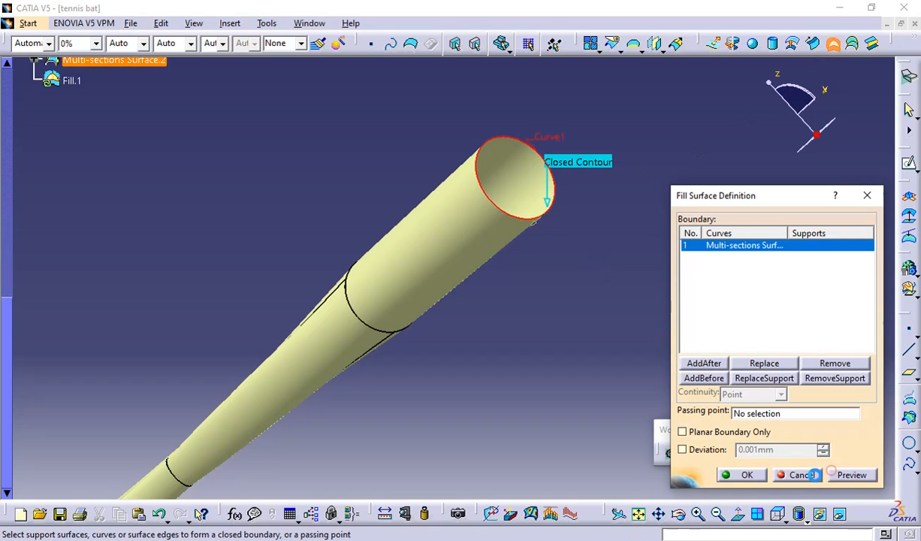
left_click(741, 475)
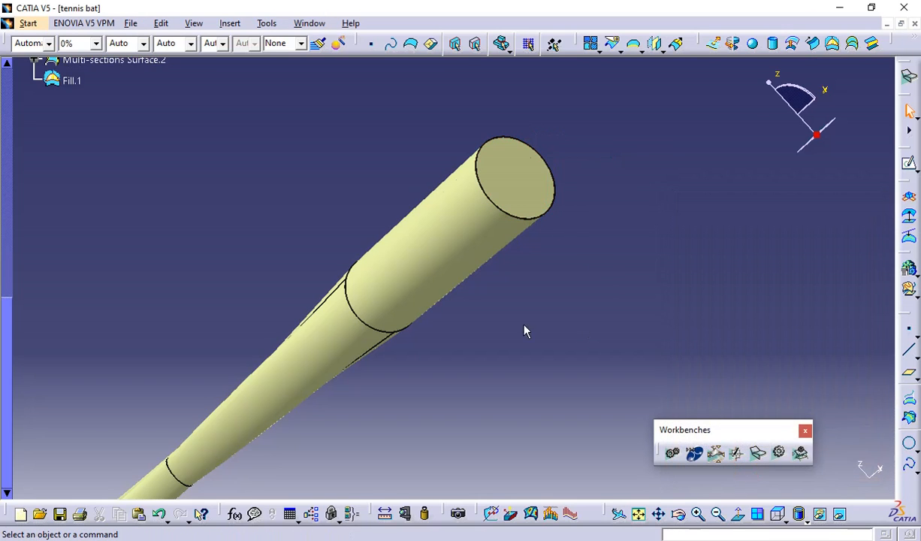
- Try to fill the throat opening between the two frame arms using its two straight edges and both elliptical arm end edges
middle_click_drag(275, 278, 591, 191)
middle_click_drag(465, 320, 706, 150)
middle_click_drag(567, 348, 600, 220)
middle_click_drag(503, 376, 594, 98)
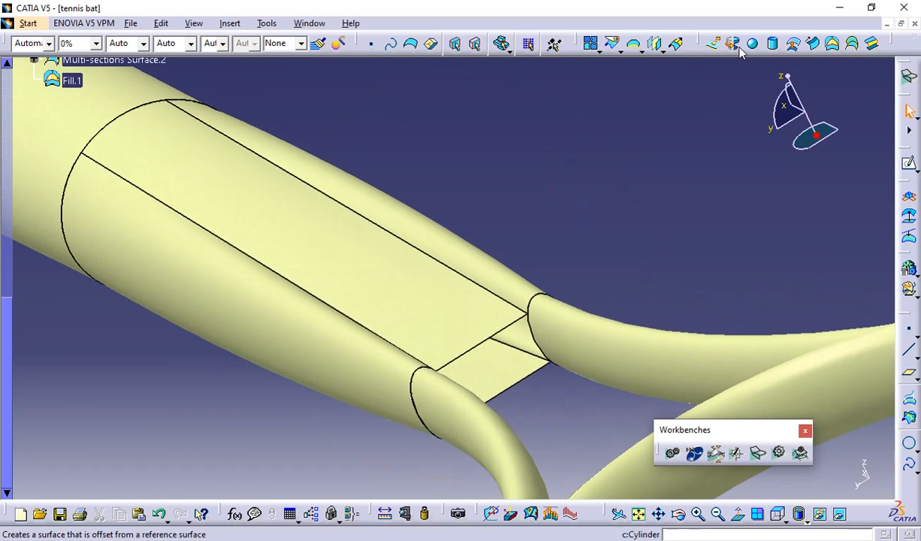
left_click(832, 43)
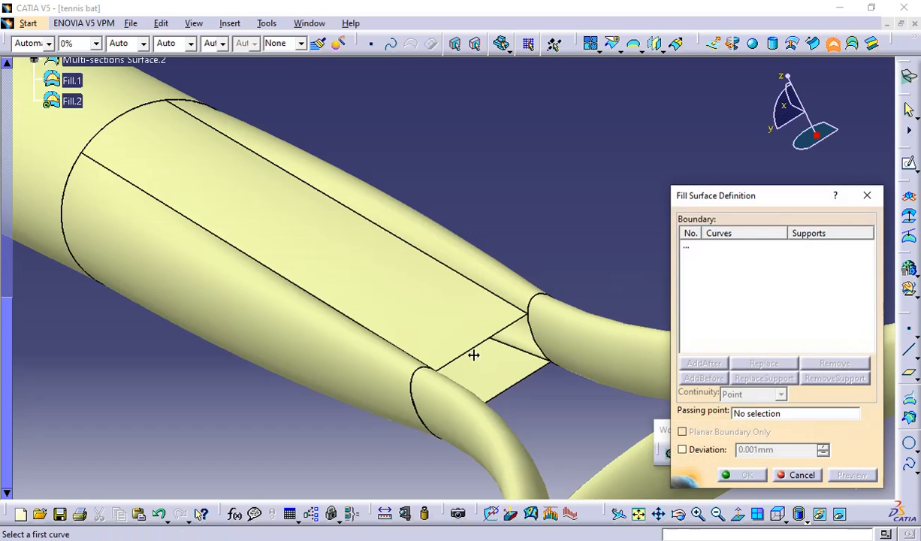
left_click(456, 366)
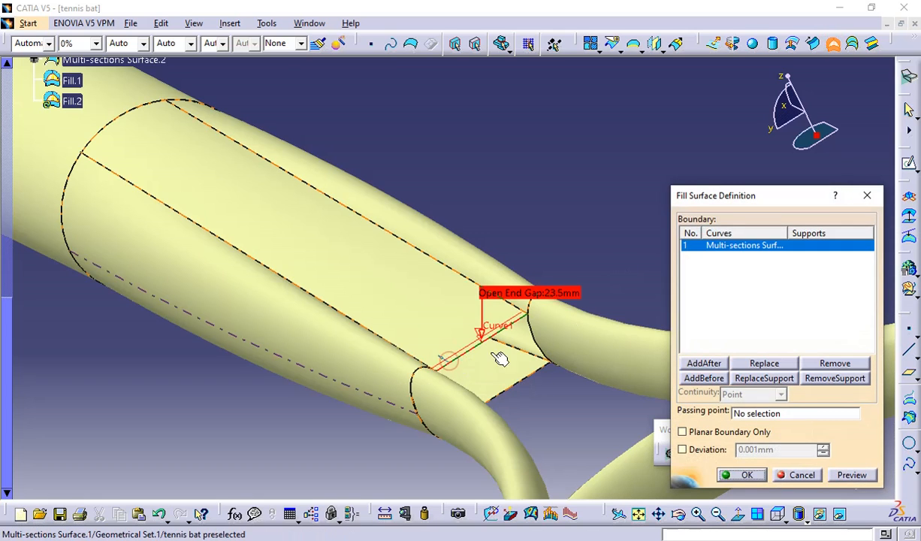
left_click(537, 335)
middle_click_drag(526, 362, 509, 384)
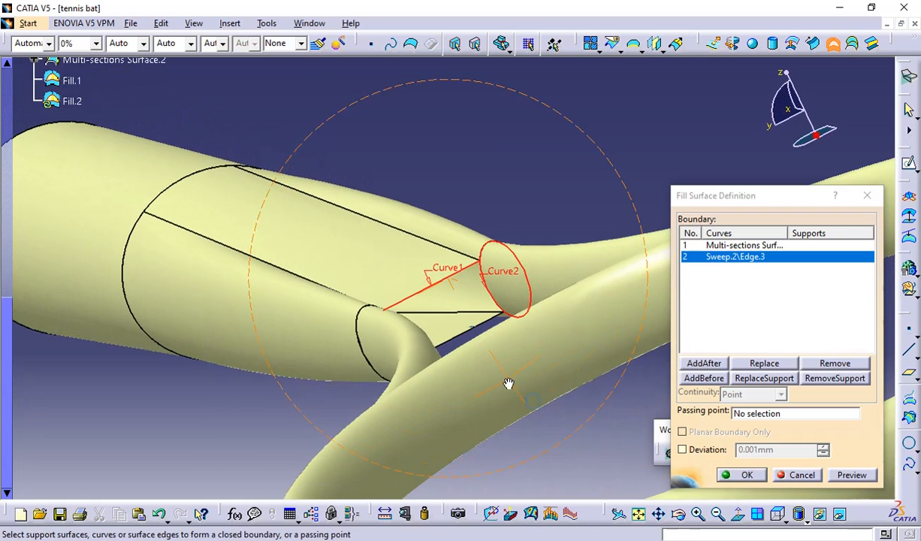
left_click(496, 316)
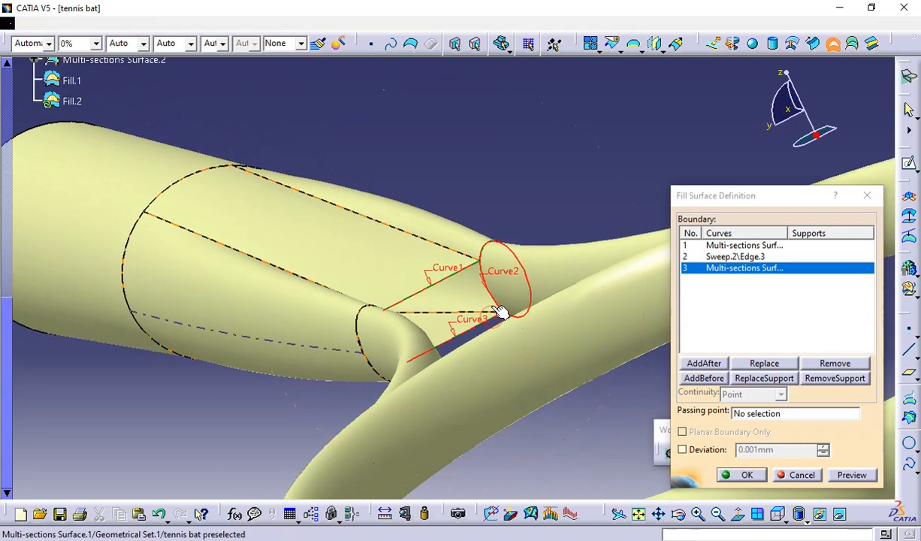
middle_click_drag(499, 312, 422, 366)
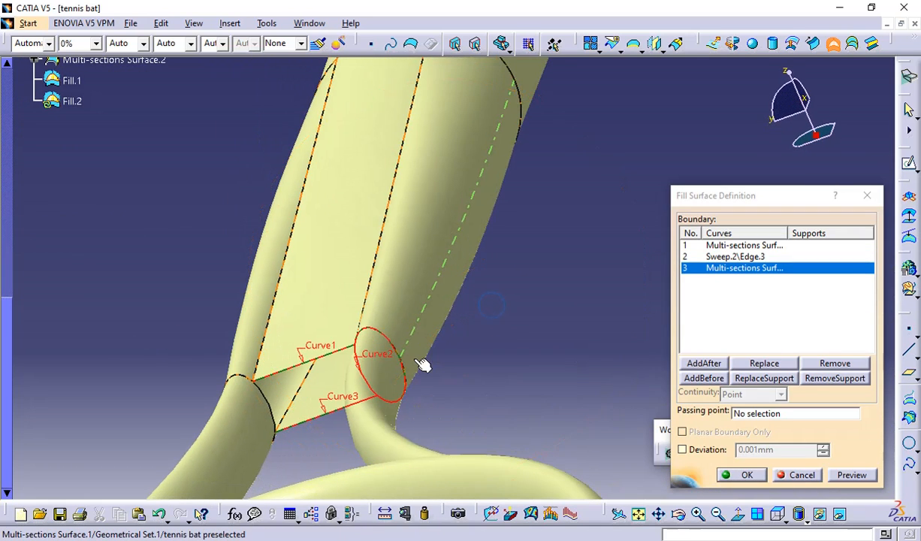
left_click(275, 406)
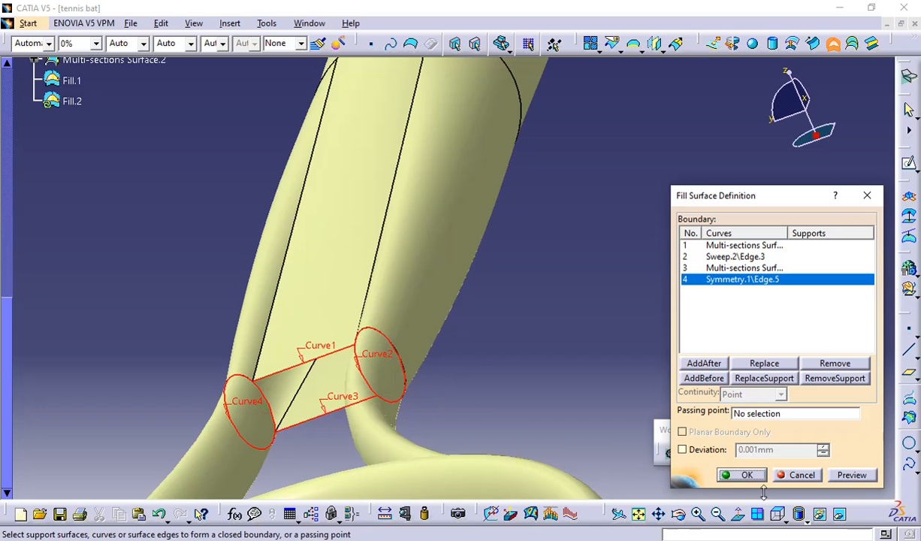
left_click(834, 475)
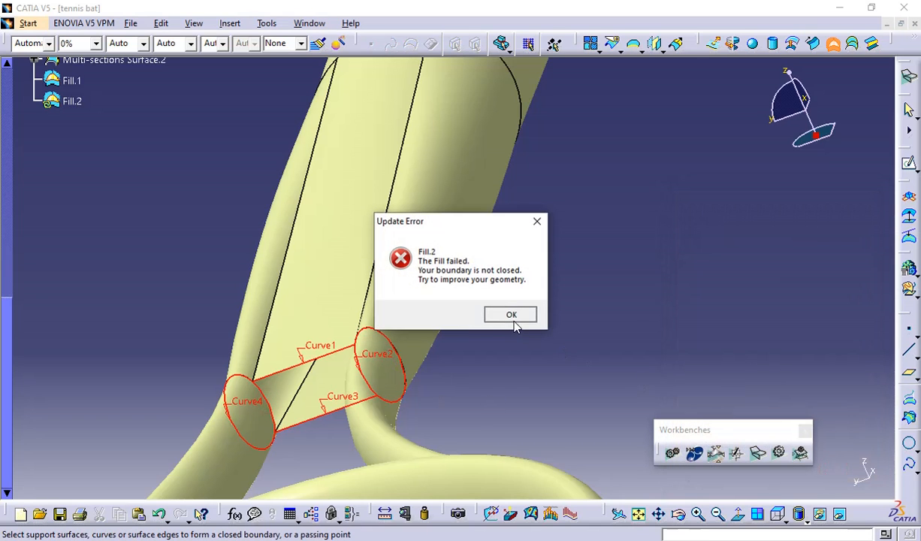
left_click(510, 315)
left_click(785, 475)
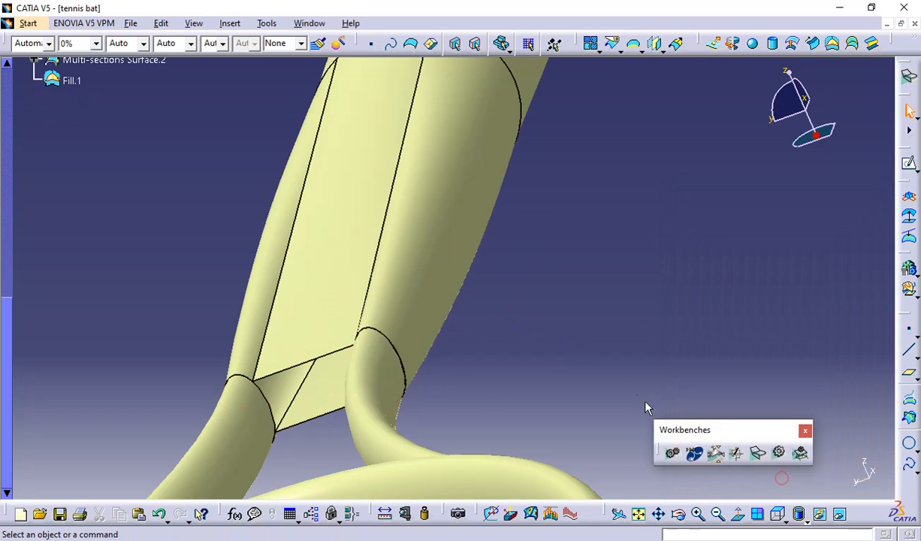
- Bring the hidden Plane.1 at the frame arm's end back into view and check its definition
middle_click_drag(564, 337, 639, 250)
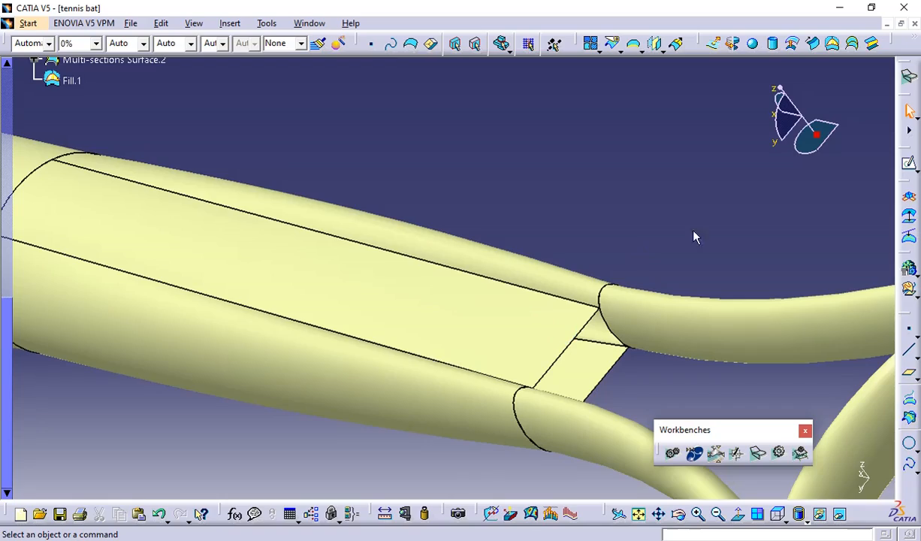
middle_click_drag(694, 237, 483, 452)
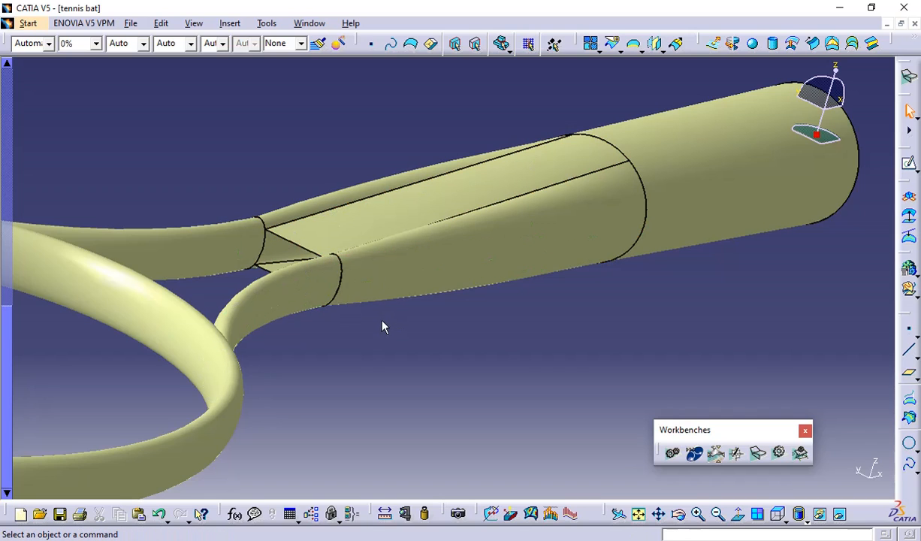
scroll(283, 314, "up", 10)
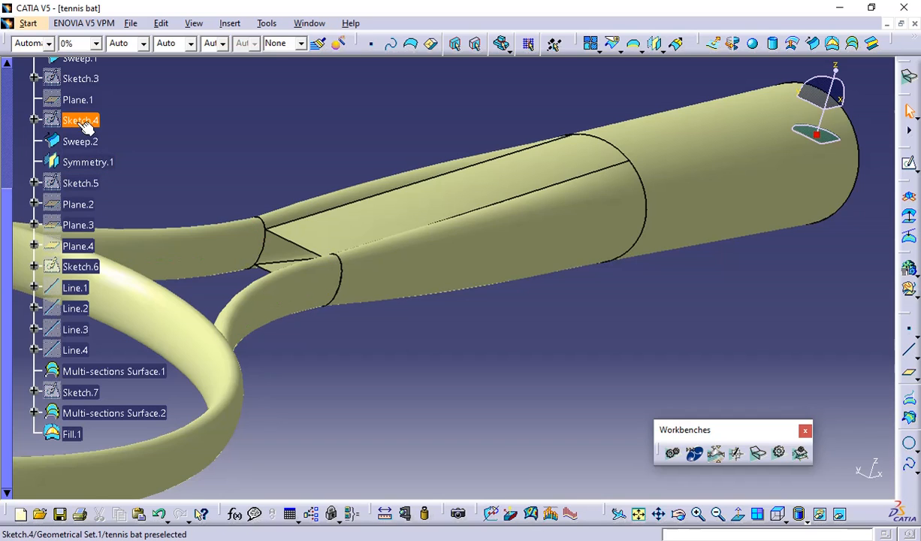
right_click(78, 101)
left_click(111, 148)
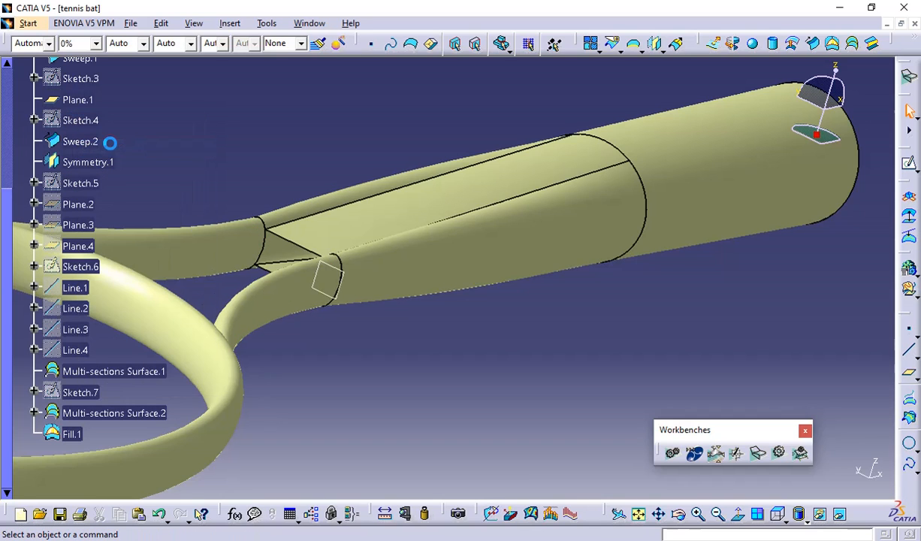
double_click(320, 289)
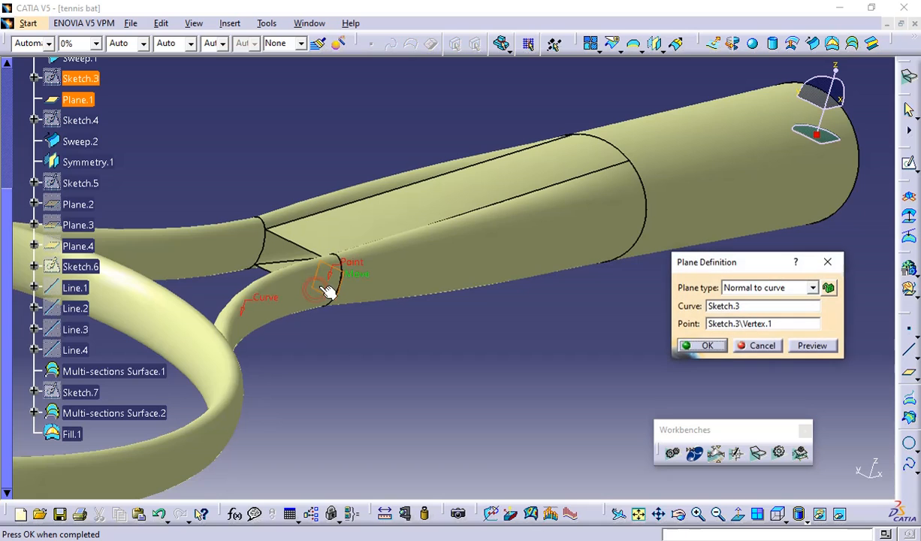
left_click(771, 349)
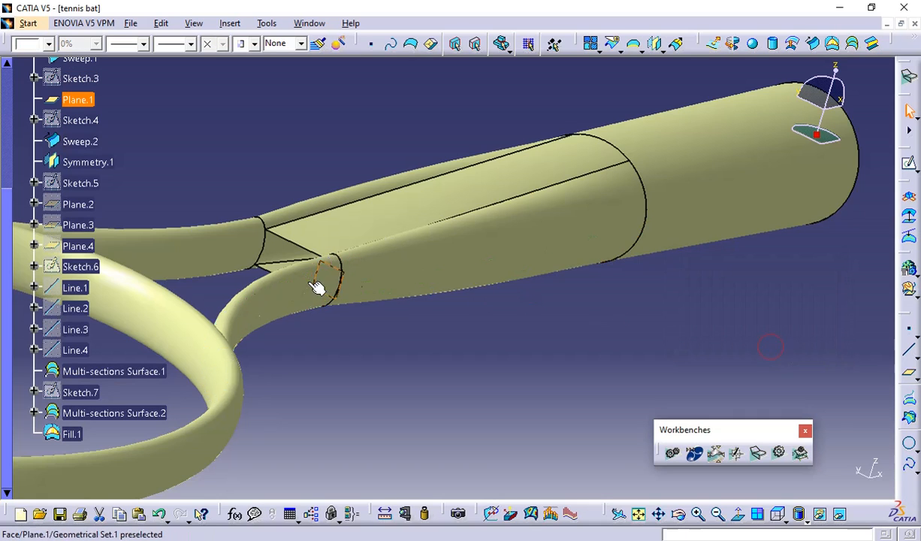
- Open a sketch on Plane.1 and project both elliptical arm end edges and the two straight throat edges into it
left_click(908, 163)
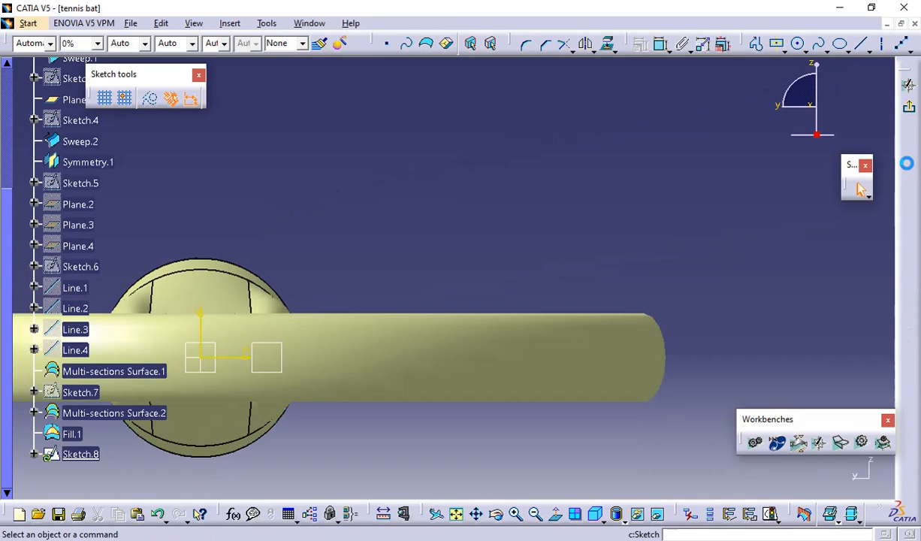
middle_click_drag(593, 252, 834, 224)
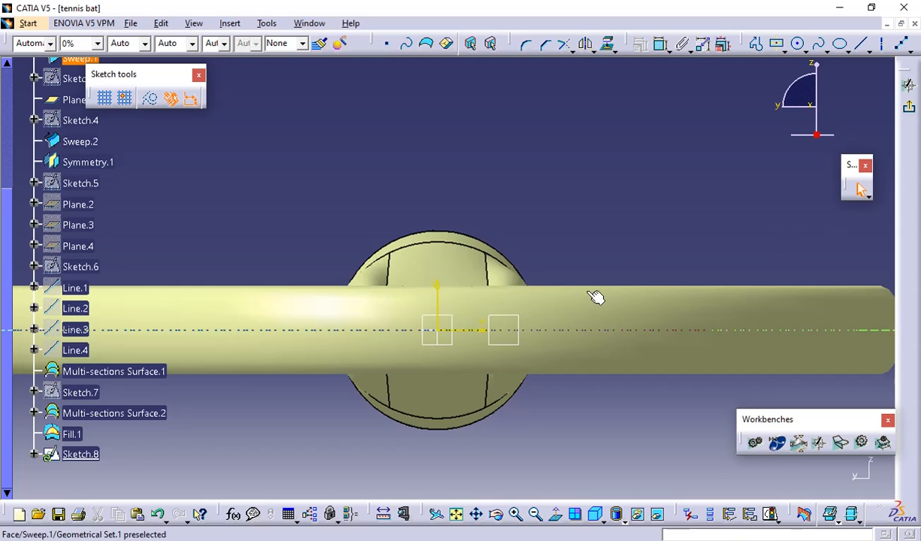
mouse_move(596, 294)
middle_mouse_down()
mouse_move(516, 283)
mouse_move(516, 329)
mouse_move(535, 293)
mouse_move(612, 209)
middle_mouse_up()
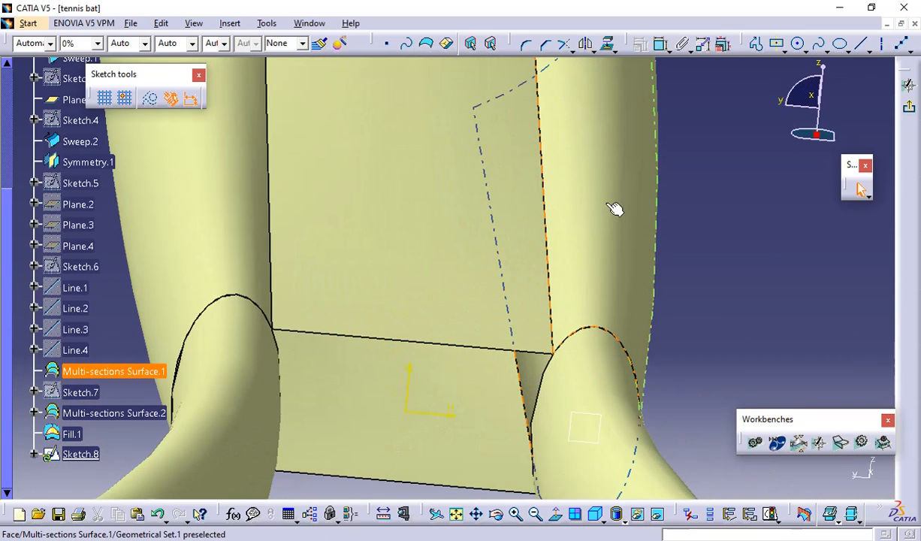
left_click(609, 46)
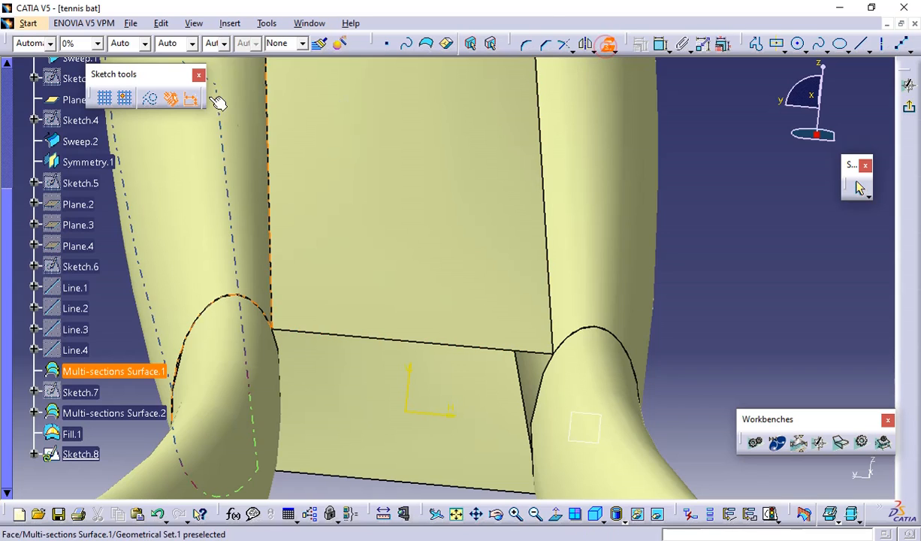
left_click(543, 399)
left_click(491, 352)
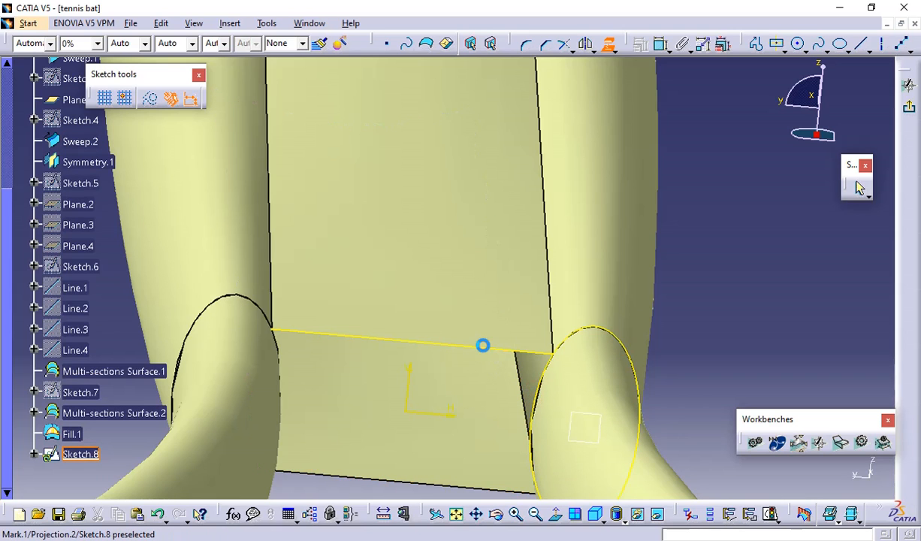
mouse_move(318, 382)
middle_mouse_down()
mouse_move(363, 384)
mouse_move(279, 374)
mouse_move(290, 367)
middle_mouse_up()
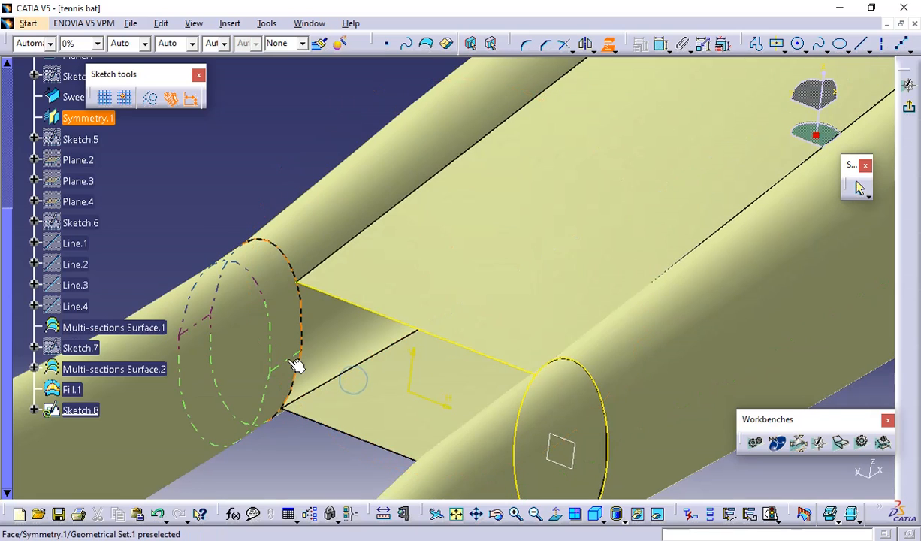
left_click(300, 363)
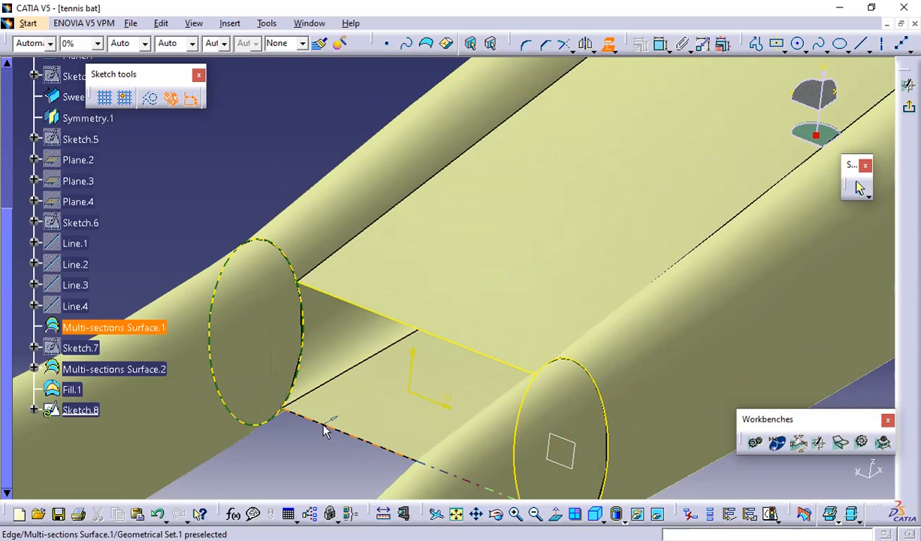
left_click(323, 424)
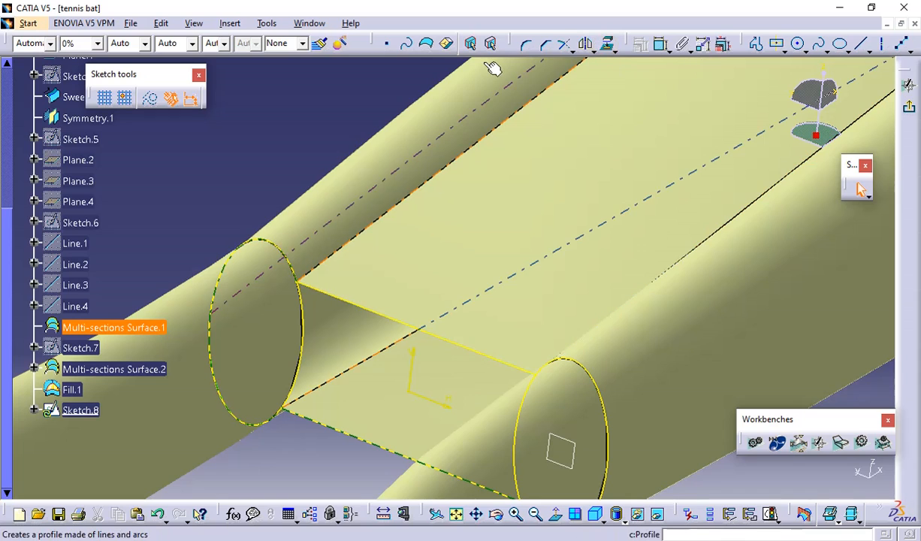
- Quick-trim the outer arcs of both projected ellipses to leave a closed throat contour, and exit the sketch
left_click(568, 49)
left_click(587, 115)
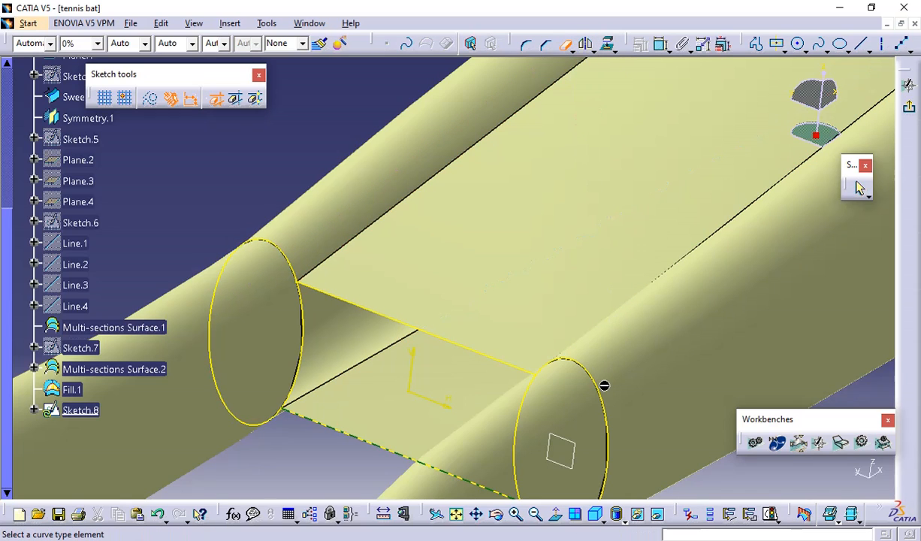
middle_click_drag(523, 464, 596, 364)
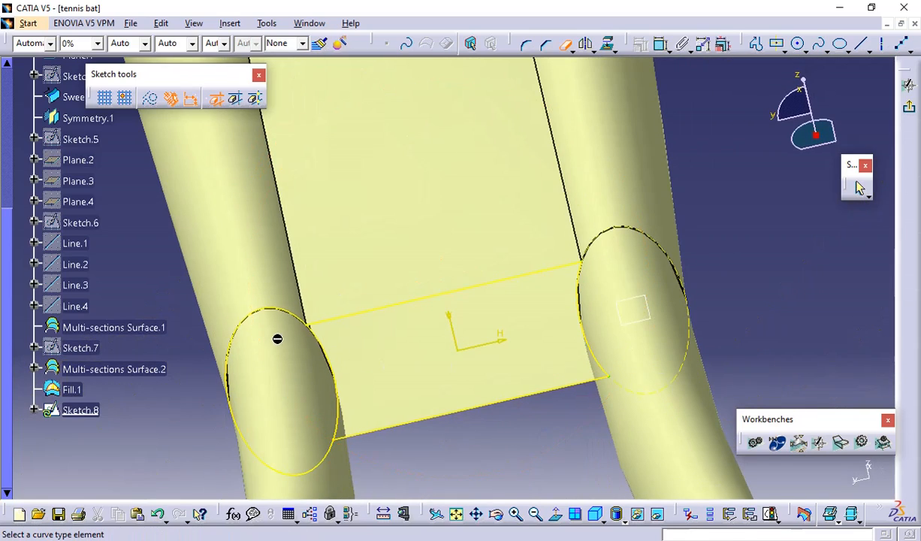
left_click(271, 309)
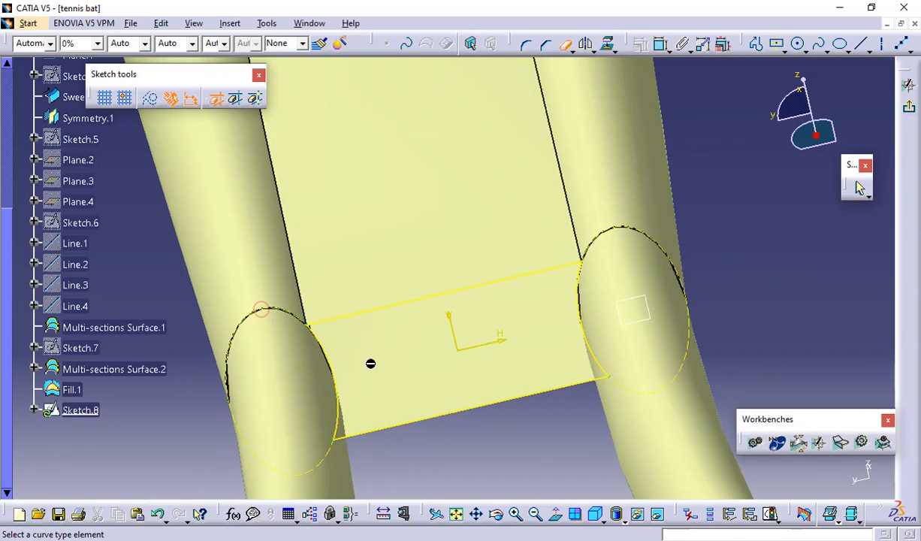
mouse_move(485, 438)
middle_mouse_down()
mouse_move(462, 438)
mouse_move(428, 362)
mouse_move(462, 262)
mouse_move(483, 307)
mouse_move(508, 294)
mouse_move(489, 350)
mouse_move(504, 390)
middle_mouse_up()
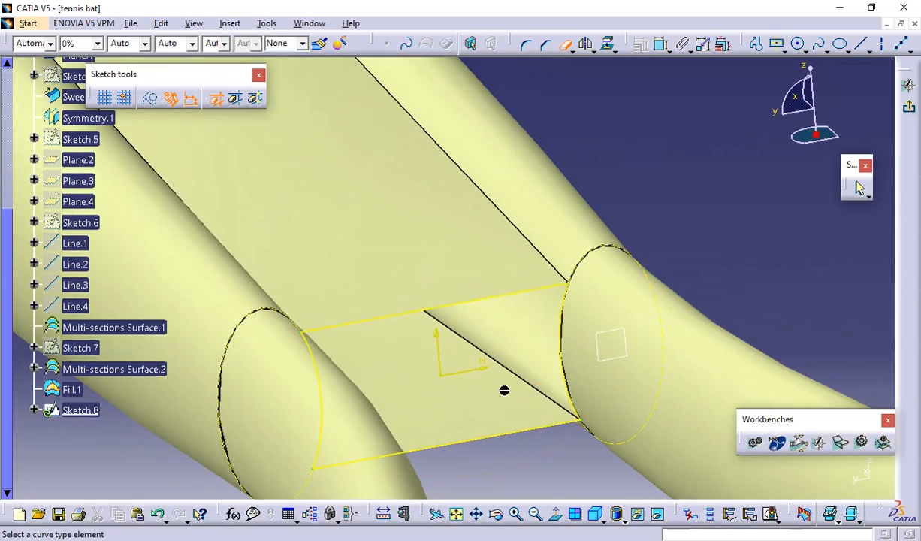
left_click(909, 106)
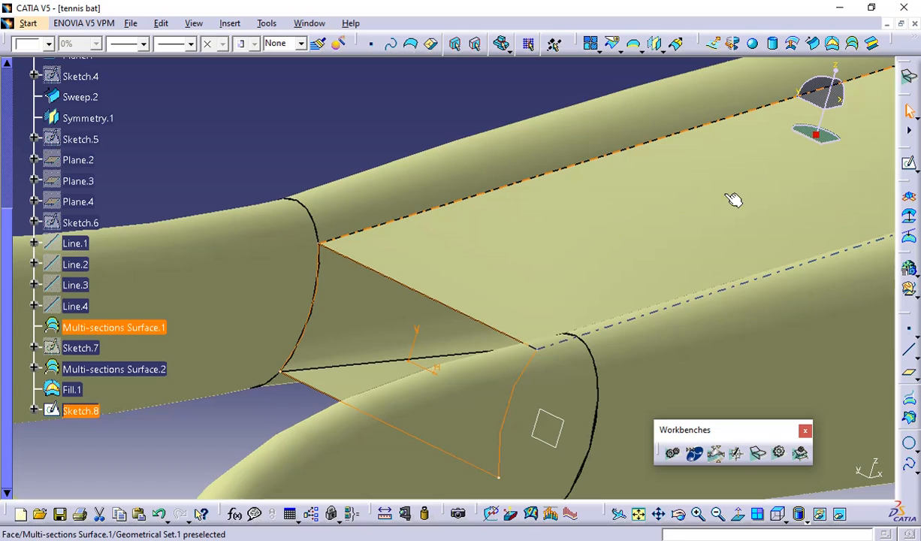
- Create a fill surface across the throat opening from the closed contour in Sketch.8, previewing it before confirming
left_click(250, 166)
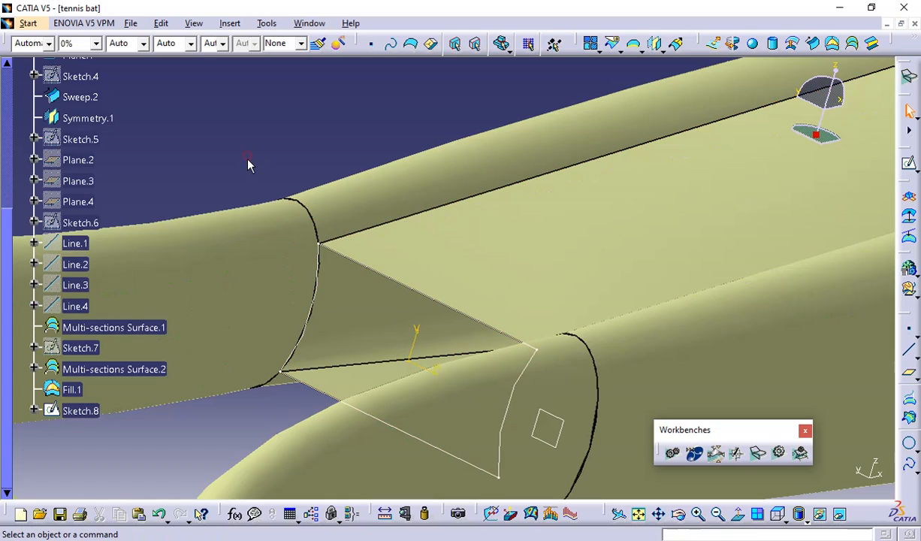
left_click(832, 43)
left_click(307, 323)
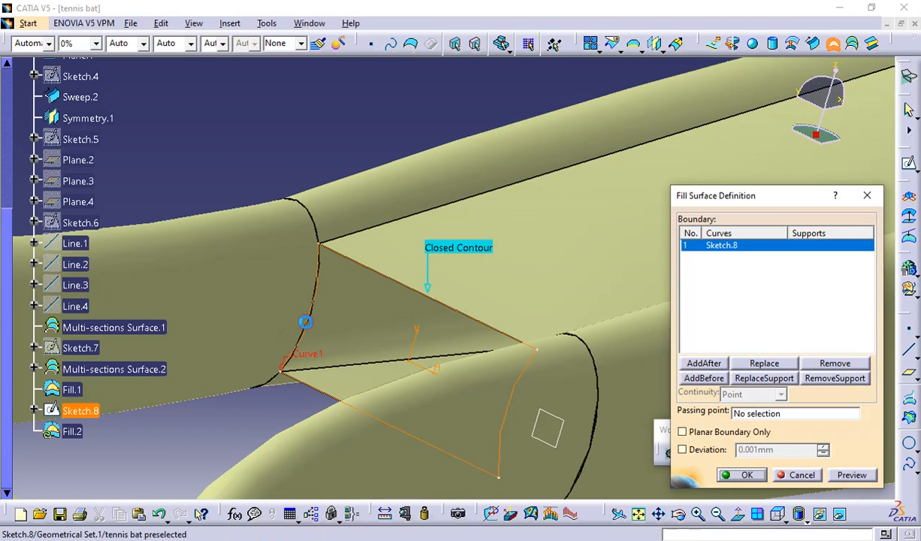
left_click(848, 475)
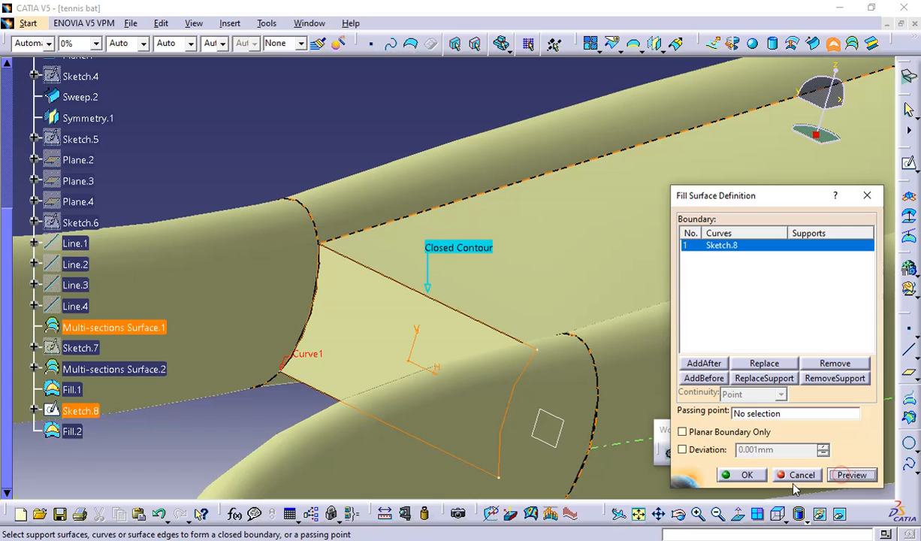
left_click(745, 475)
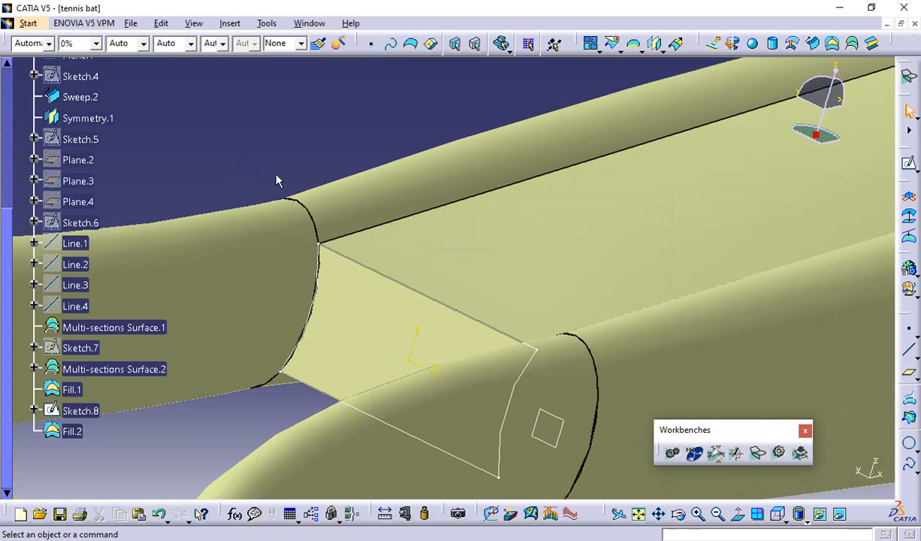
- Hide the throat contour Sketch.8 and the reference plane Plane.1 at the frame arm's end
right_click(320, 252)
left_click(352, 296)
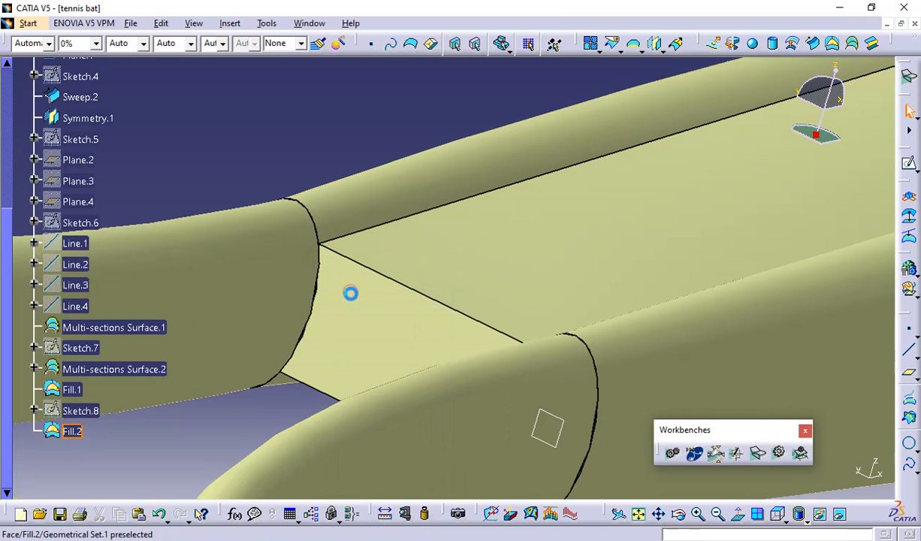
mouse_move(269, 148)
middle_mouse_down()
mouse_move(376, 411)
mouse_move(391, 354)
mouse_move(506, 347)
mouse_move(550, 273)
mouse_move(433, 233)
mouse_move(308, 401)
mouse_move(323, 391)
middle_mouse_up()
middle_click_drag(803, 199, 781, 380)
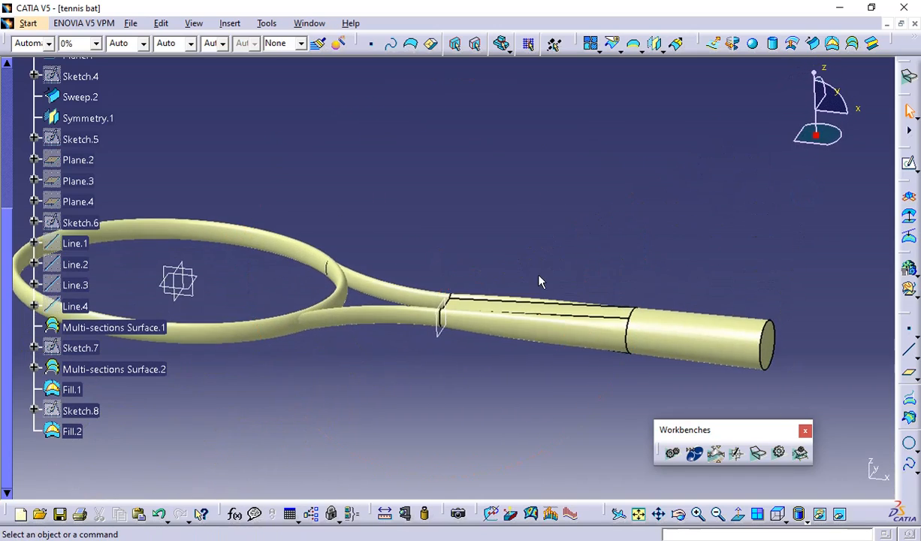
middle_click_drag(539, 276, 605, 319)
right_click(524, 296)
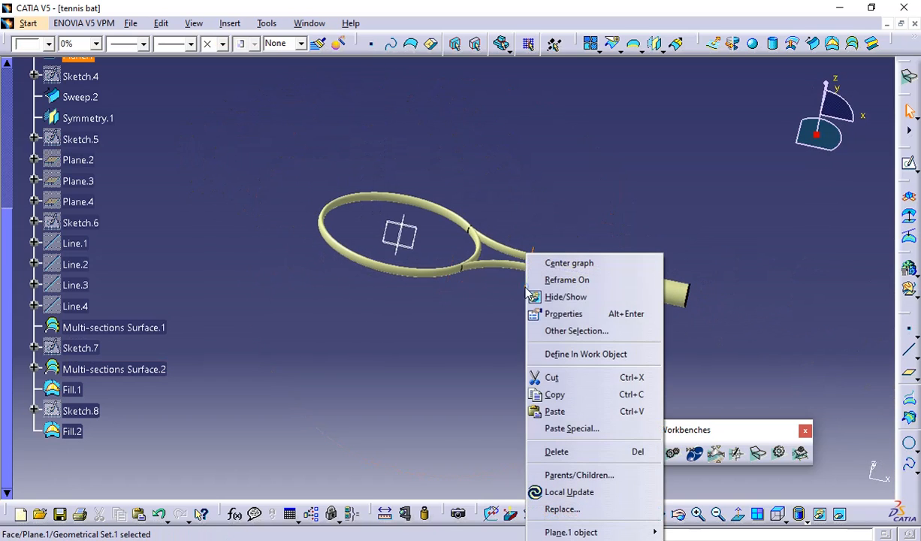
middle_click_drag(491, 275, 420, 280)
scroll(420, 281, "up", 4)
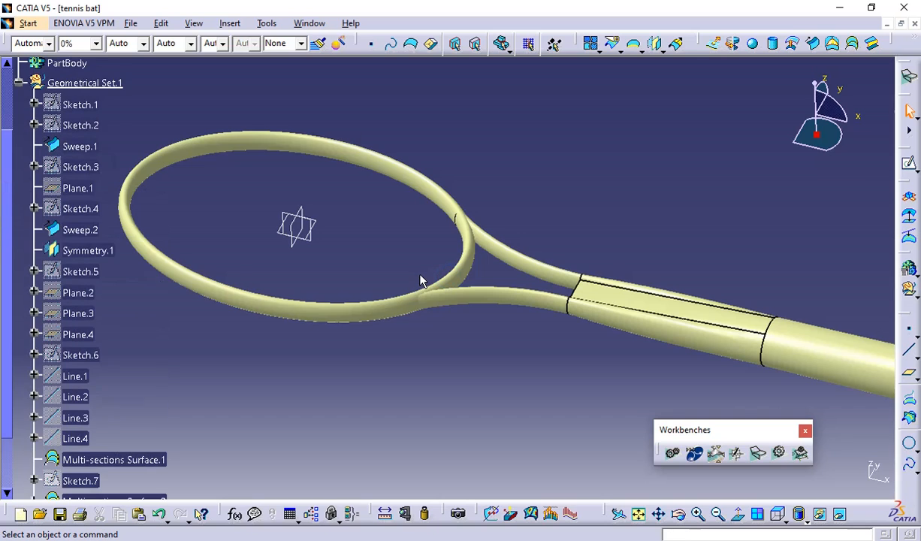
- Collapse Geometrical Set.1, view the whole racket, and check it against the PDF drawing in Microsoft Edge before returning to CATIA
left_click(19, 82)
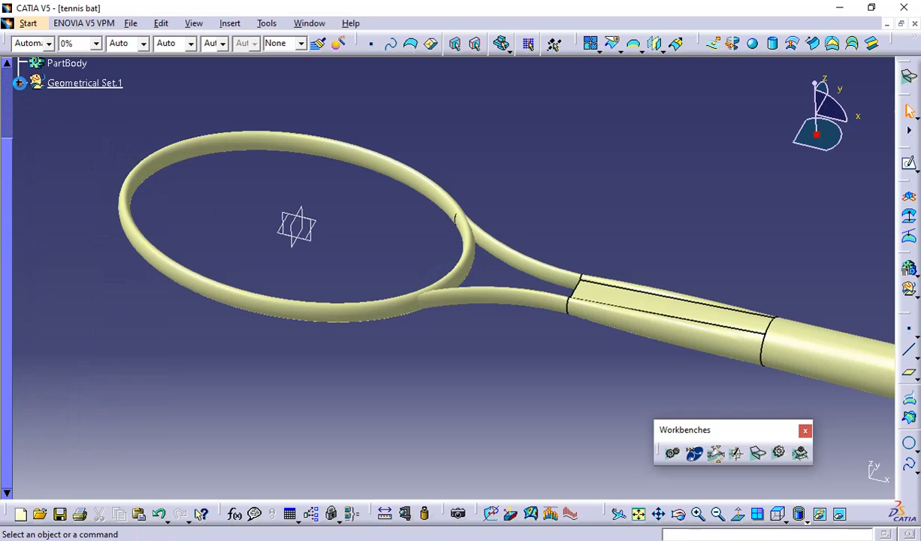
middle_click_drag(489, 139, 721, 271)
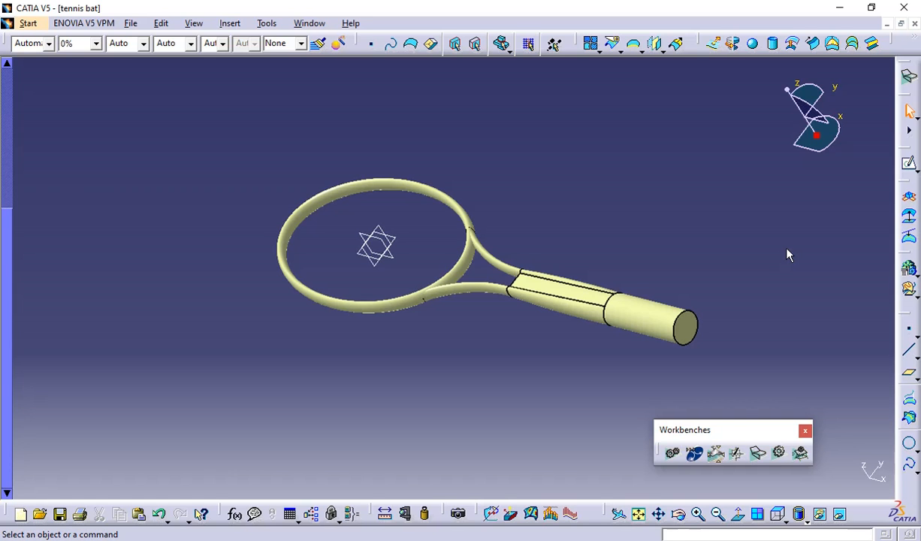
key("alt+Tab")
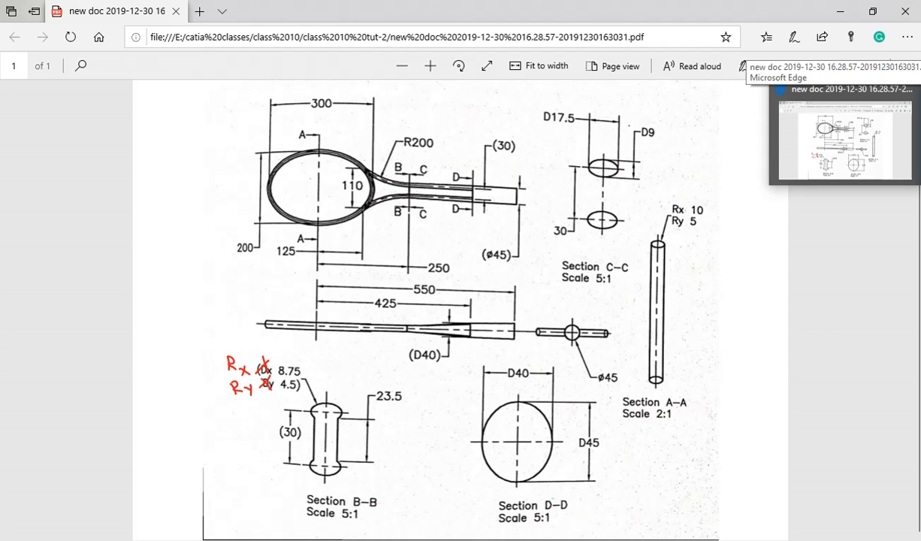
key("alt+Tab")
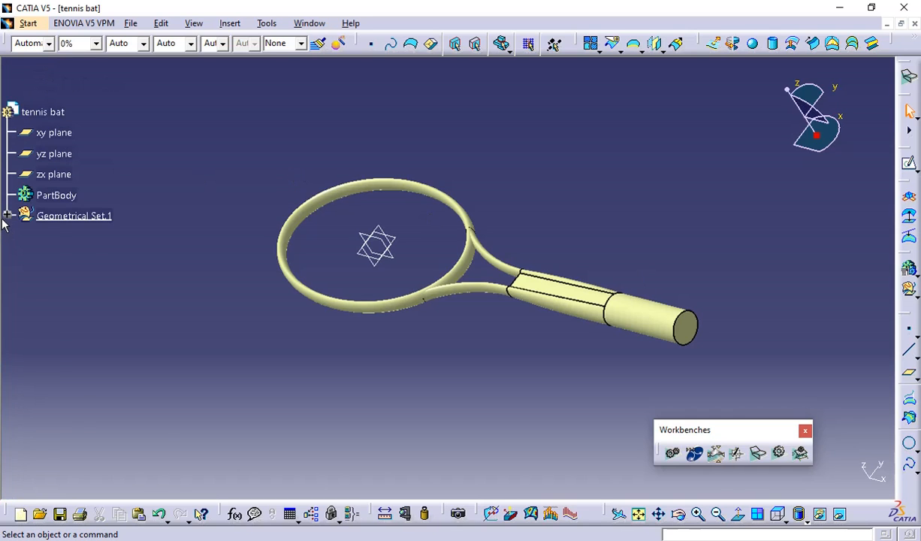
- Expand Geometrical Set.1, open Sketch.4 for a look, and exit it without editing
left_click(7, 216)
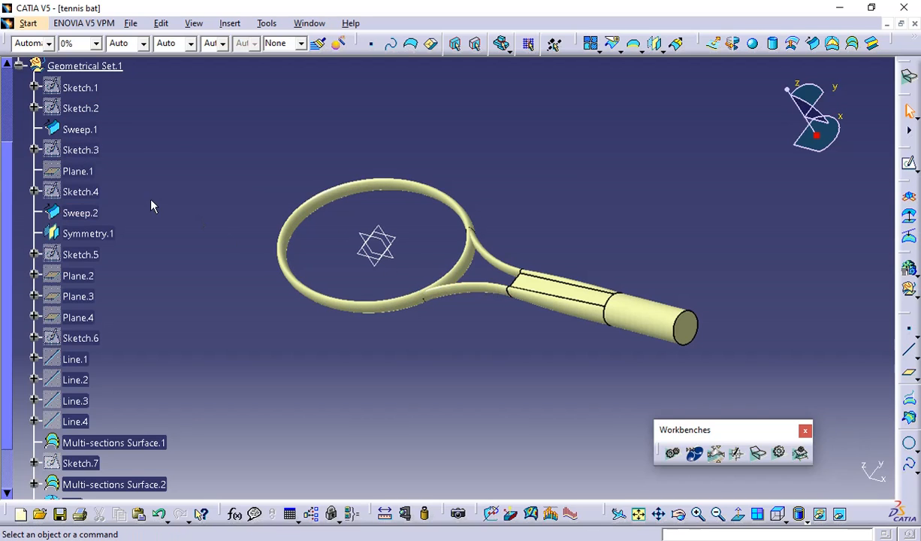
double_click(82, 193)
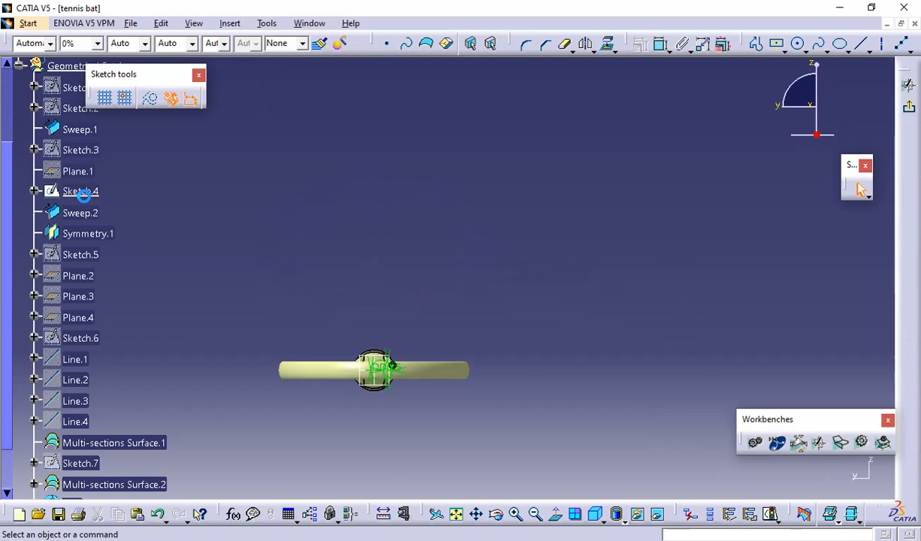
left_click(906, 111)
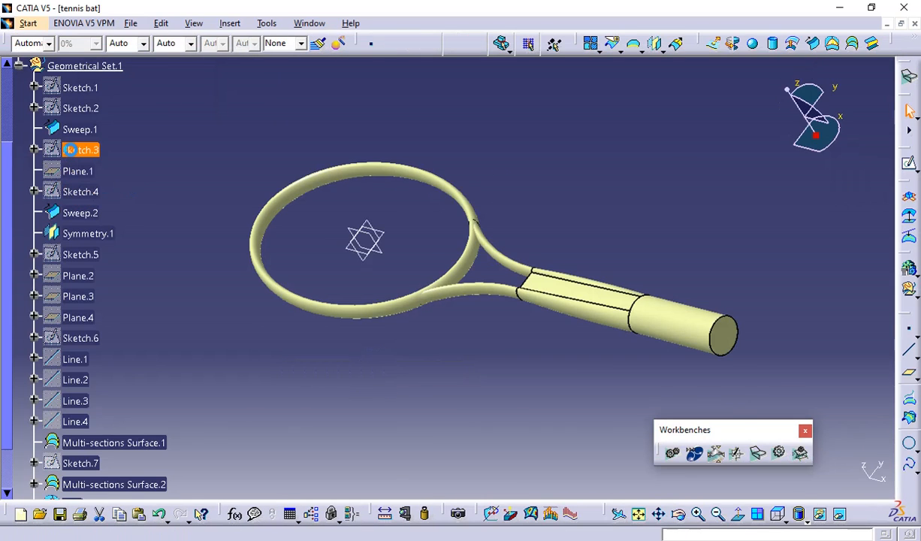
- Open Sketch.3 and examine the frame arm's guide arc, its short horizontal end line and their dimensions near the throat
double_click(70, 149)
middle_click_drag(638, 330, 641, 128)
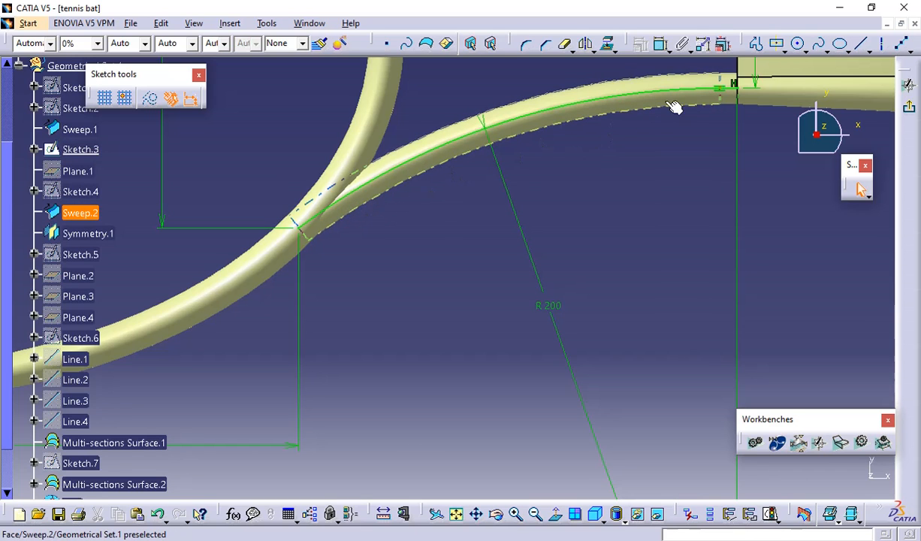
mouse_move(648, 199)
middle_mouse_down()
mouse_move(549, 263)
mouse_move(570, 185)
middle_mouse_up()
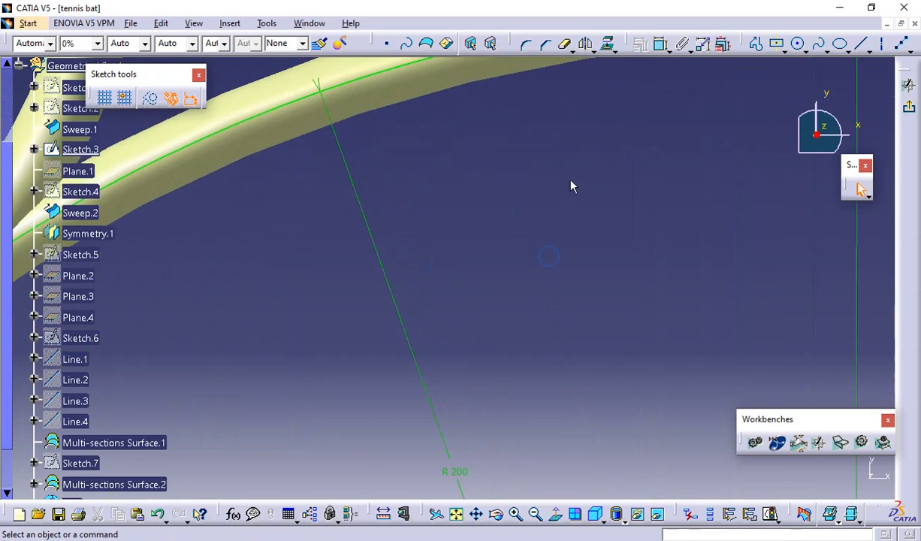
scroll(570, 185, "down", 1)
middle_click_drag(864, 90, 304, 401)
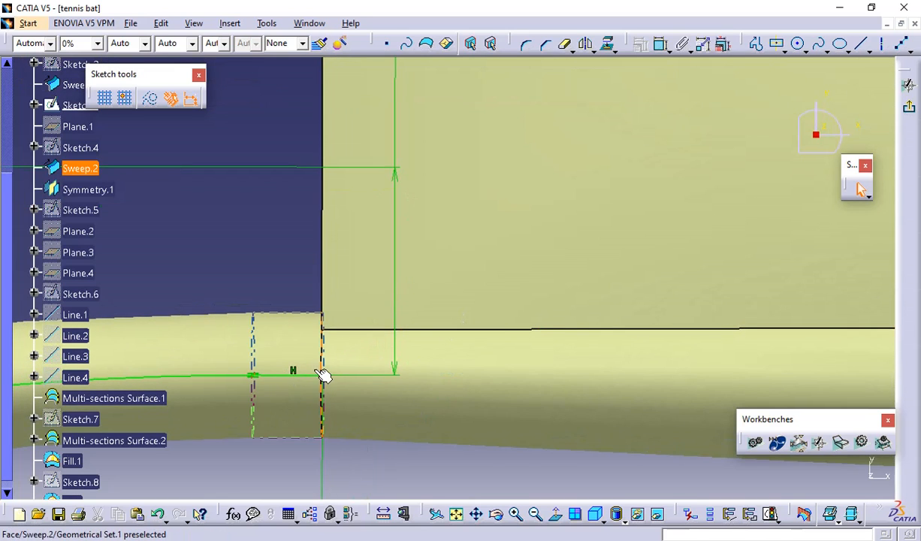
middle_click_drag(370, 387, 652, 388)
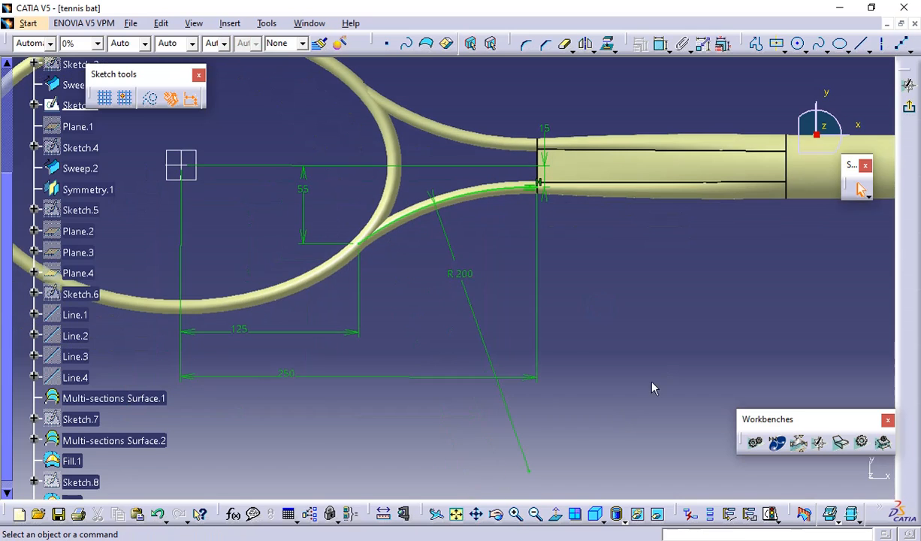
mouse_move(477, 269)
middle_mouse_down()
mouse_move(456, 304)
mouse_move(500, 230)
middle_mouse_up()
middle_click_drag(586, 185, 654, 148)
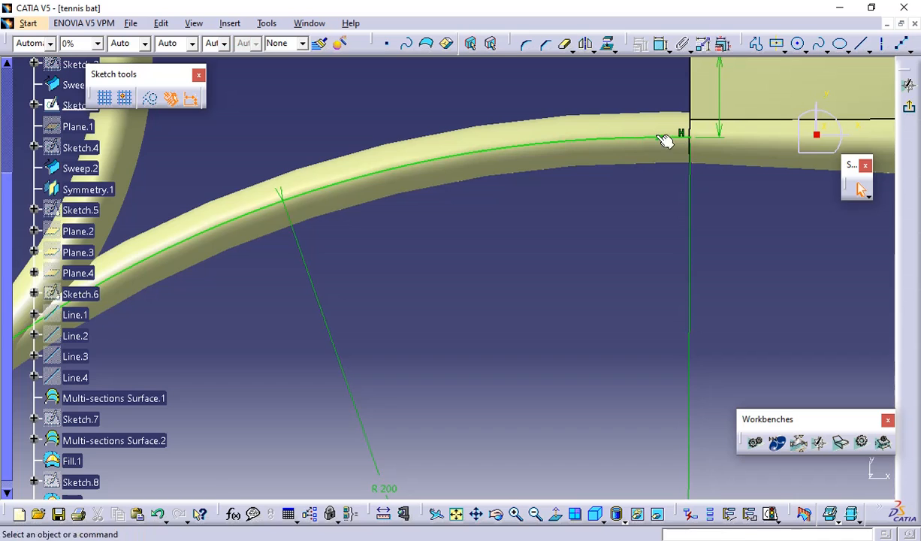
middle_click_drag(476, 246, 497, 201)
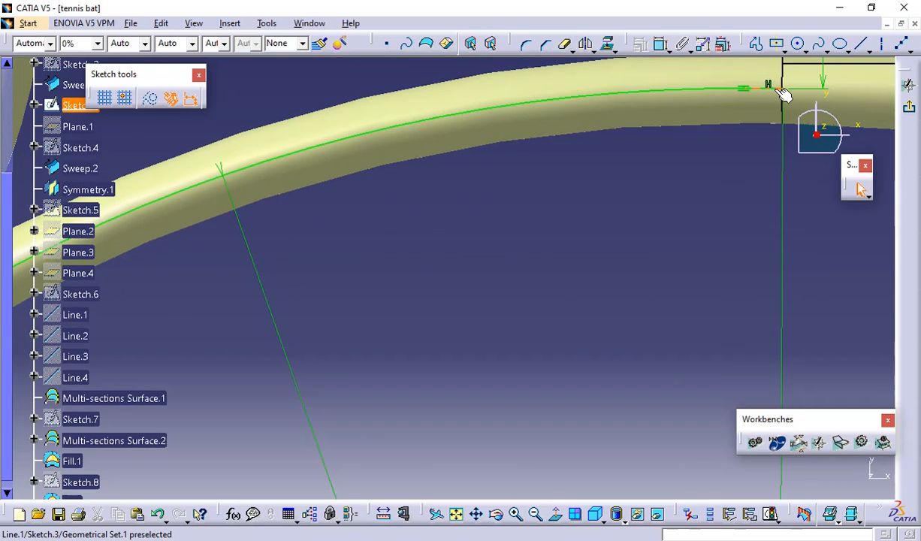
middle_click_drag(563, 229, 555, 375)
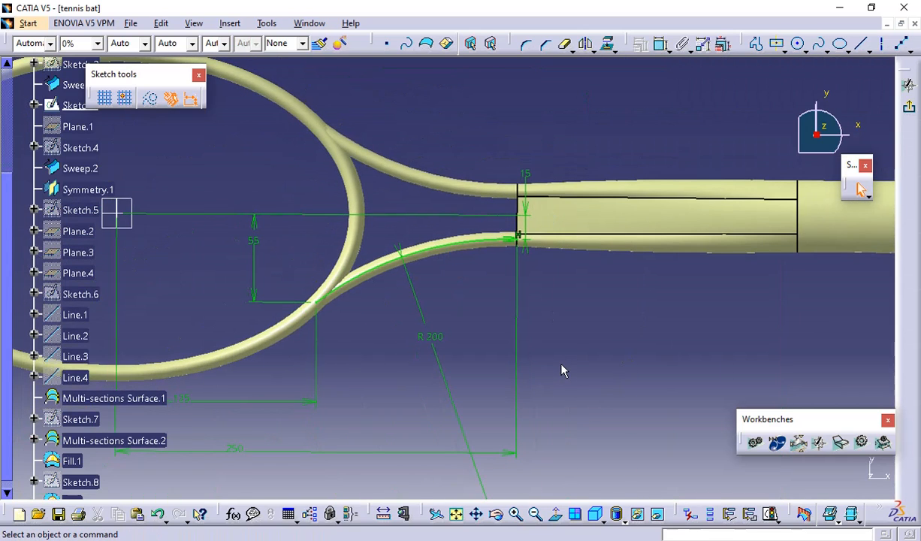
scroll(544, 337, "down", 1)
middle_click_drag(544, 337, 525, 202)
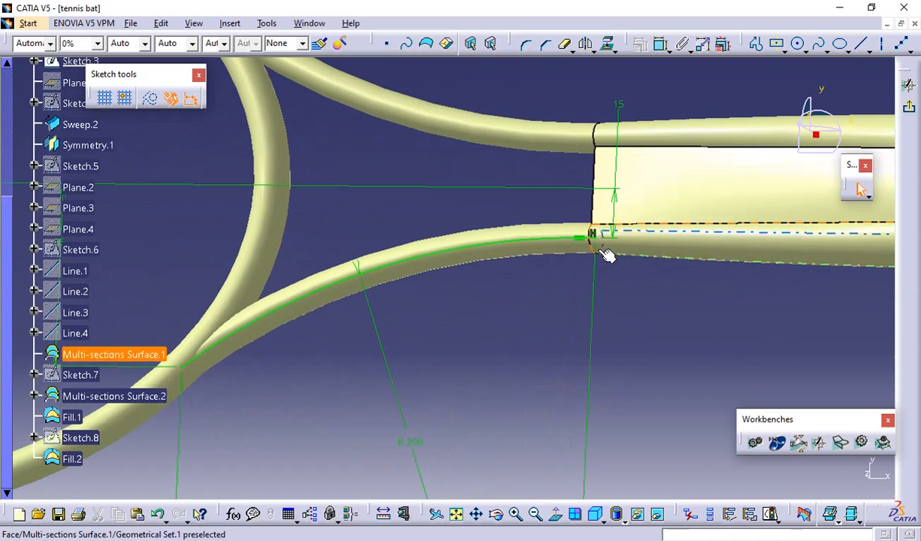
middle_click_drag(602, 189, 683, 194)
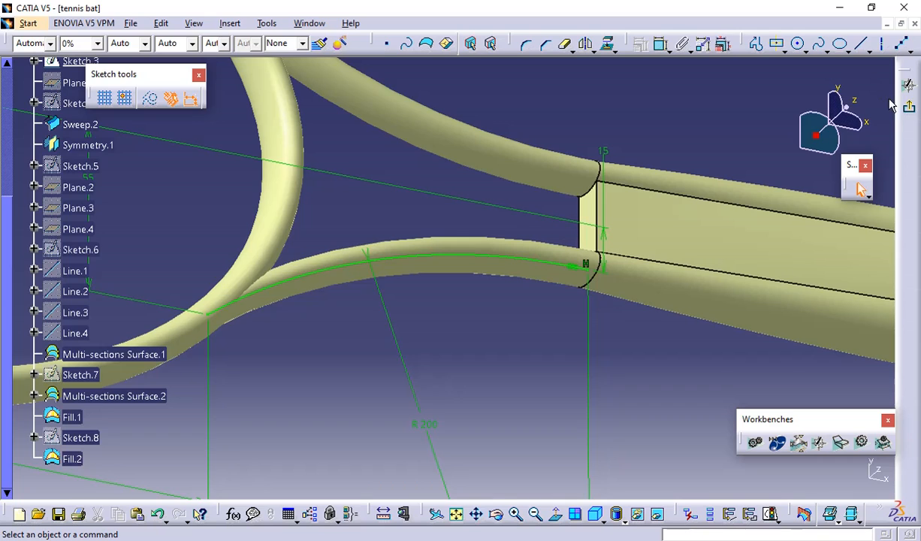
- Compare the frame arm with the PDF drawing in Microsoft Edge, return to CATIA and exit Sketch.3 without editing
key("alt+Tab")
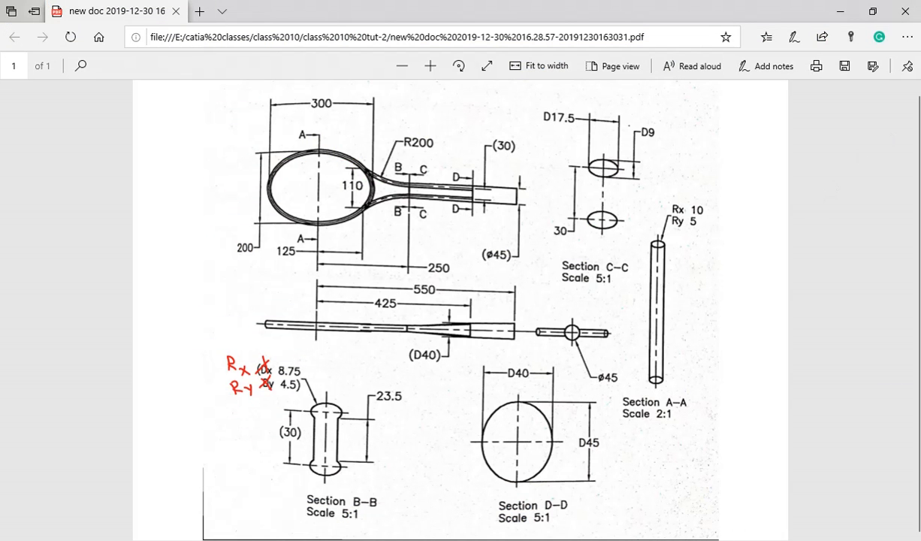
key("alt+Tab")
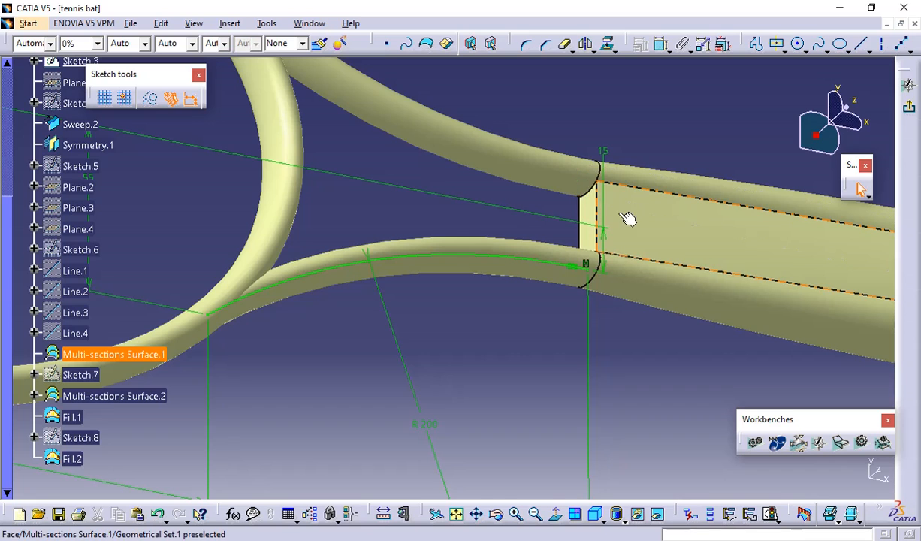
left_click(911, 109)
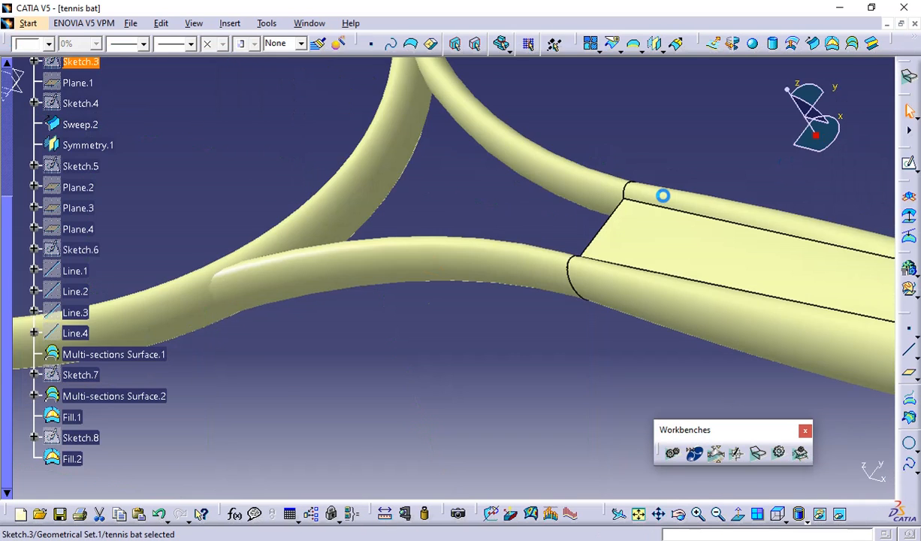
middle_click_drag(661, 193, 663, 318)
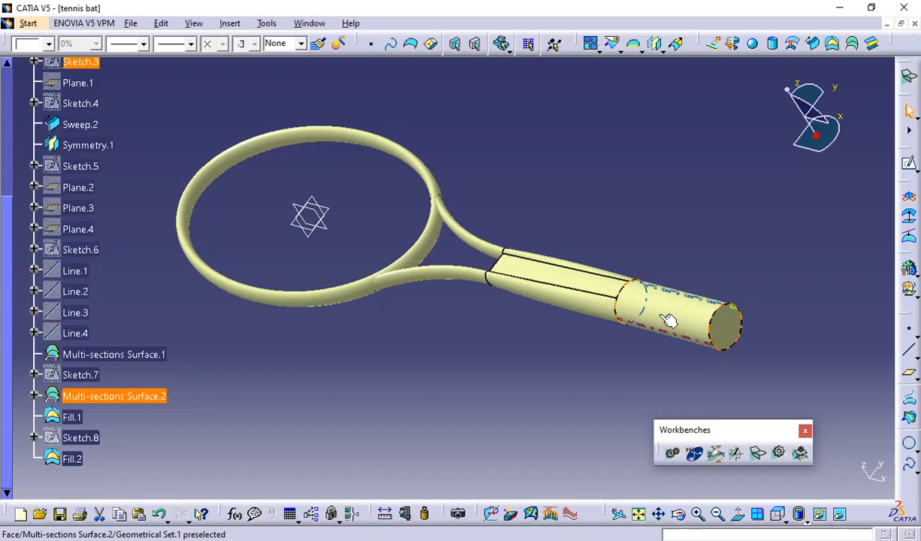